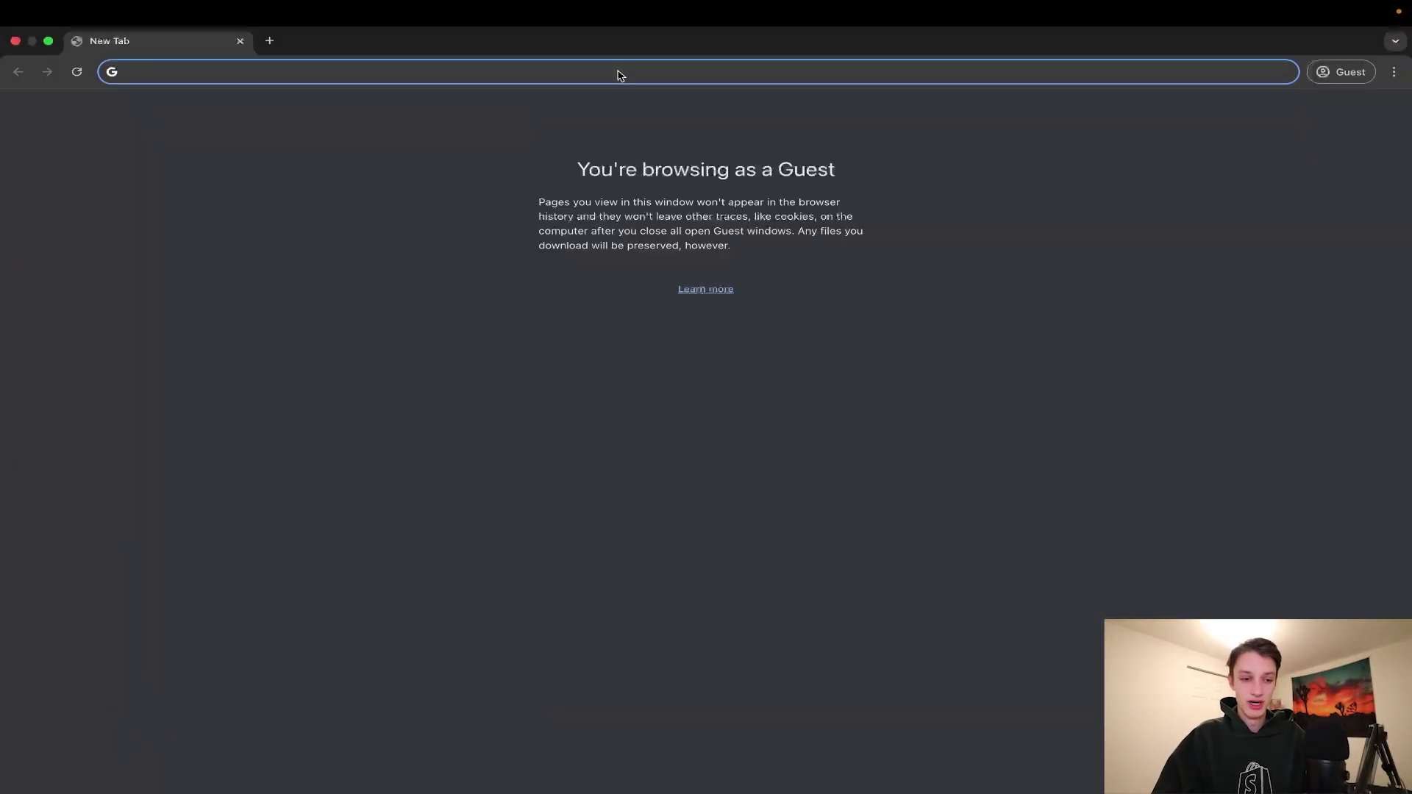
- Load webull.ca and go to the Webull Desktop product page under Trading Platforms
type("webull.ca")
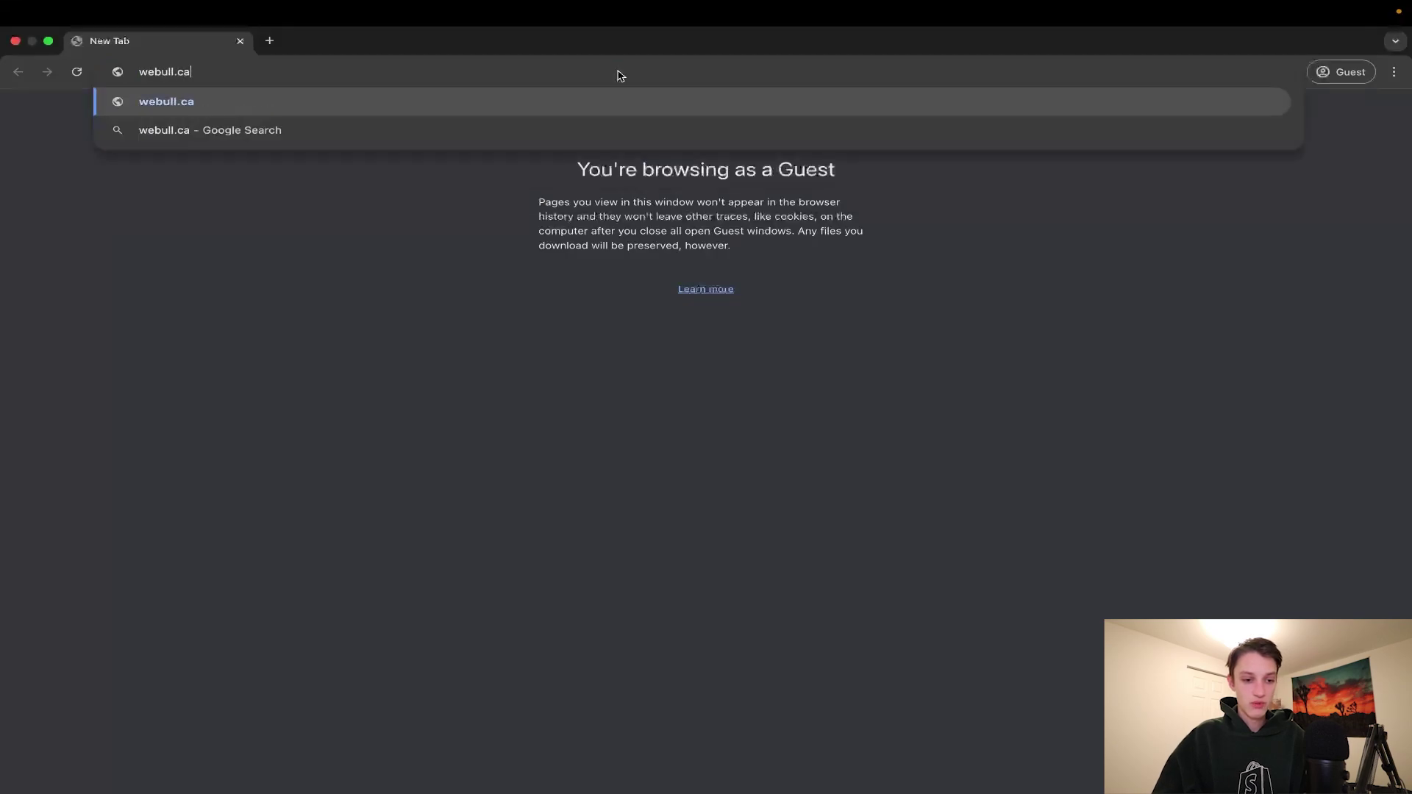
key("Return")
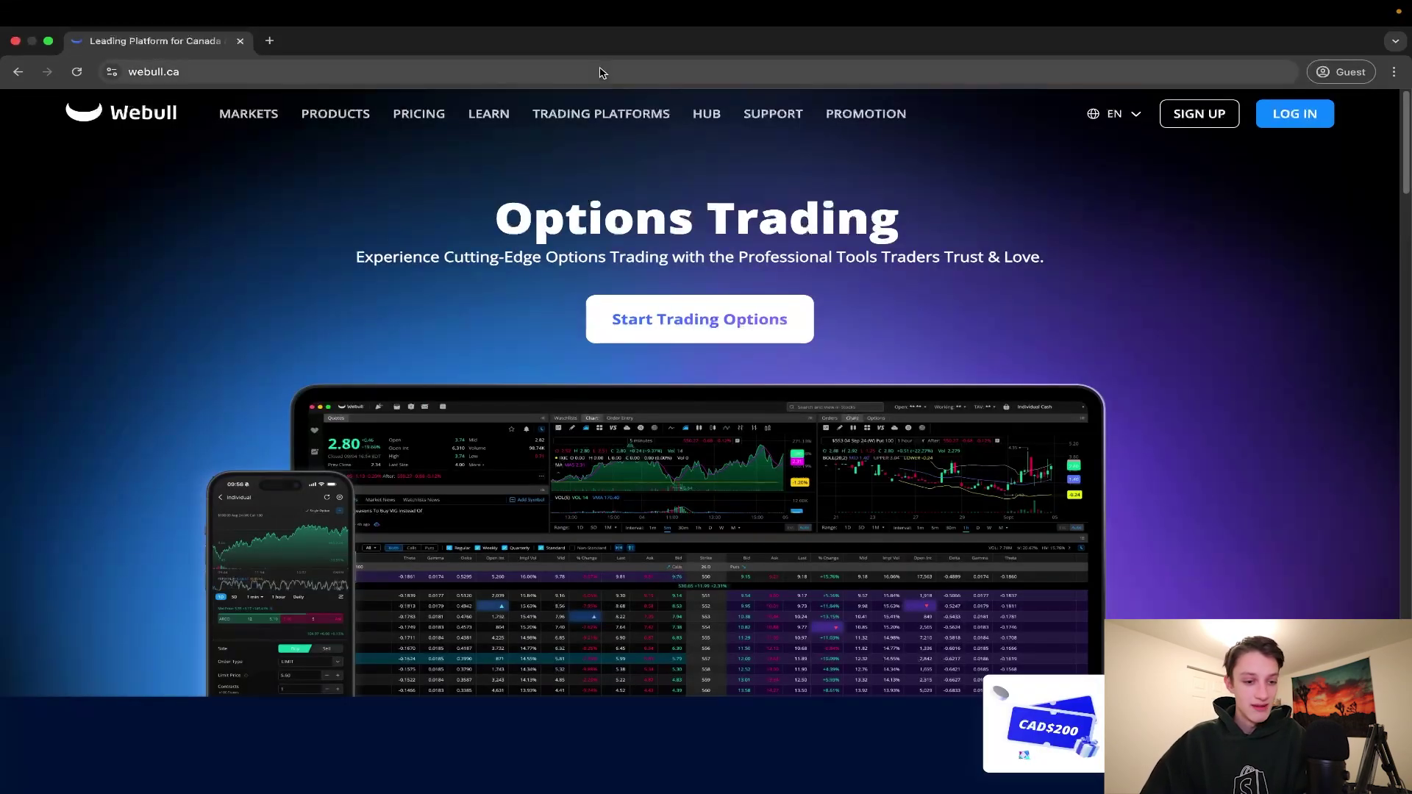
mouse_move(600, 118)
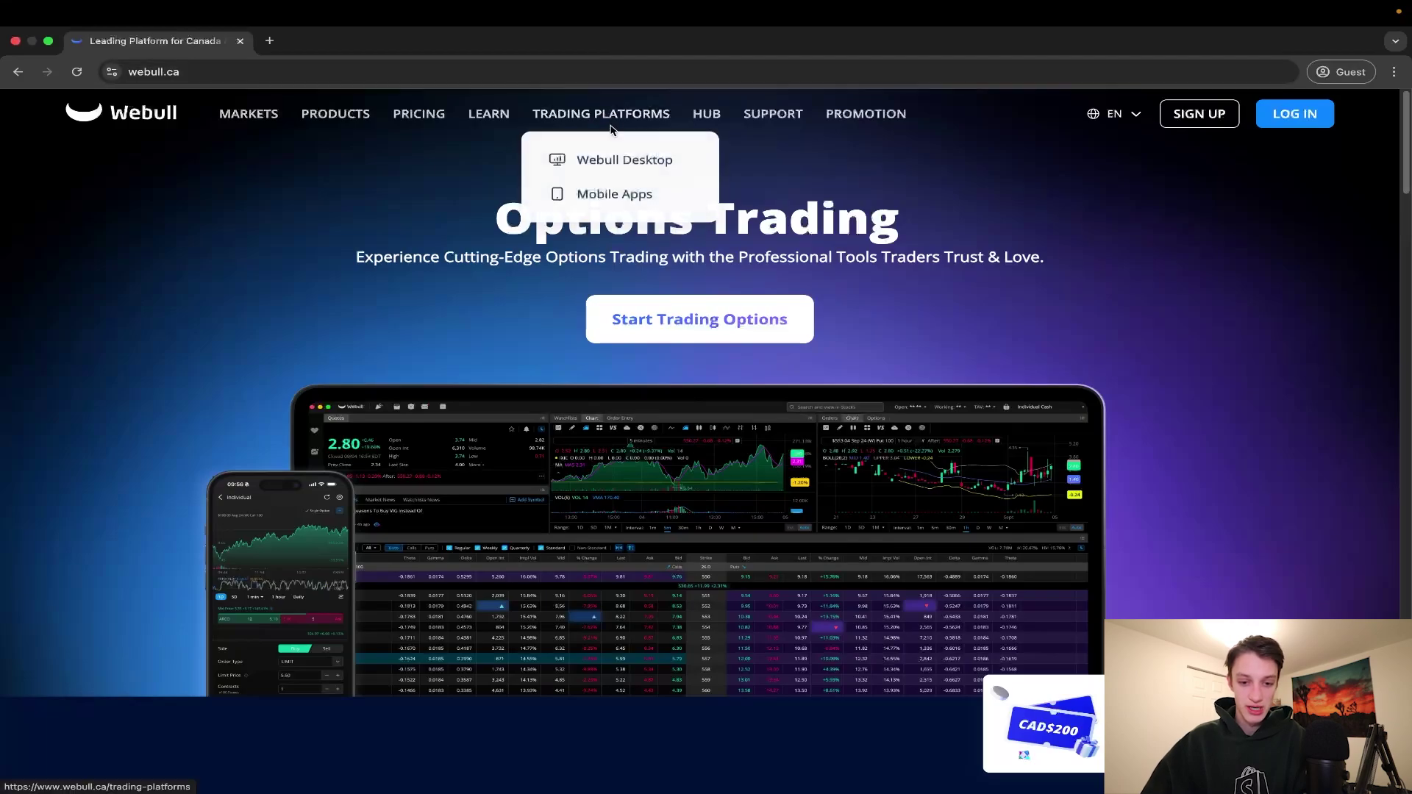
left_click(616, 163)
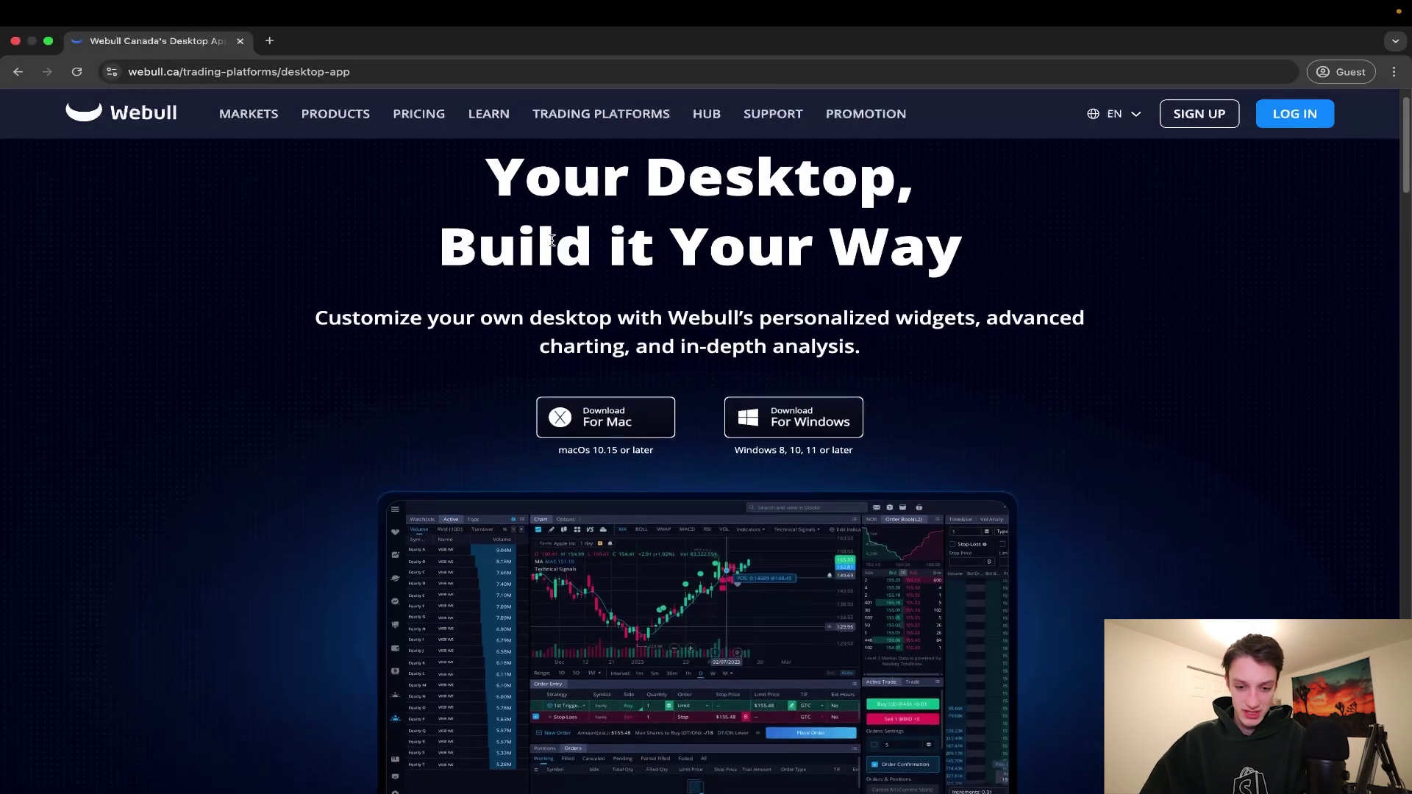
scroll(545, 364, "down", 1)
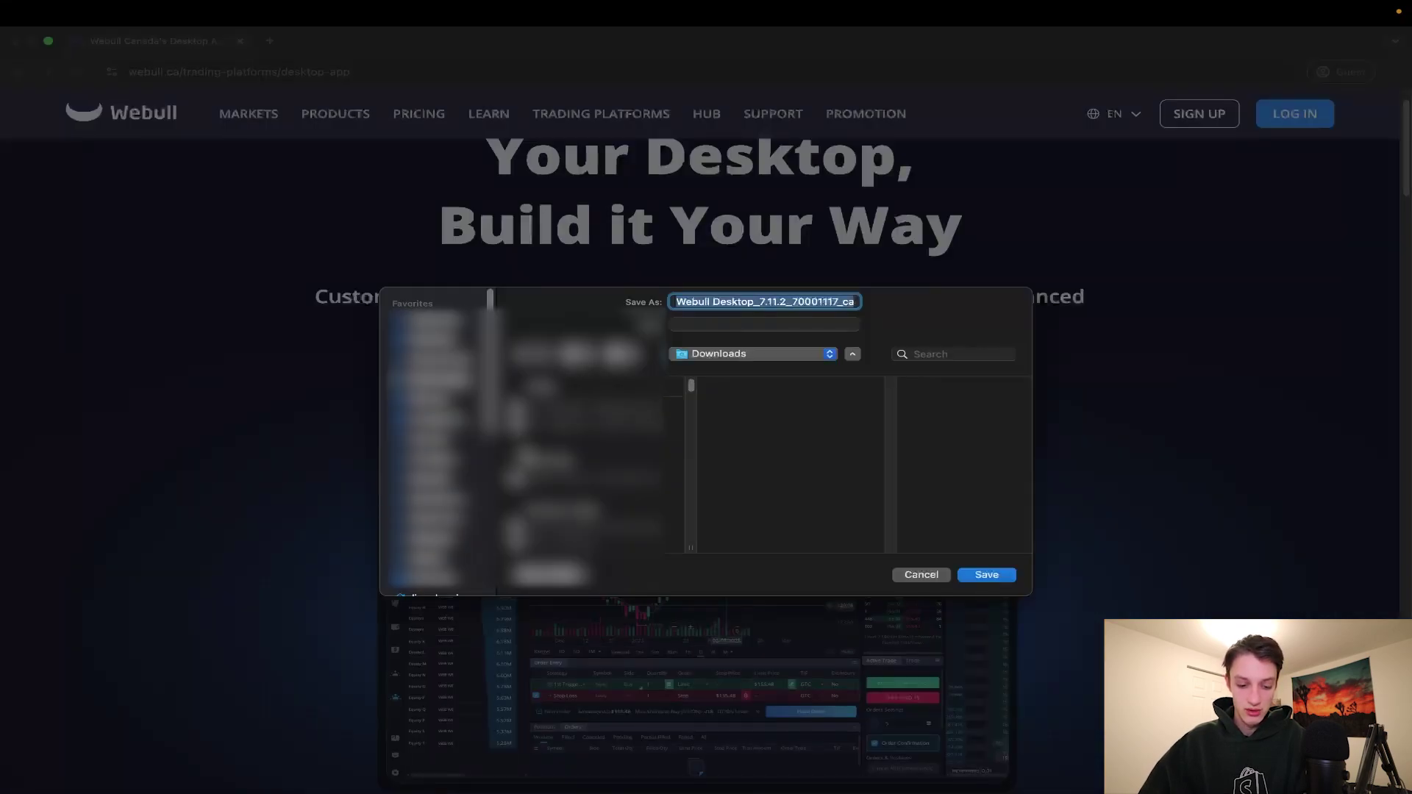
- Save the Webull Desktop 7.11.2 Mac installer to Downloads
left_click(986, 575)
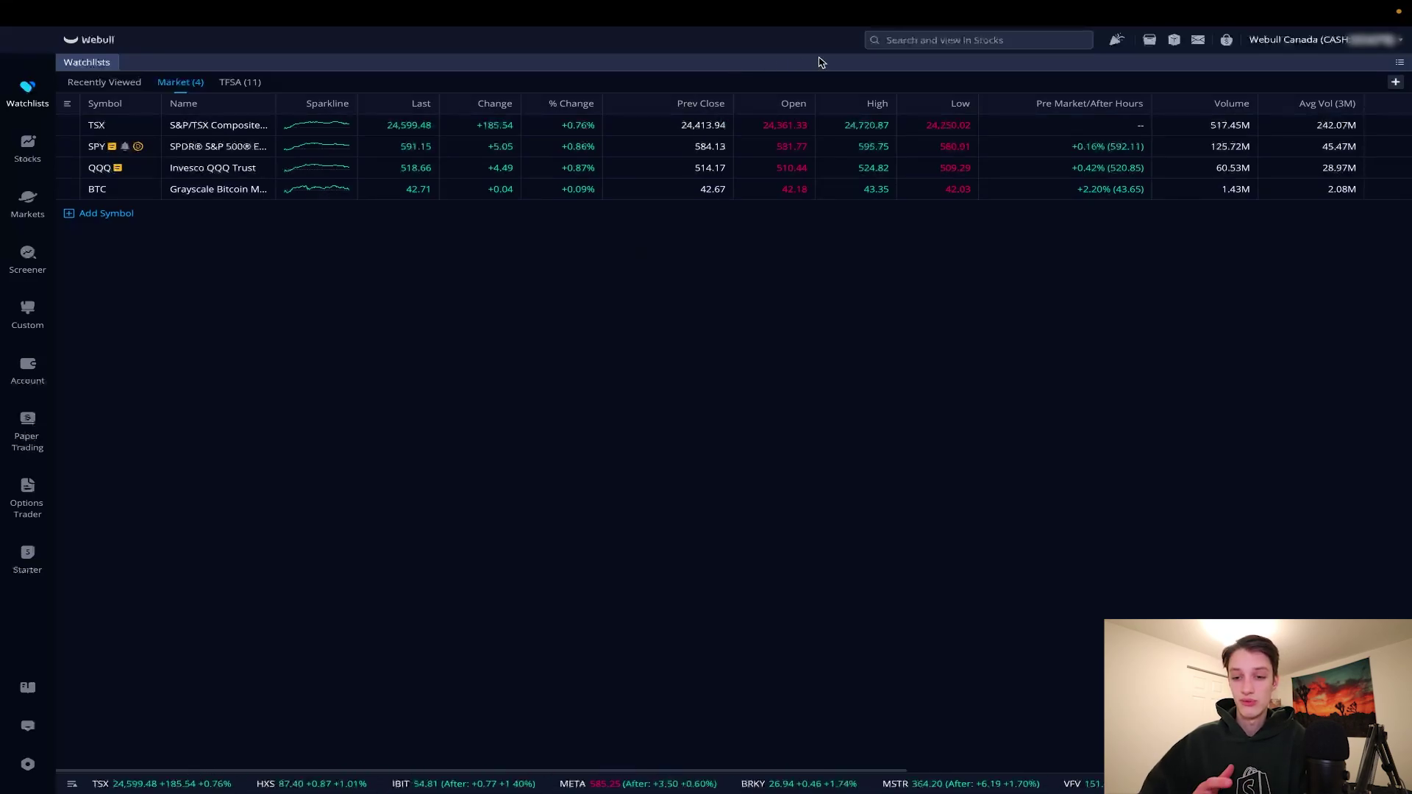
- Search 'nv', star NVDA into the watchlist, view Nvidia's stock page, then go back to Watchlists
left_click(946, 41)
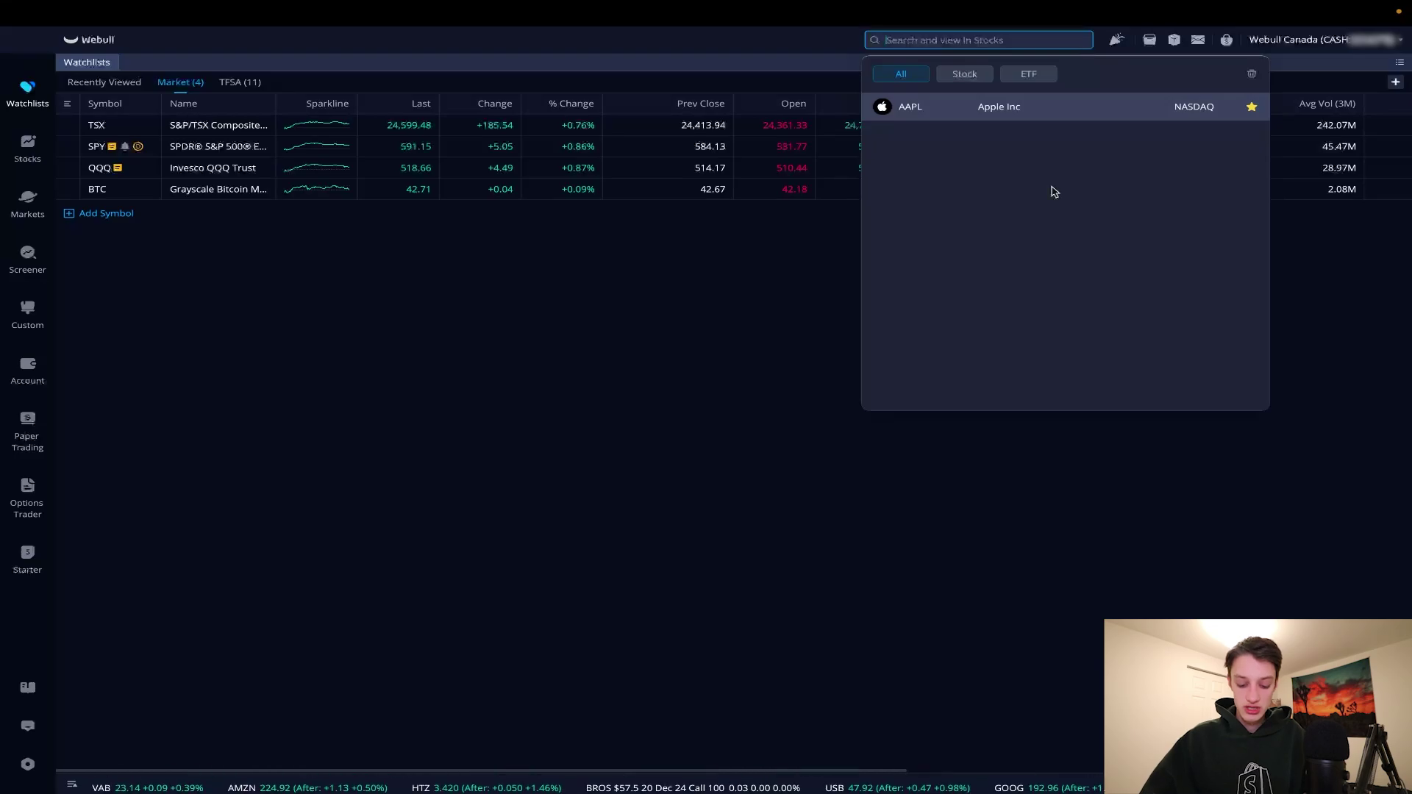
type("nvda")
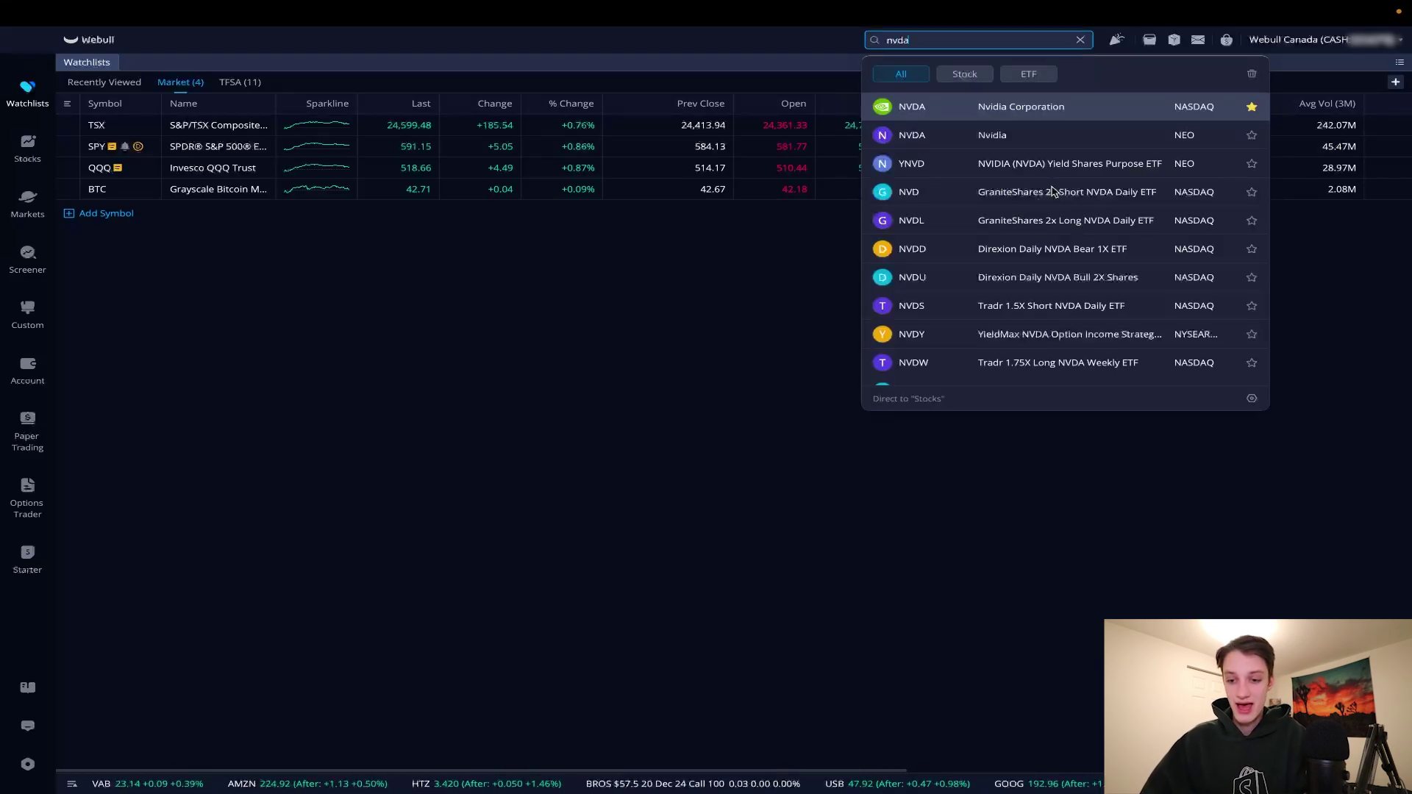
left_click(1252, 106)
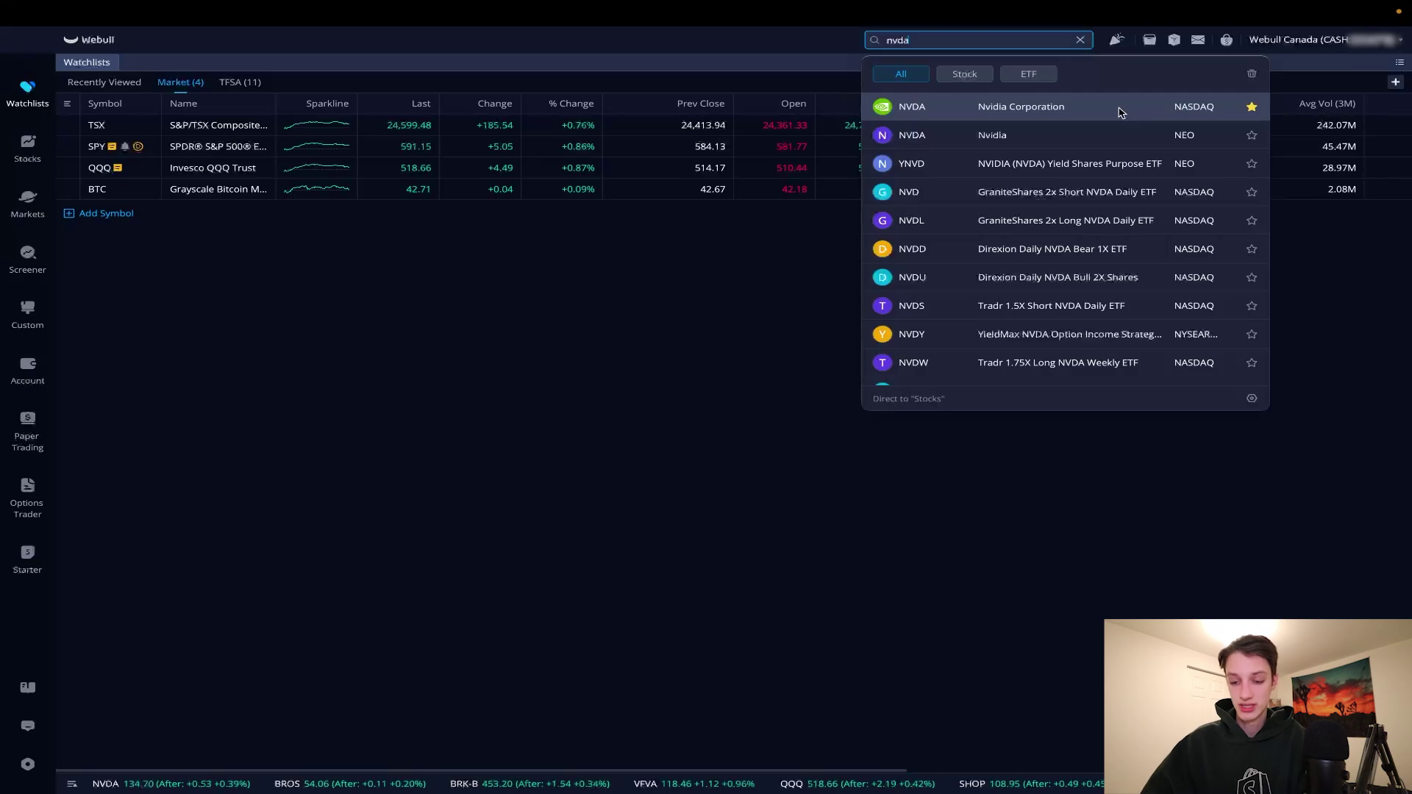
left_click(970, 110)
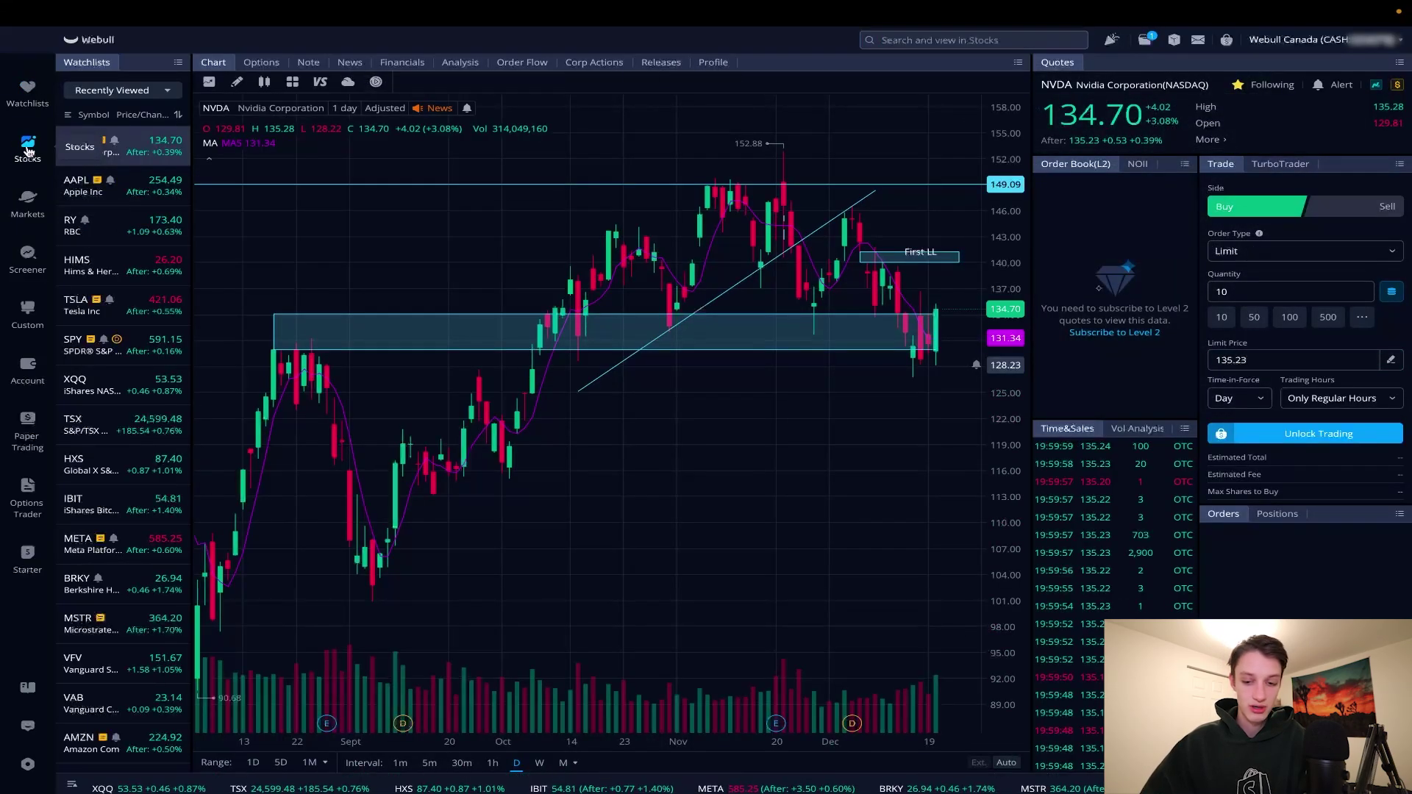
left_click(27, 92)
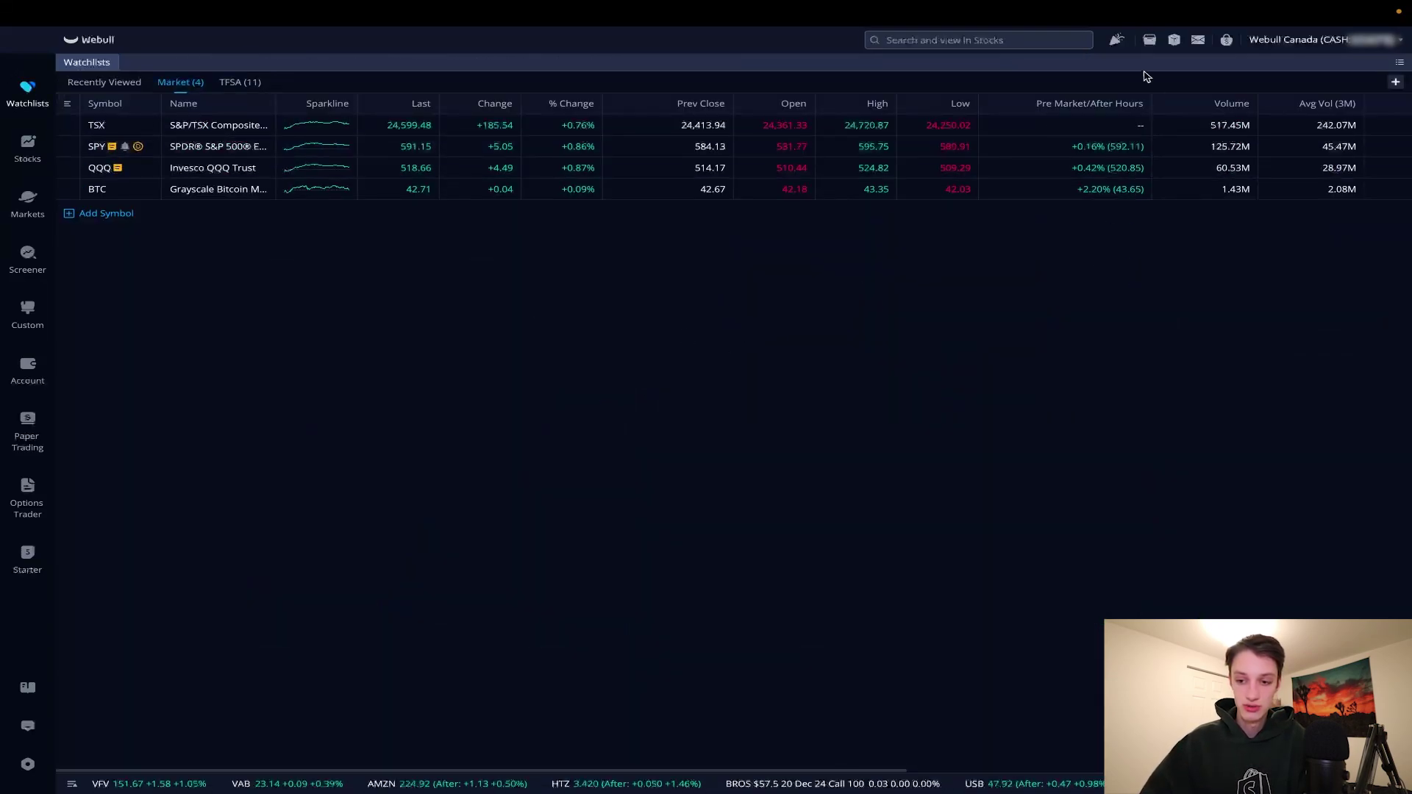
- Close the Promotion Center, add the Quote > Options widget and dock it left of the watchlist
left_click(1117, 41)
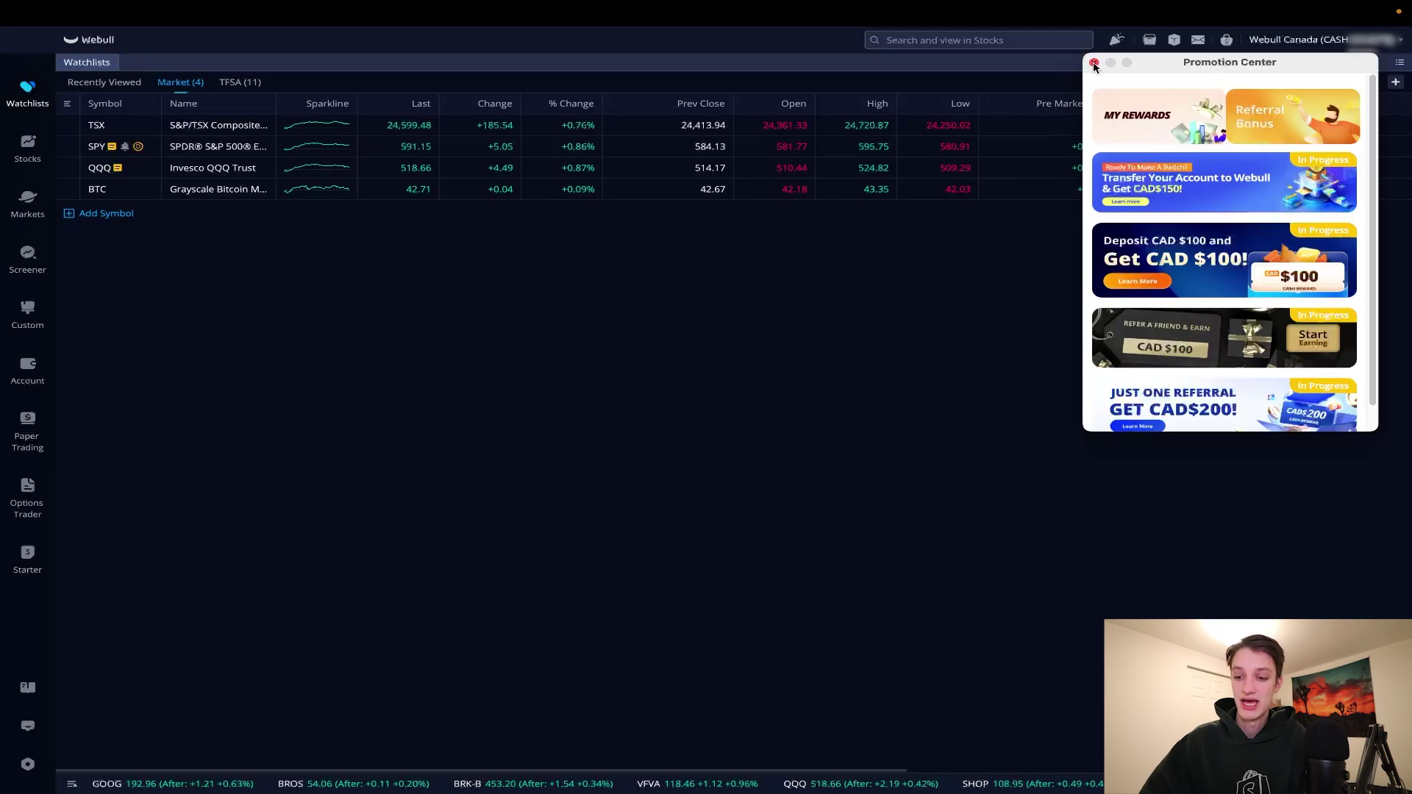
left_click(1095, 63)
left_click(1174, 40)
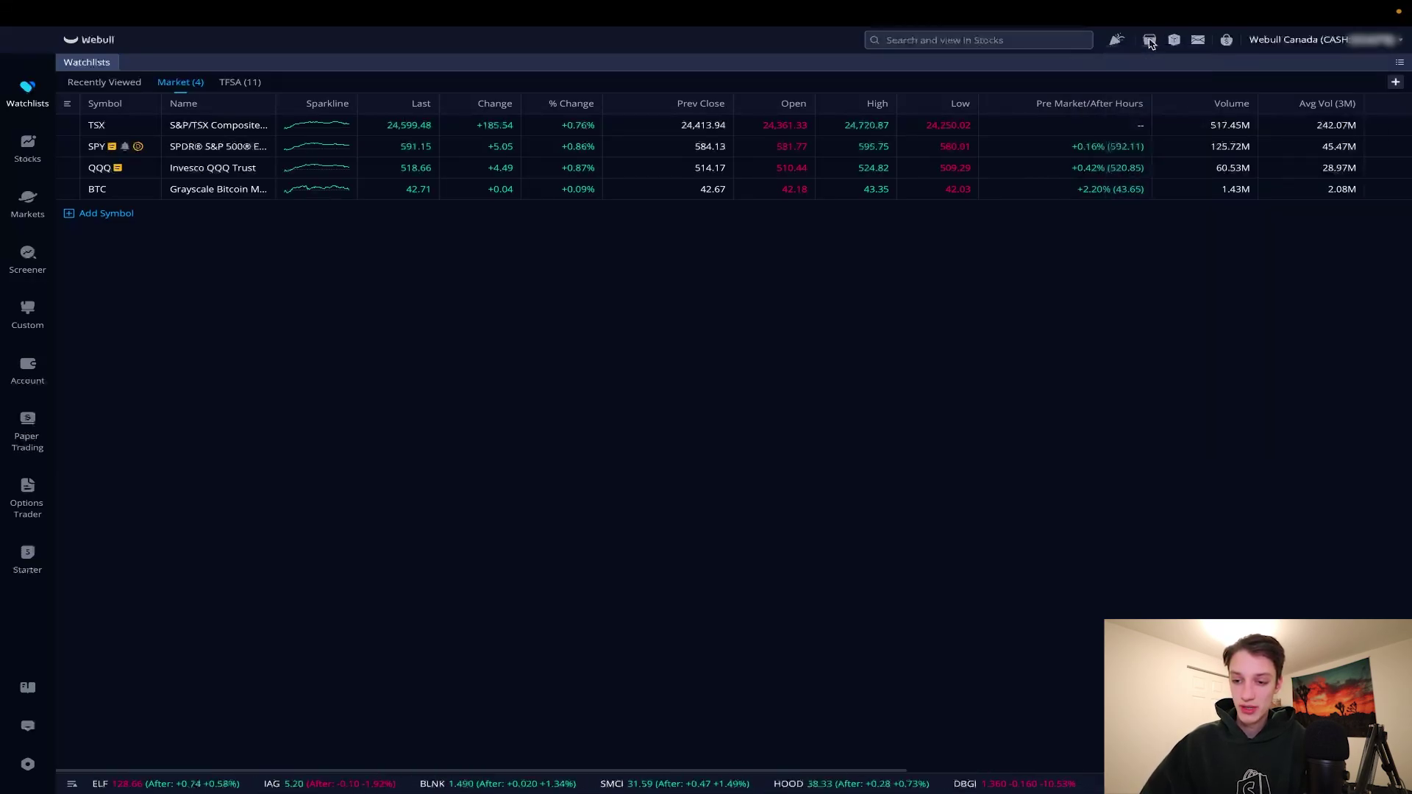
left_click(1174, 40)
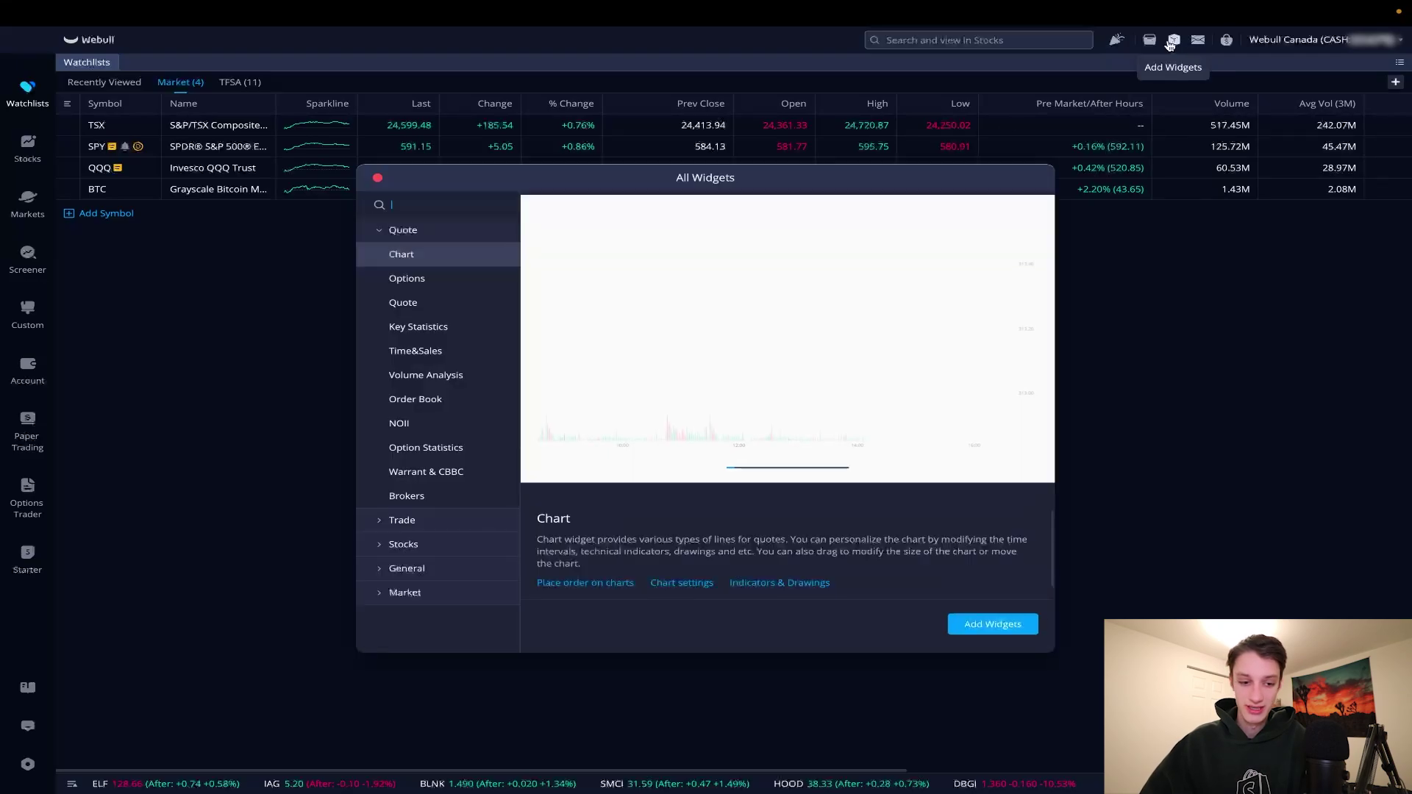
left_click(424, 284)
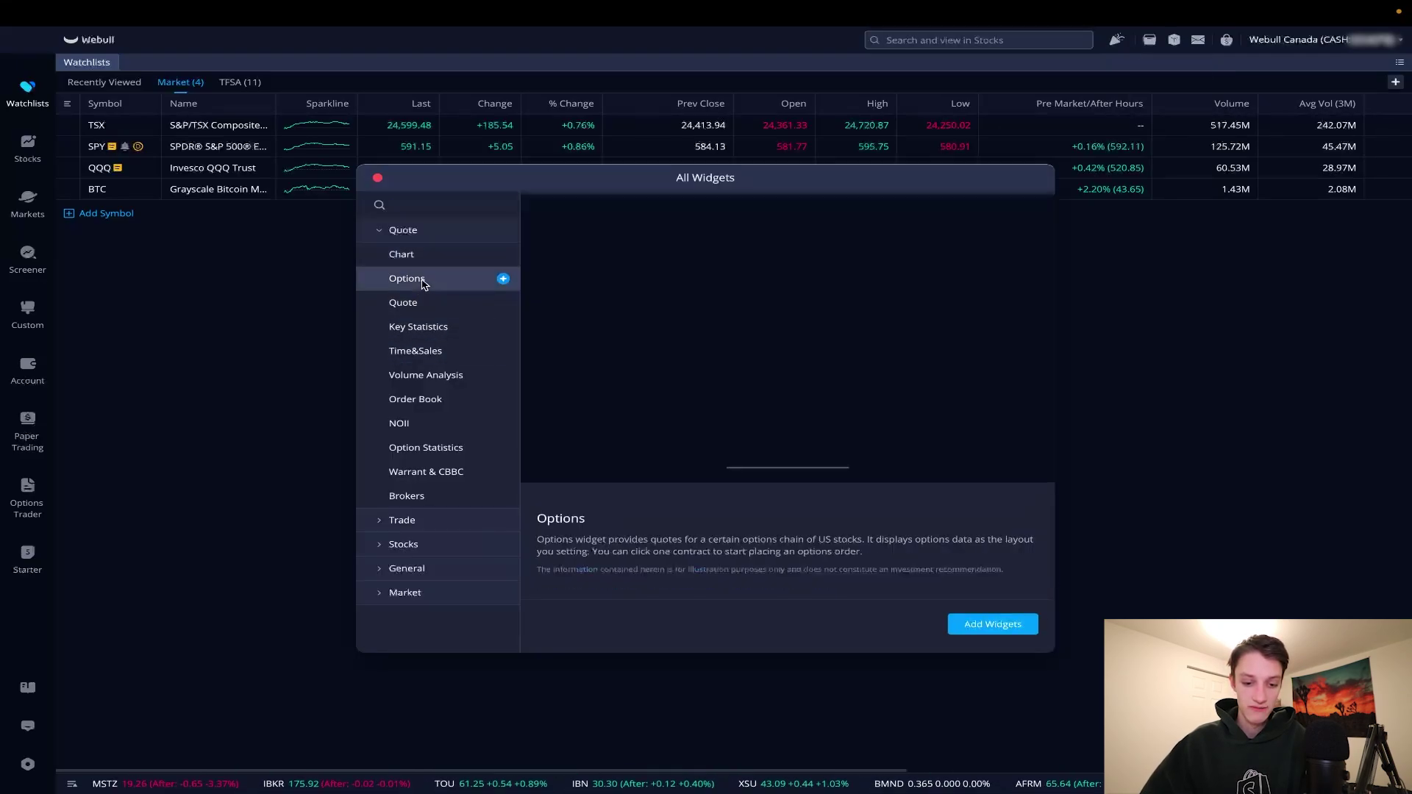
left_click(503, 279)
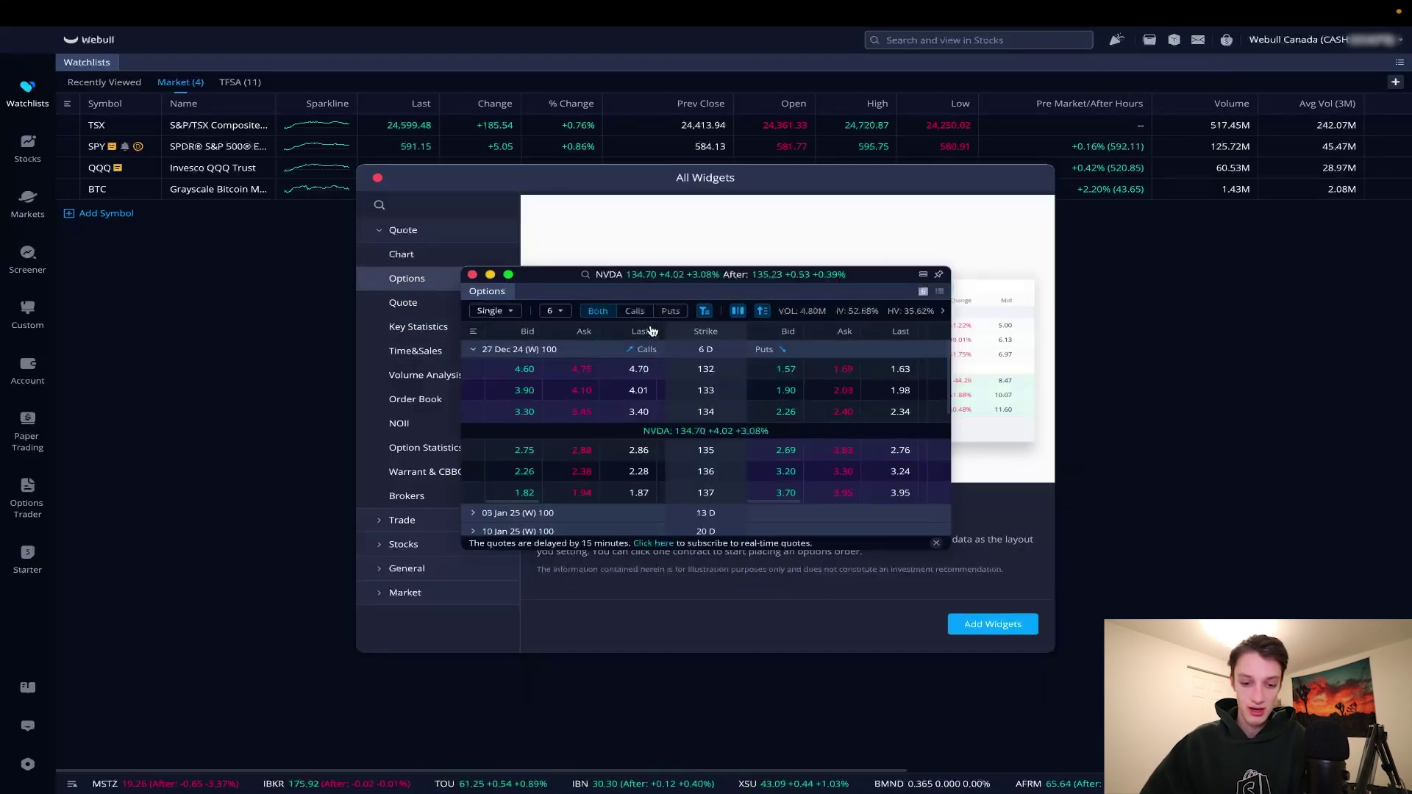
left_click_drag(534, 267, 347, 309)
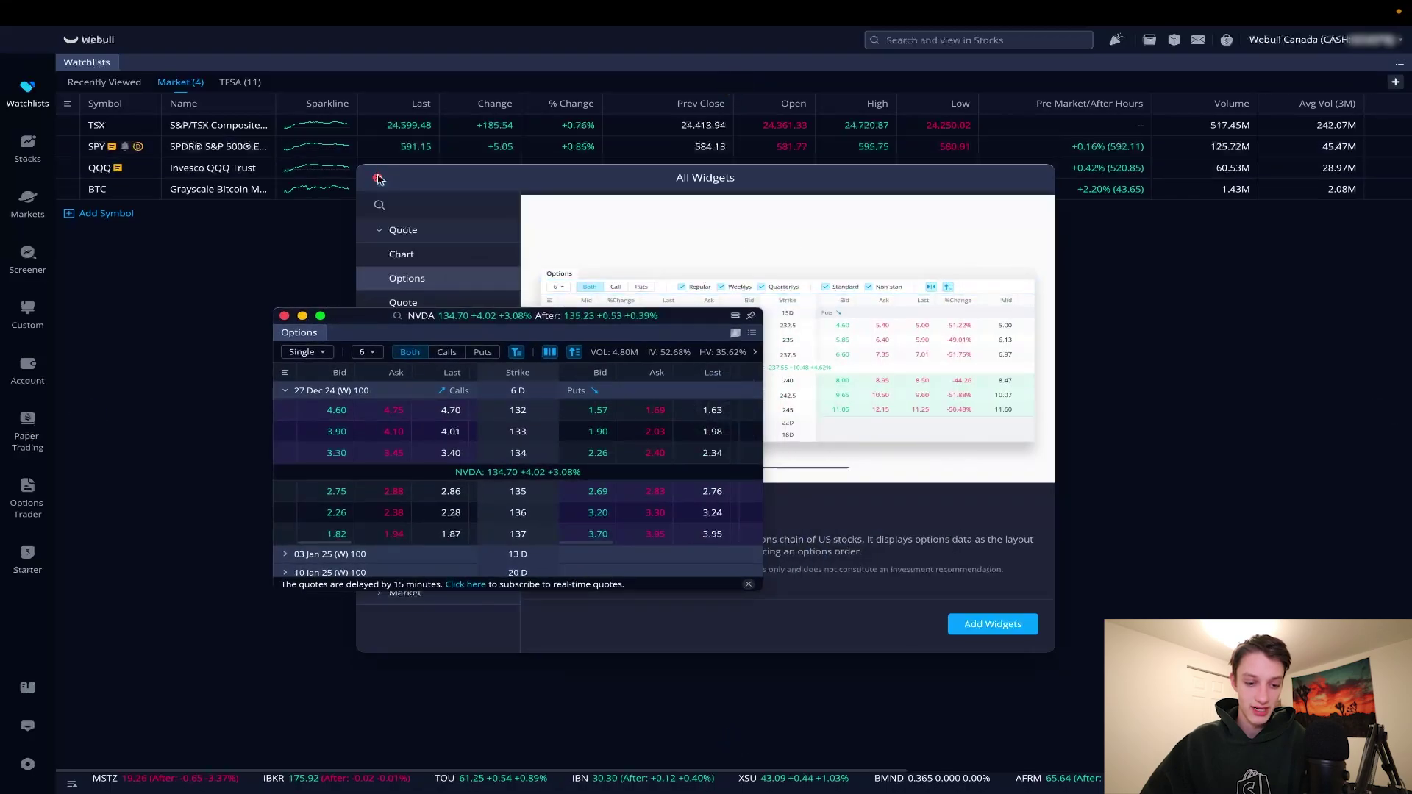
left_click_drag(354, 318, 88, 413)
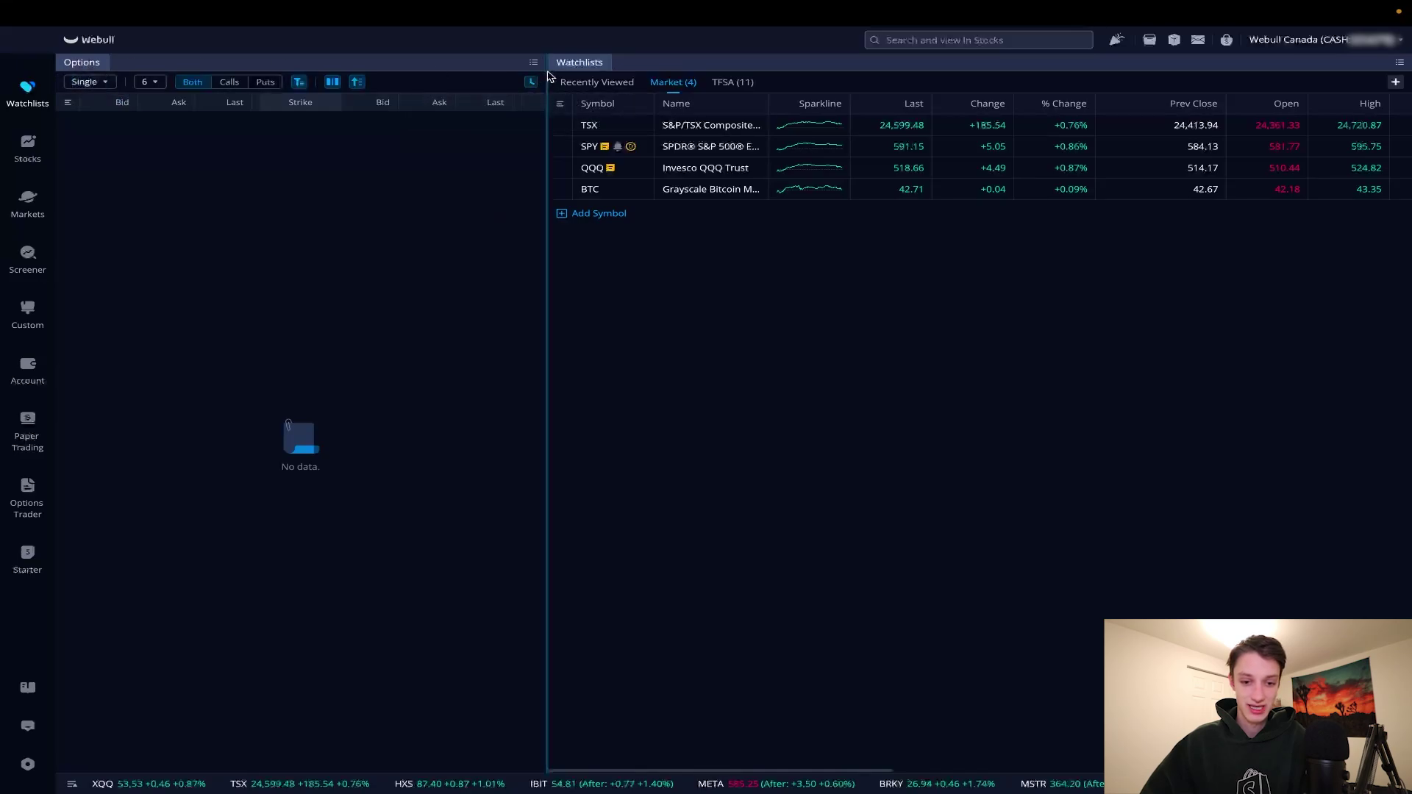
- Browse the Messages inbox: Stock Essentials, Webull Promotions and Corporate Actions Reminder
left_click(1199, 43)
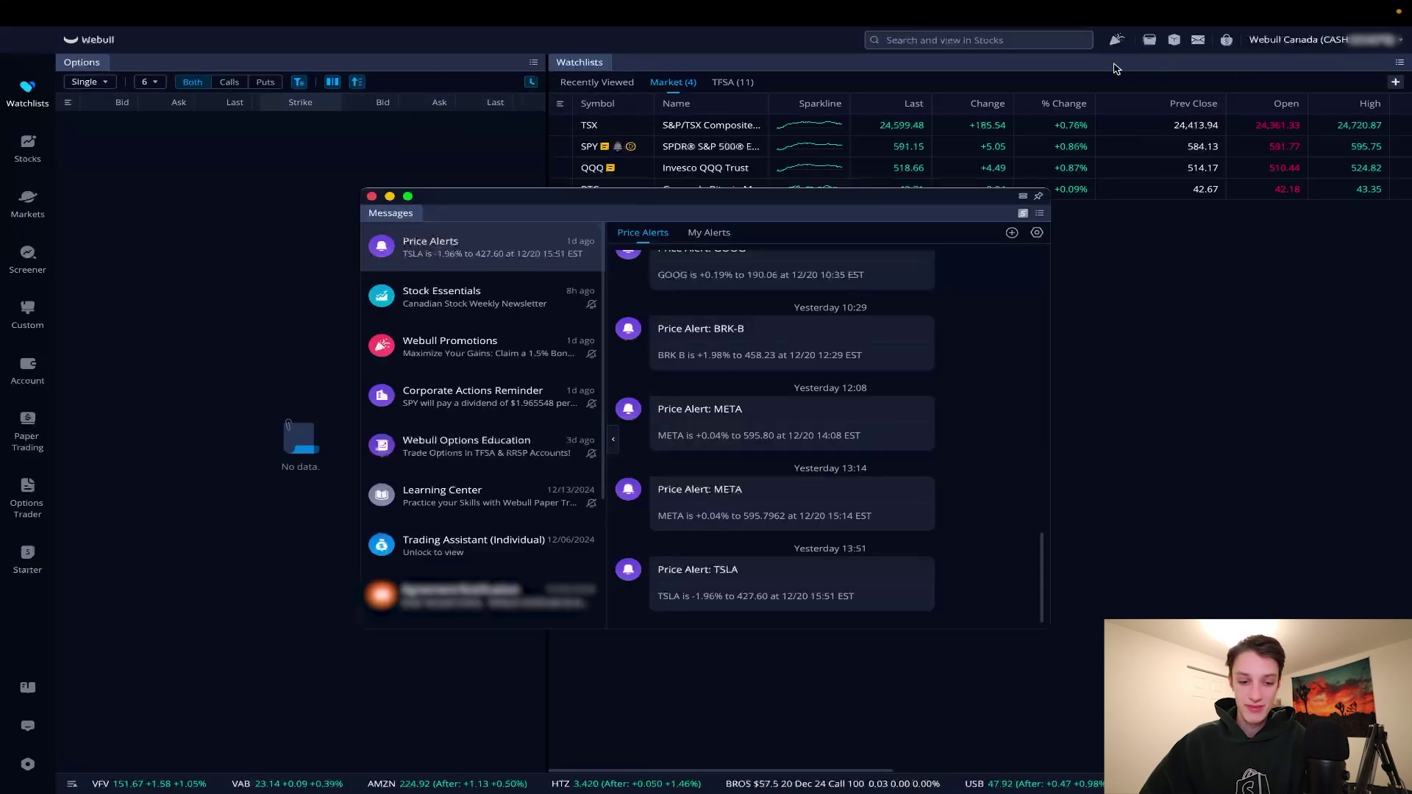
scroll(846, 339, "up", 5)
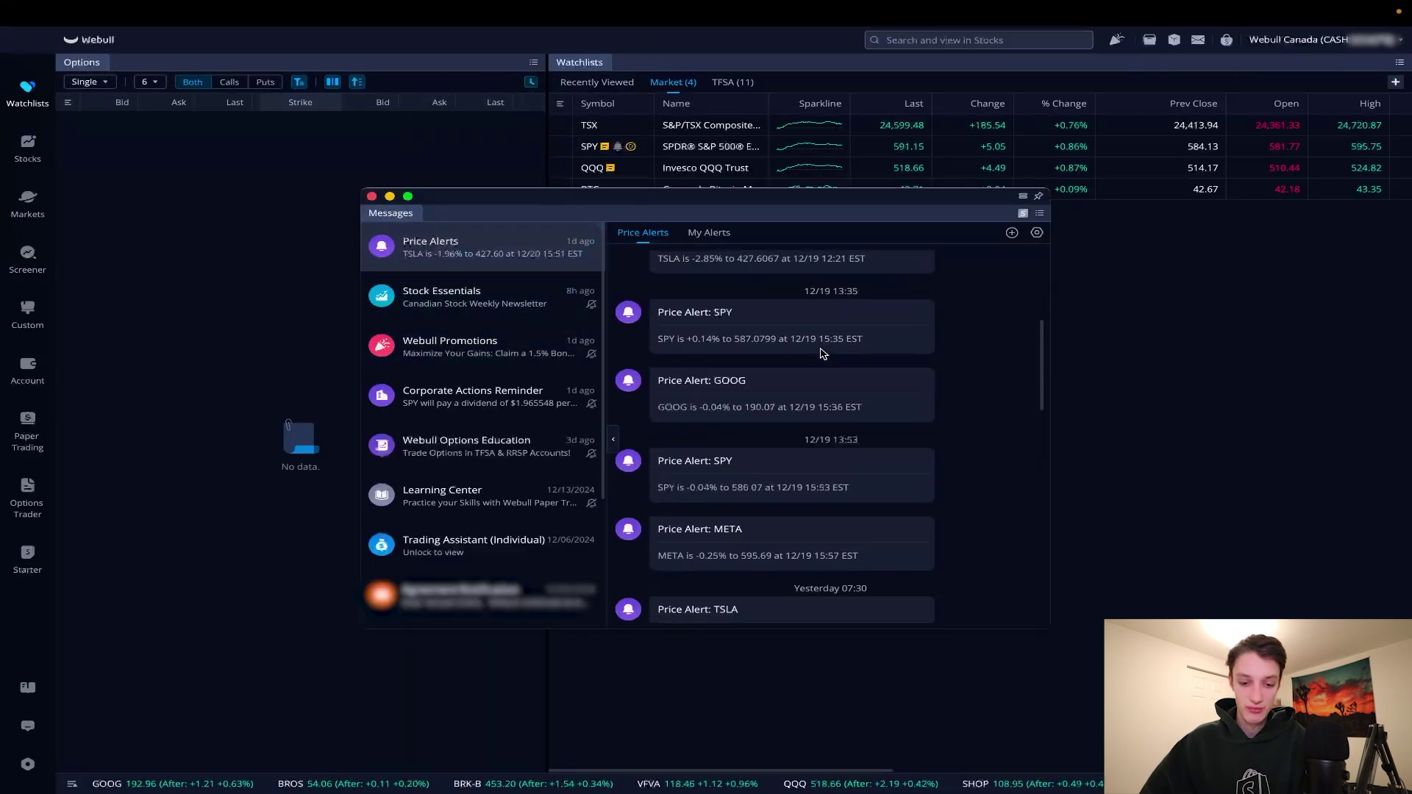
scroll(823, 353, "down", 5)
left_click(507, 298)
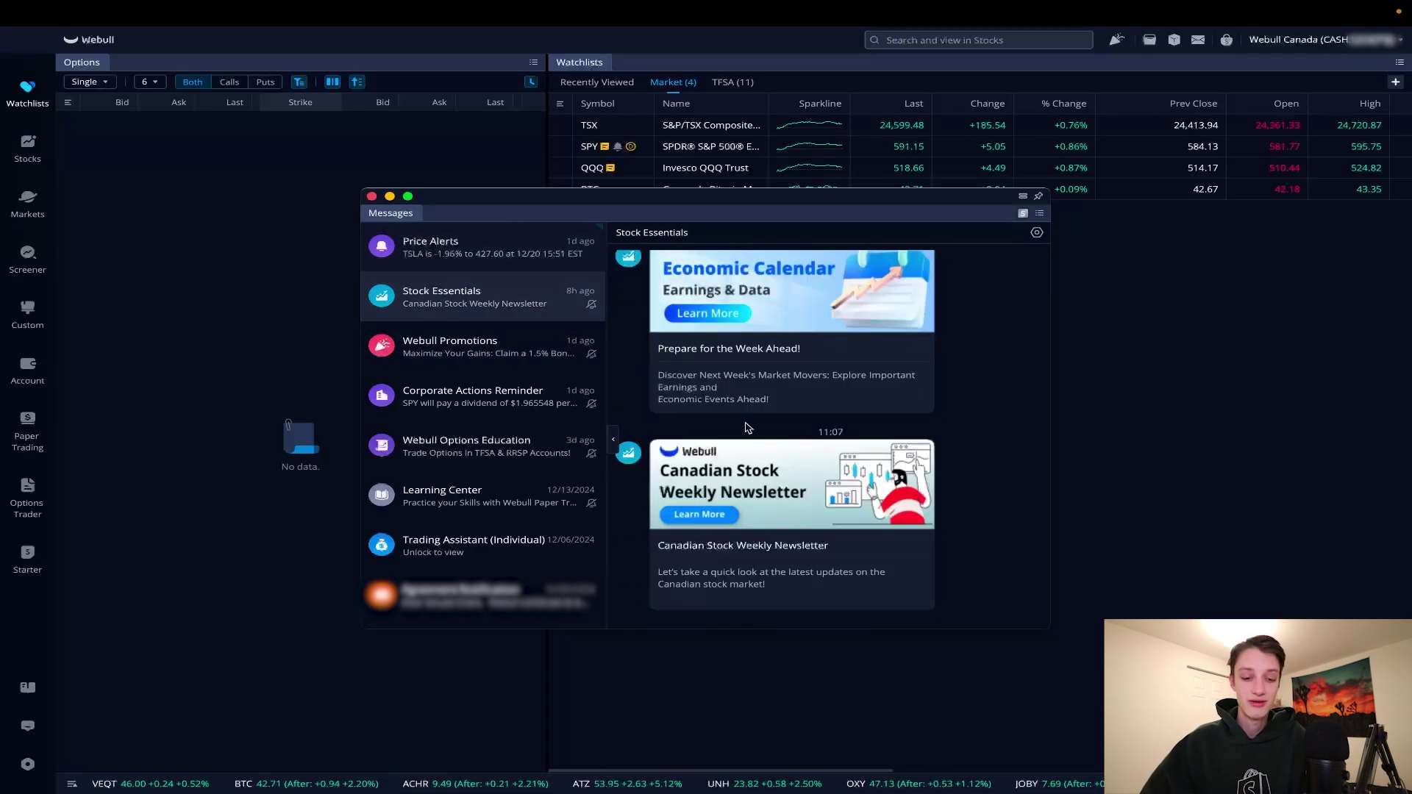
left_click(455, 353)
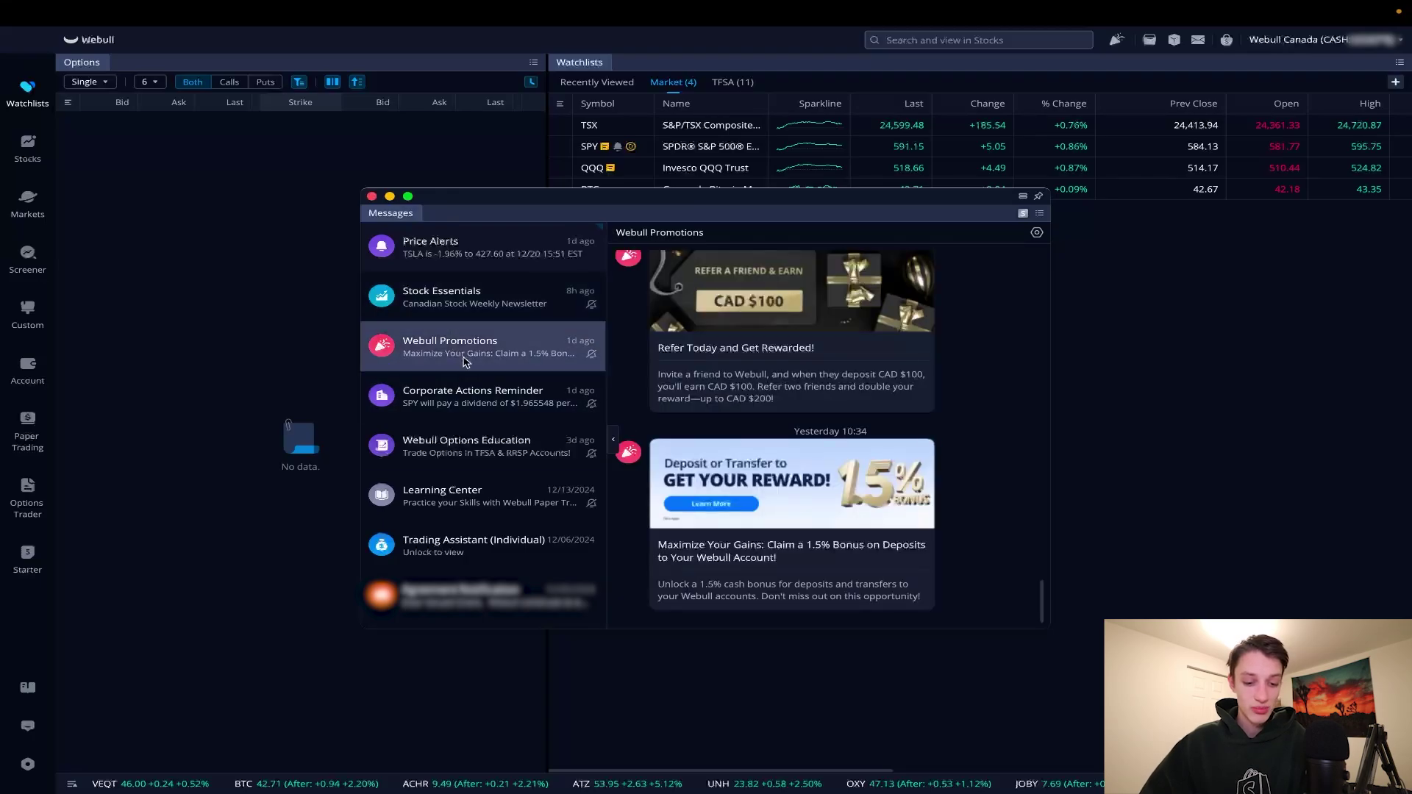
left_click(470, 403)
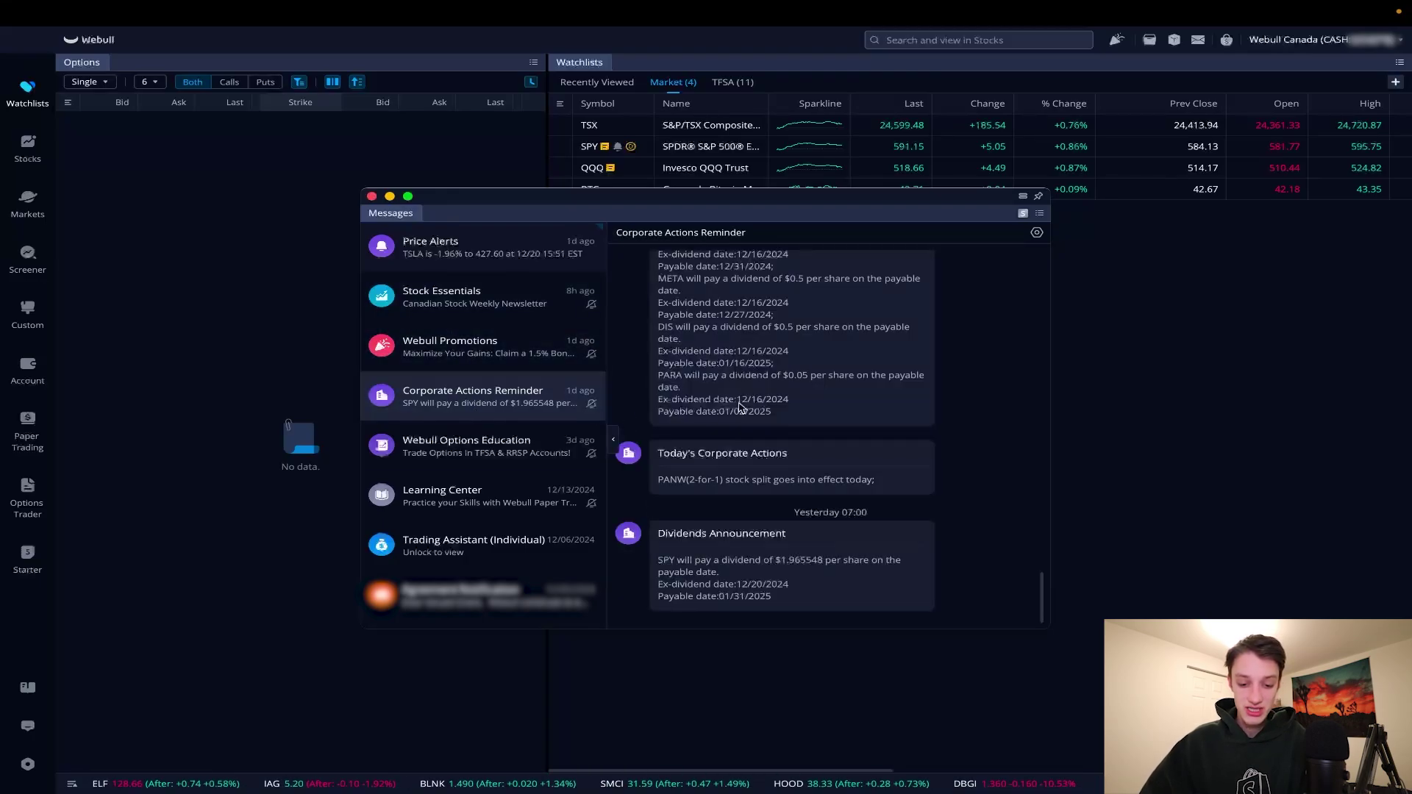
- Close Messages, then cancel the Trading Verification prompt raised by the unlock button
scroll(695, 443, "up", 5)
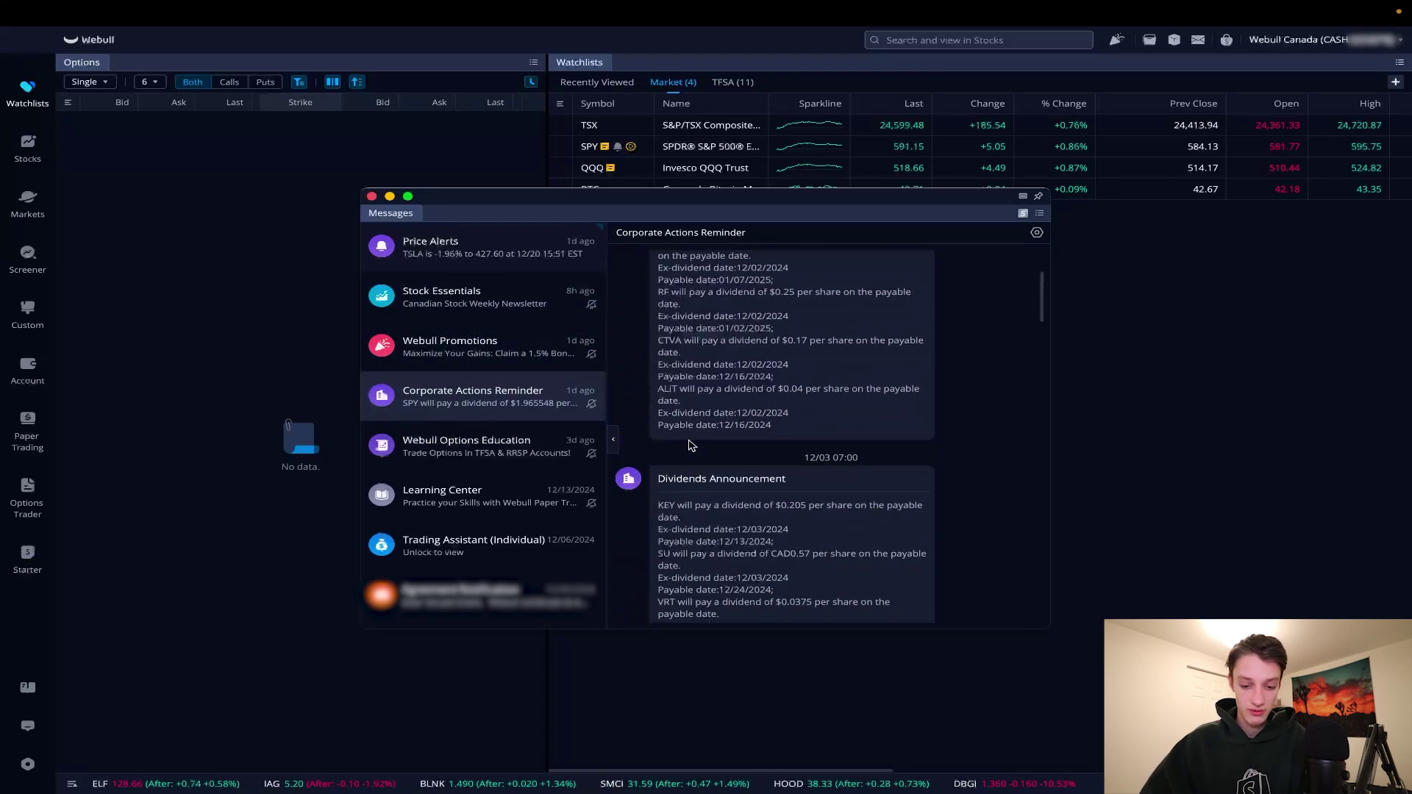
scroll(692, 446, "down", 5)
scroll(485, 397, "down", 3)
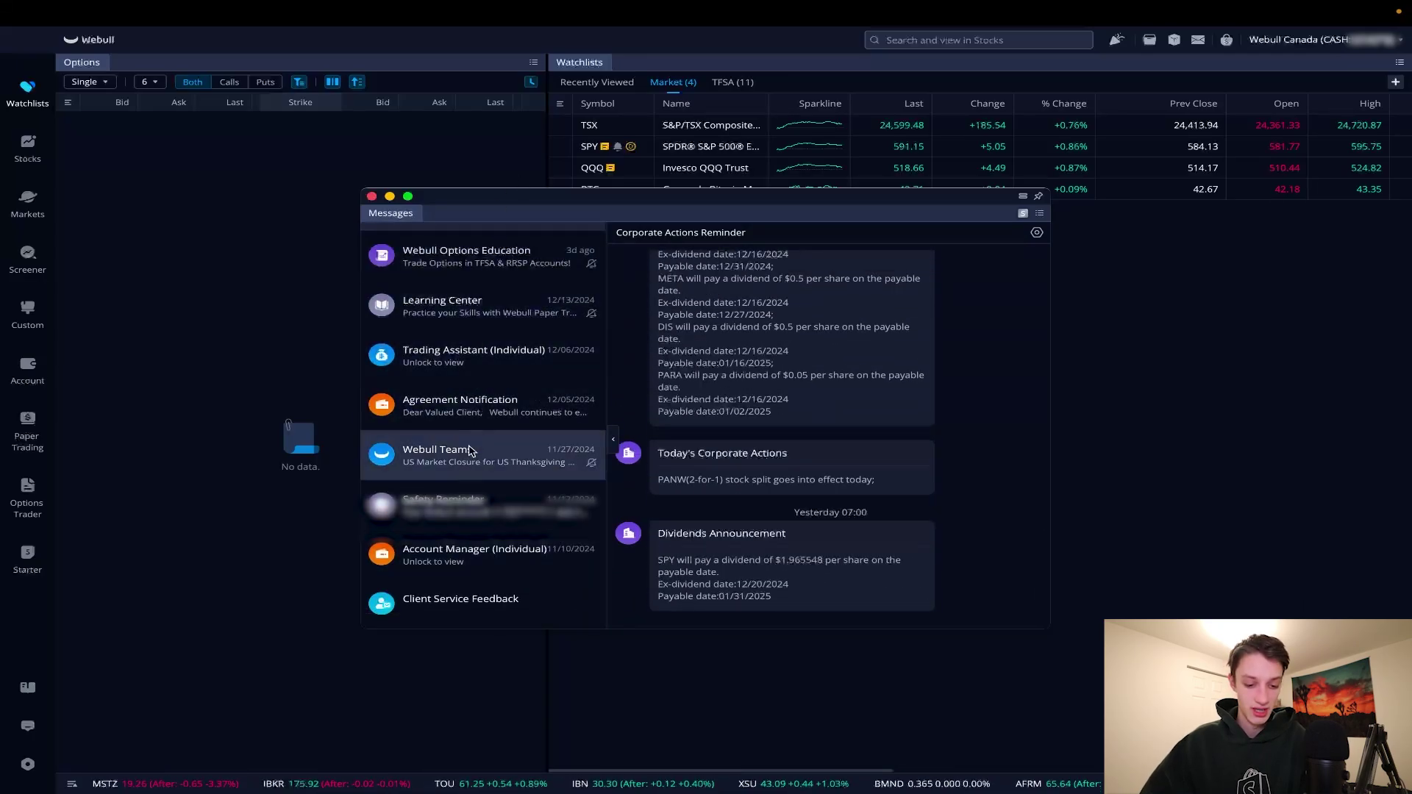
left_click(1198, 39)
left_click(1227, 42)
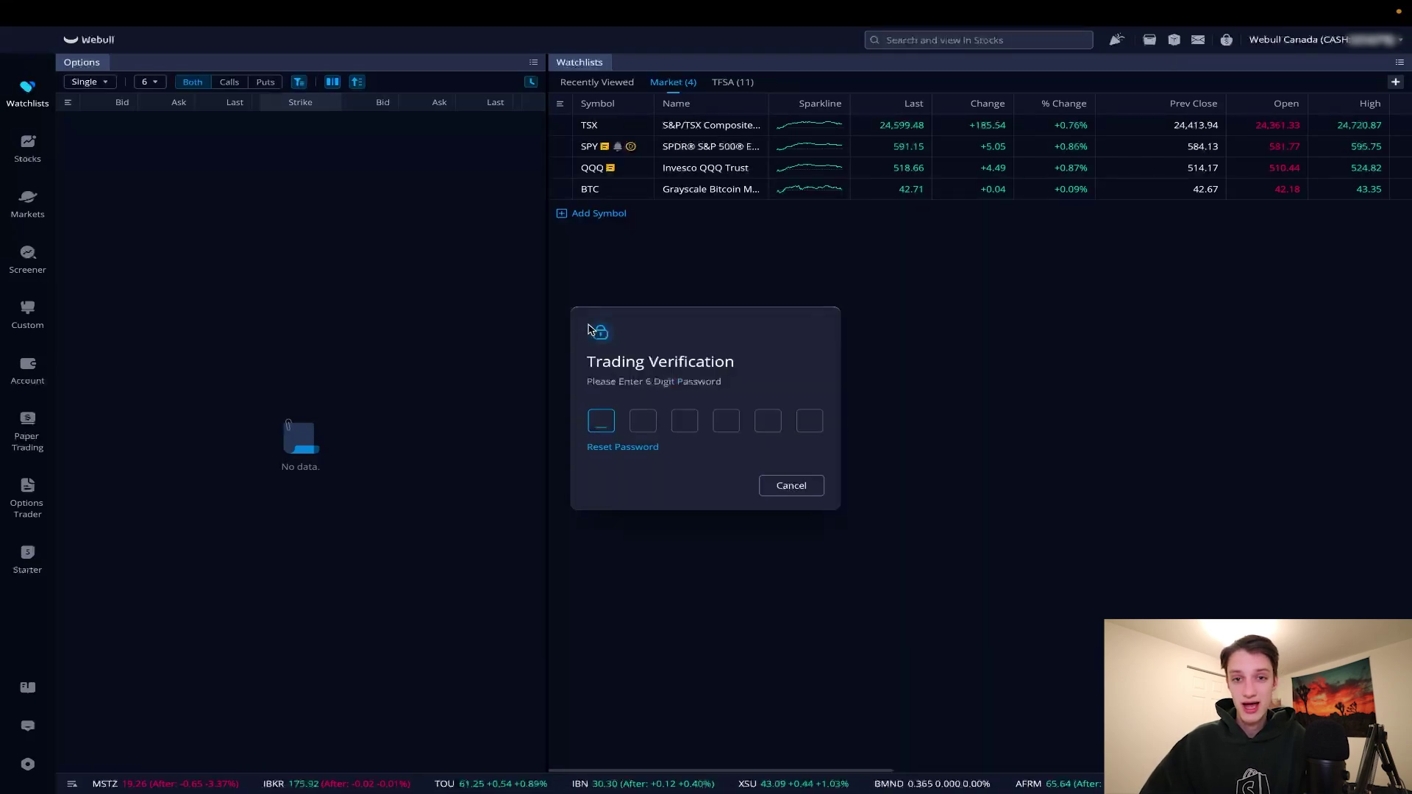
left_click(802, 490)
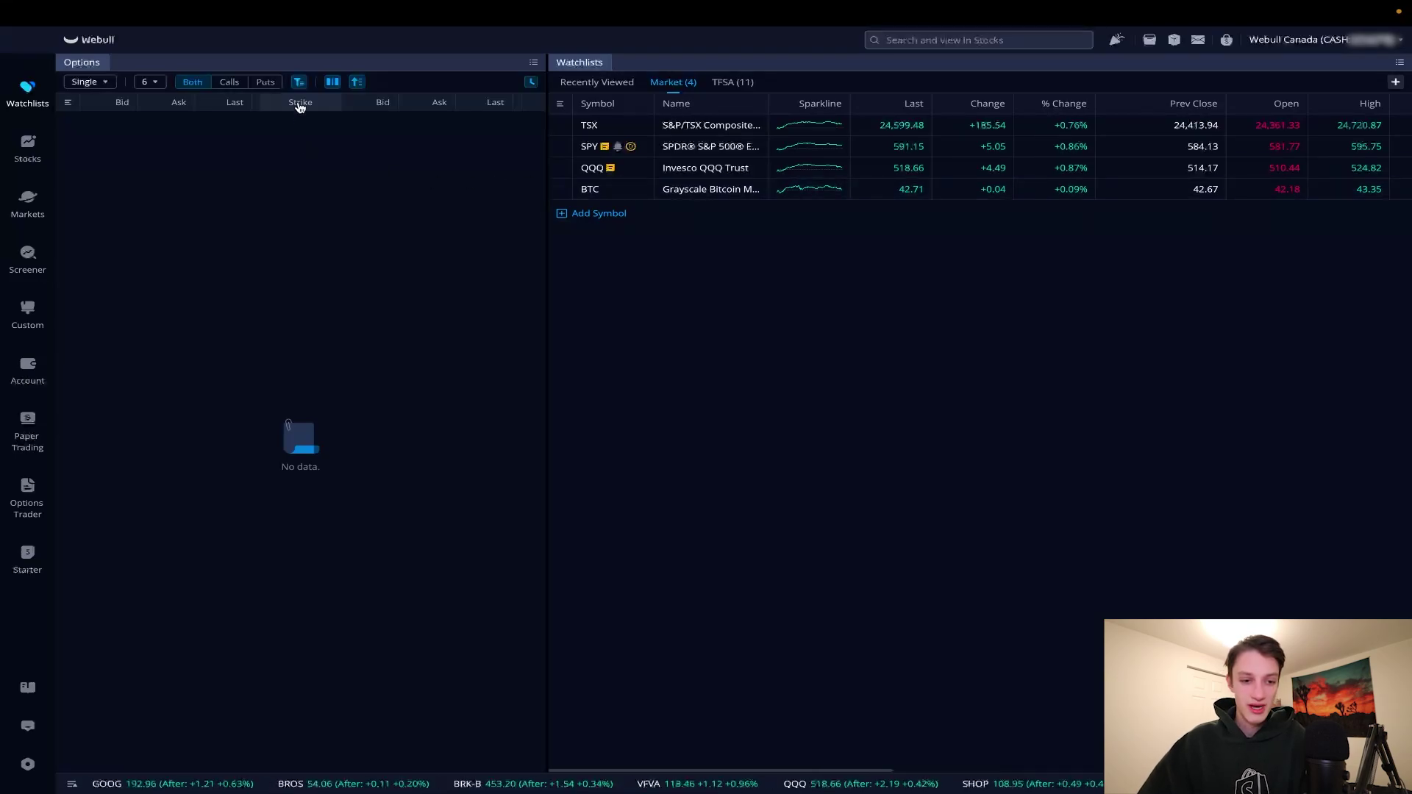
- Switch the workspace to the full-width Watchlists layout from the Layouts menu
mouse_move(283, 21)
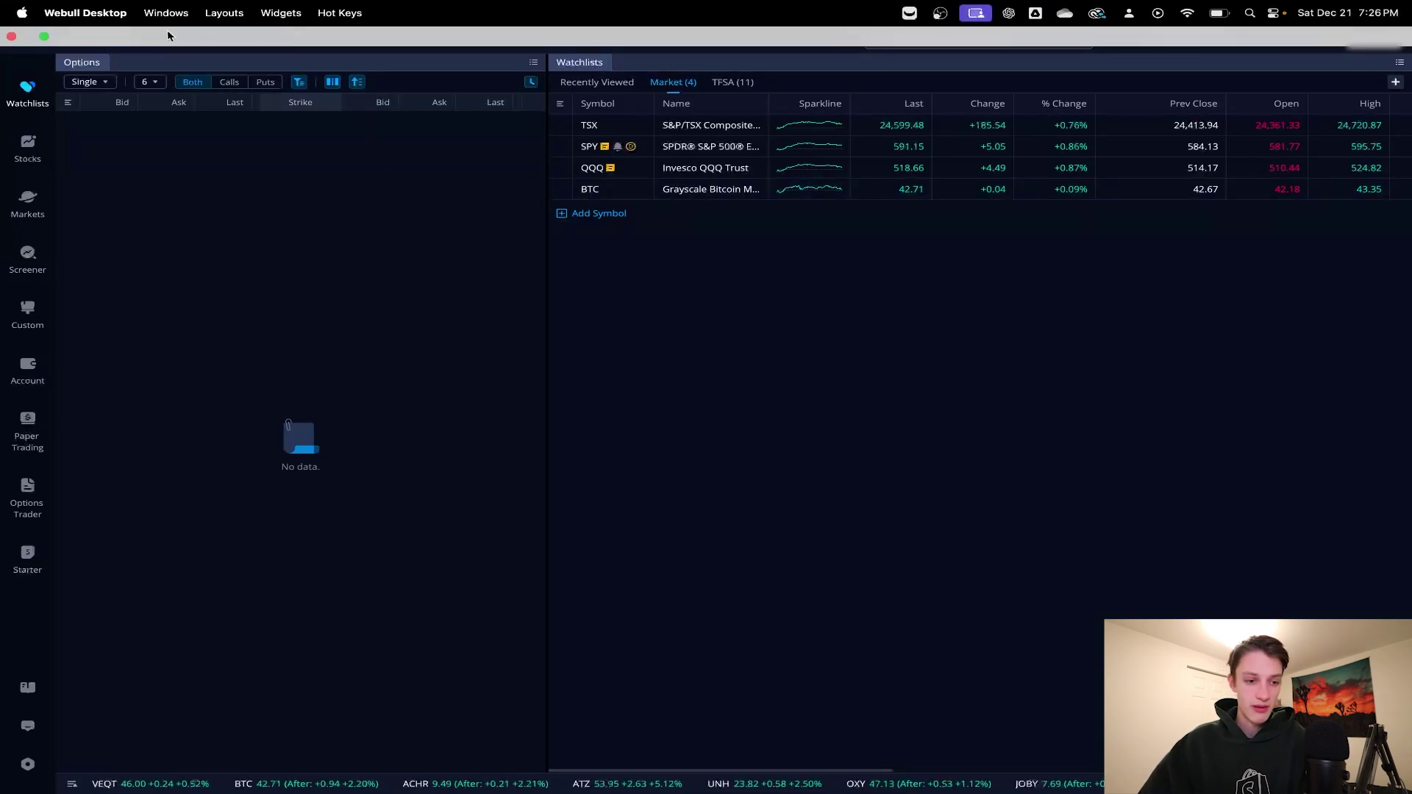
left_click(86, 13)
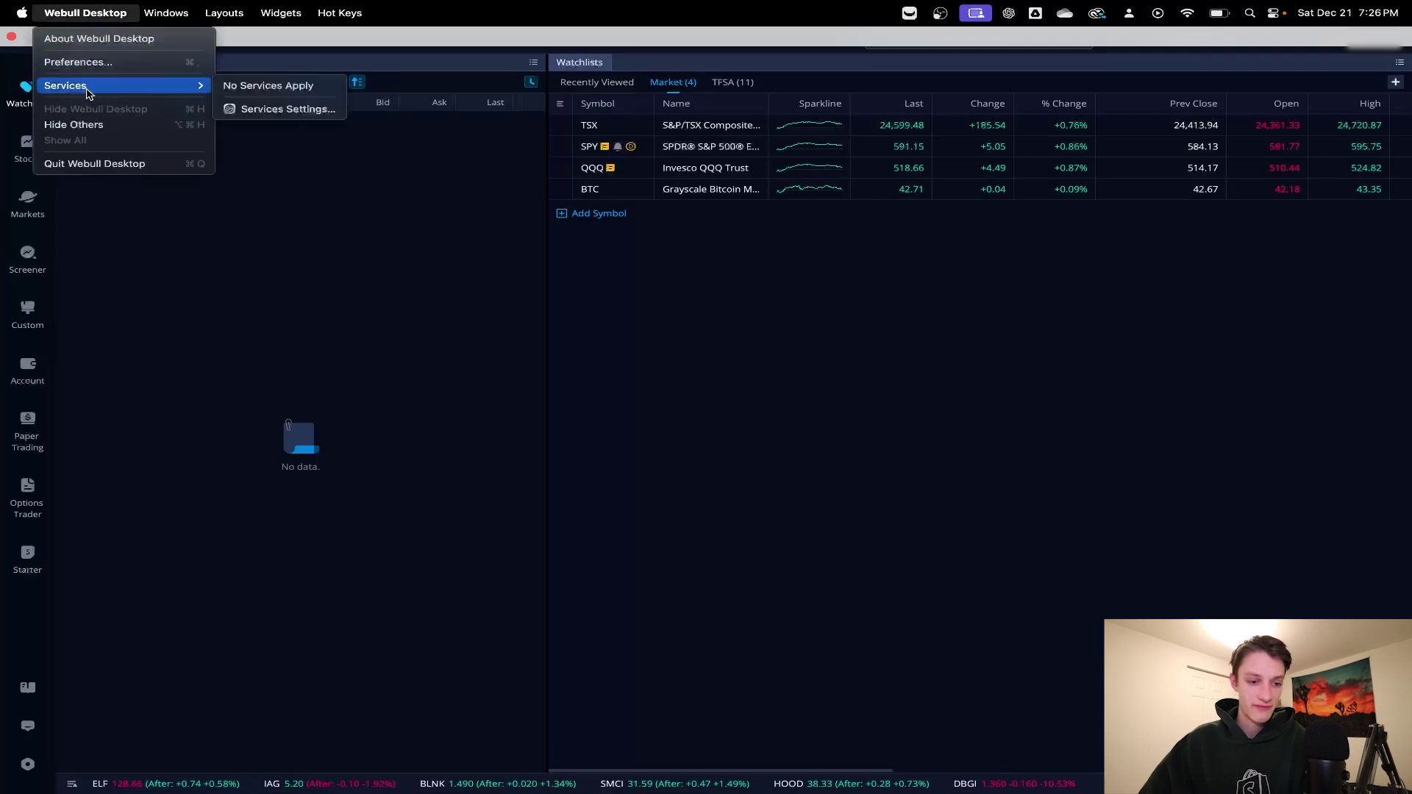
mouse_move(144, 20)
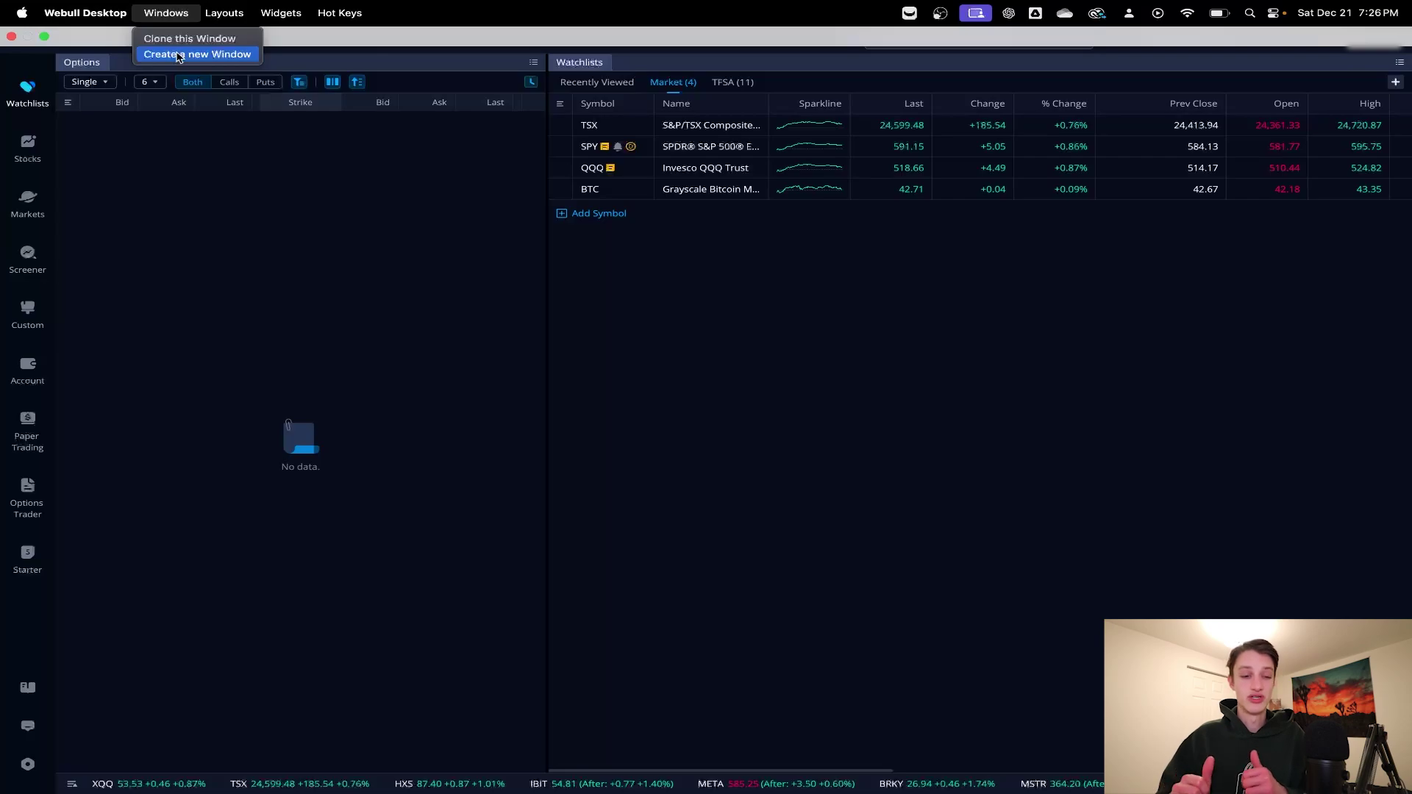
mouse_move(214, 16)
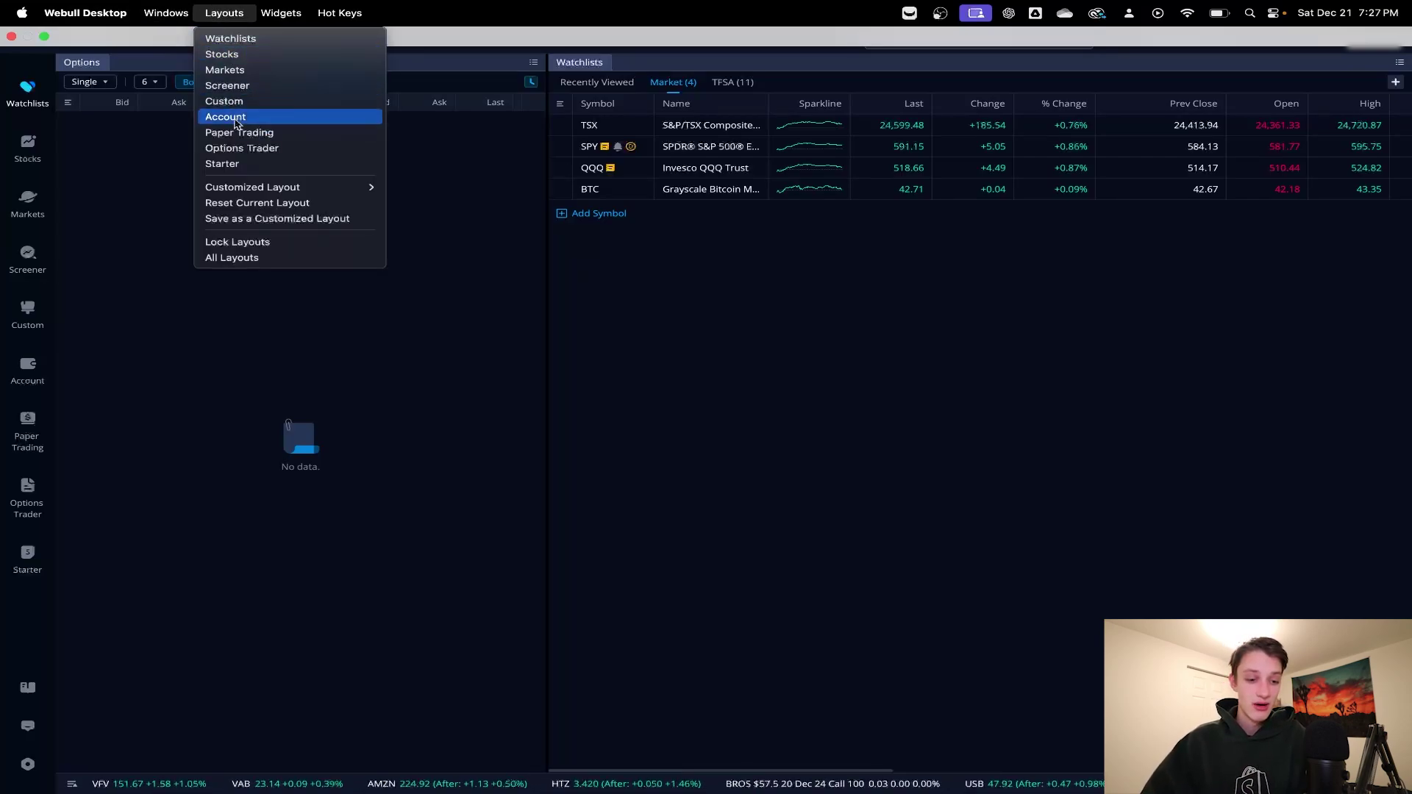
left_click(251, 203)
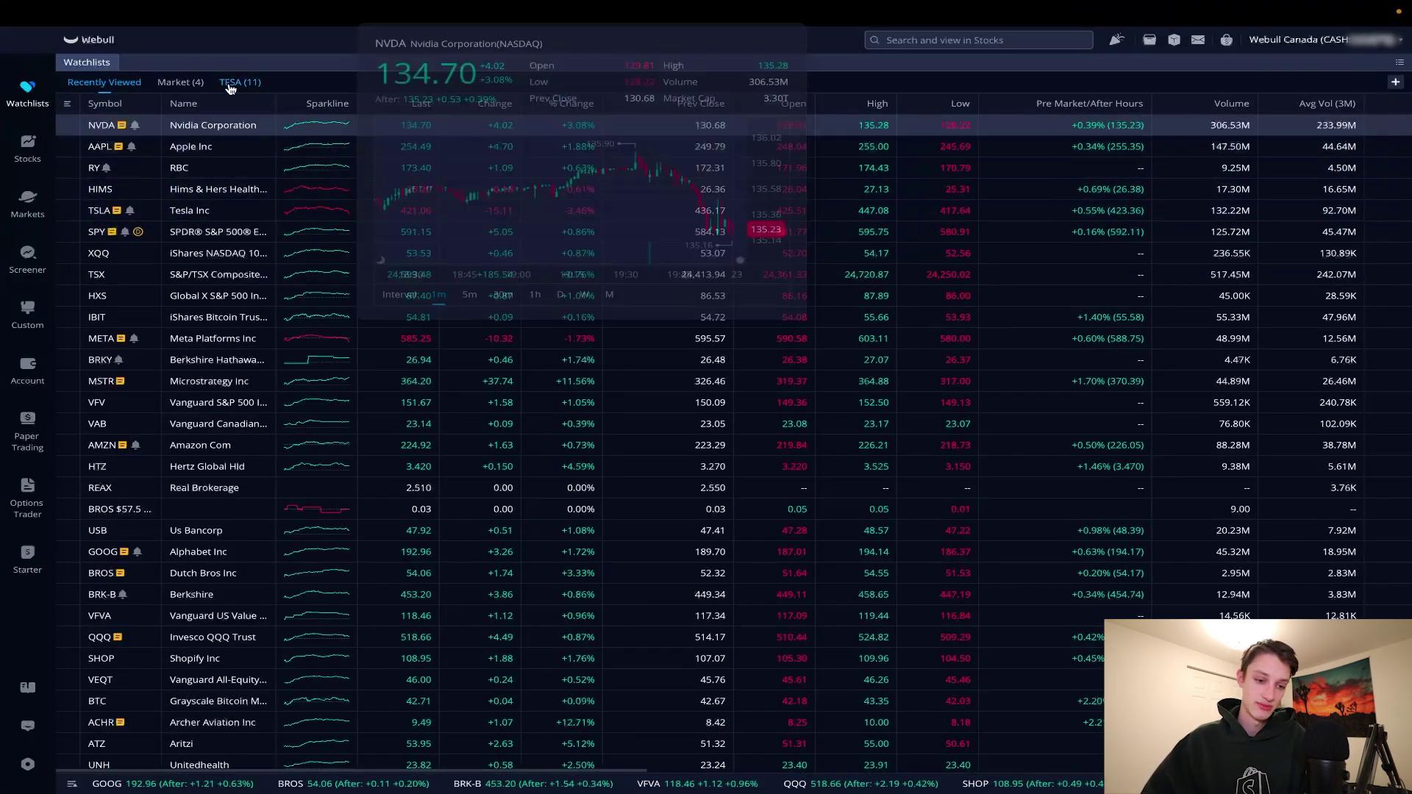
- Show the Market (4) watchlist and look through the Widgets and Hot Keys menus
left_click(184, 82)
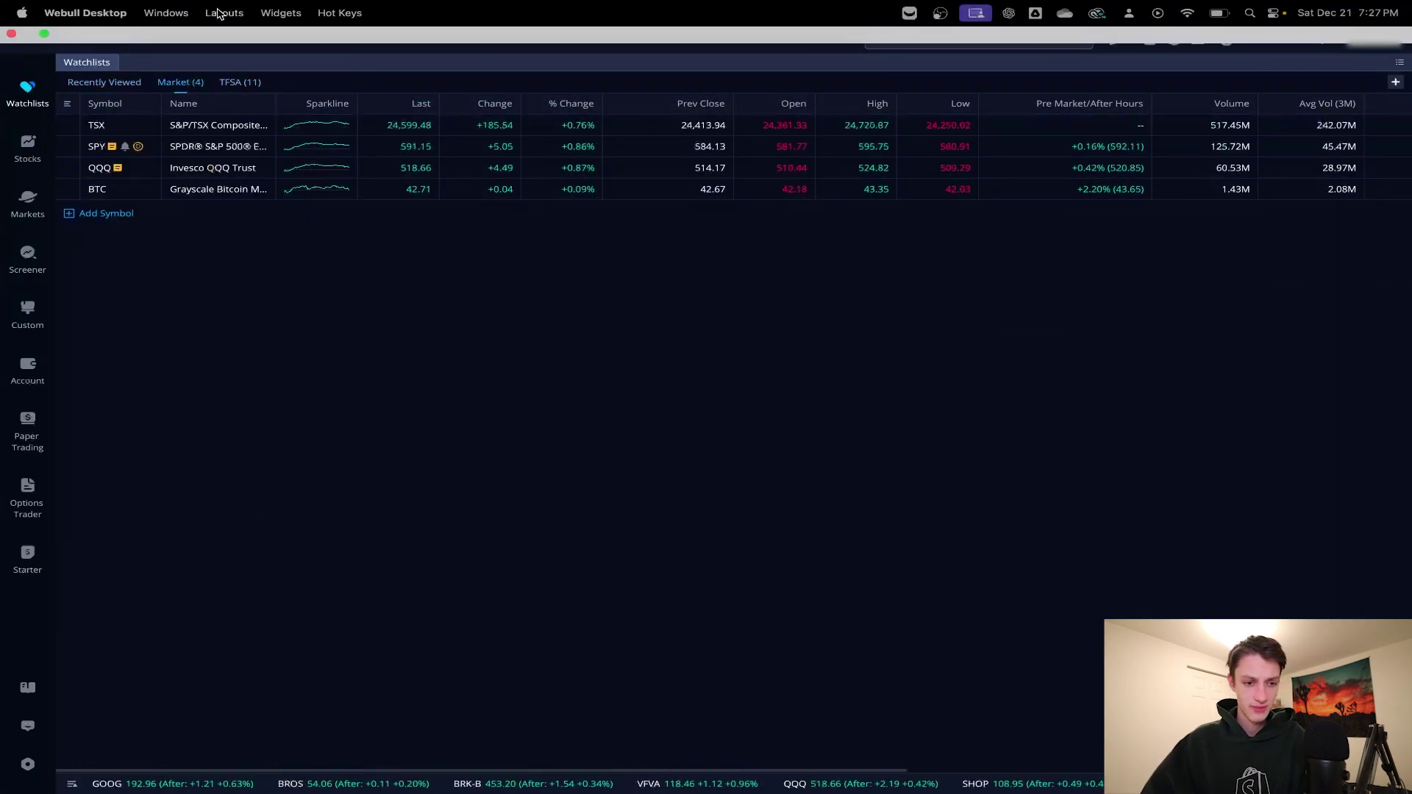
left_click(250, 13)
mouse_move(282, 14)
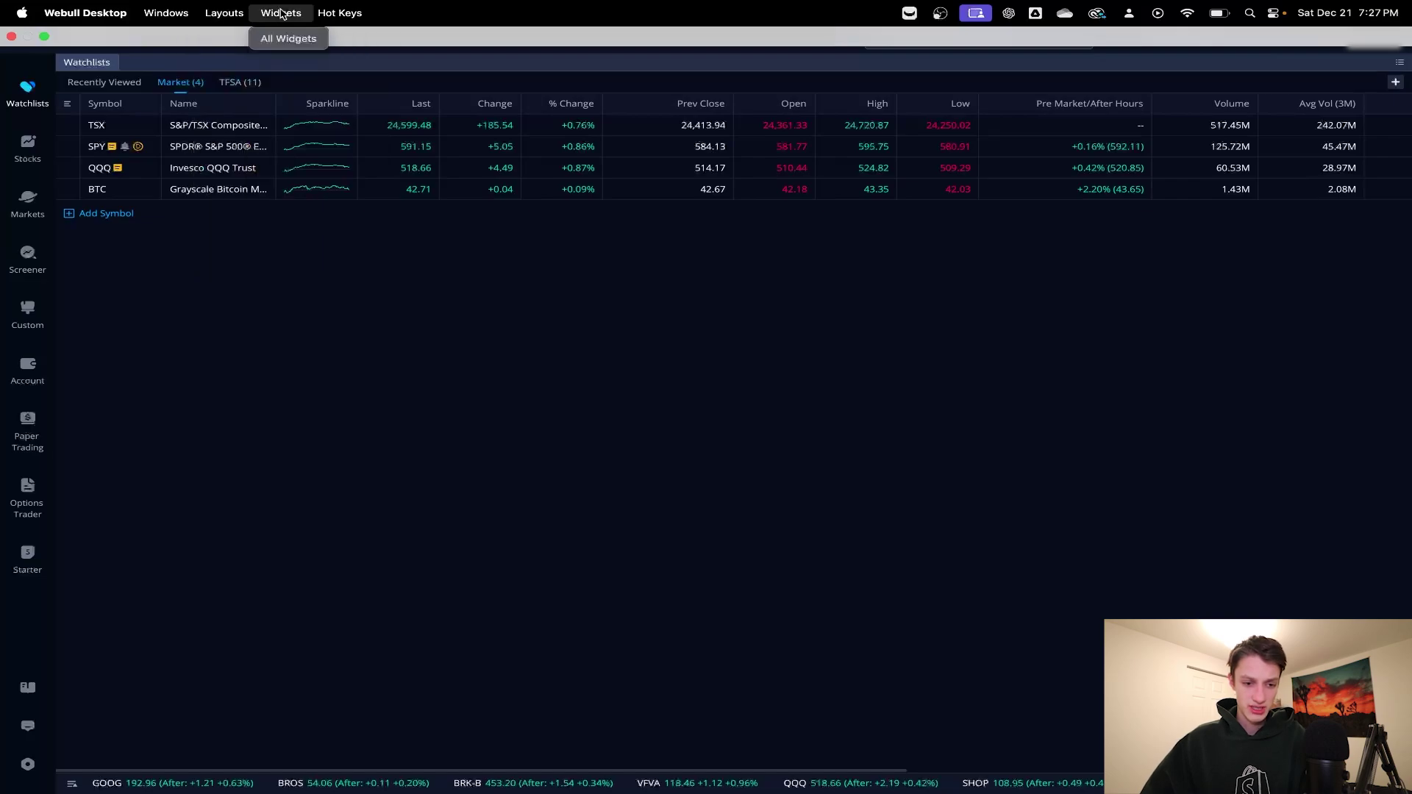
mouse_move(344, 15)
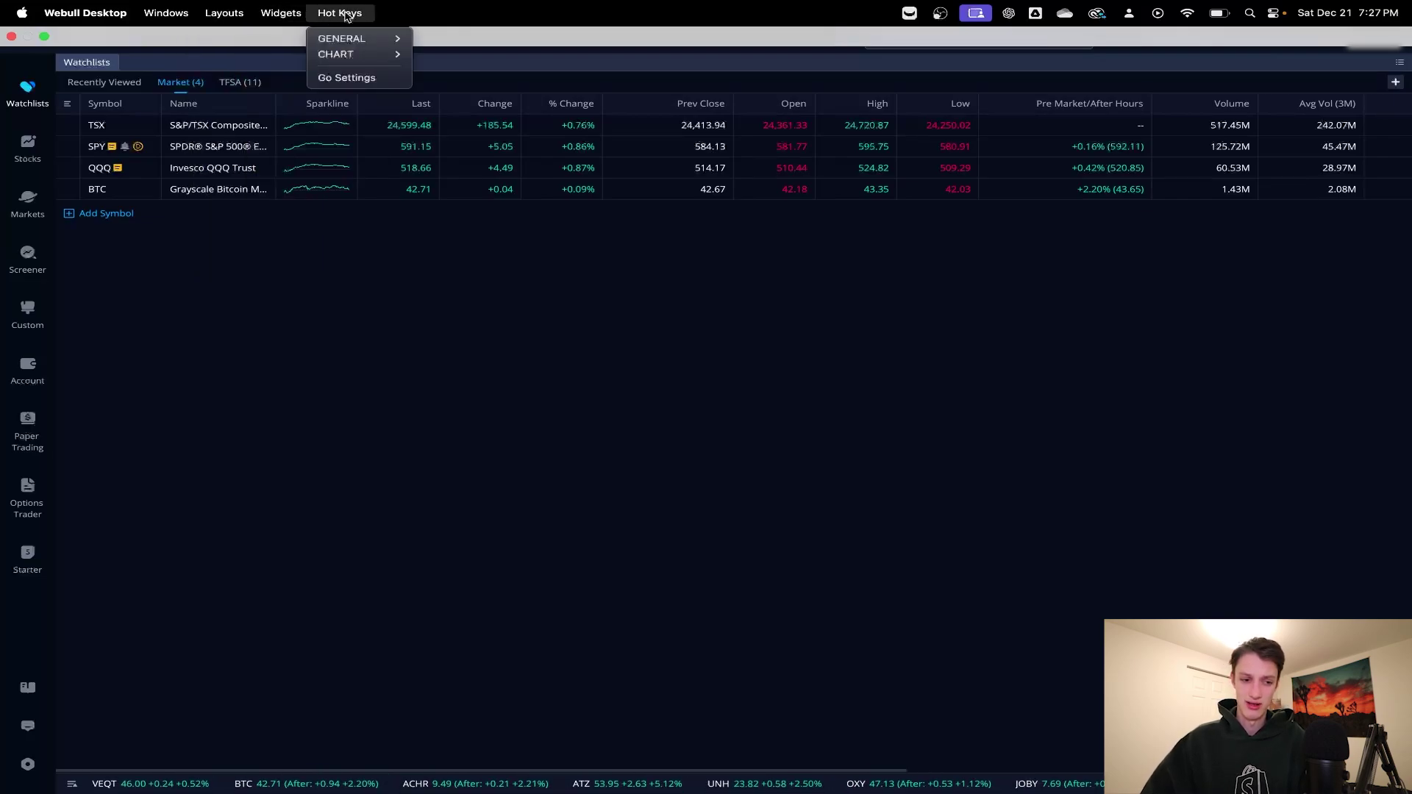
left_click(27, 89)
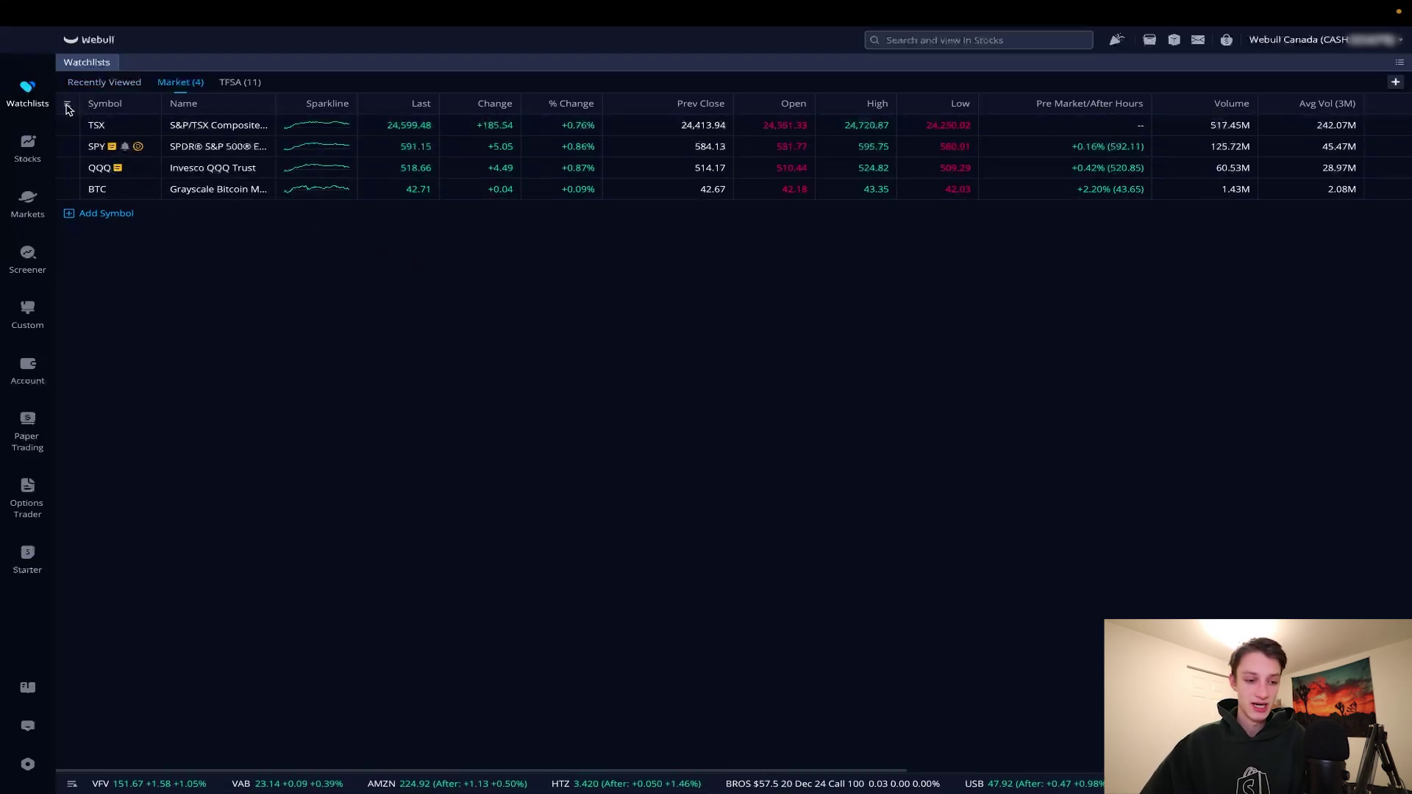
- Open the Watchlist Items column settings and scroll through the available columns
left_click(67, 105)
scroll(665, 290, "down", 5)
scroll(801, 288, "down", 3)
scroll(801, 291, "up", 2)
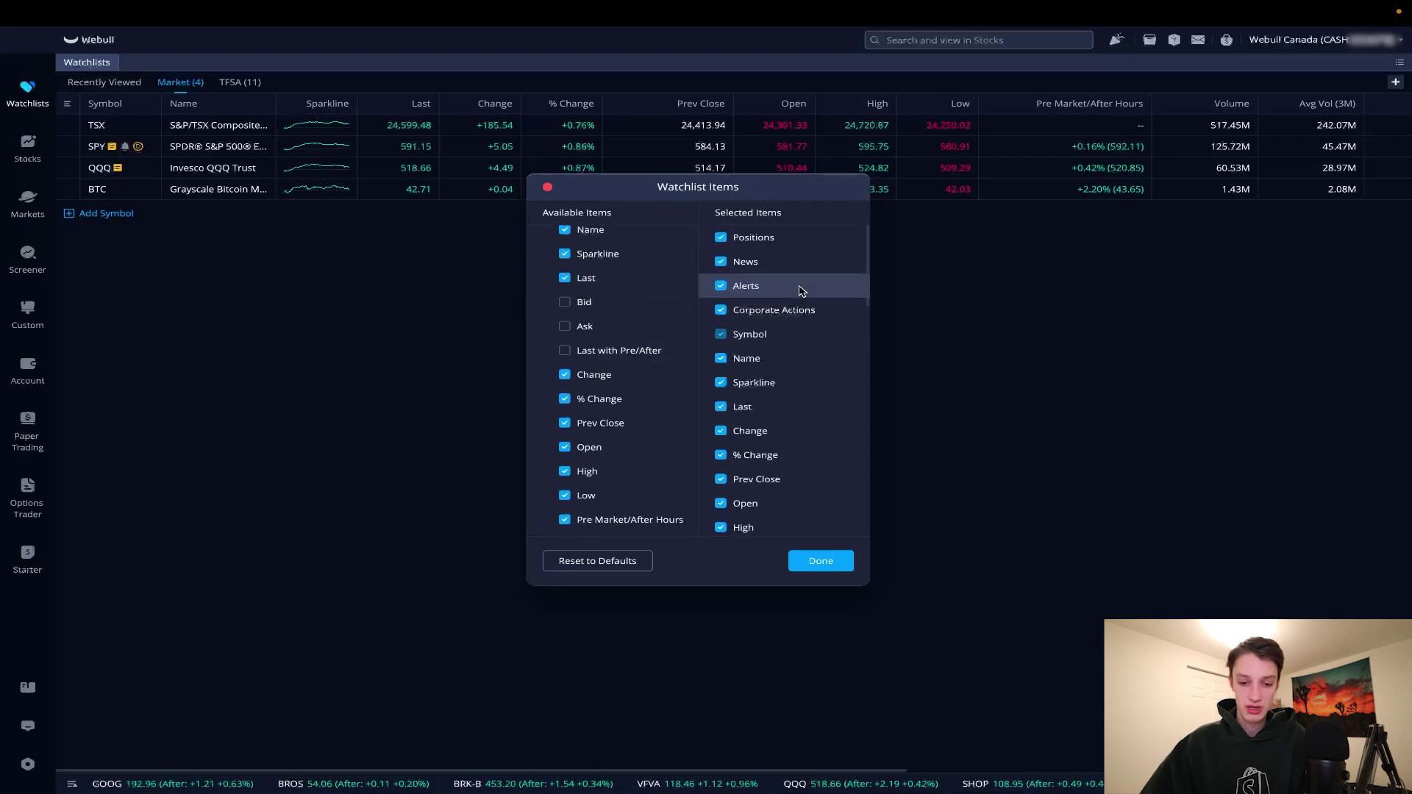
scroll(633, 267, "up", 3)
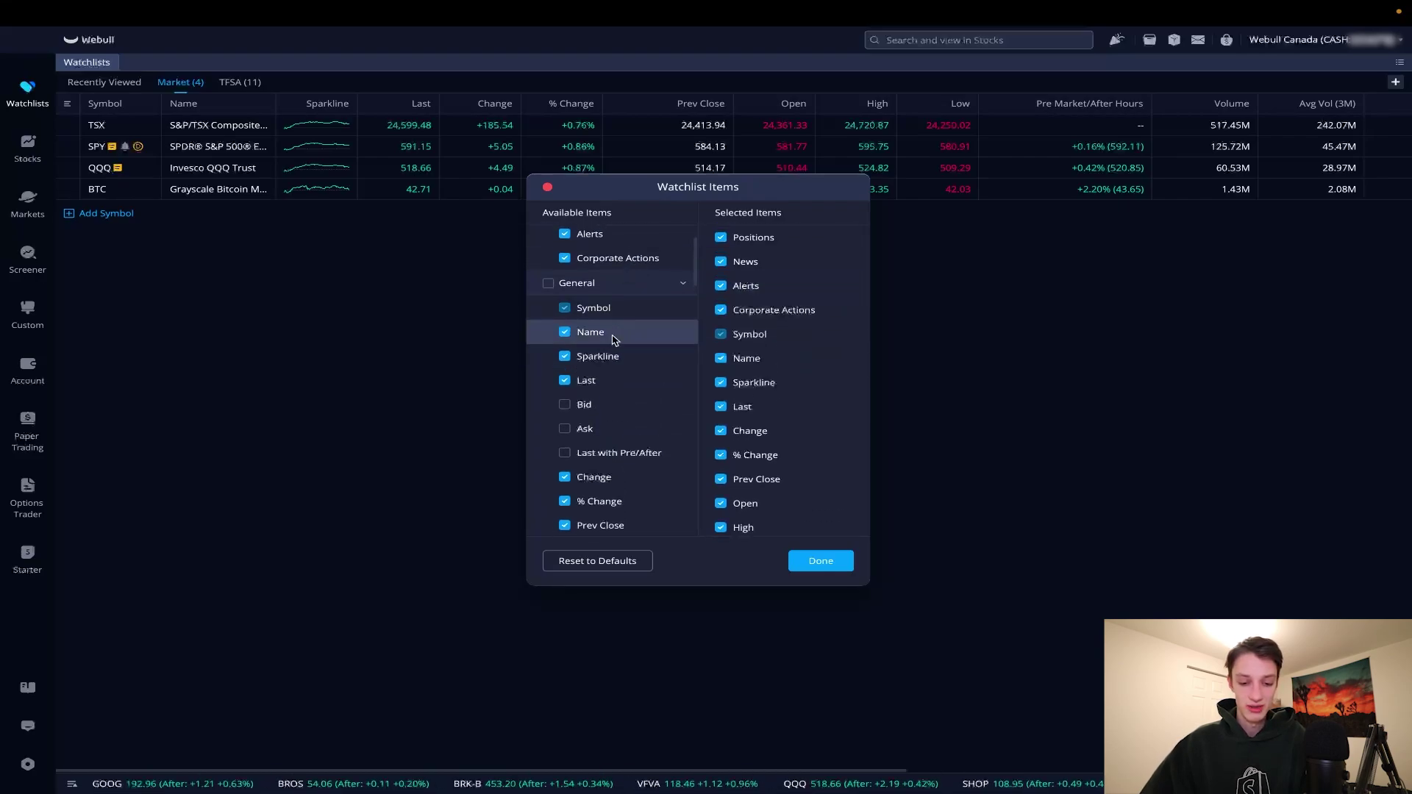
- Untick then re-tick the Name column, and scroll the Selected Items list
left_click(565, 332)
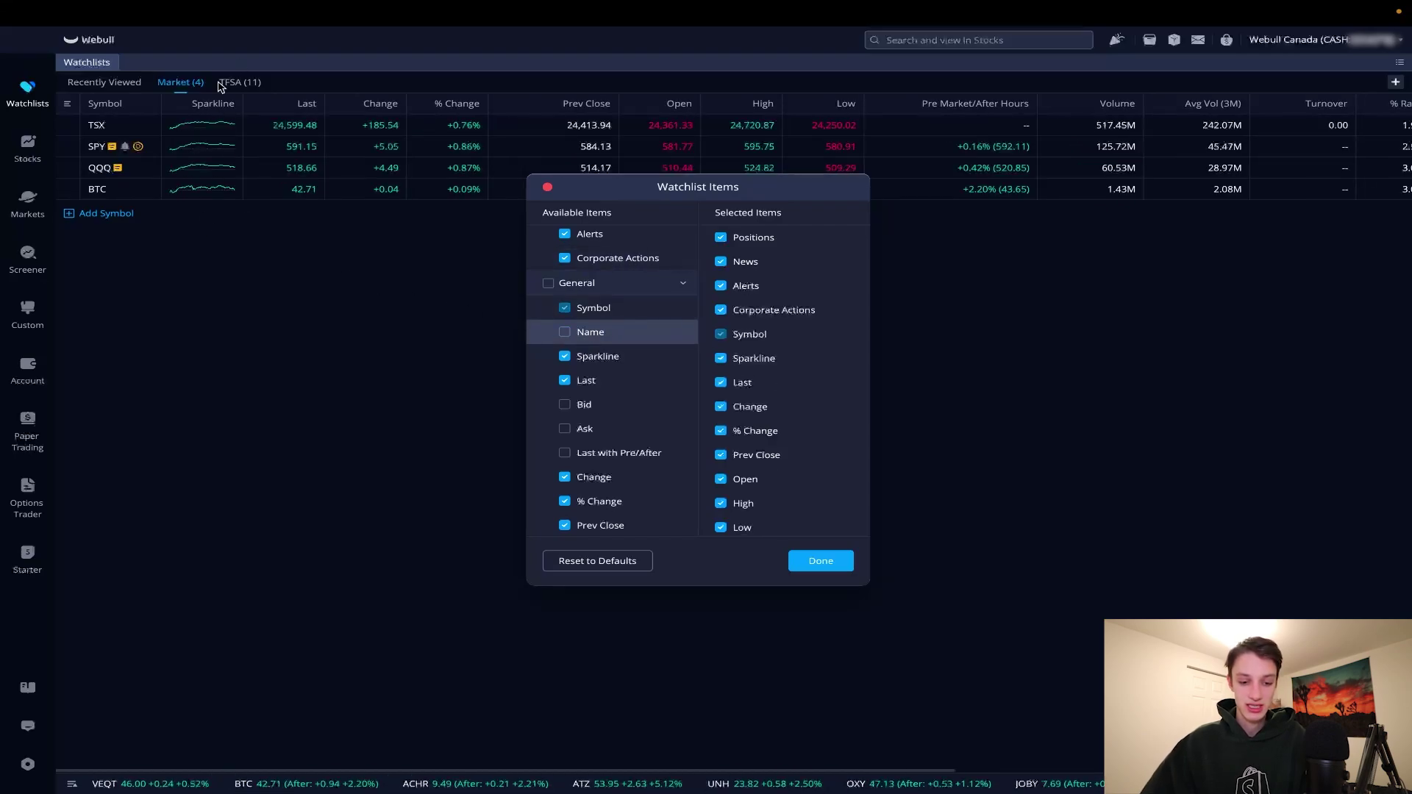
left_click(565, 332)
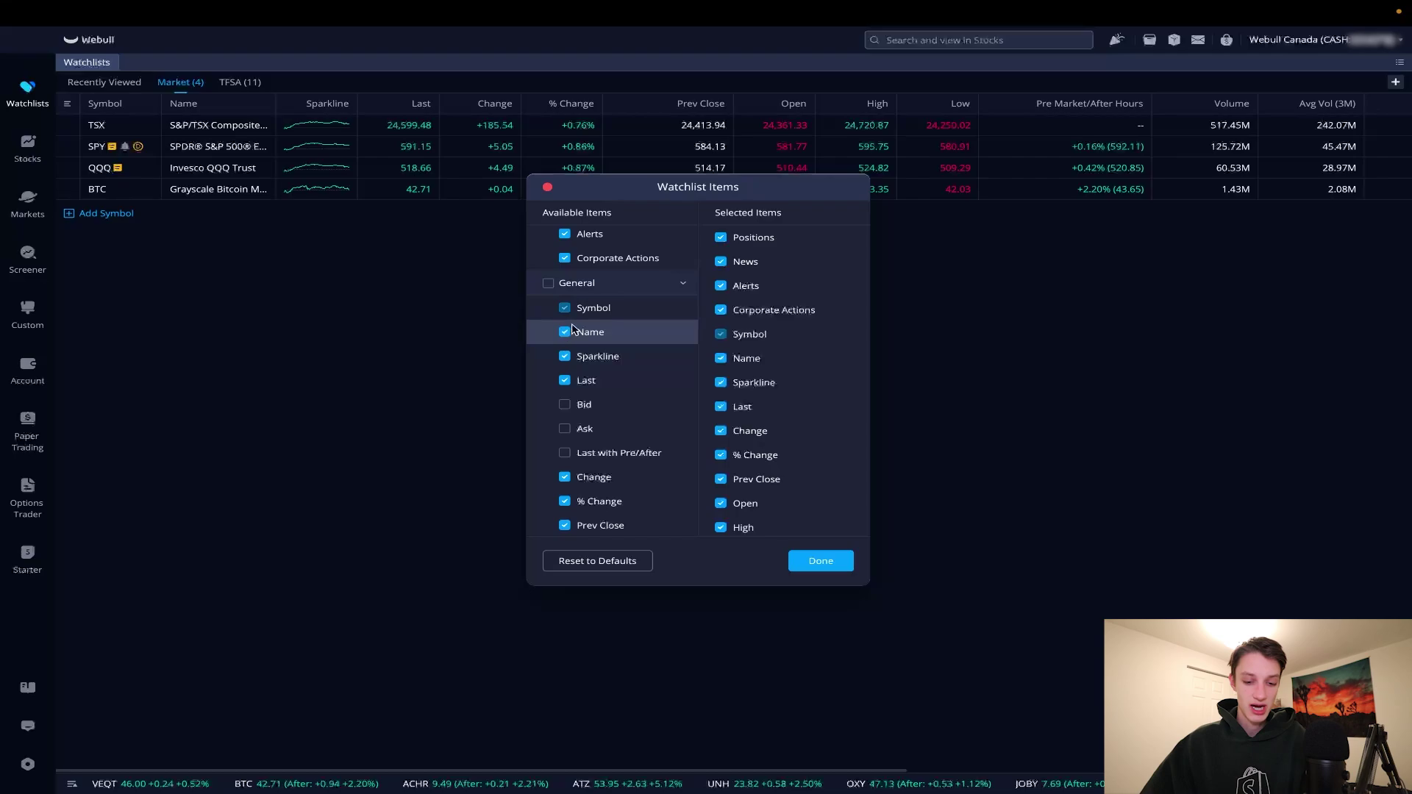
scroll(747, 353, "down", 5)
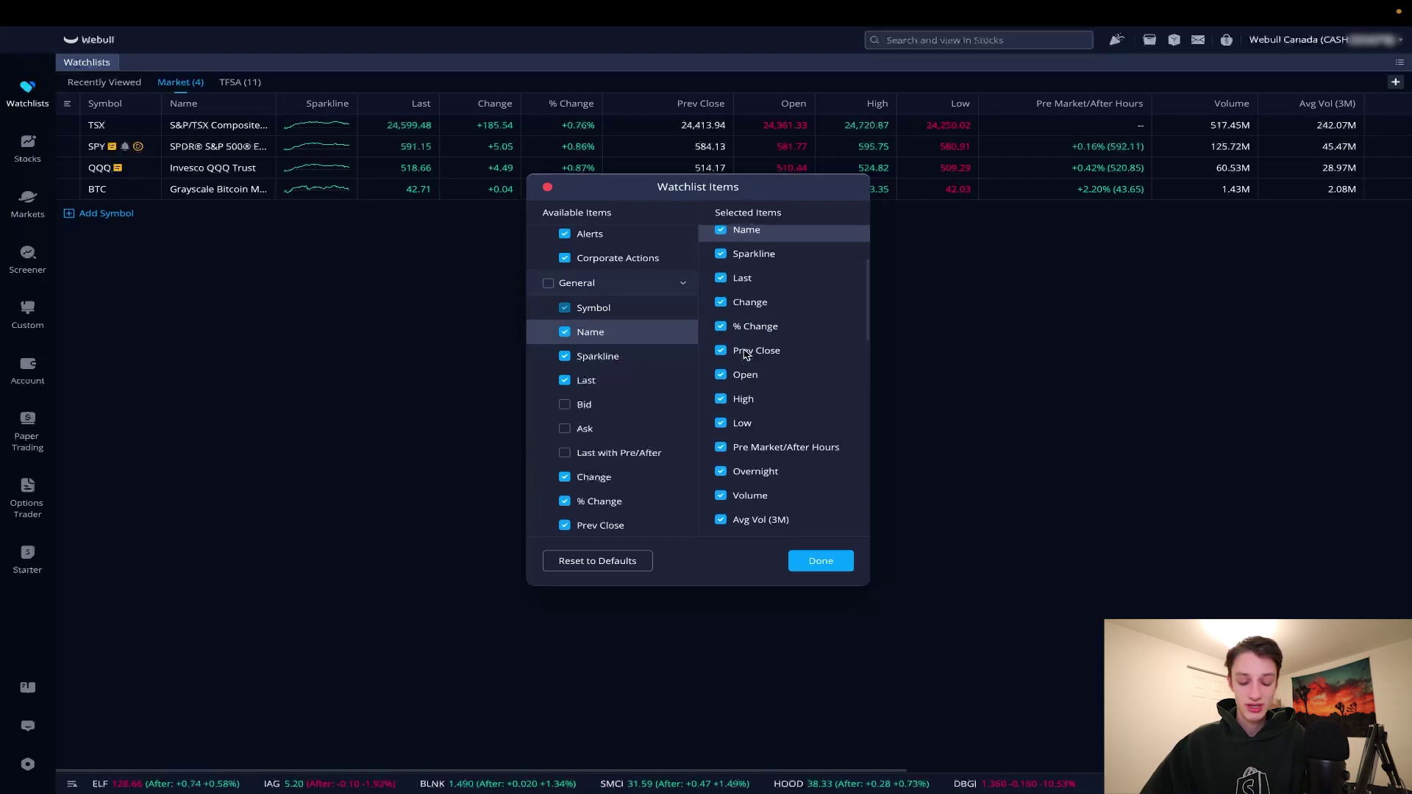
scroll(747, 353, "down", 5)
scroll(749, 346, "up", 10)
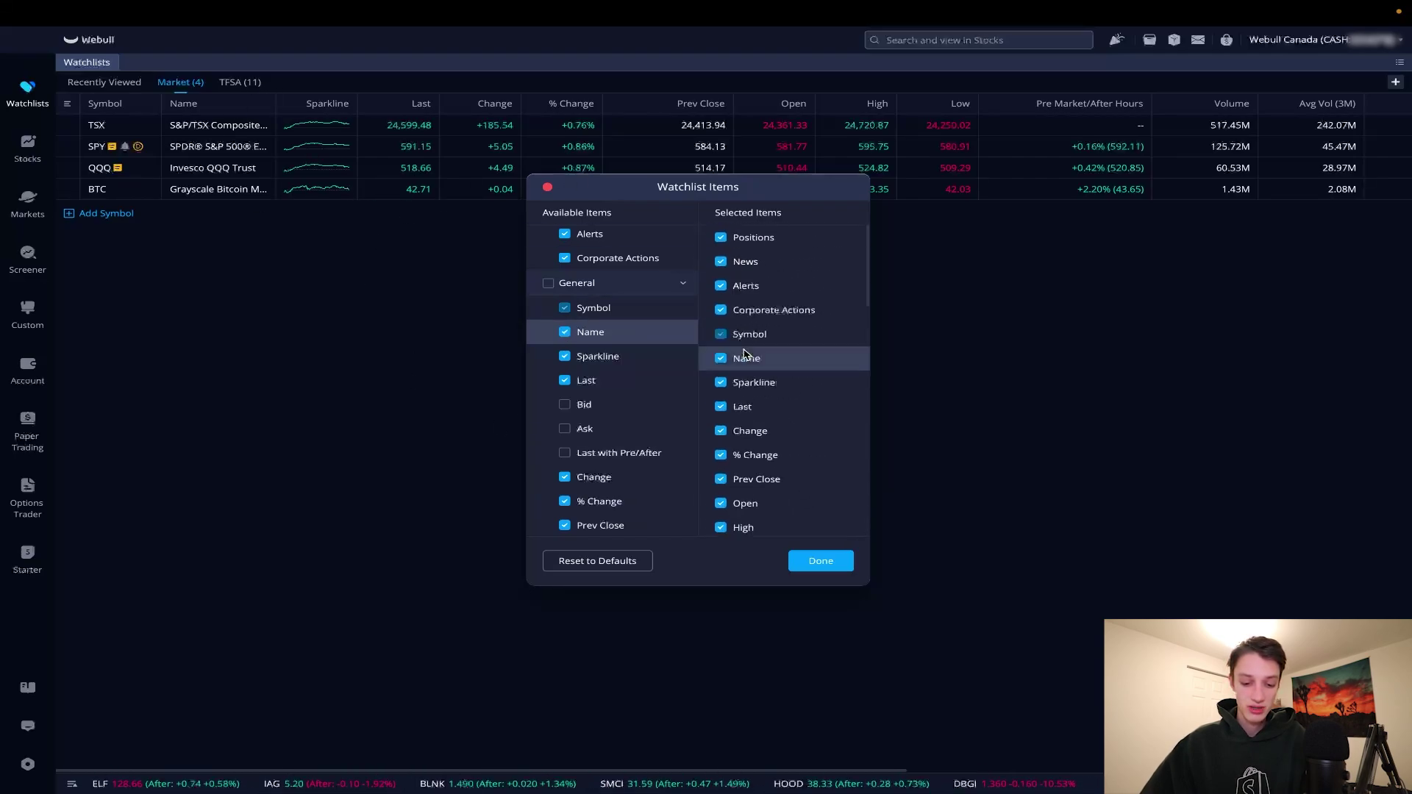
scroll(750, 342, "down", 10)
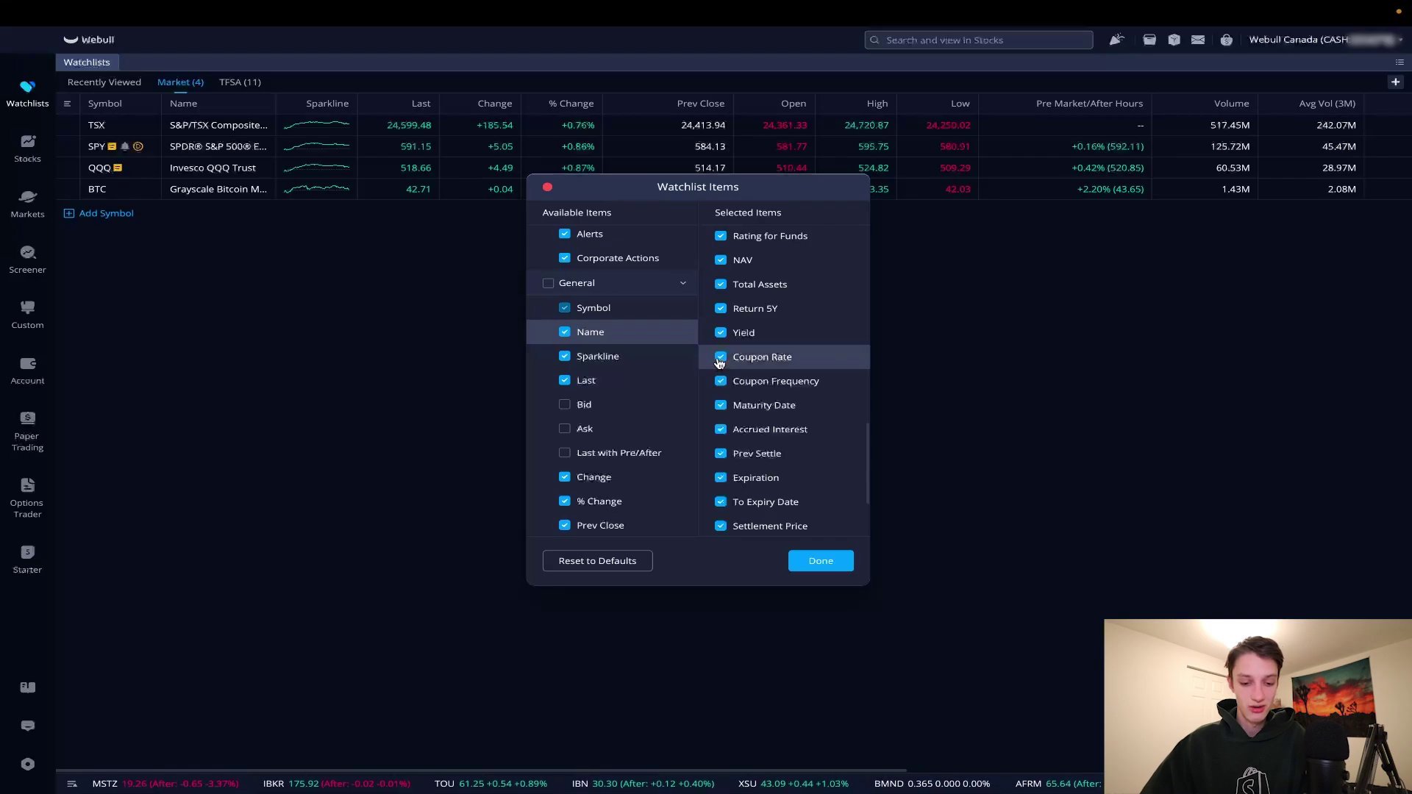
scroll(725, 359, "up", 10)
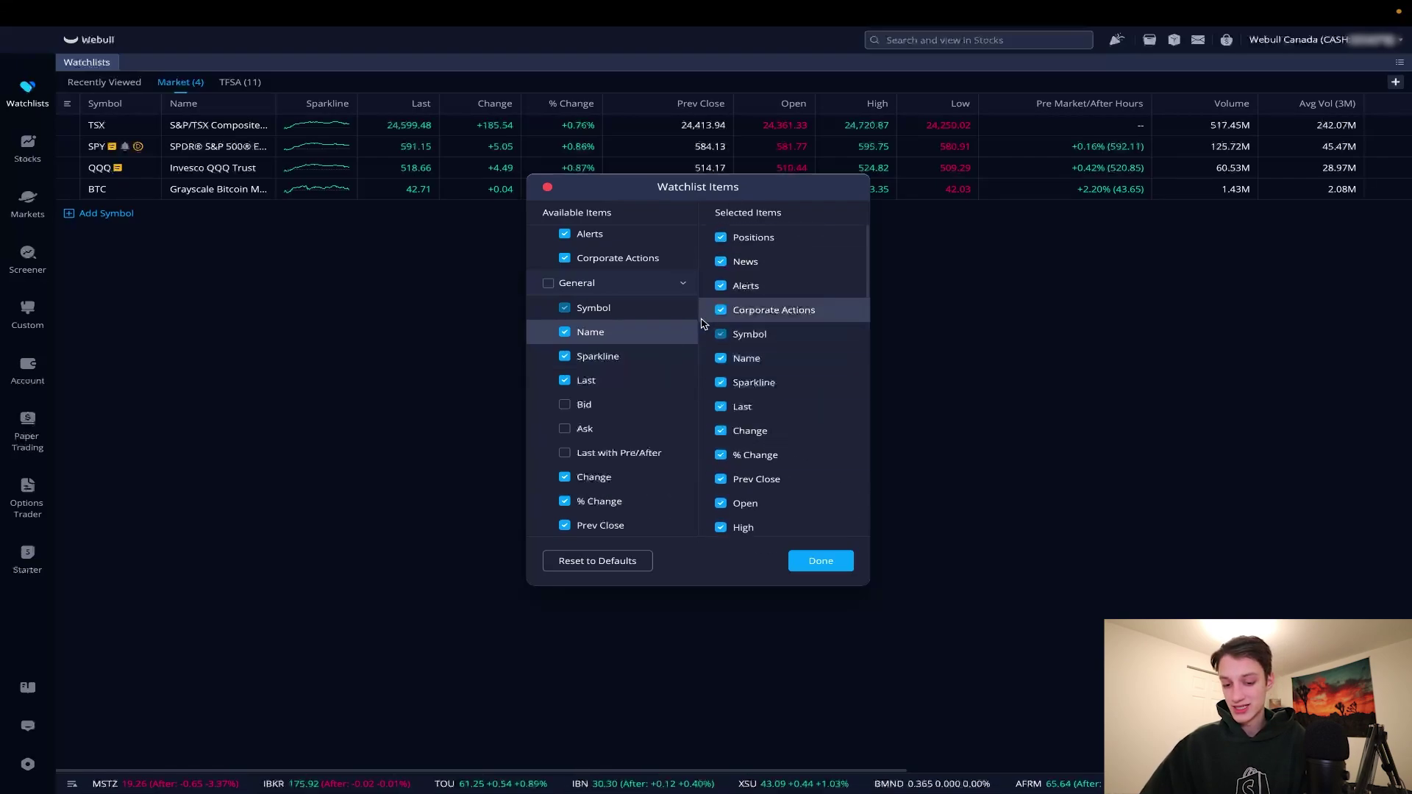
- Close Watchlist Items and scroll the Market table across Turnover, % Range, 52 Wk High/Low and Exchange
left_click(548, 189)
scroll(535, 145, "right", 3)
scroll(534, 144, "right", 5)
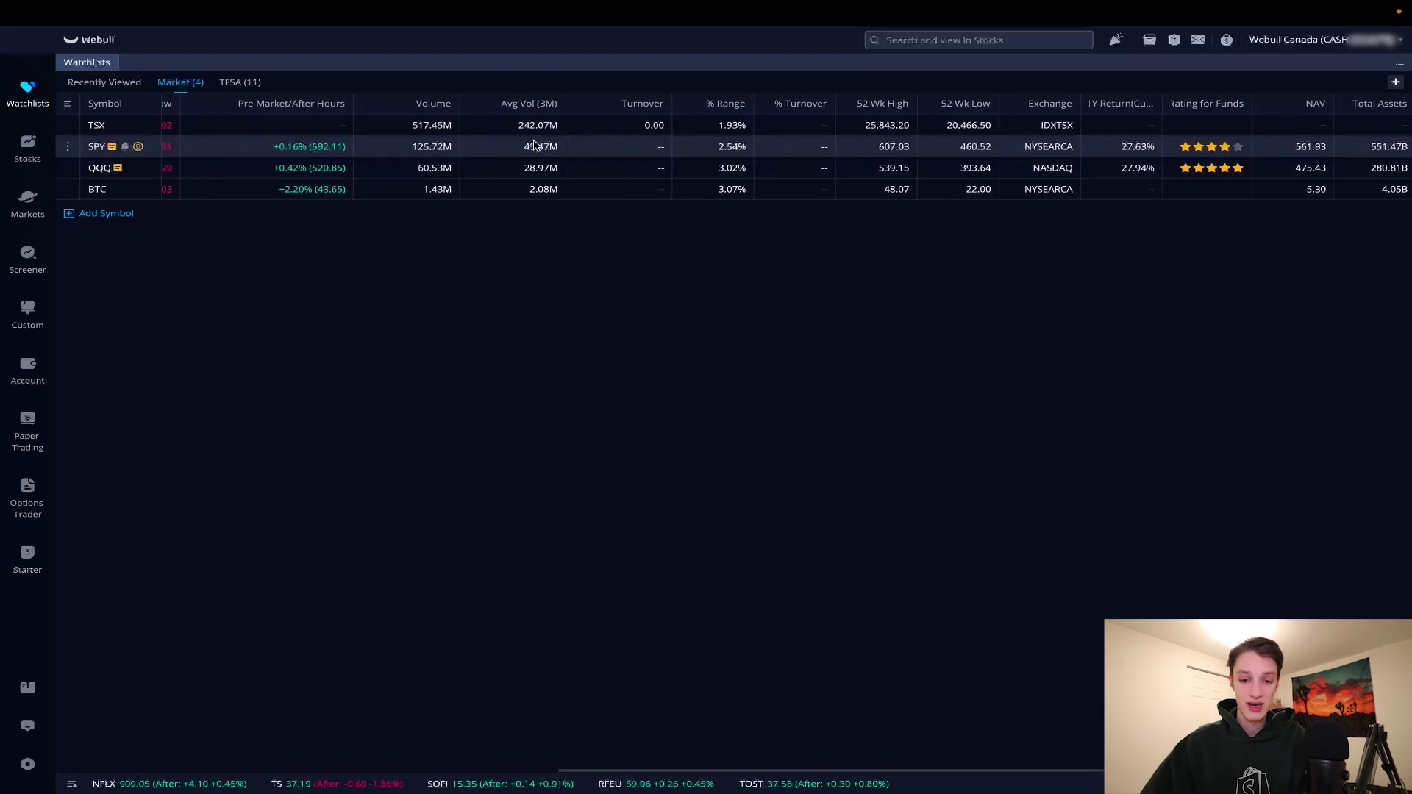
scroll(535, 145, "left", 4)
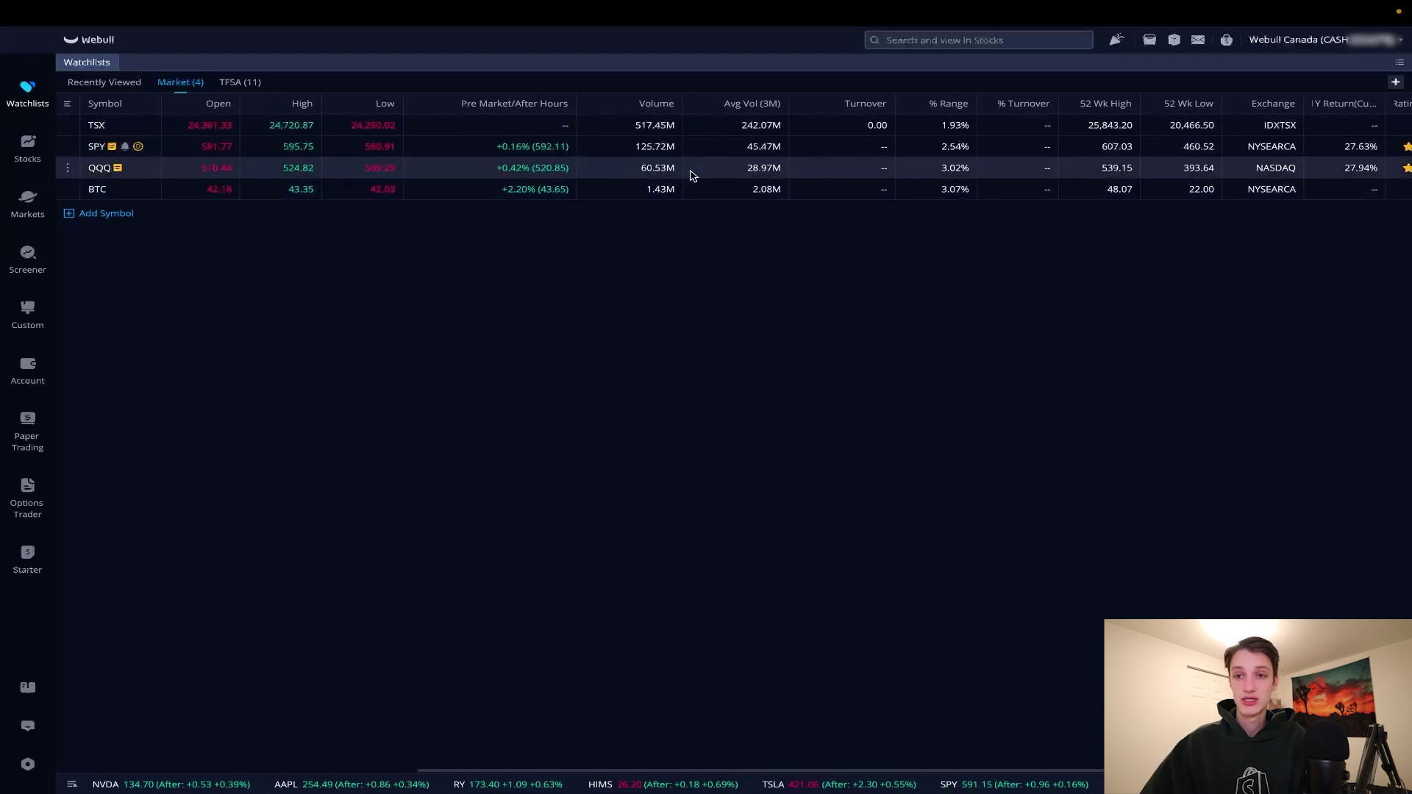
scroll(692, 176, "left", 4)
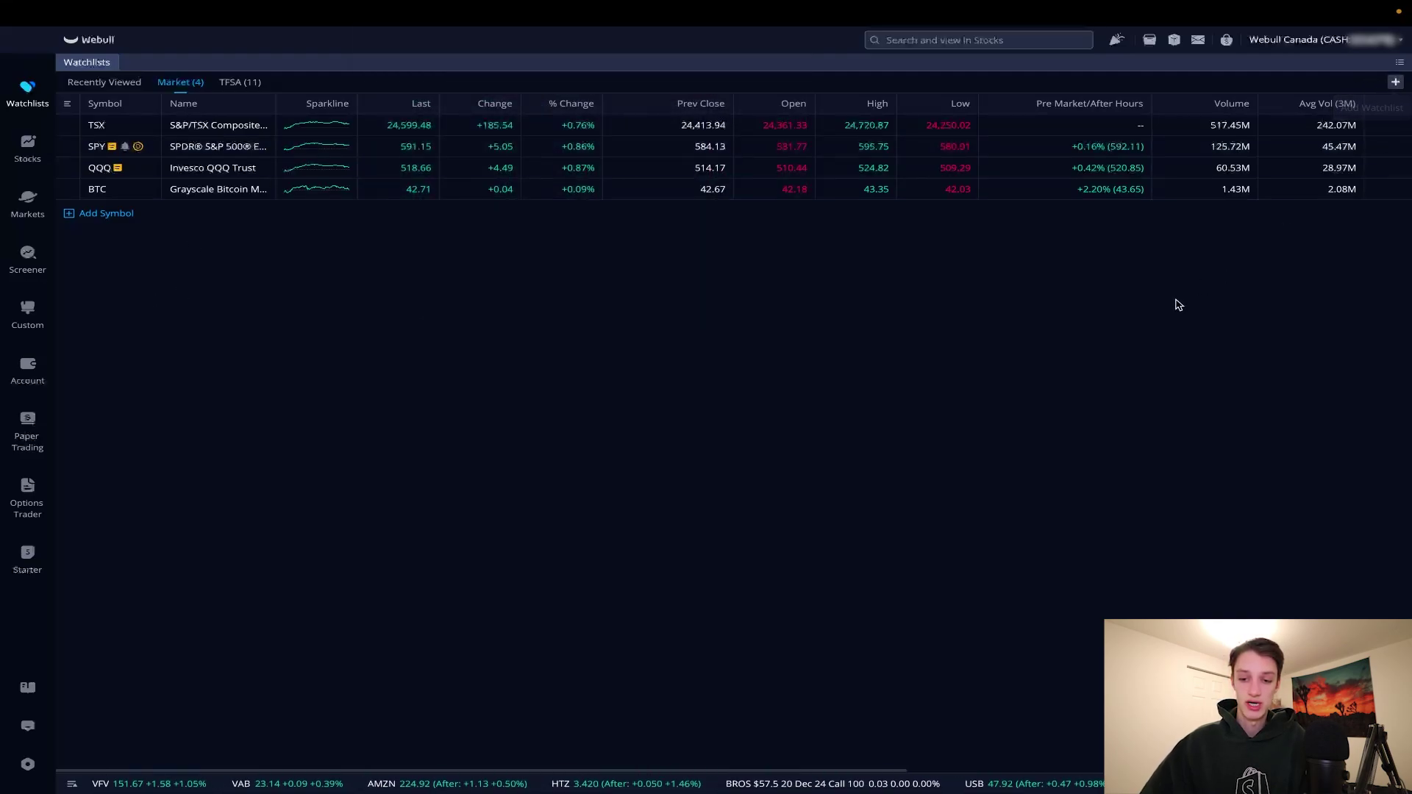
- Create a watchlist named 'Sample Watchlist' and open its empty (0) tab
left_click(1396, 83)
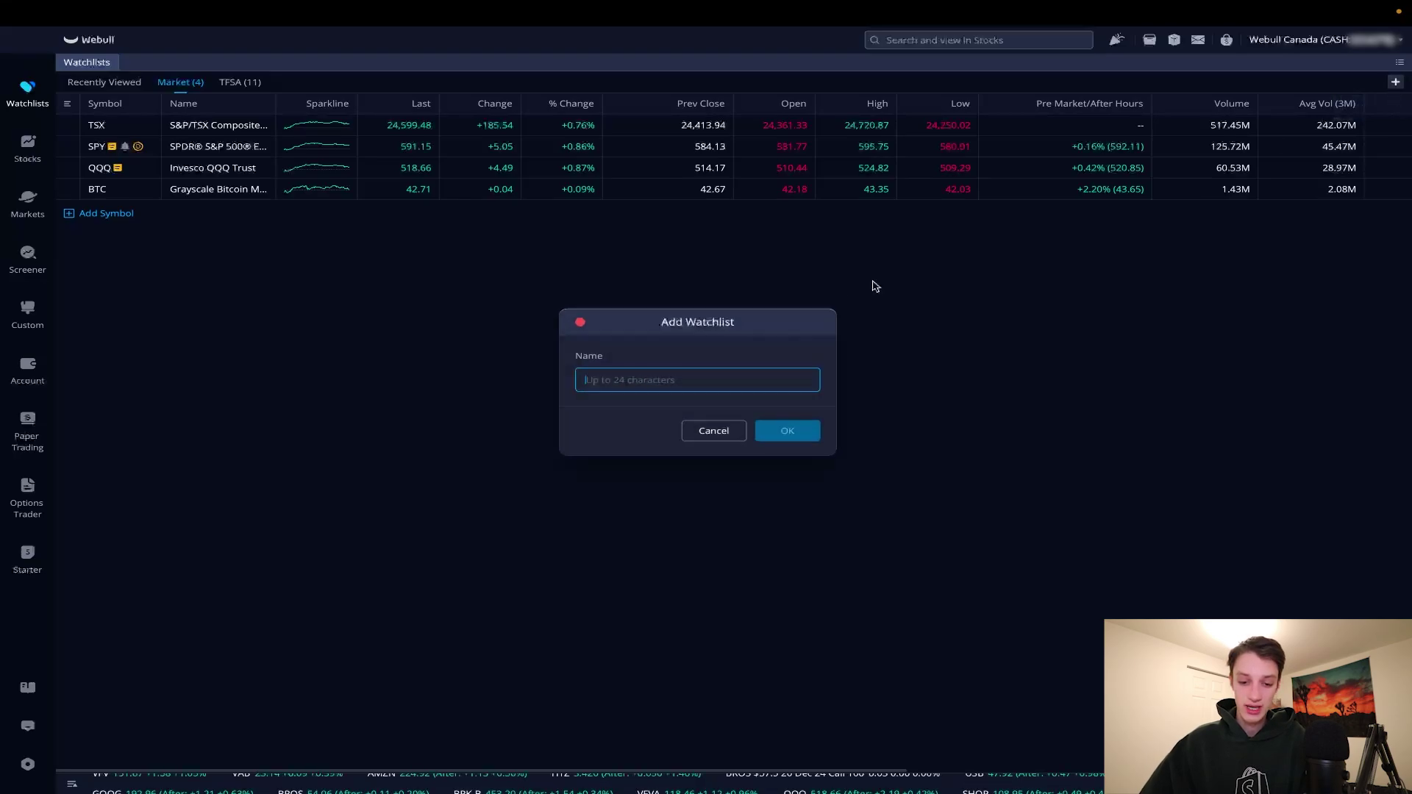
type("Sample Watchlist")
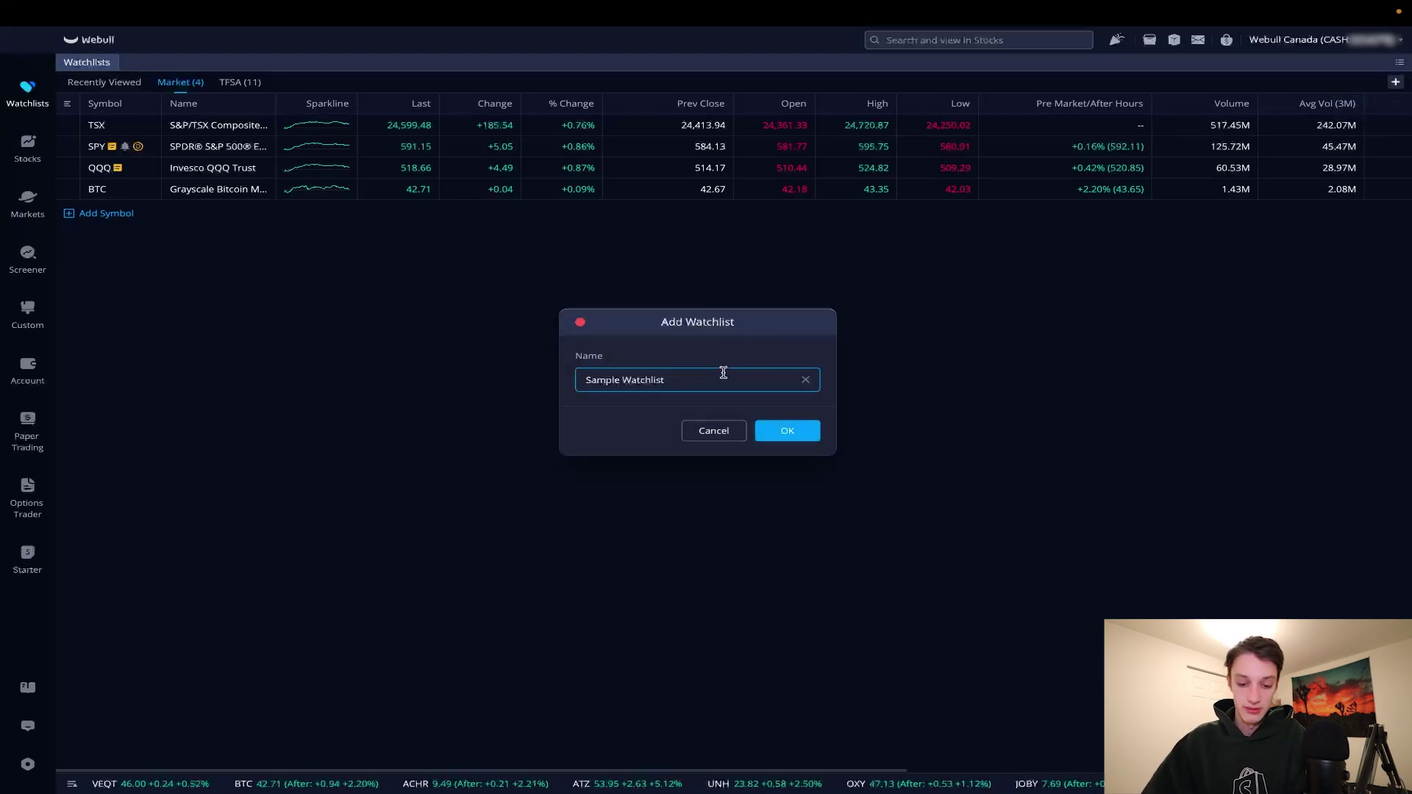
left_click(787, 431)
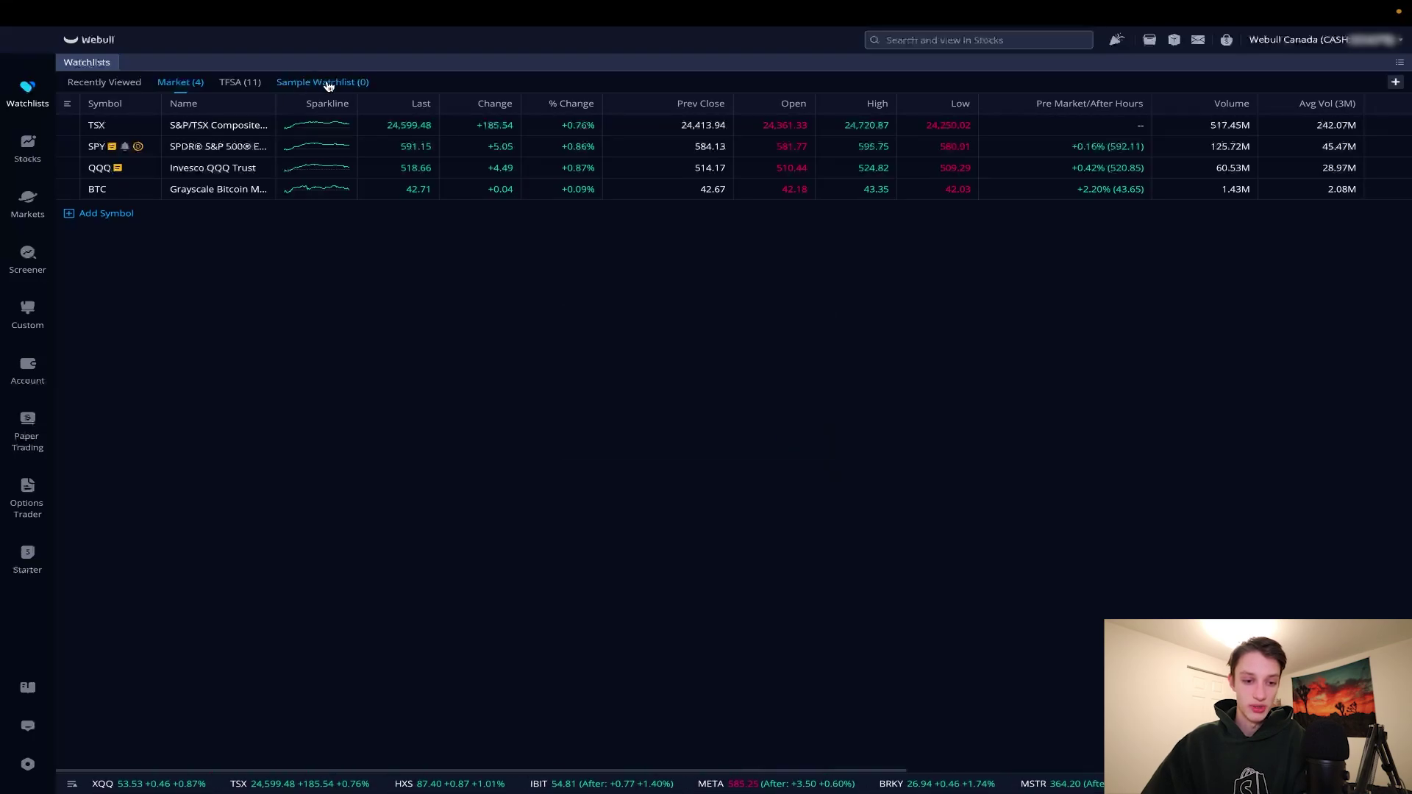
left_click(330, 83)
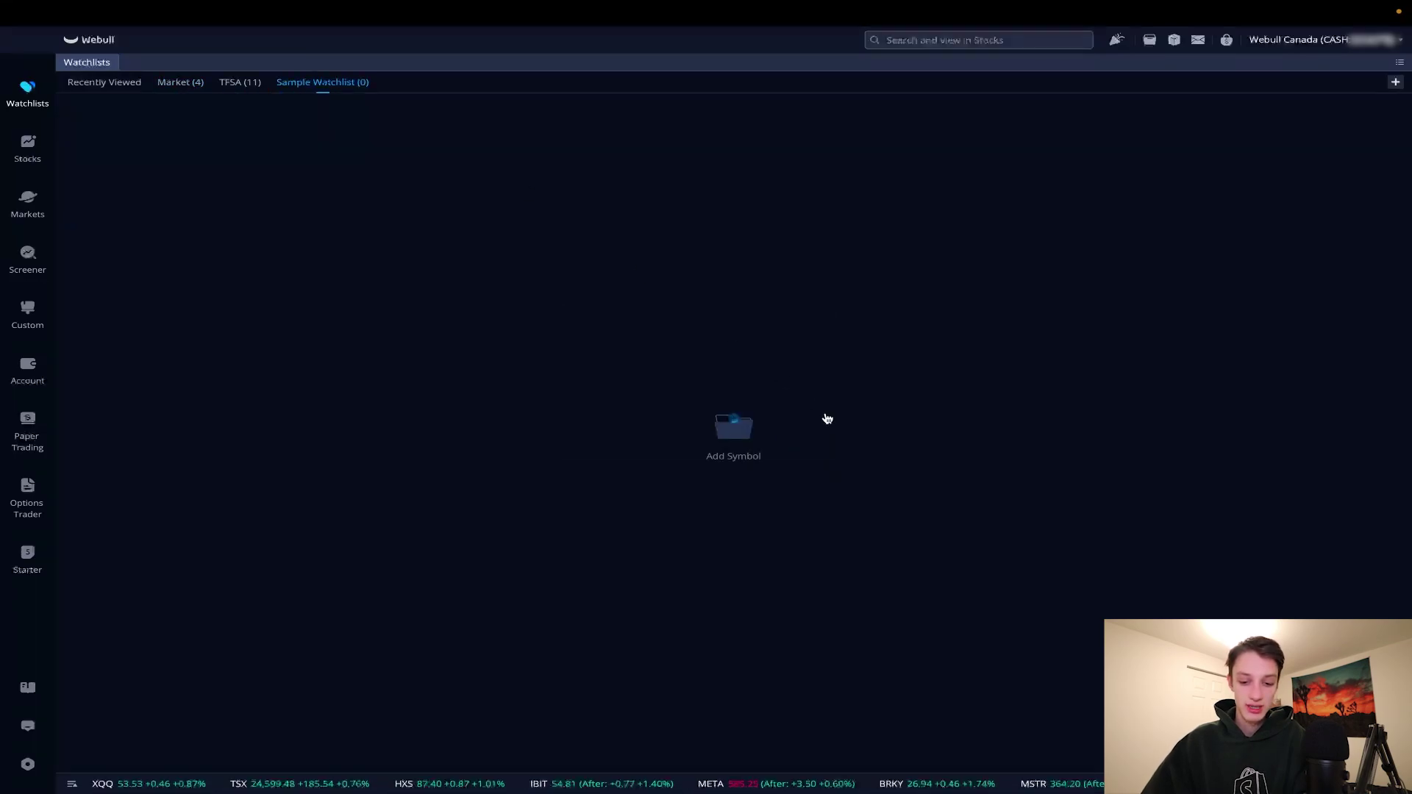
- Search 'tsla' and add Tesla Inc (TSLA) to the Sample Watchlist
left_click(732, 423)
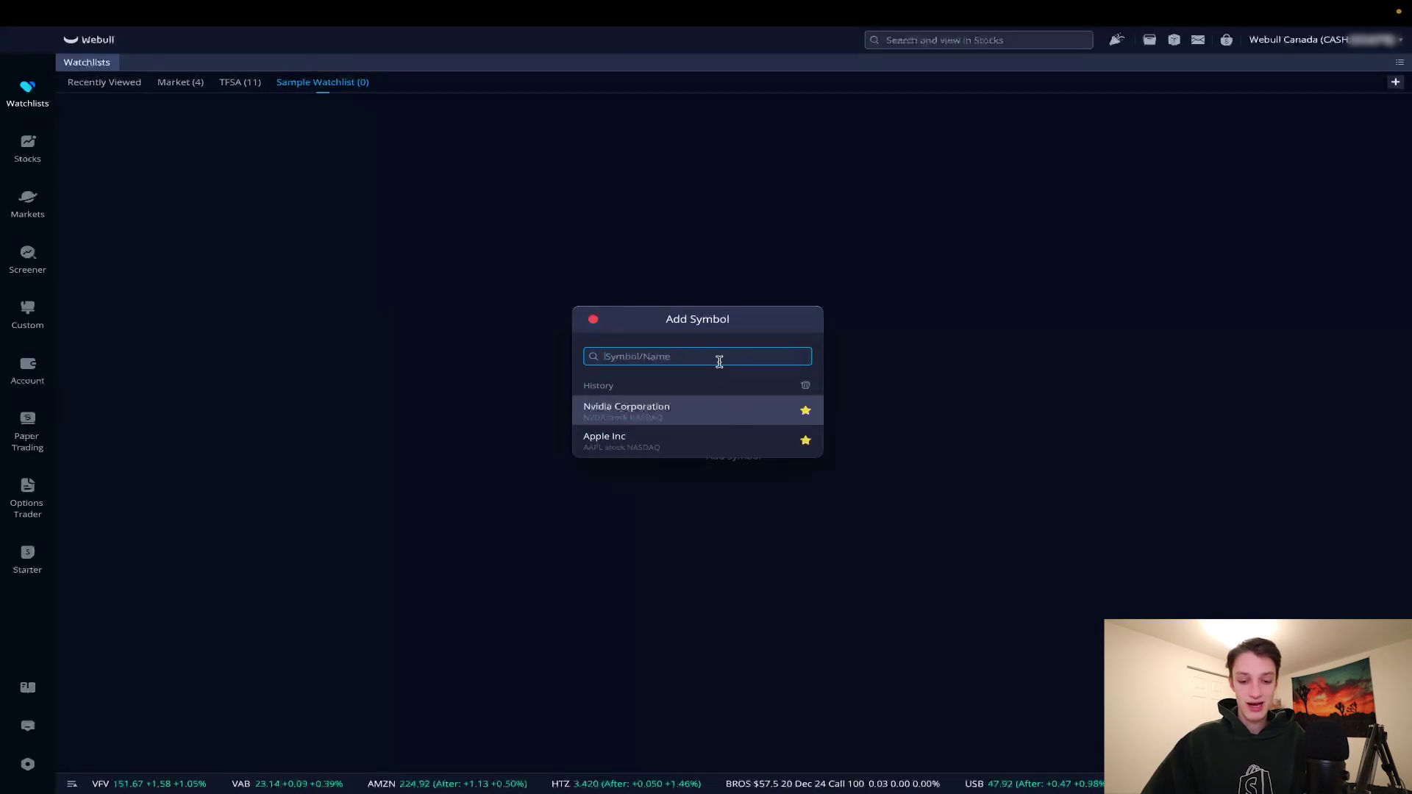
type("tsla")
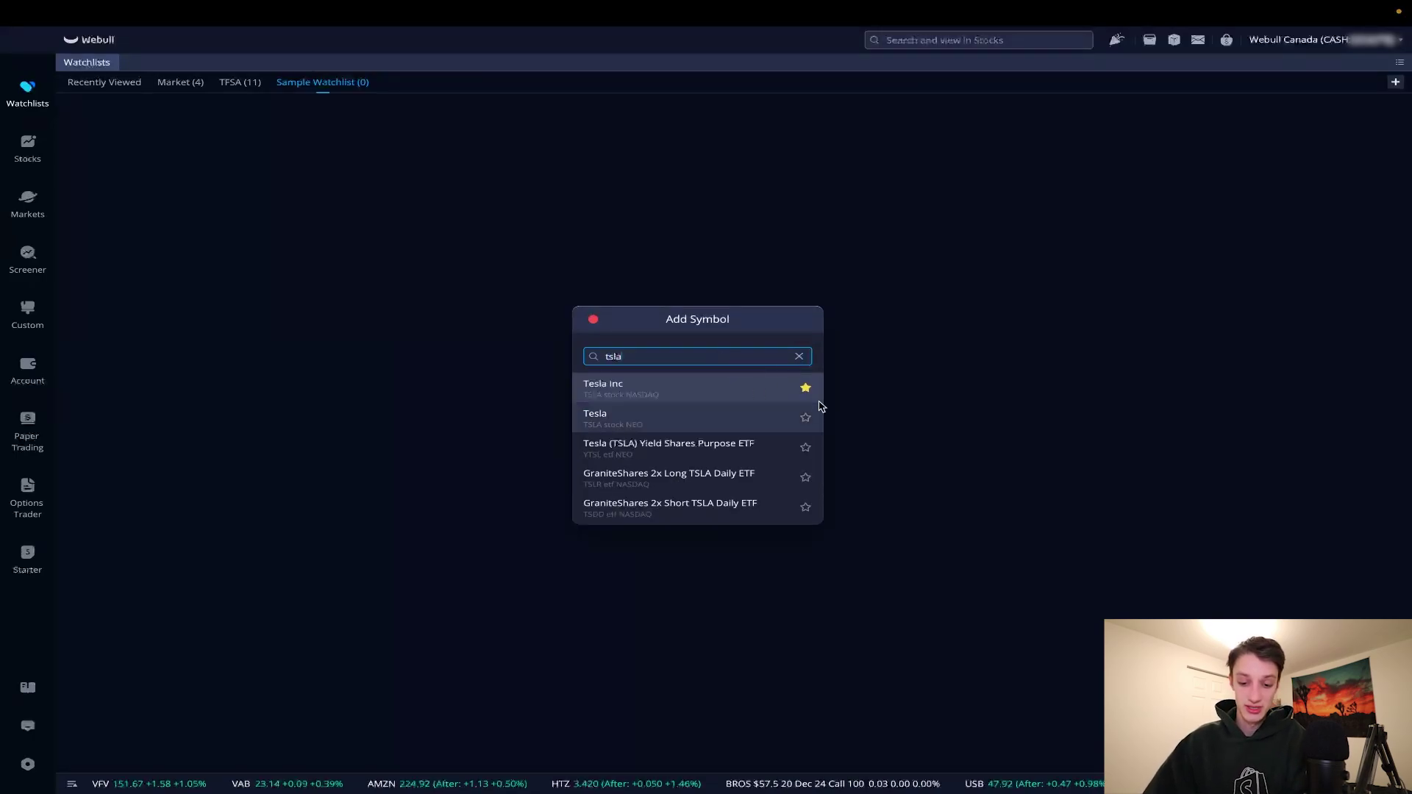
left_click(806, 389)
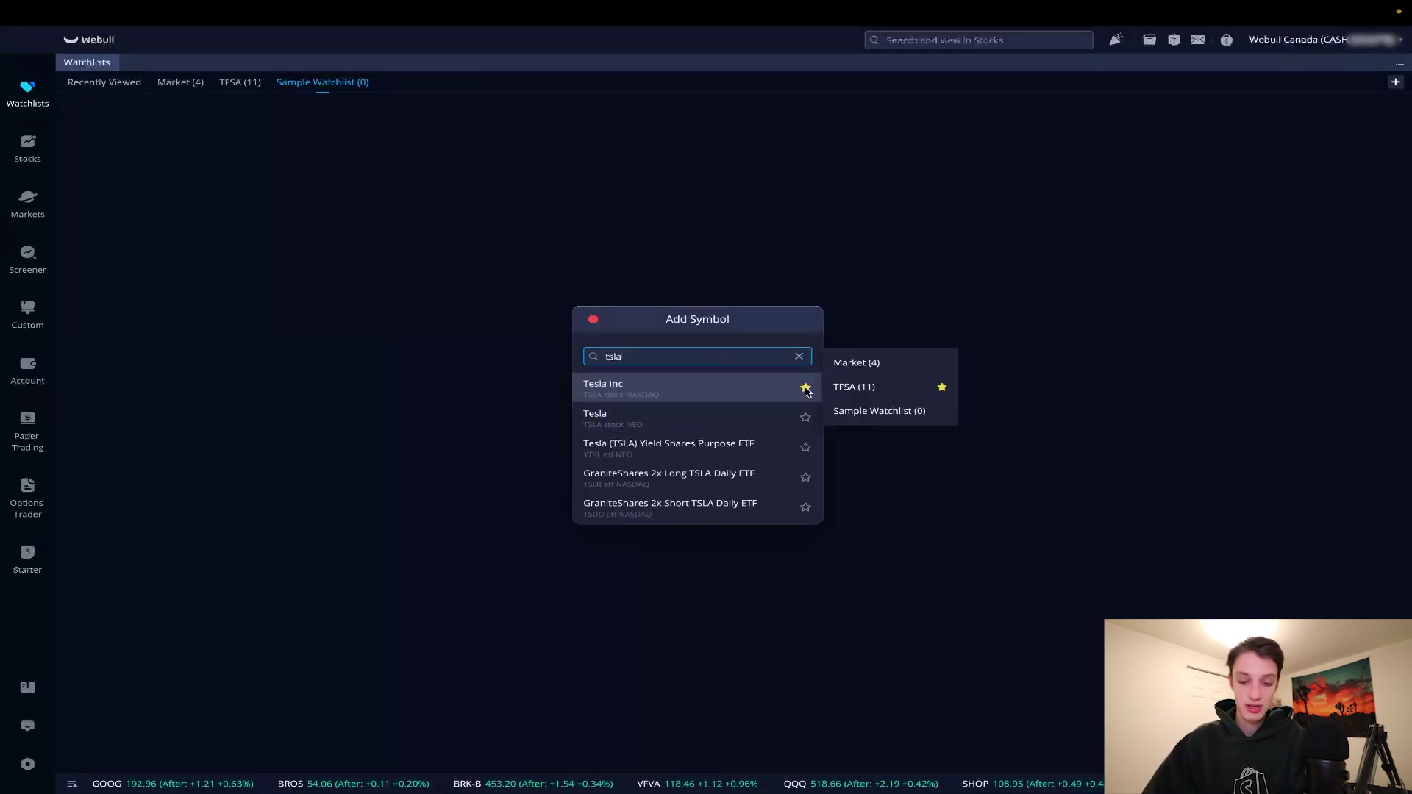
left_click(943, 412)
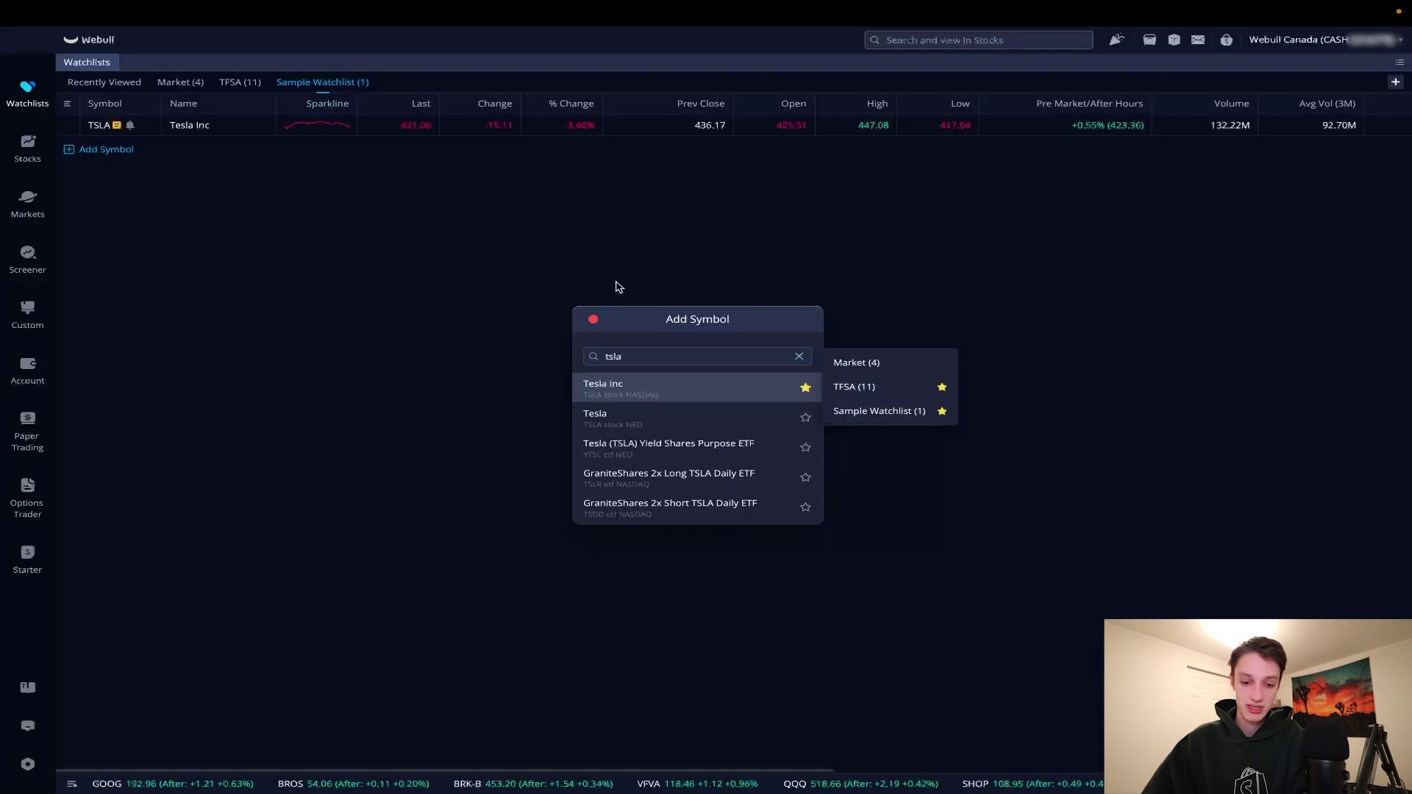
- Search 'brk', add BRKY to the Sample Watchlist, and close the symbol search
left_click(657, 357)
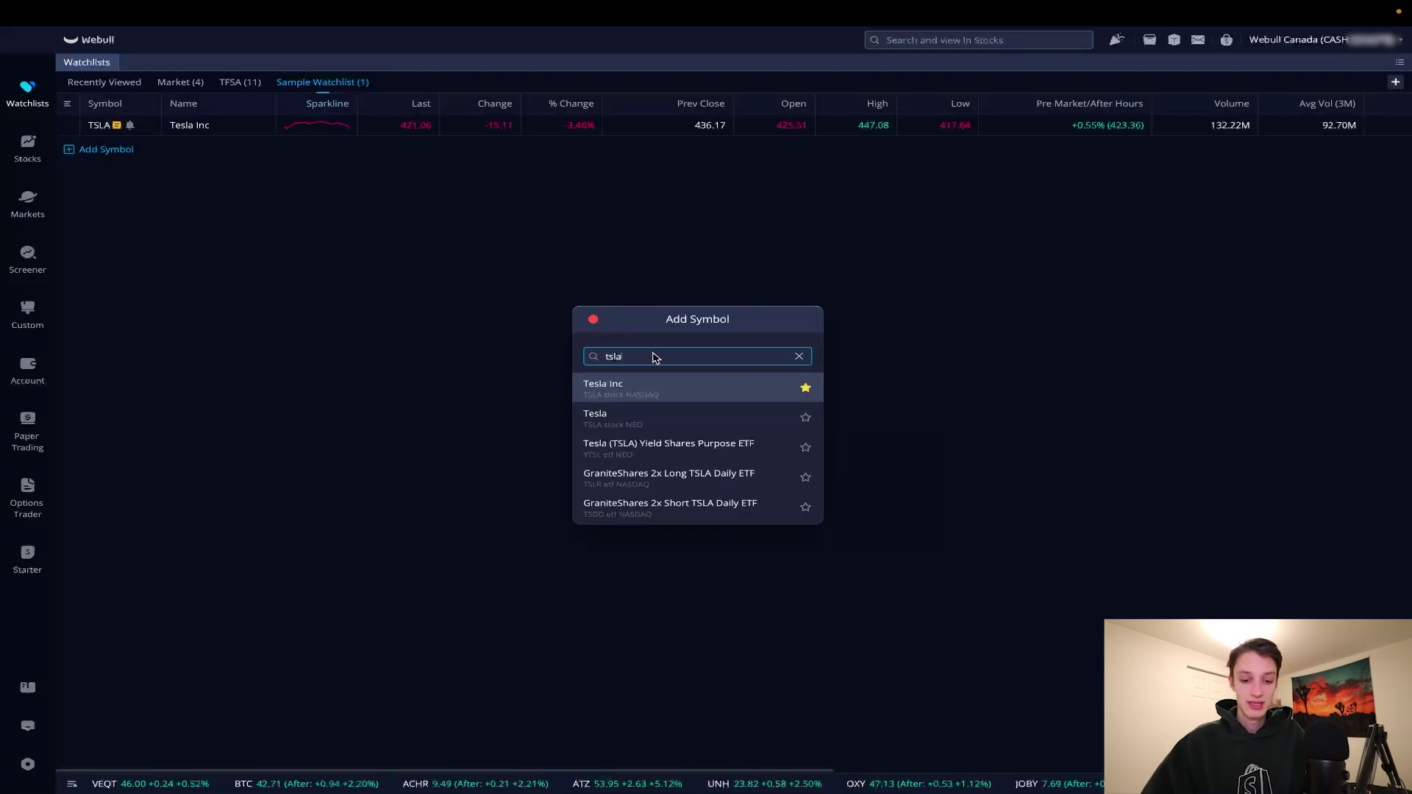
type("brk")
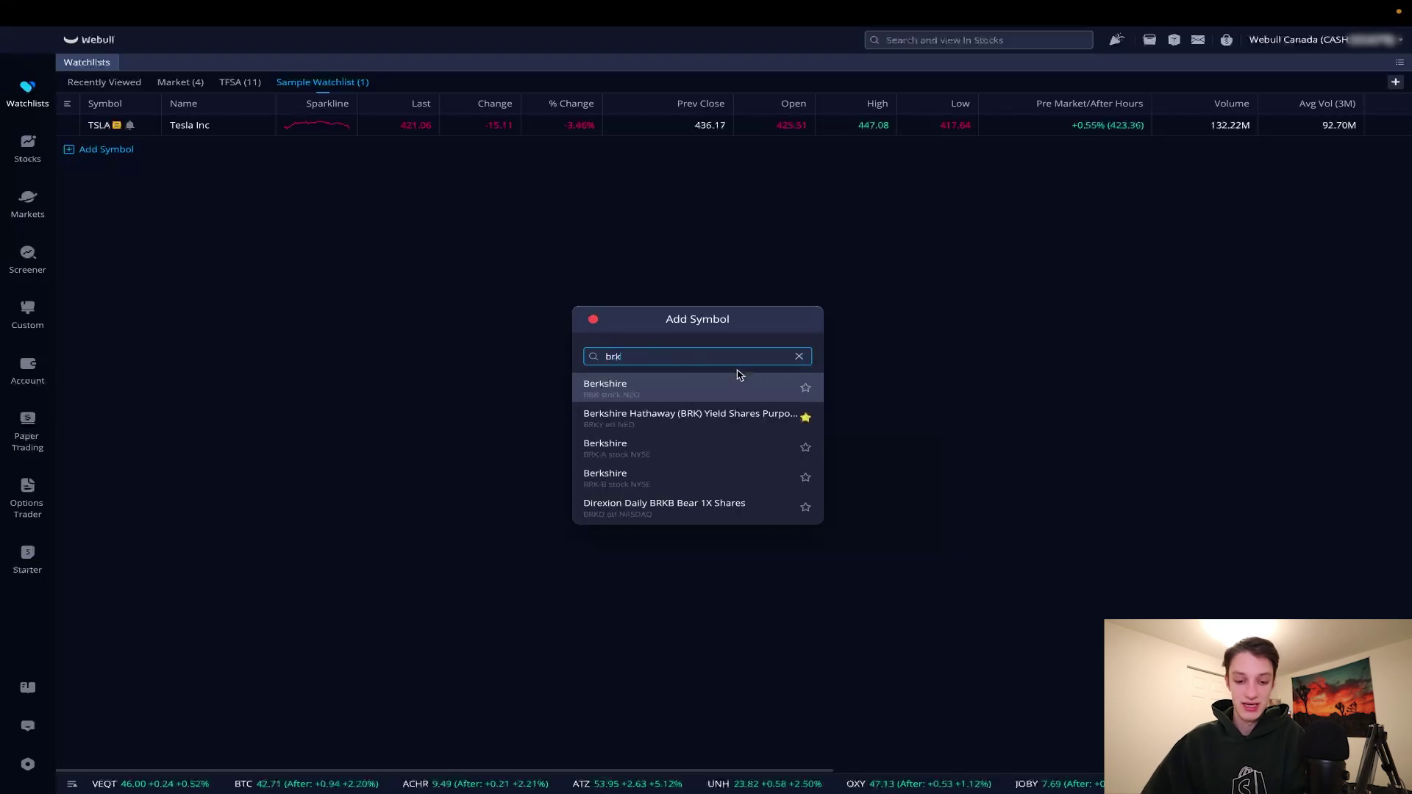
left_click(805, 417)
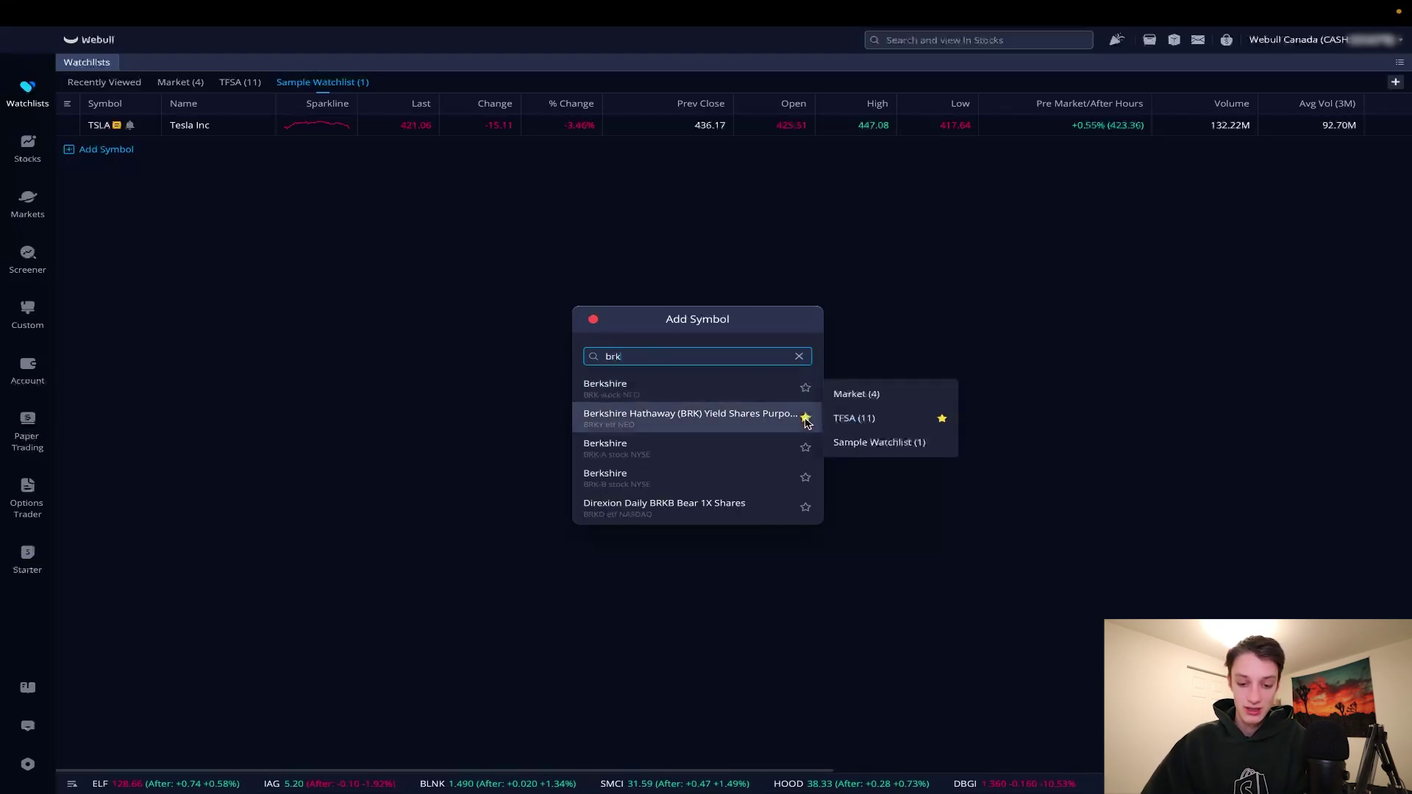
left_click(942, 442)
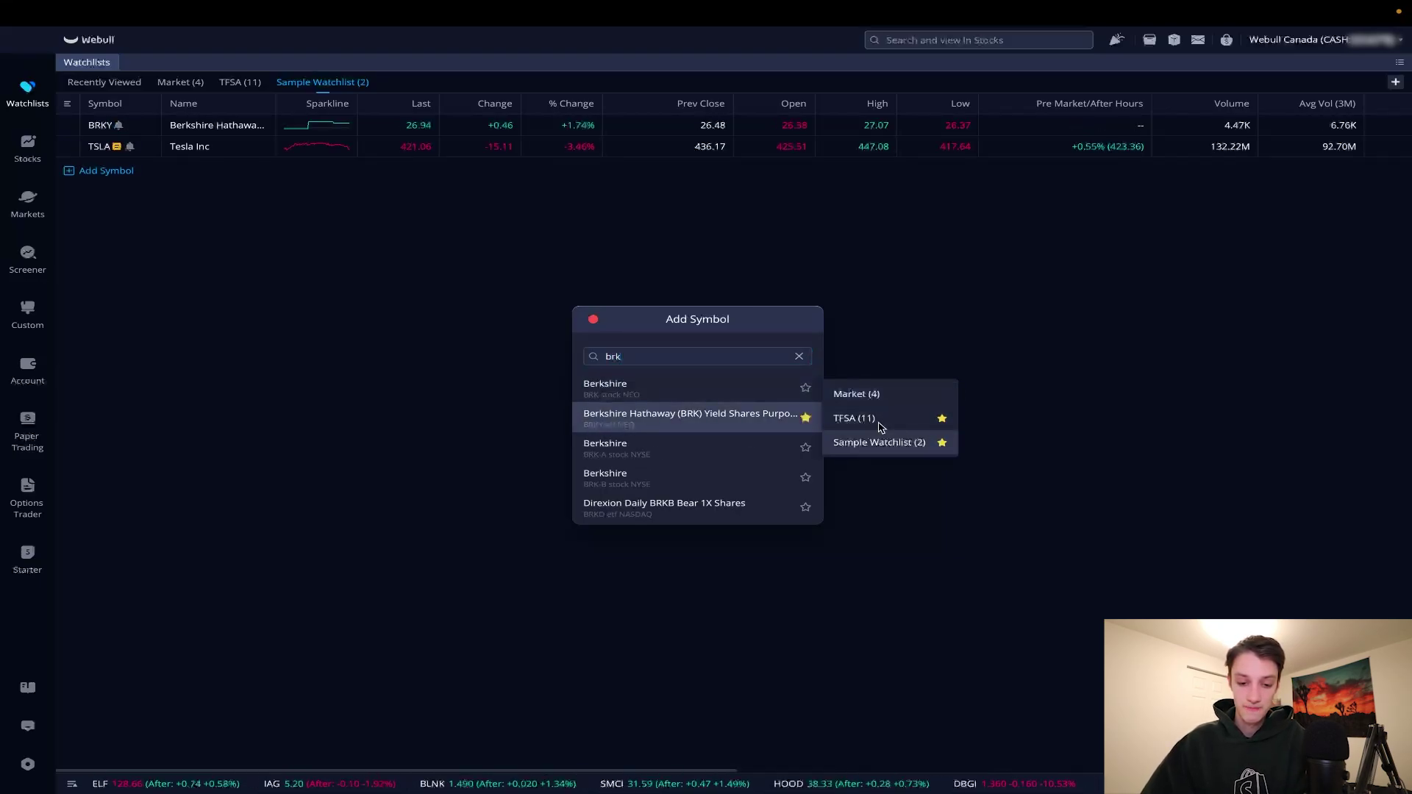
left_click(593, 319)
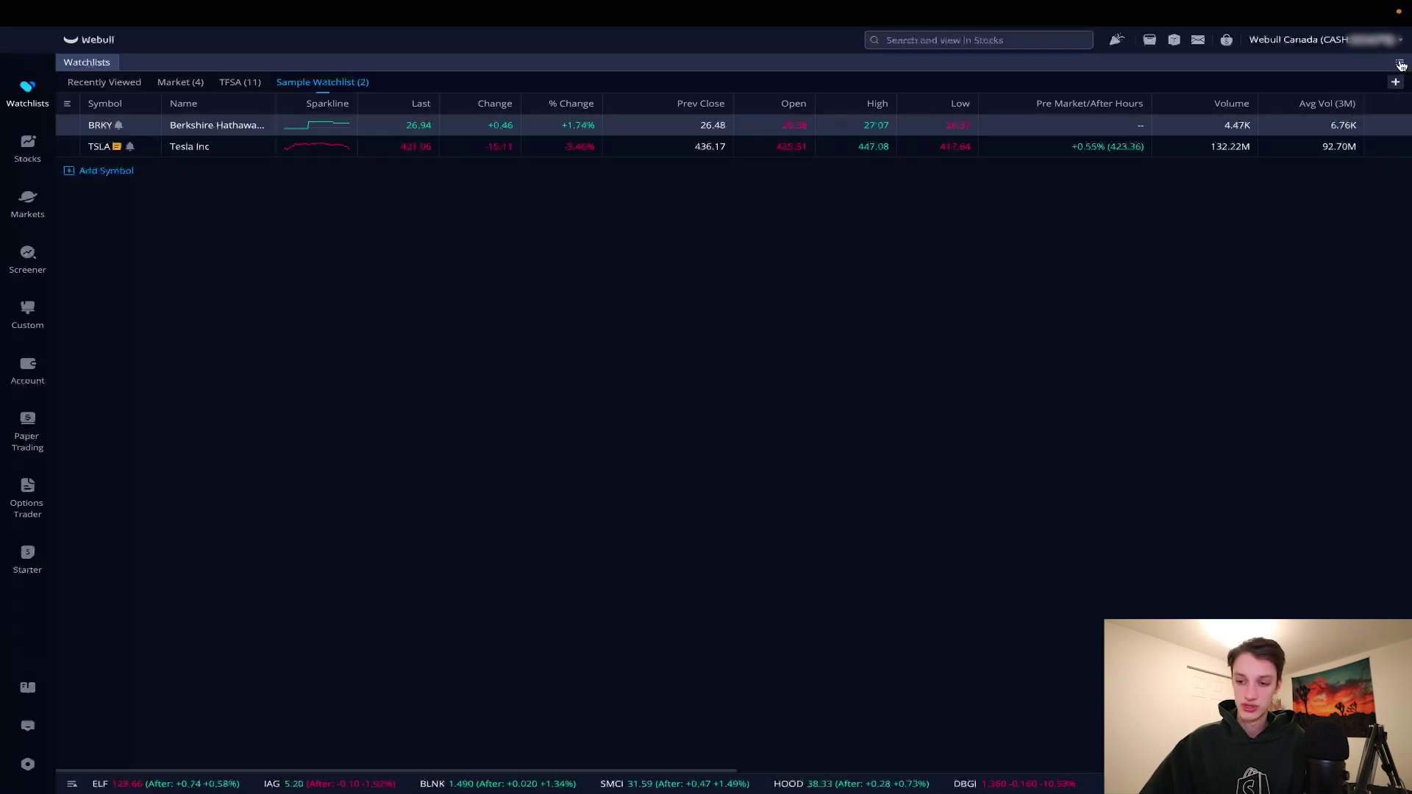
left_click(1401, 64)
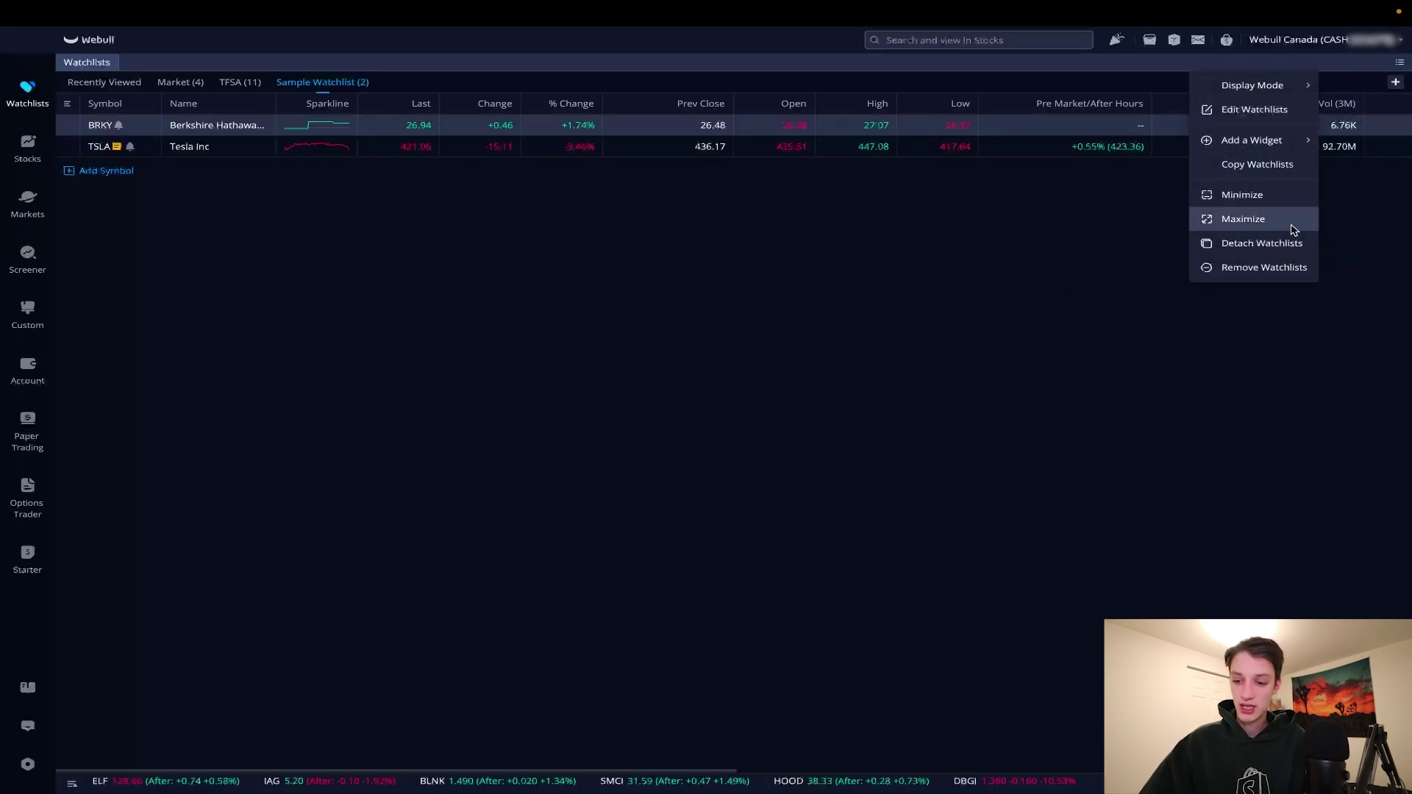
left_click(1263, 110)
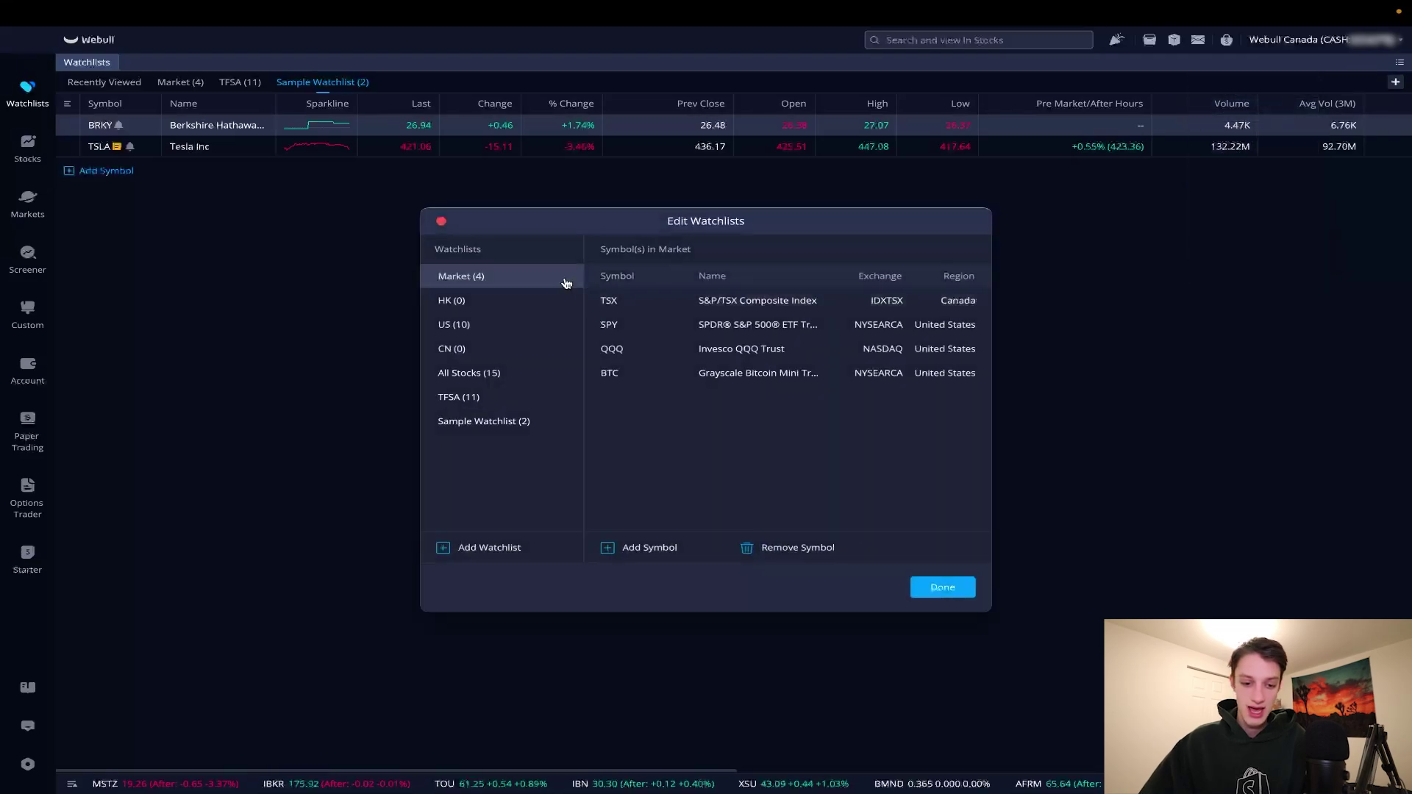
left_click(489, 421)
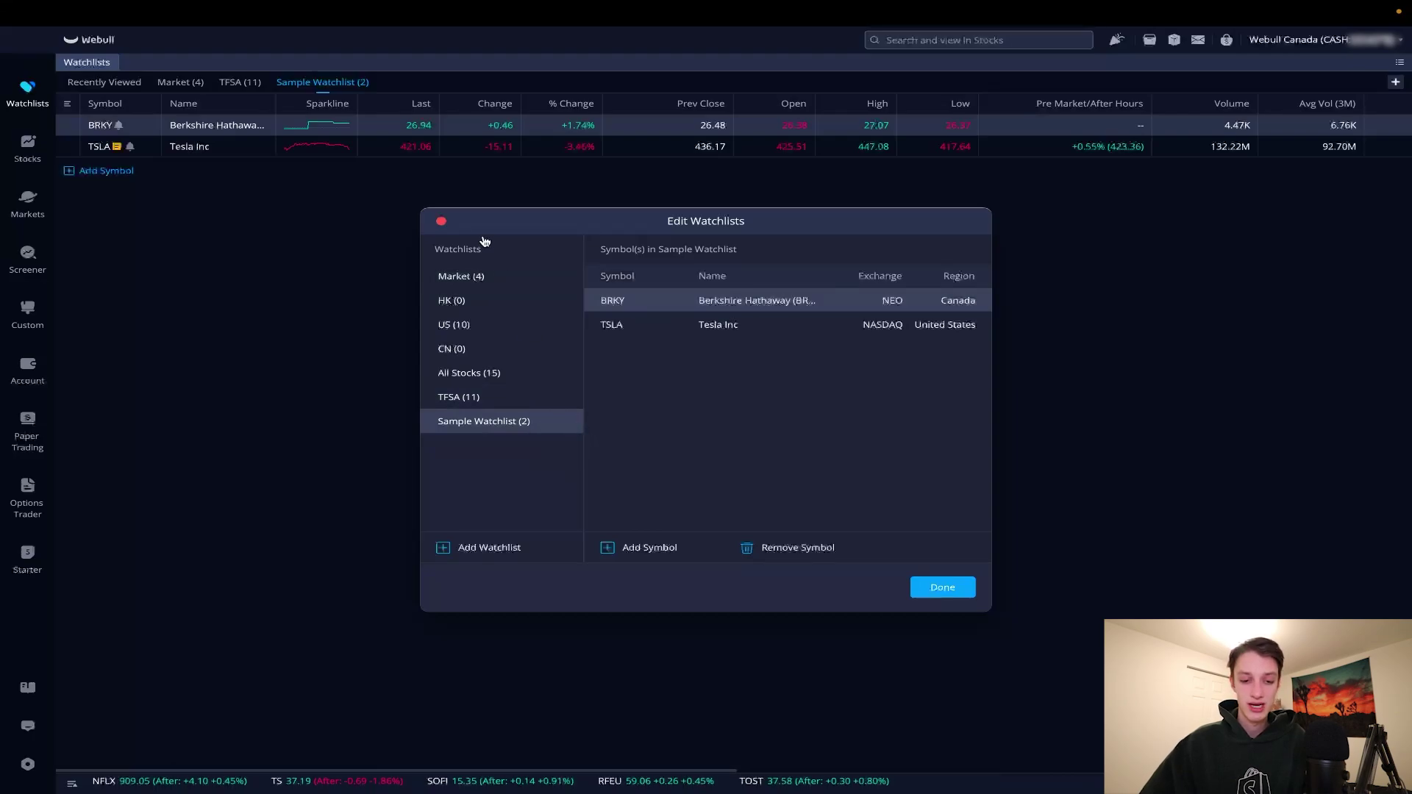
left_click(441, 222)
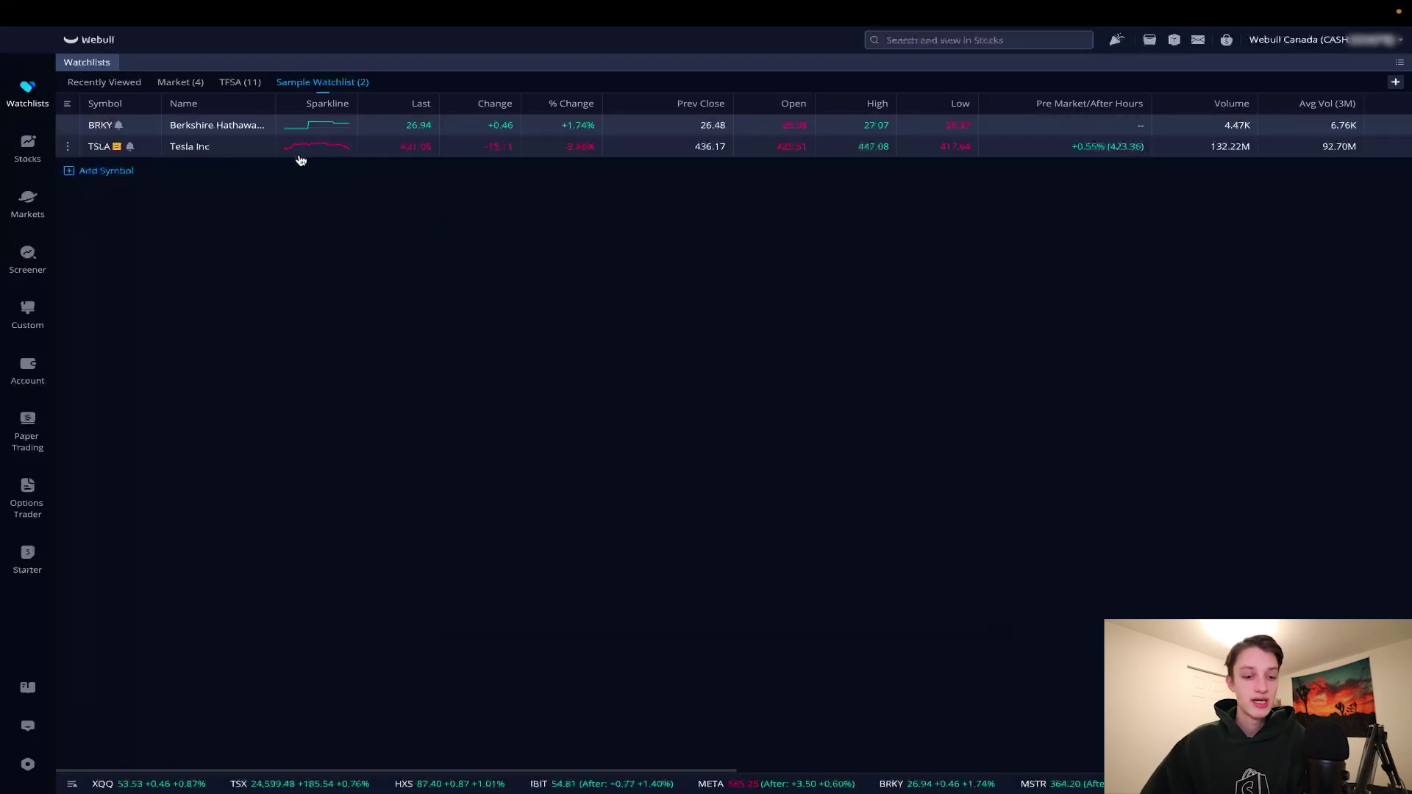
- Open BRKY's daily chart, pan to earlier dates, and widen the watchlist so full names show
double_click(261, 127)
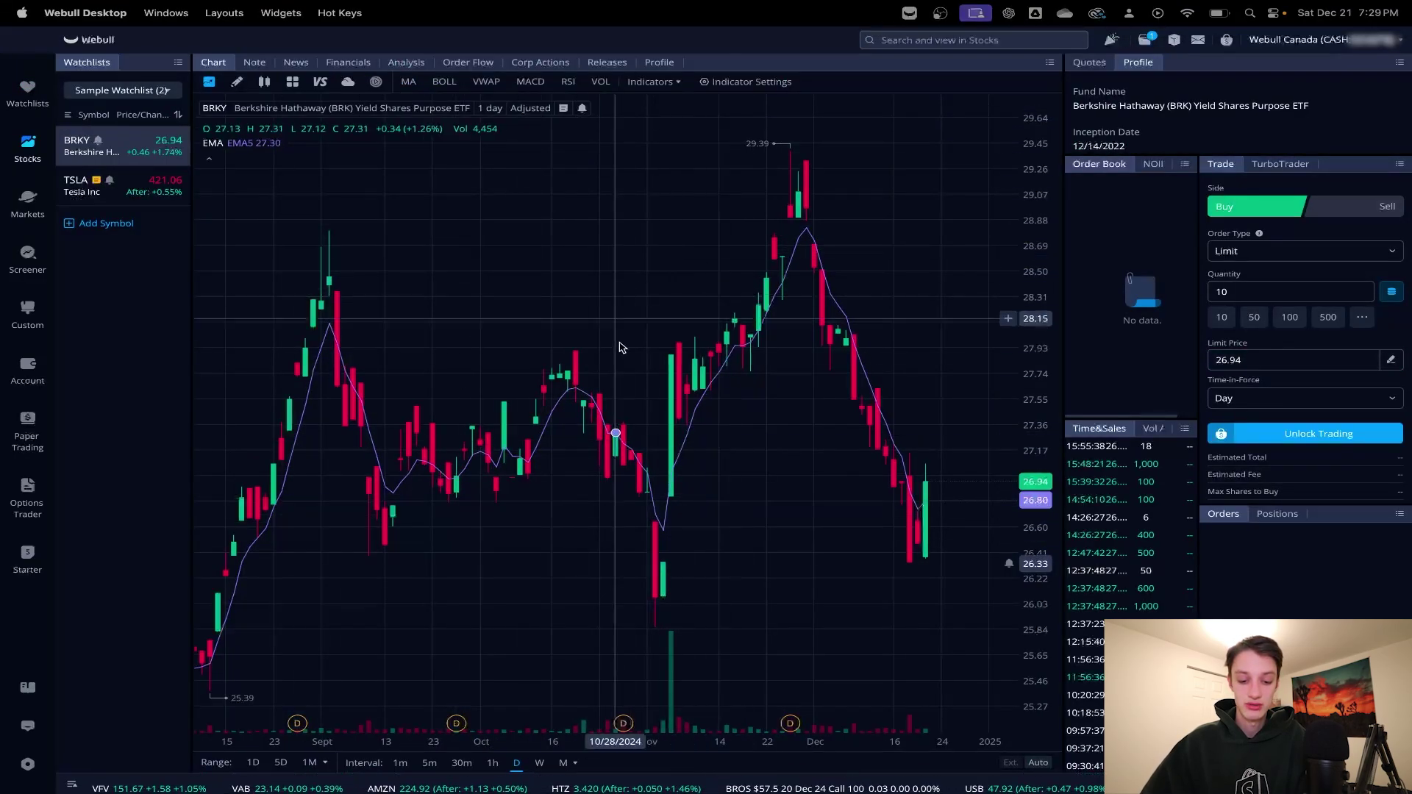
left_click_drag(910, 323, 936, 298)
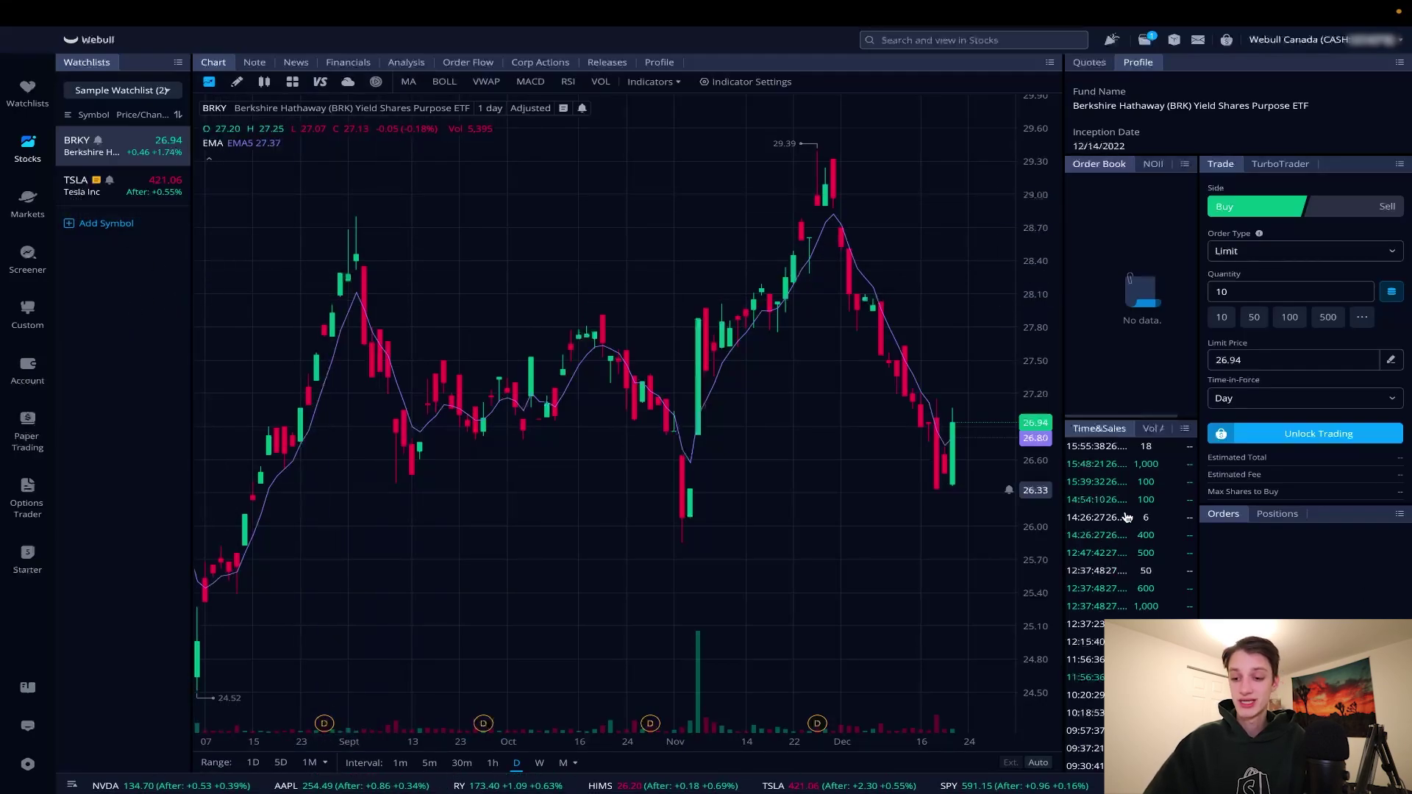
scroll(1255, 340, "down", 1)
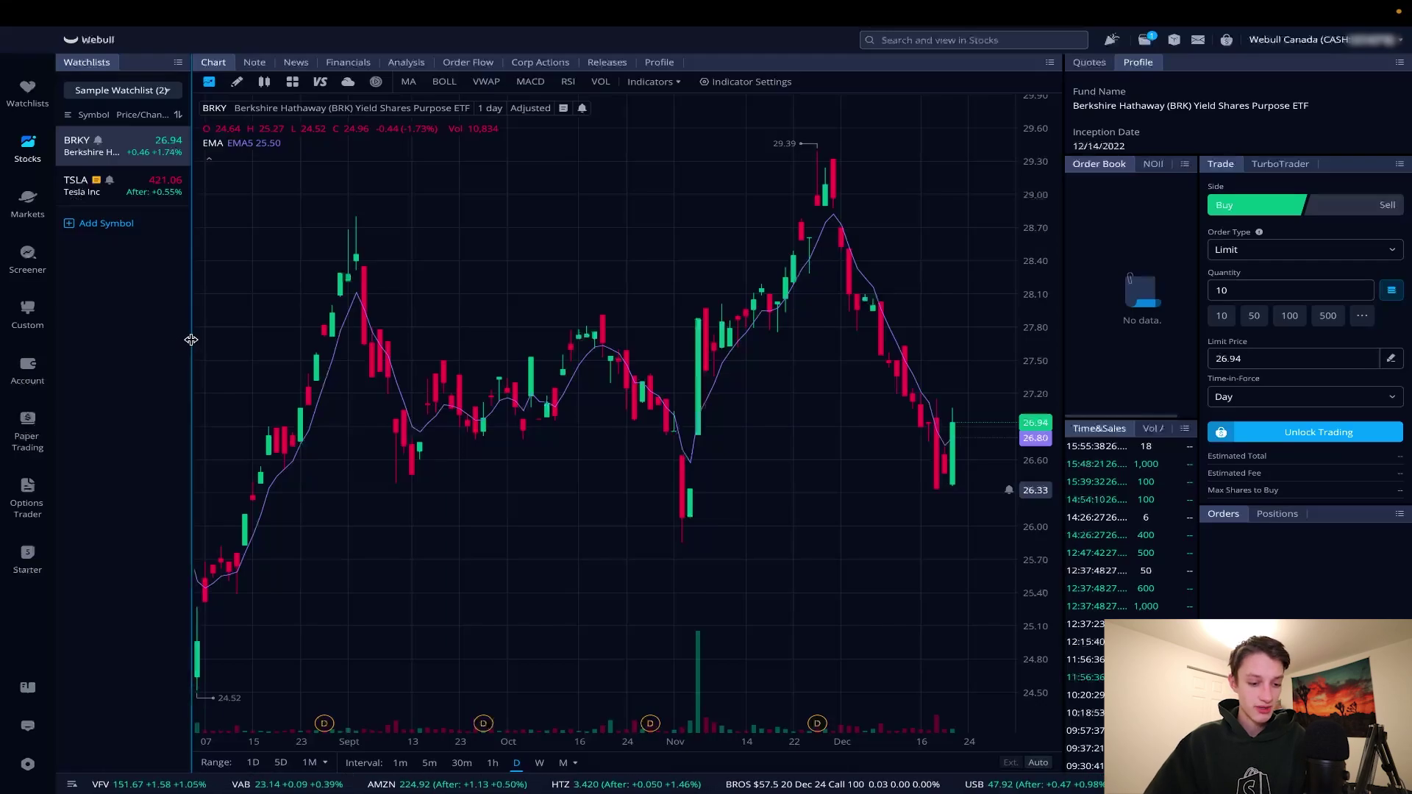
left_click_drag(193, 339, 599, 317)
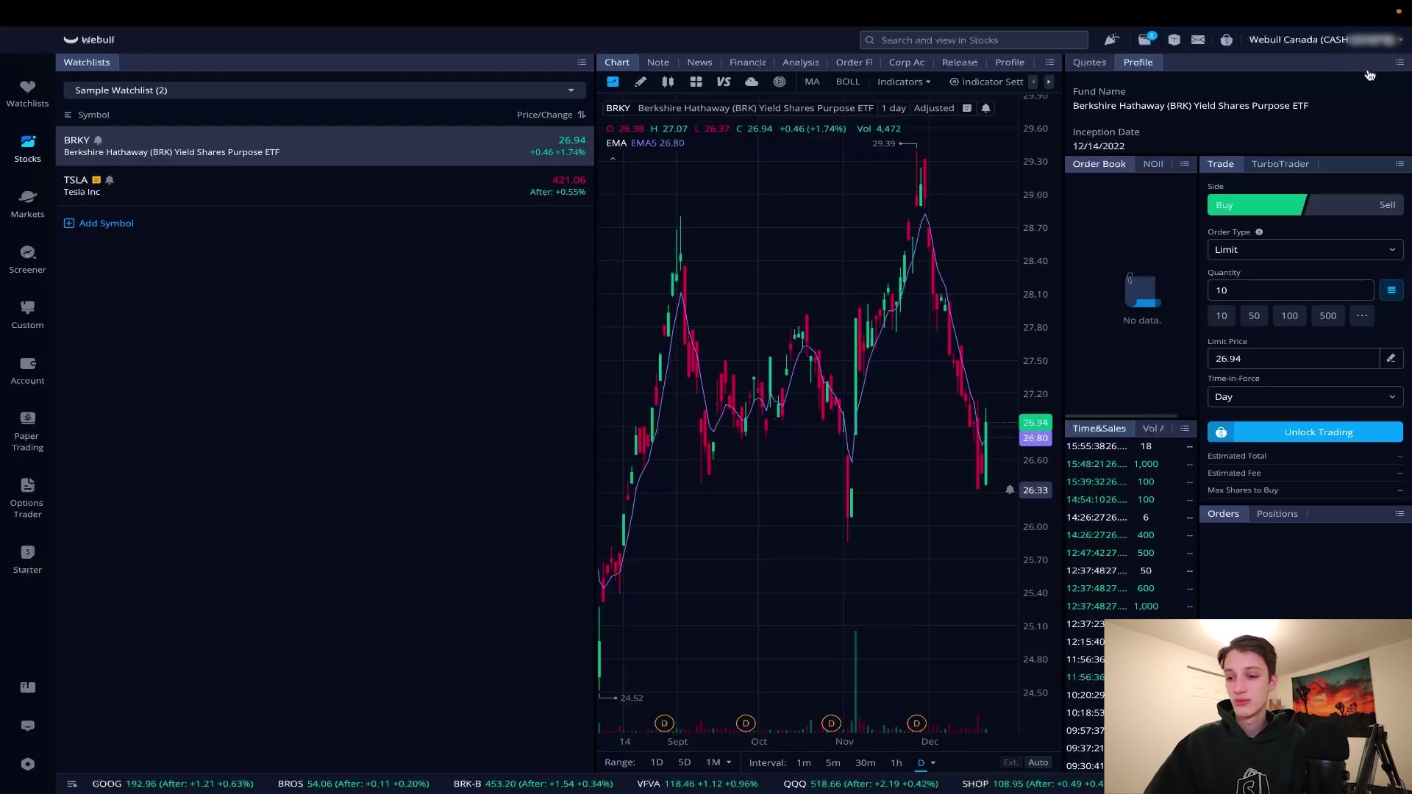
- Add an Option Screener widget from the General category via All Widgets and dock it above BRKY's chart
left_click(1399, 64)
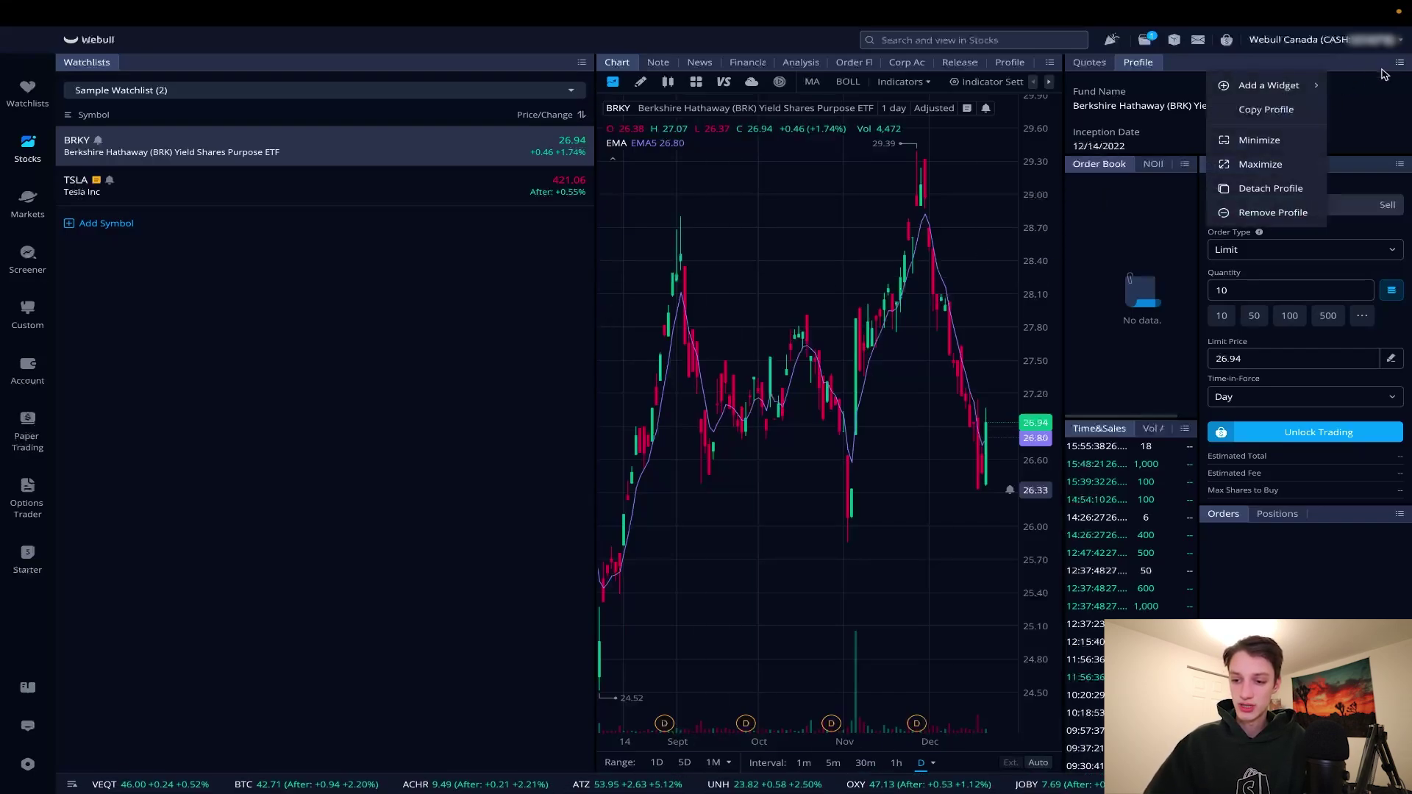
mouse_move(1291, 88)
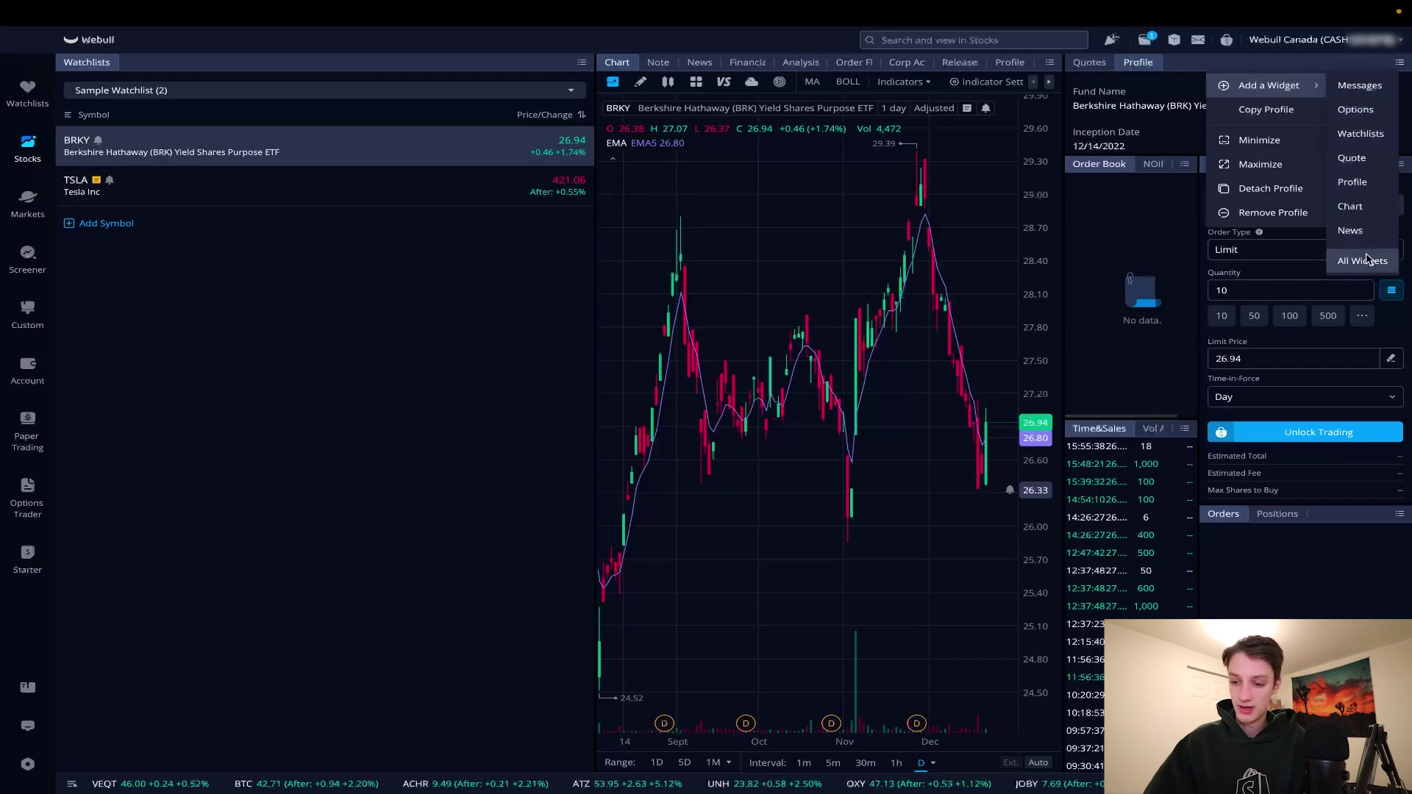
left_click(1362, 261)
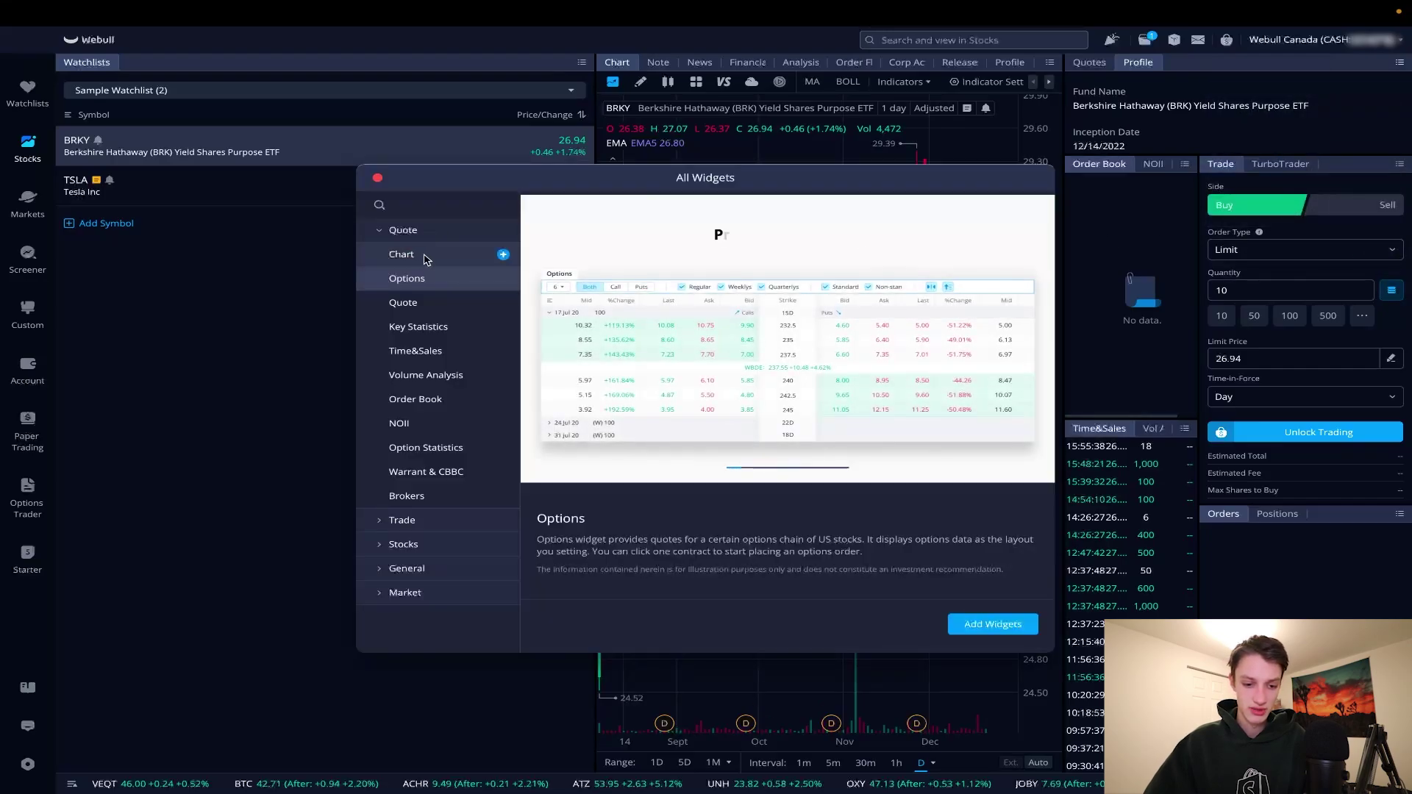
left_click(405, 230)
left_click(416, 303)
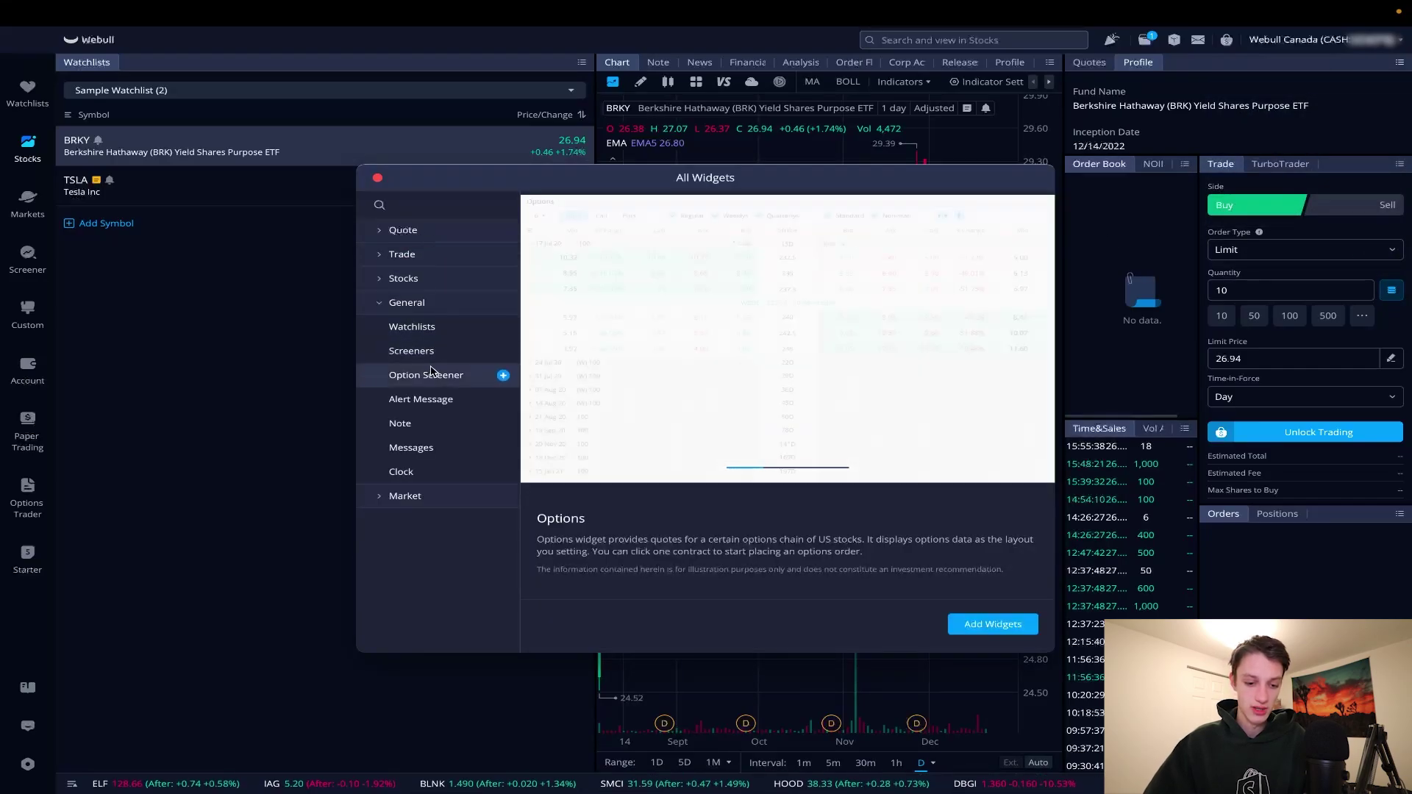
left_click(503, 379)
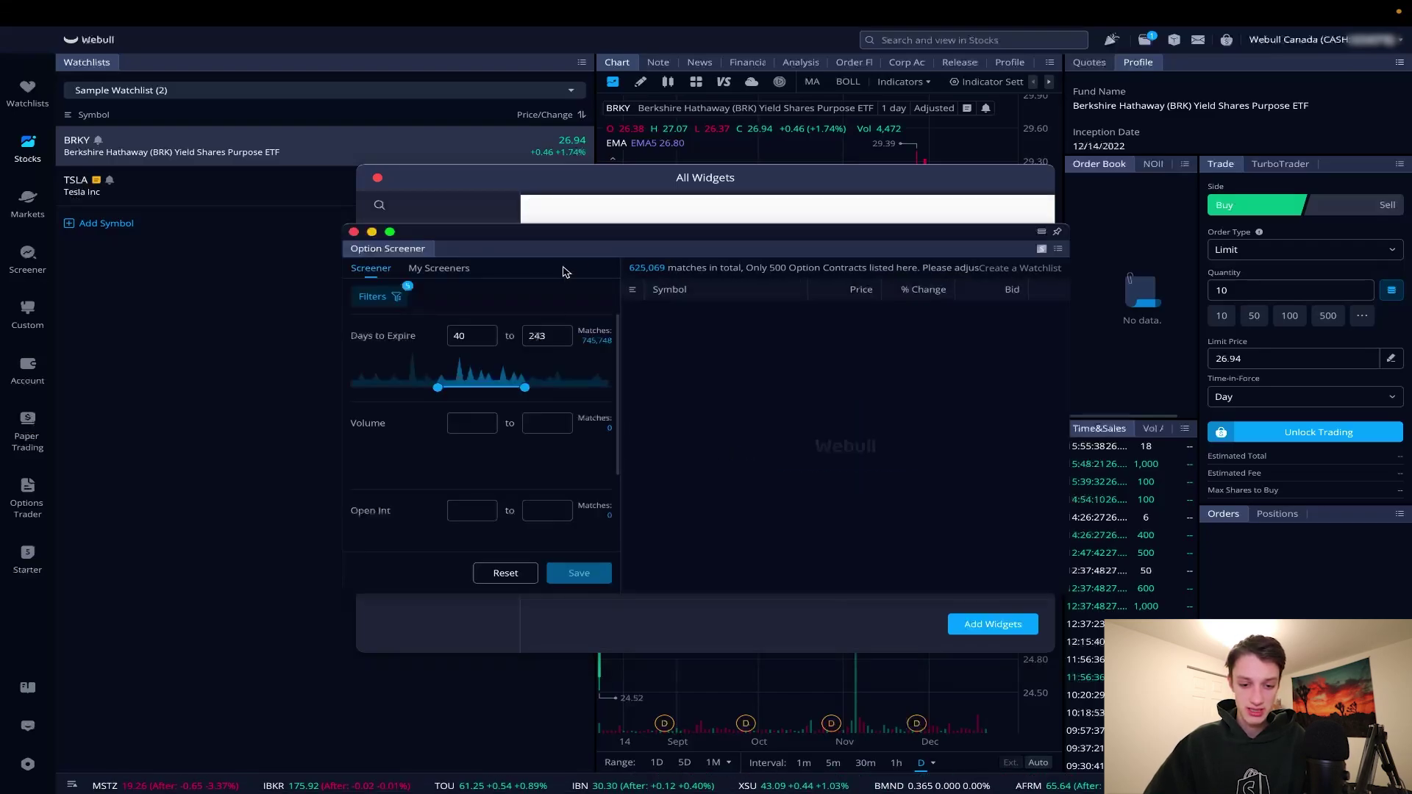
left_click(377, 177)
left_click_drag(457, 259, 1004, 83)
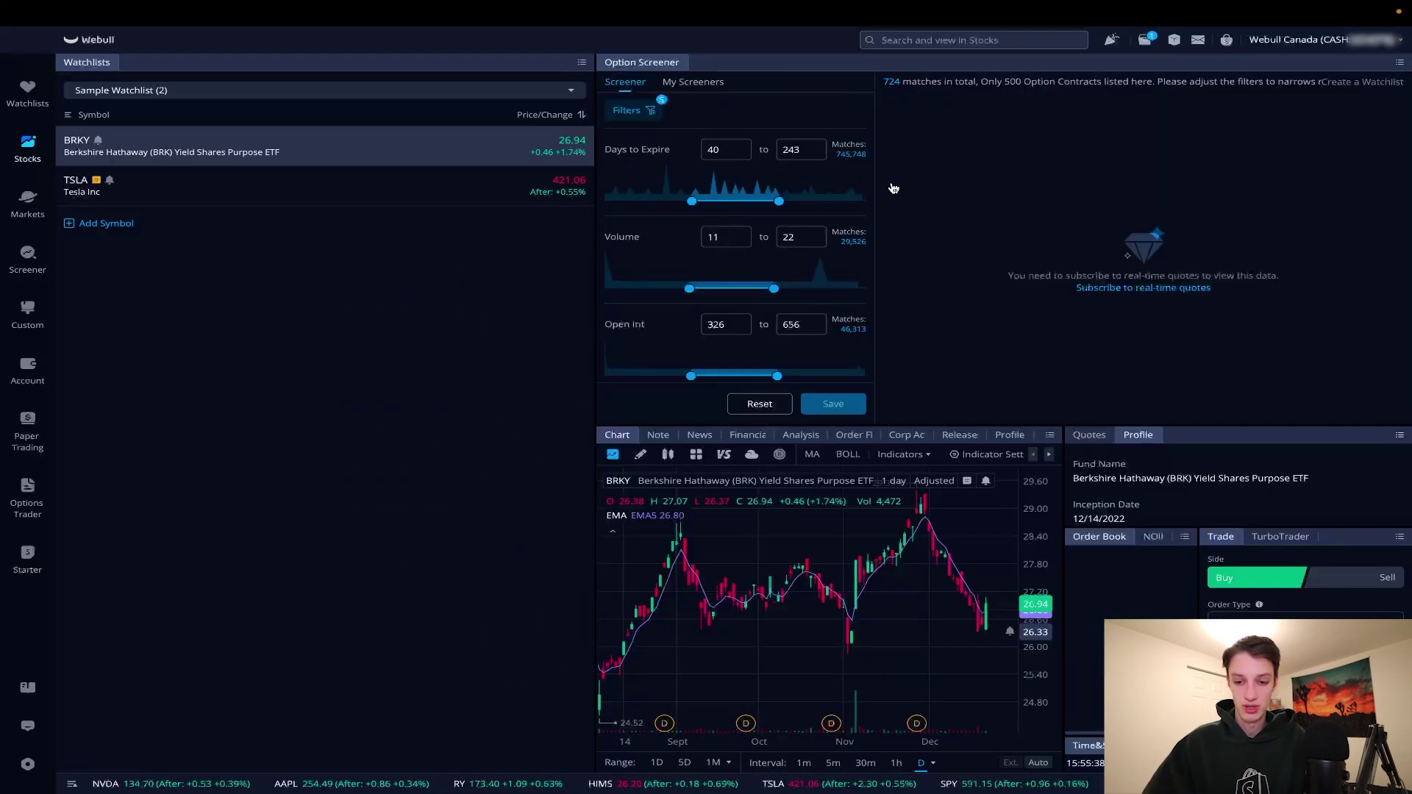
- Reset the current layout to the default Stocks workspace showing NVDA's 1-minute chart
left_click(224, 13)
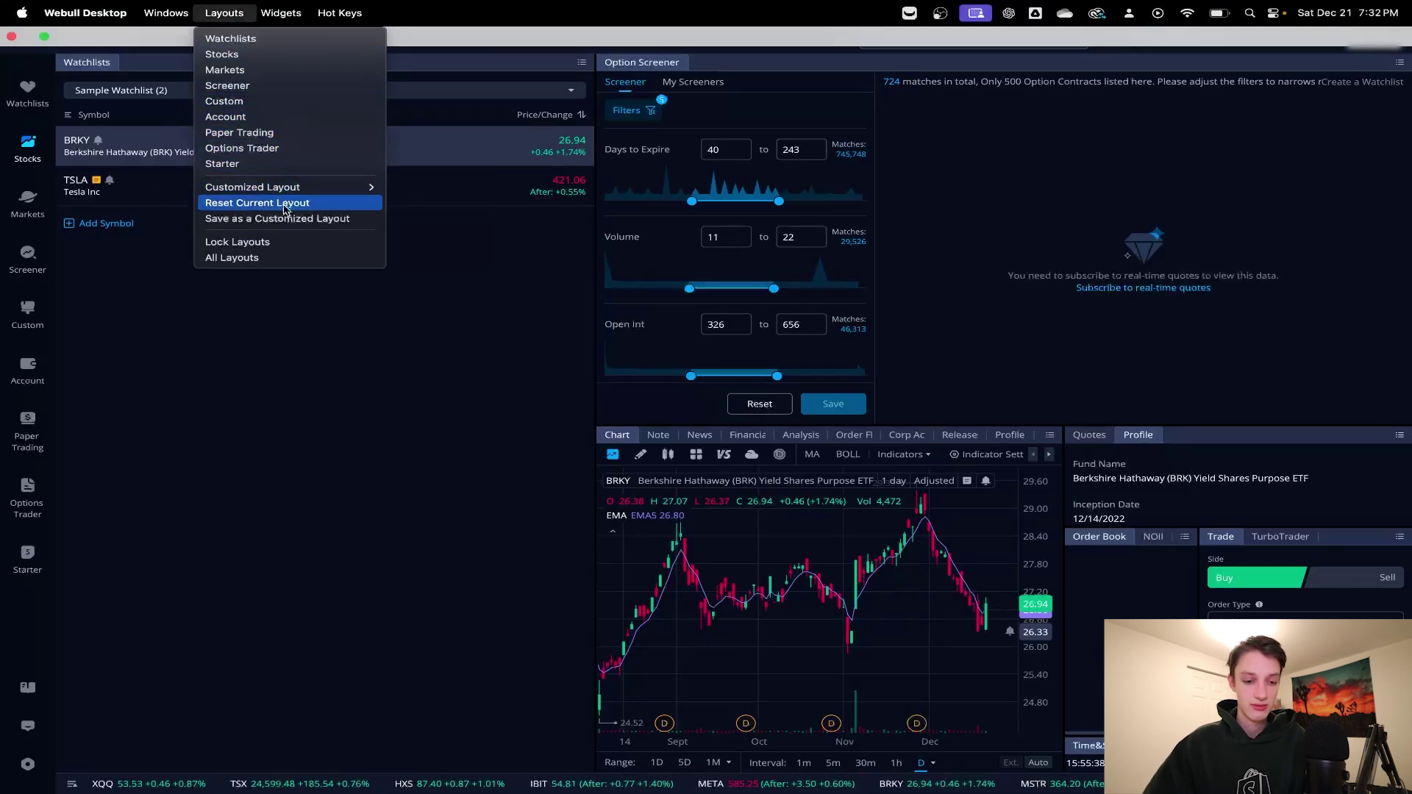
left_click(285, 210)
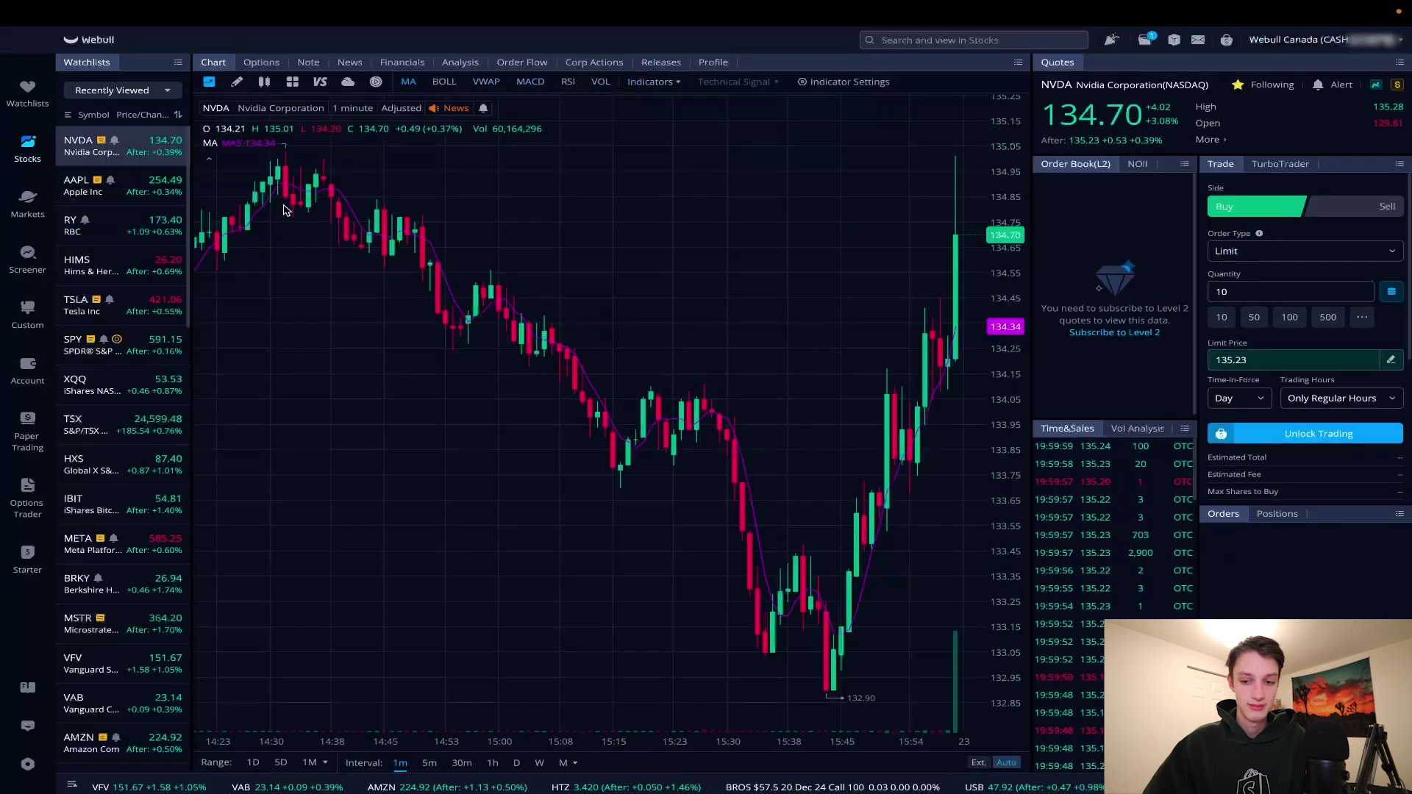
left_click_drag(709, 237, 699, 240)
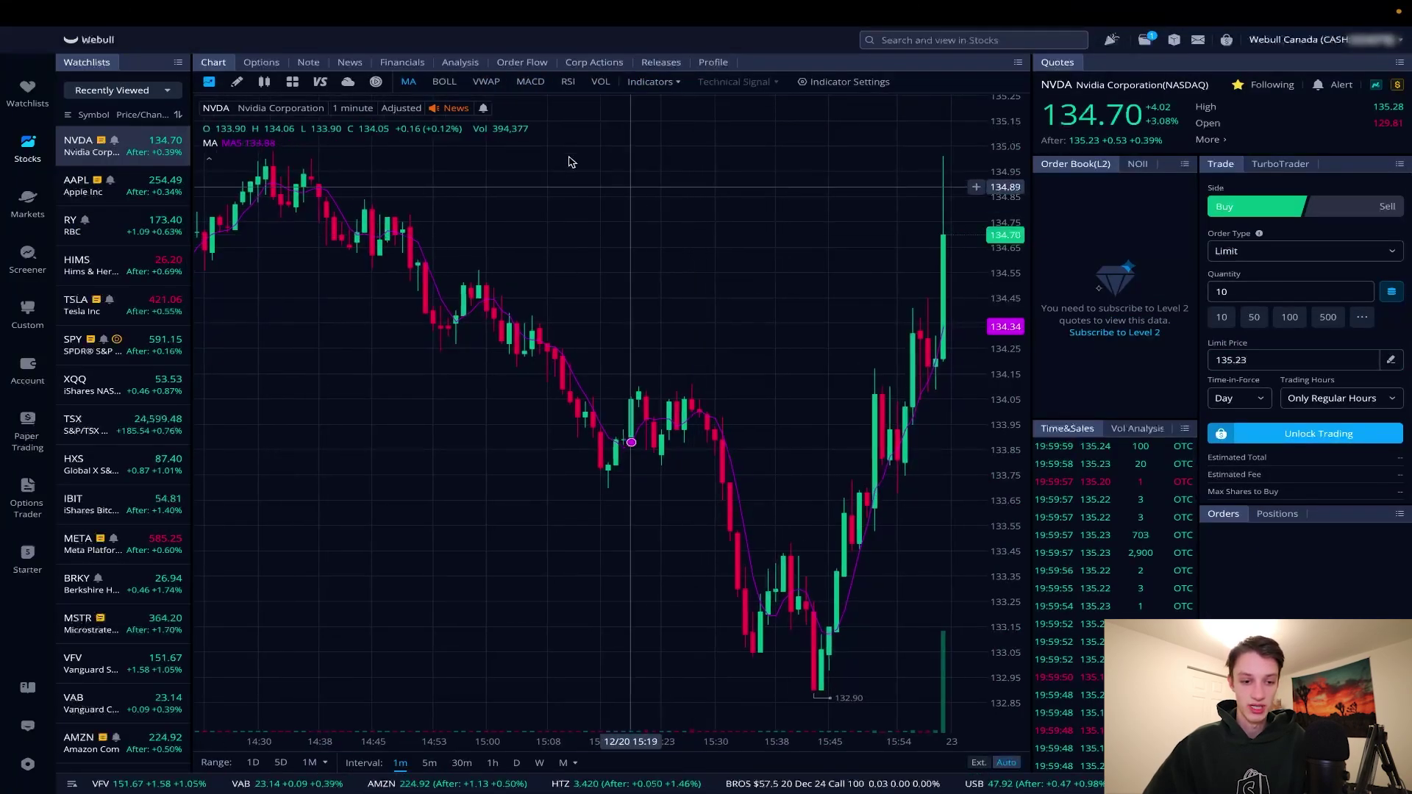
- Switch to the Canada Markets page with S&P/TSX charts, advancers/decliners, Top Gainers and High Dividend Stocks
left_click(34, 207)
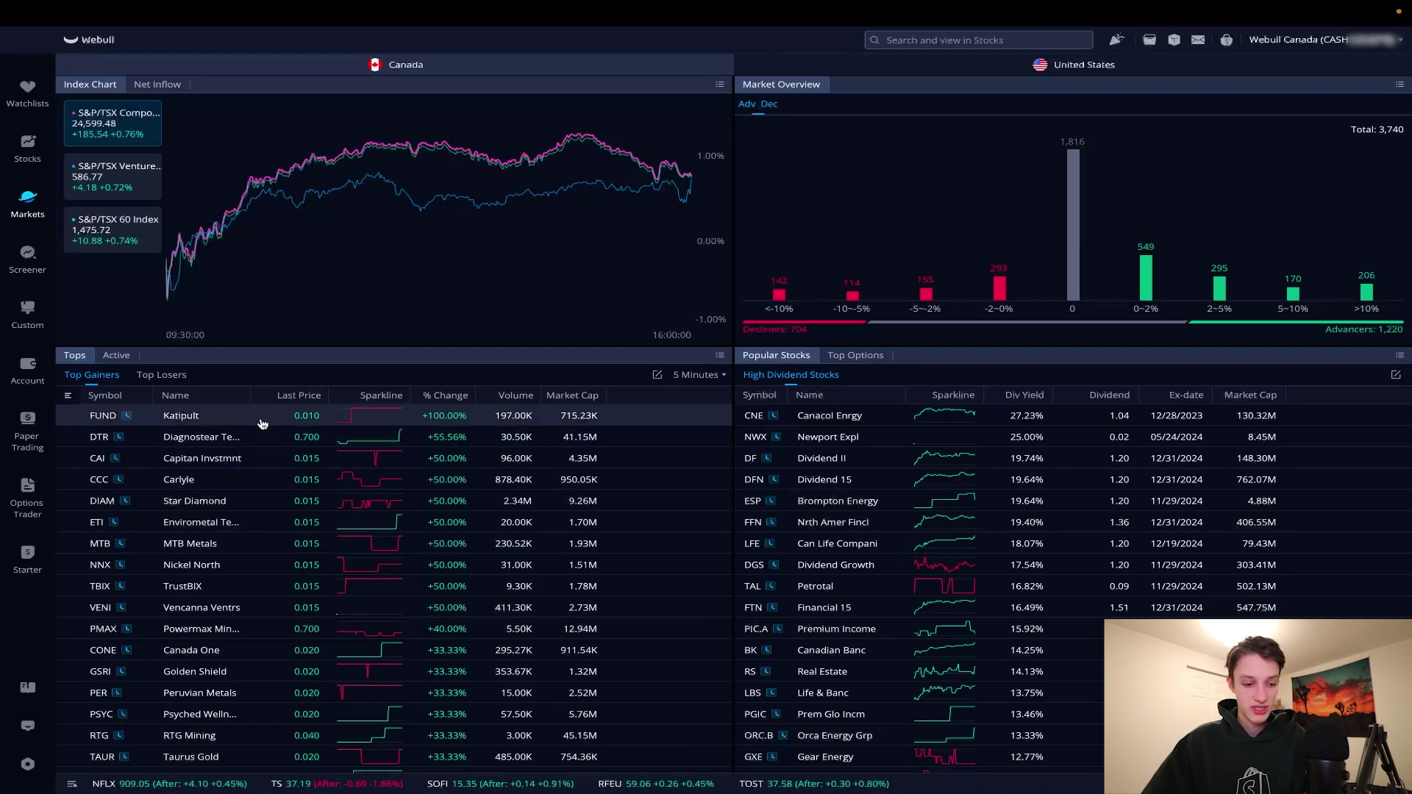
mouse_move(390, 607)
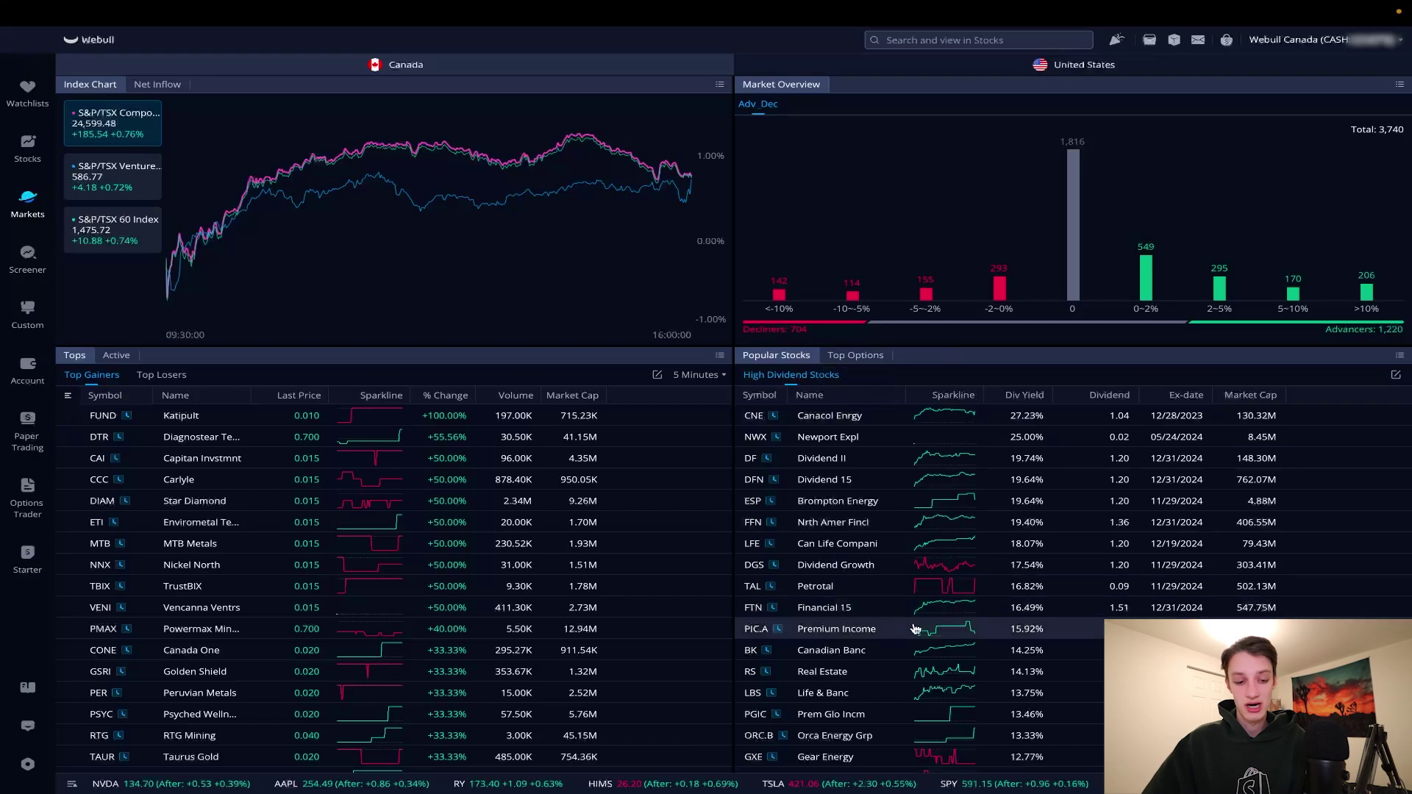
mouse_move(779, 480)
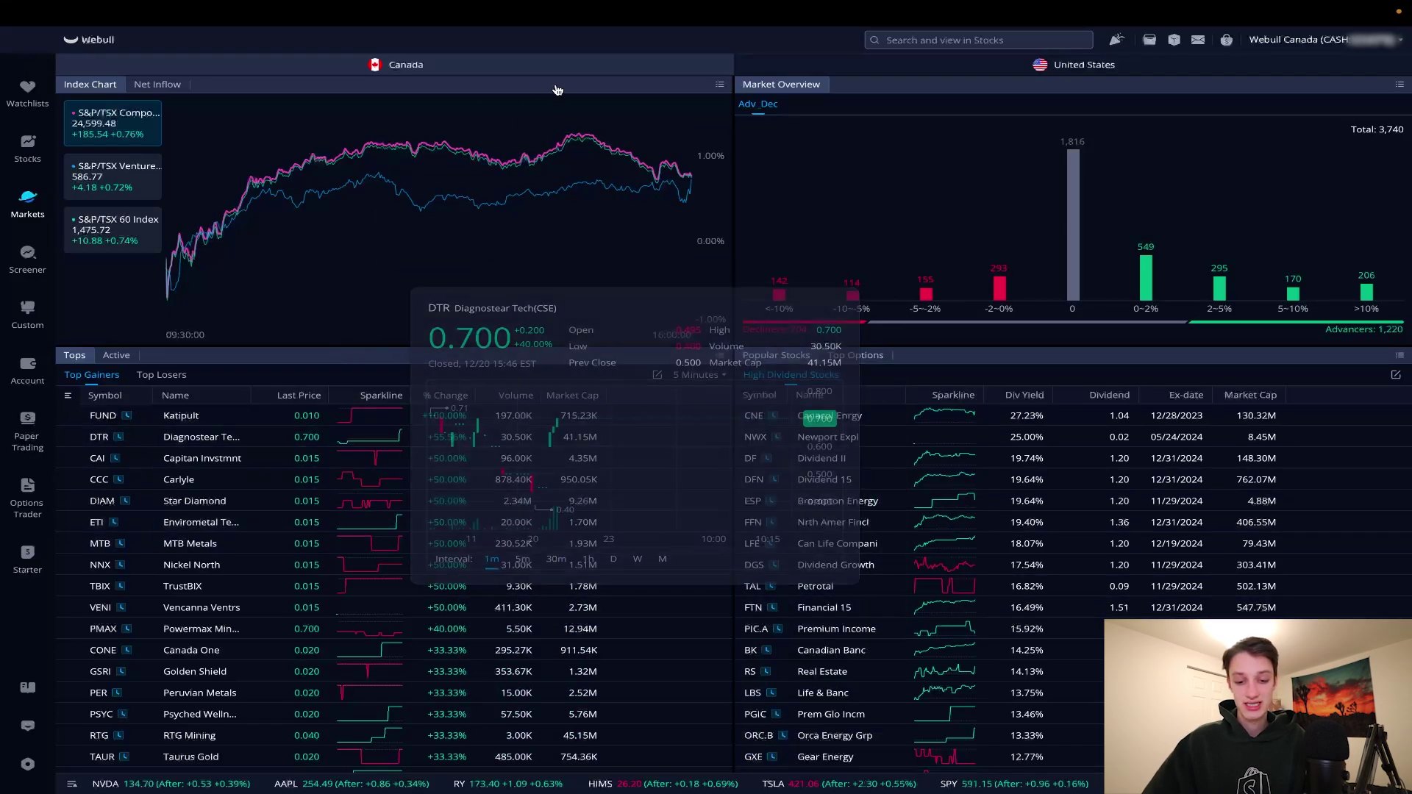
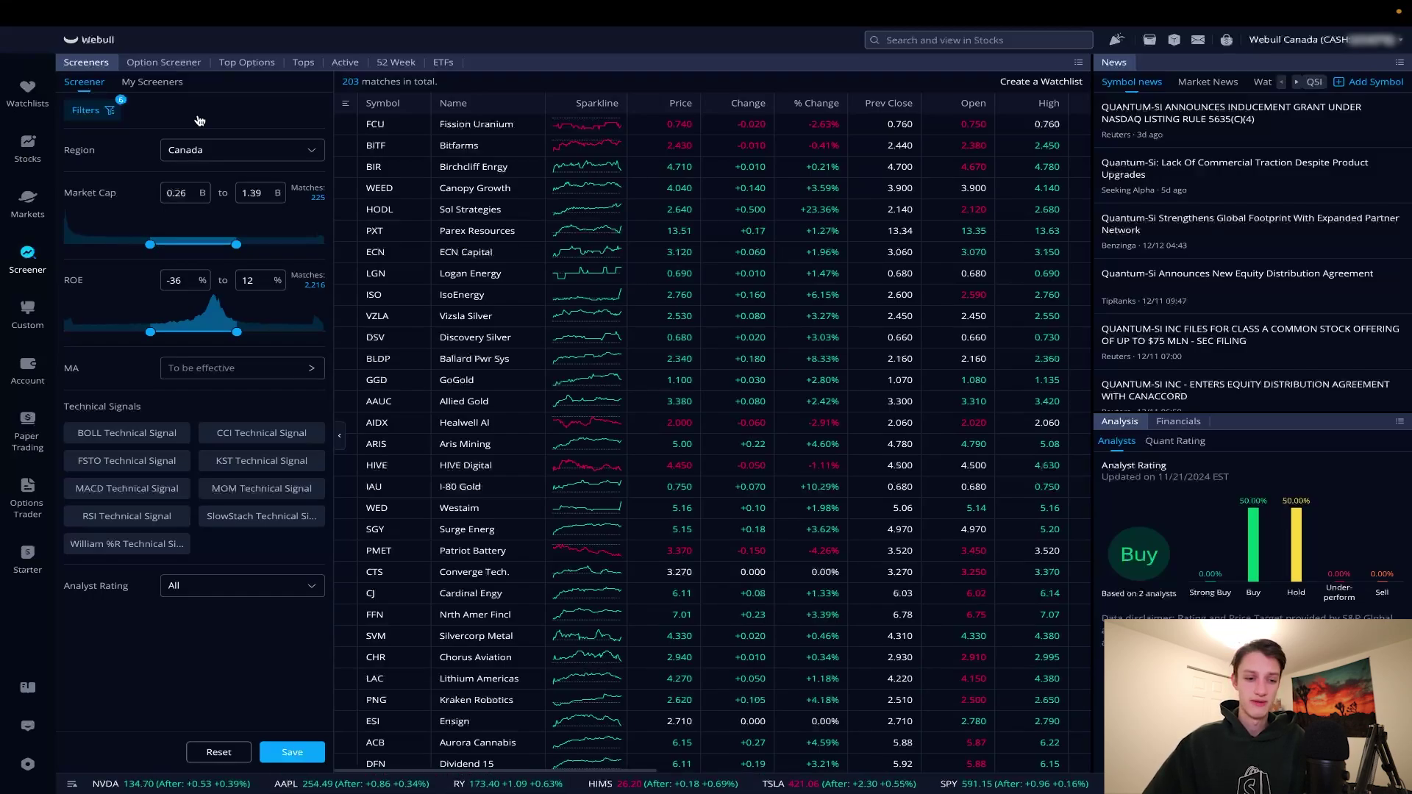
- Add % Change and EPS filters to the screen and remove the ROE filter
left_click(99, 111)
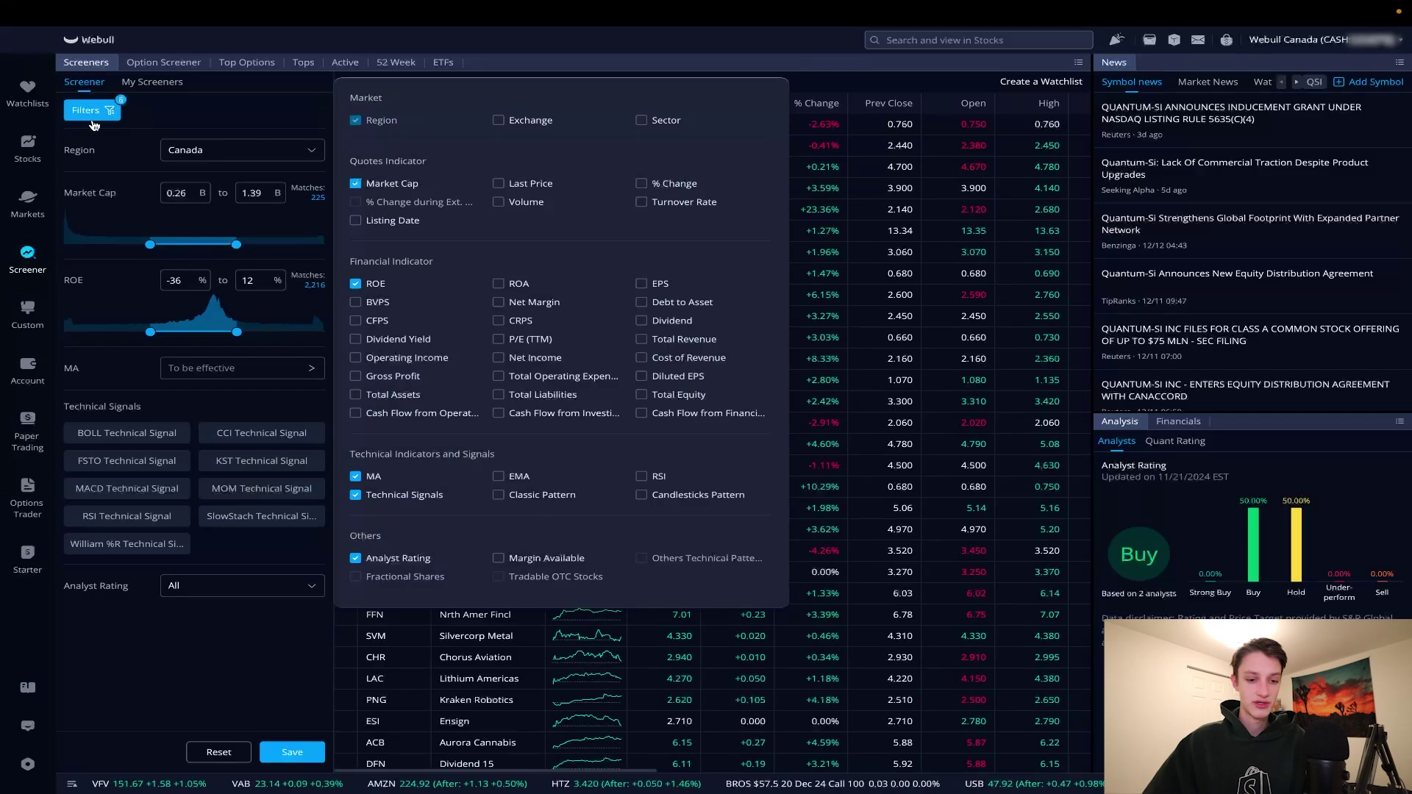
left_click(642, 183)
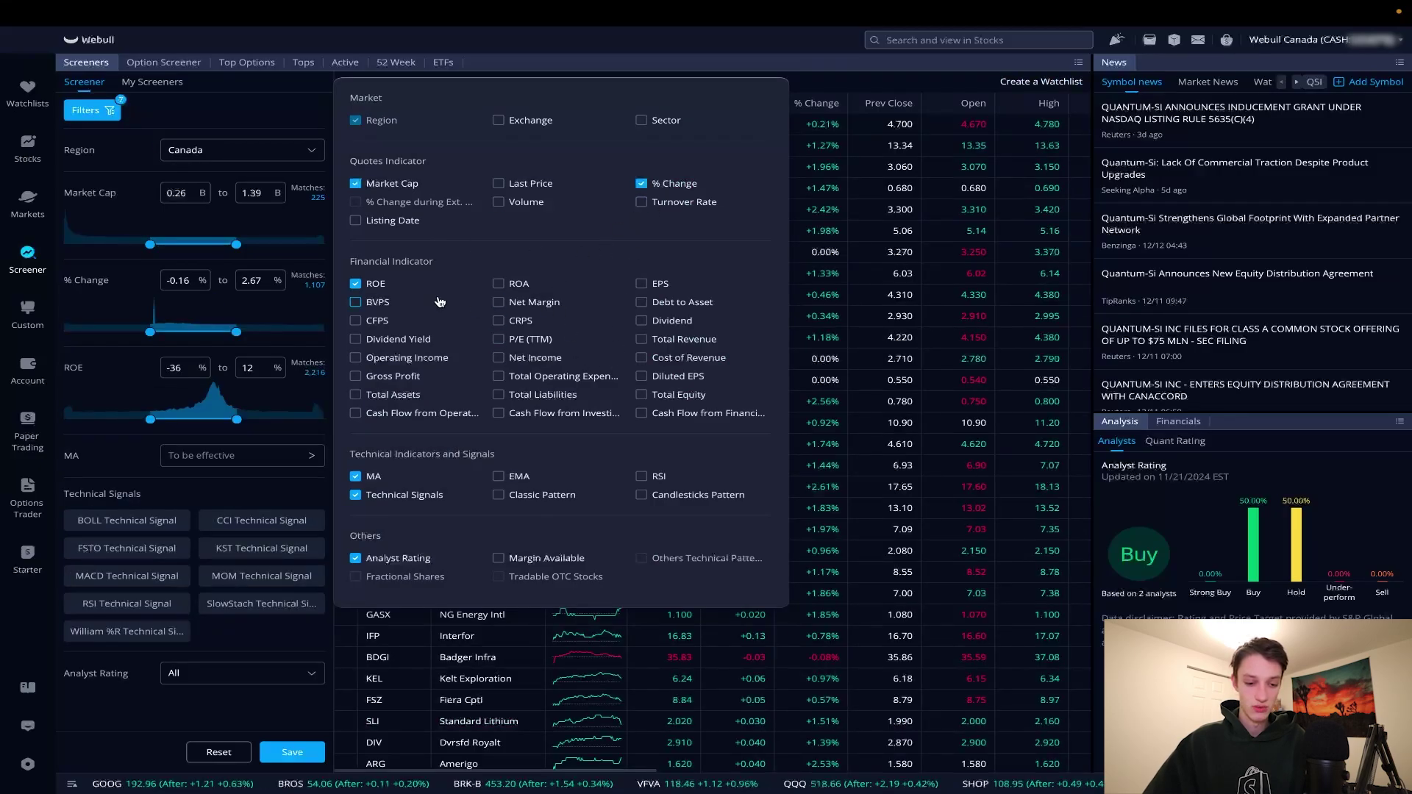
left_click(388, 286)
left_click(651, 286)
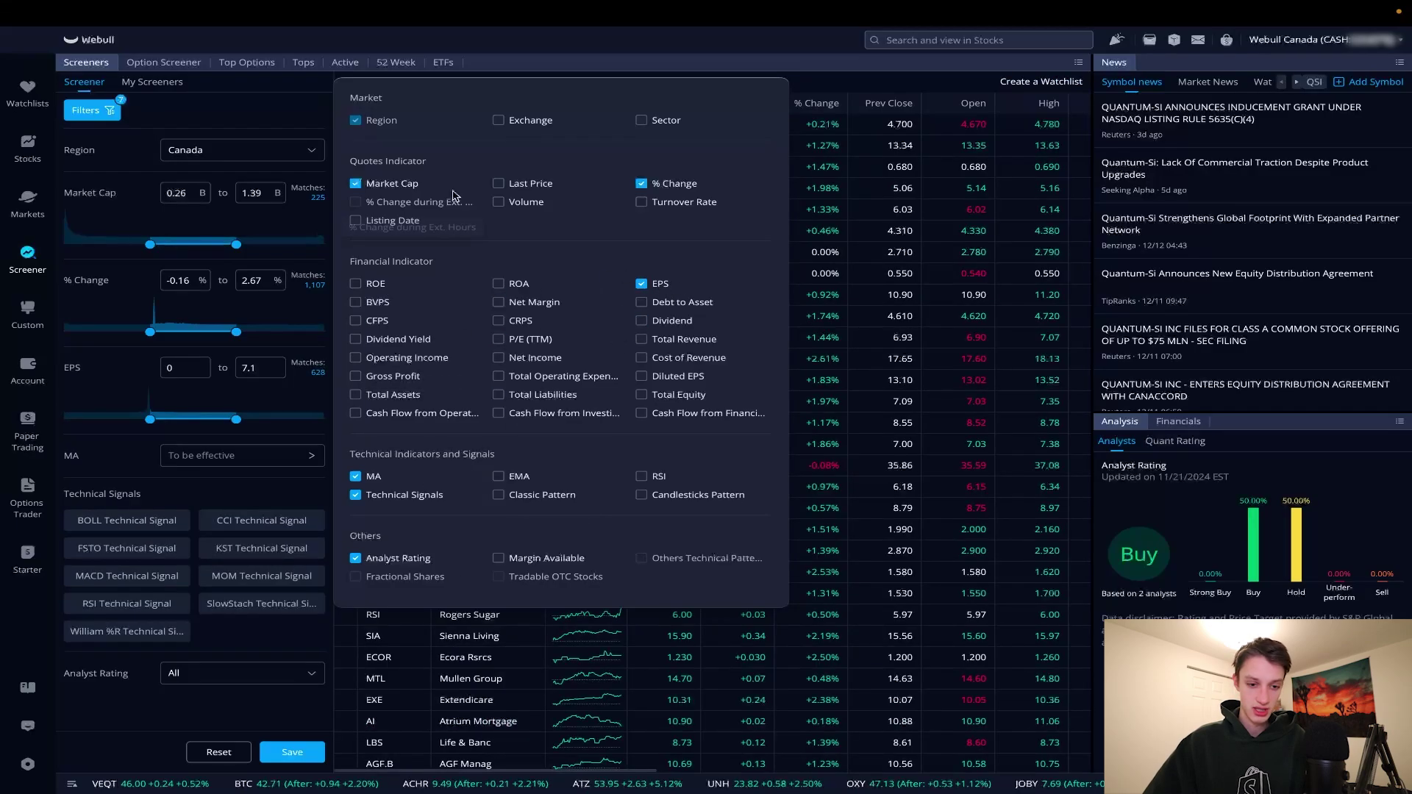
- Set the market cap filter range to 1–5 B
left_click(187, 192)
key("BackSpace")
key("BackSpace")
key("BackSpace")
key("BackSpace")
type("1")
left_click(262, 197)
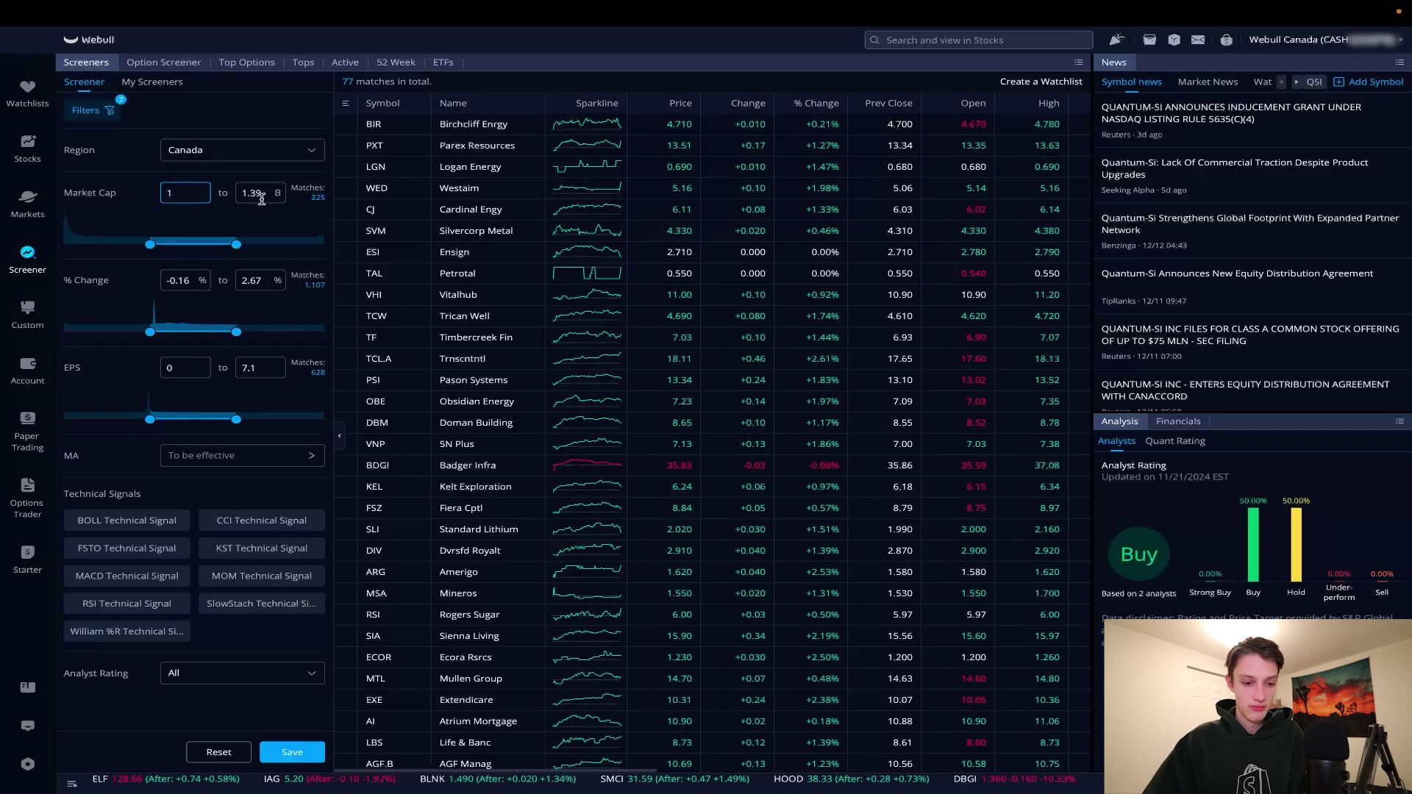
key("BackSpace")
key("BackSpace")
key("BackSpace")
key("BackSpace")
type("5")
key("Return")
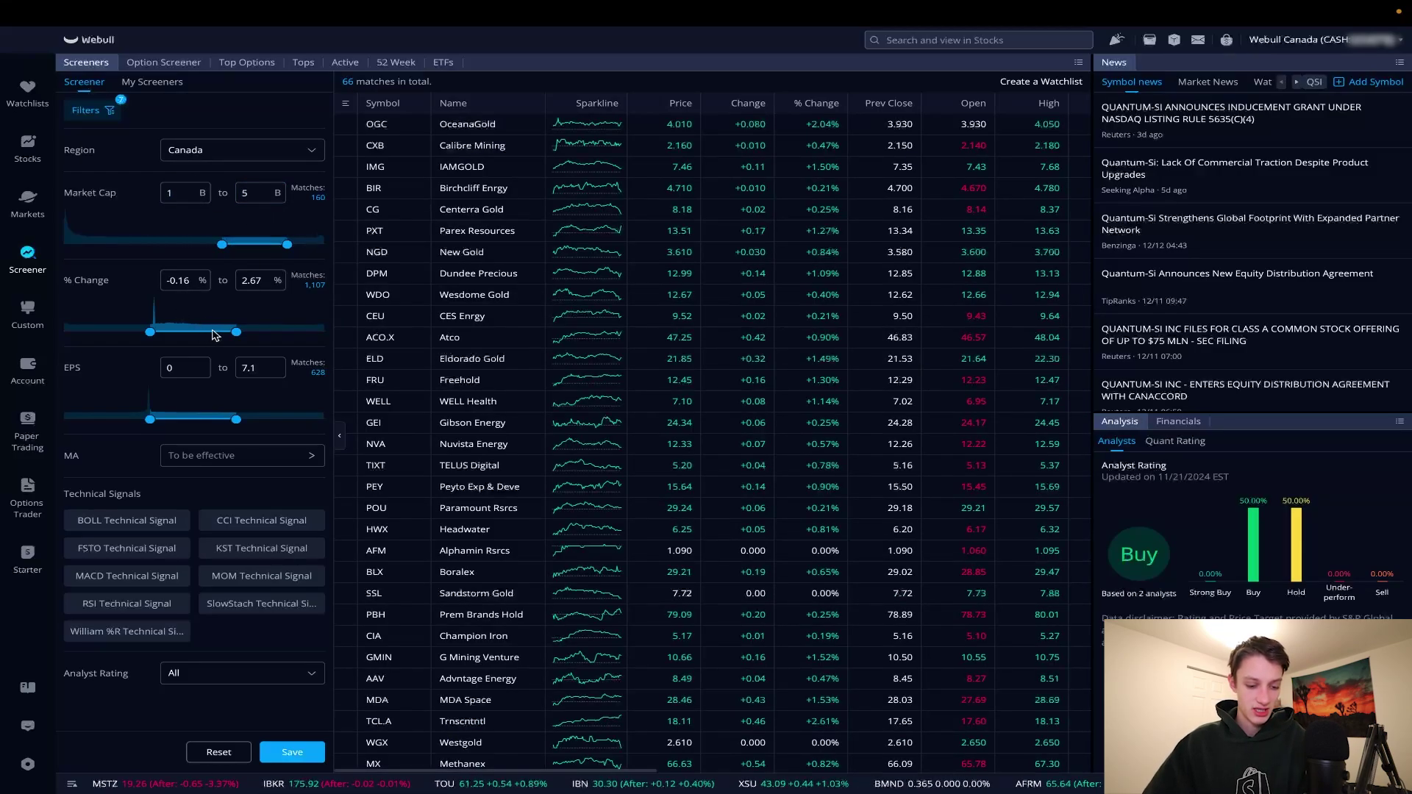
- Set % change to 0.97–200.01% and EPS to 0–60
left_click_drag(243, 333, 270, 333)
left_click_drag(150, 332, 324, 332)
left_click_drag(236, 419, 315, 419)
left_click(242, 456)
- Add a Price above MA20 moving-average condition and start saving the screen
left_click(569, 338)
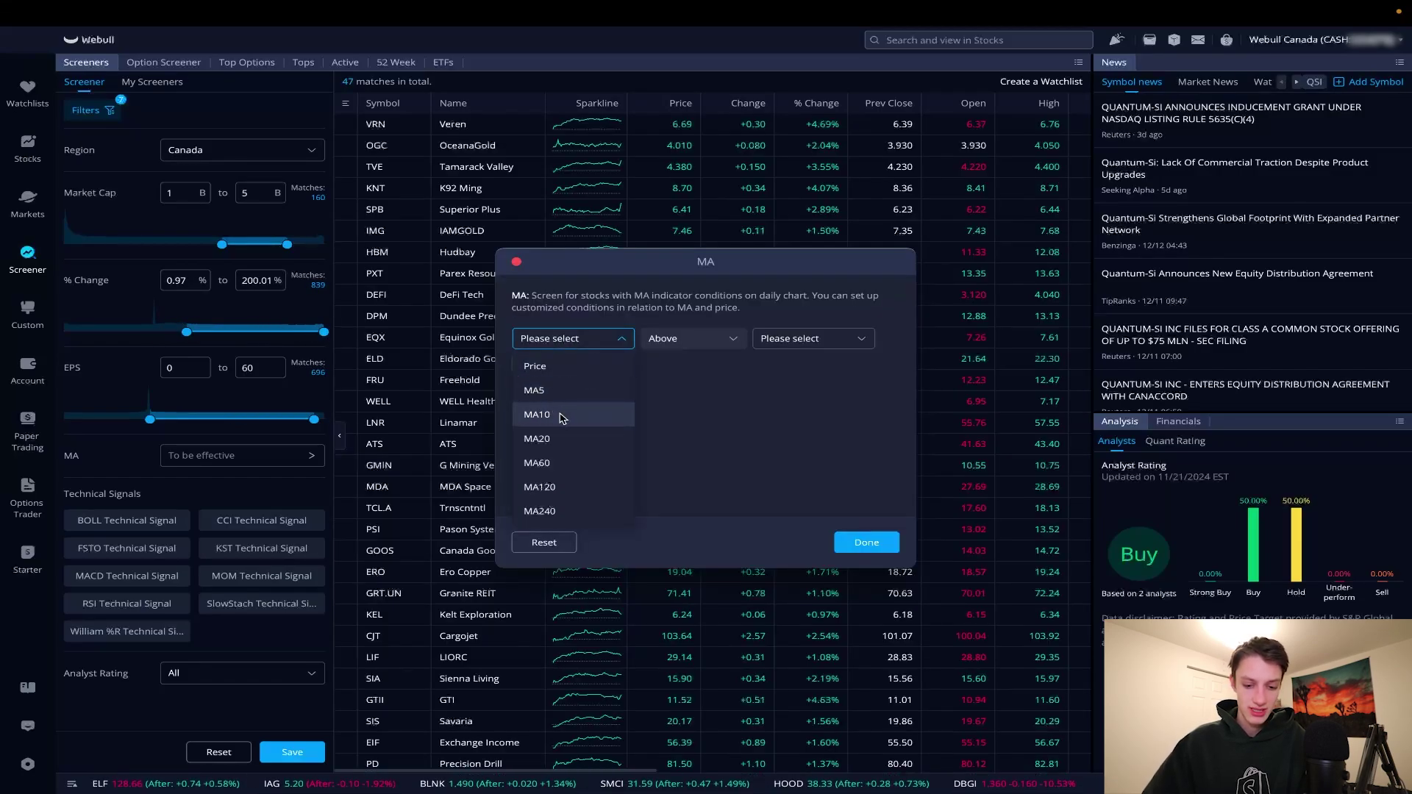
left_click(535, 365)
left_click(818, 340)
left_click(802, 439)
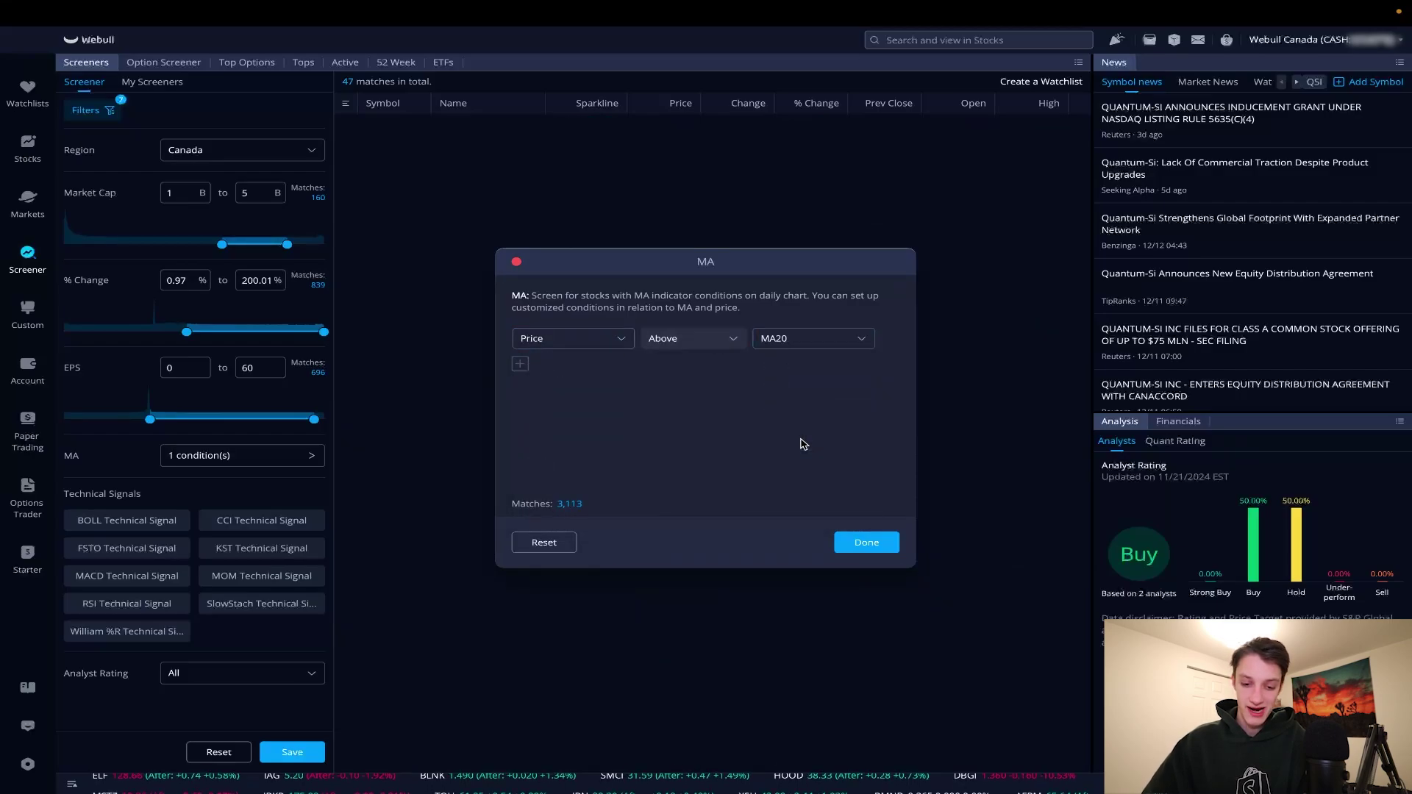
left_click(870, 544)
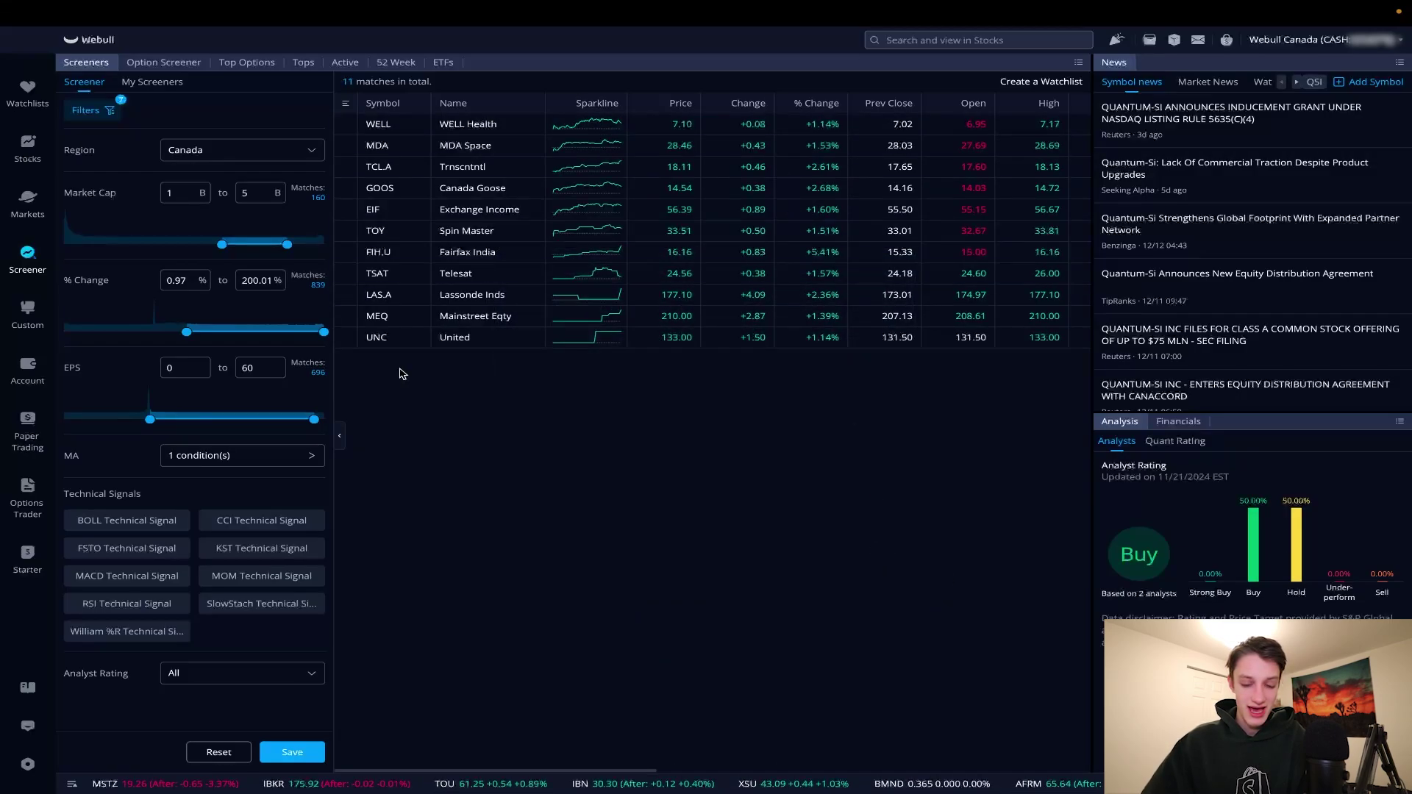
left_click(292, 752)
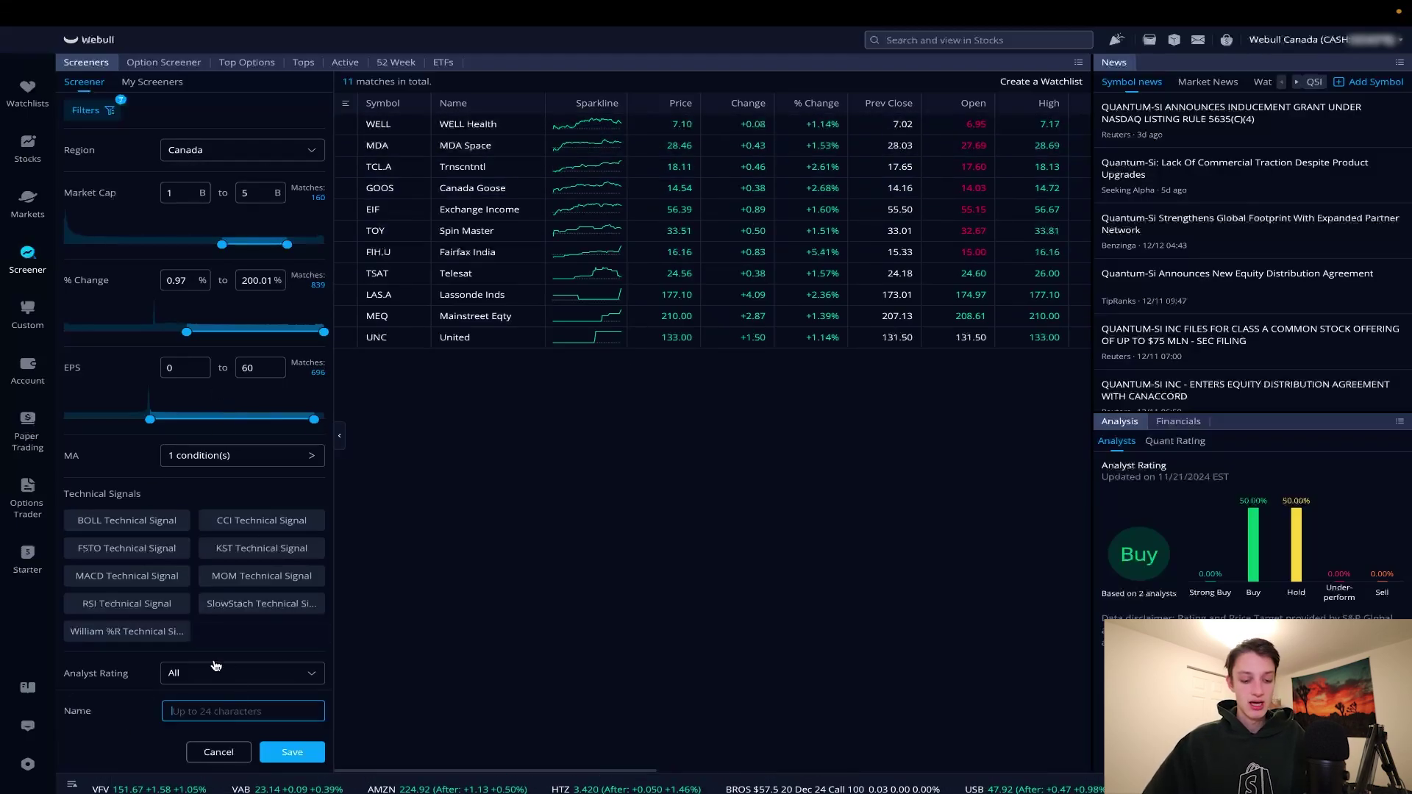
- Save the screen as 'Screener 1' and glance at the High dividend yield Bank stocks results
type("Scre")
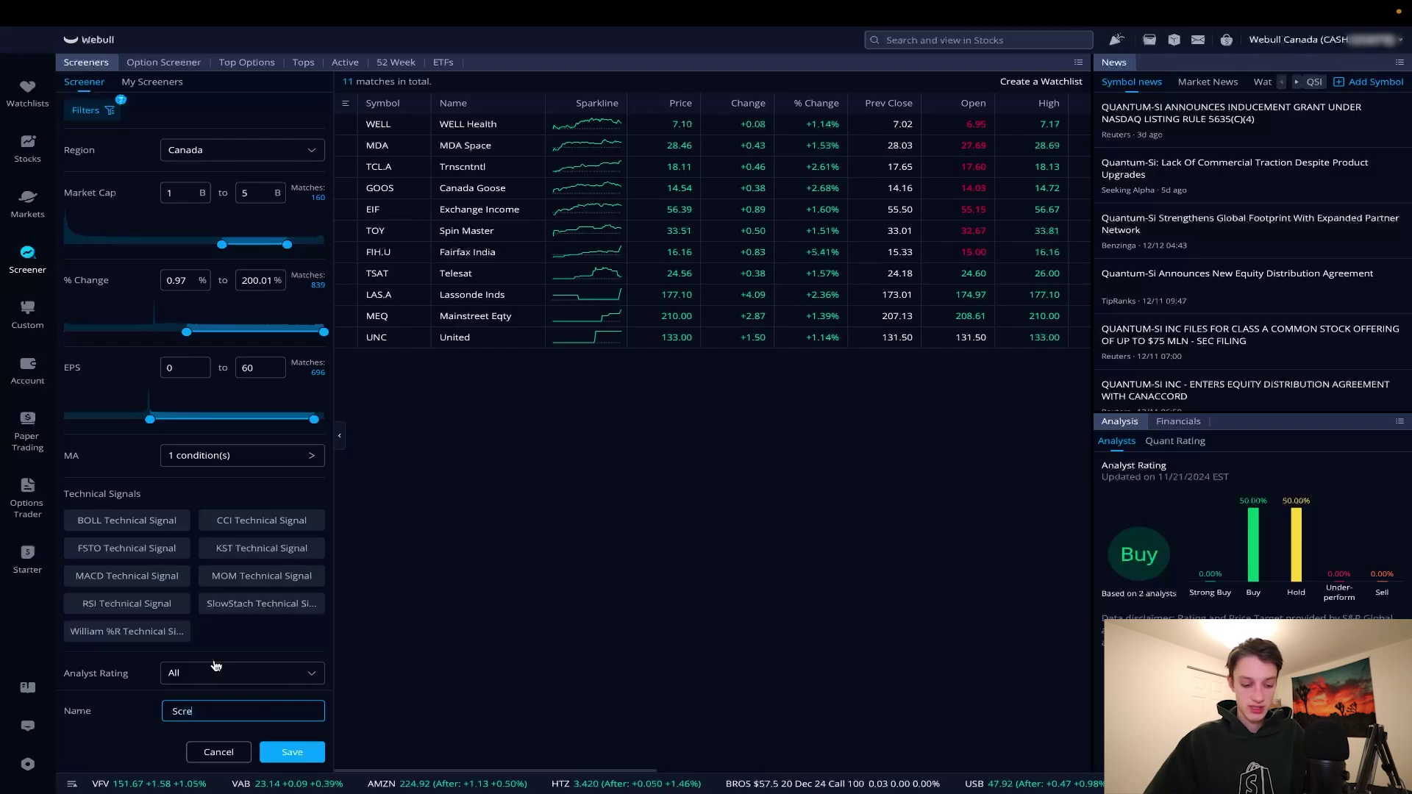
type("ener 1")
left_click(313, 744)
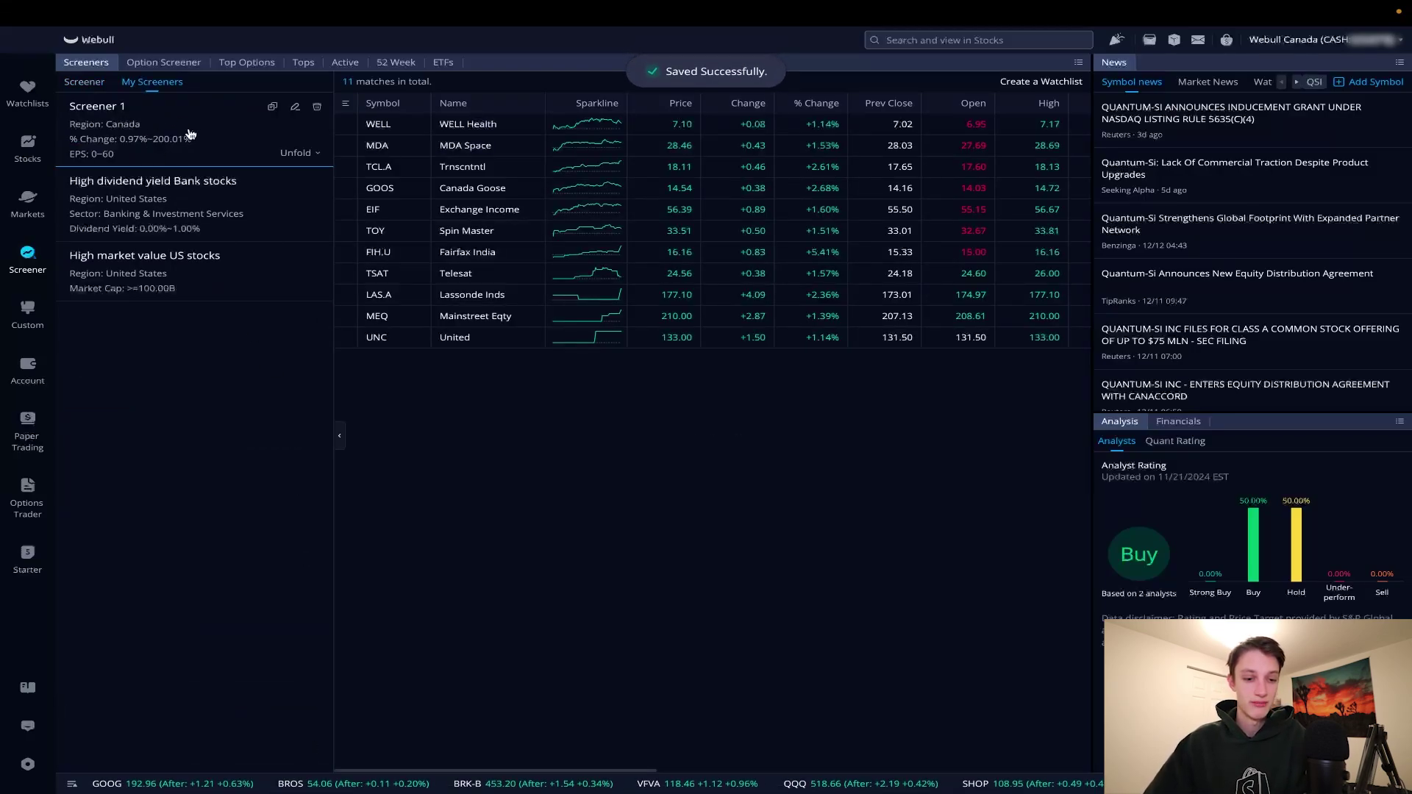
left_click(180, 197)
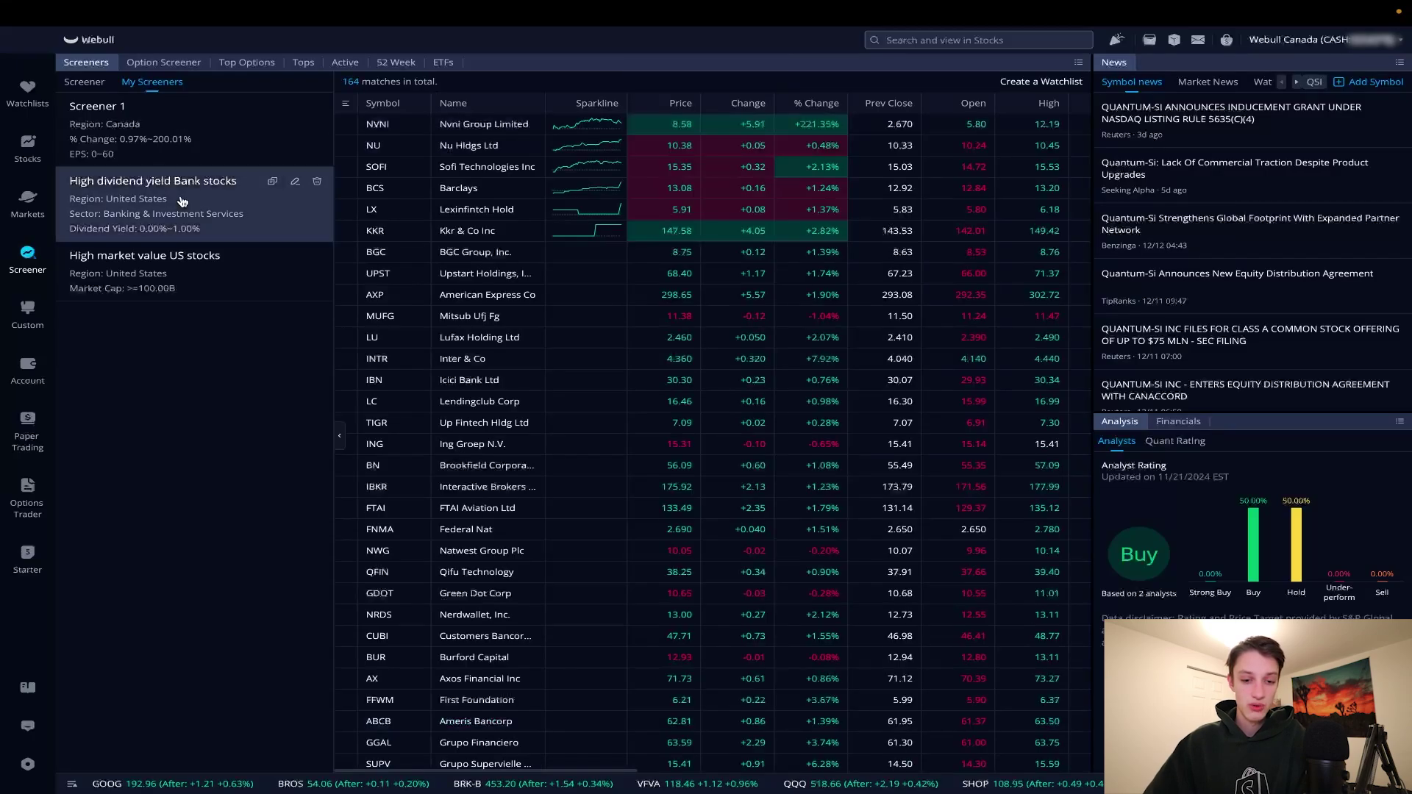
left_click(243, 136)
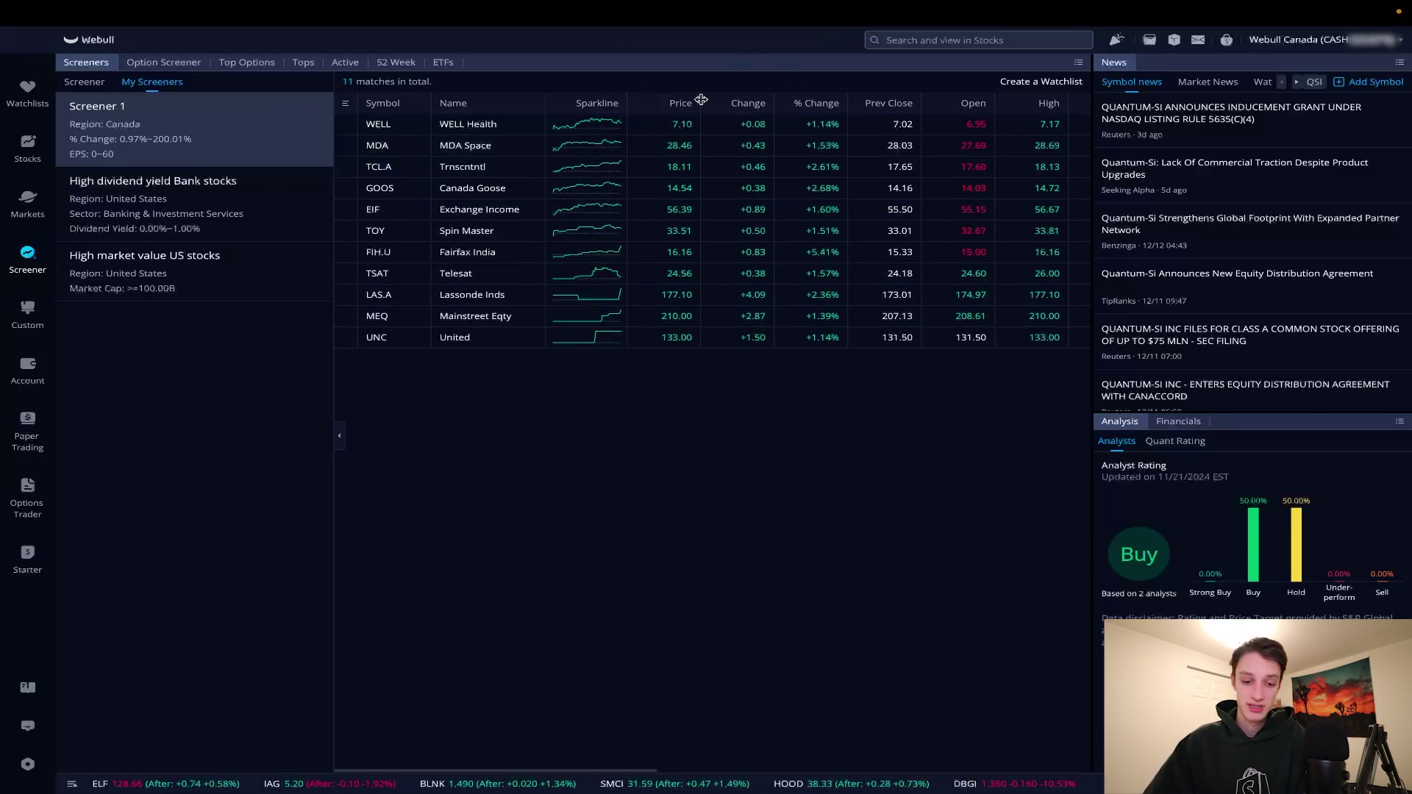
- Create a 'Screener 1' watchlist from the 11 results and check it under Watchlists
left_click(1041, 81)
type("S")
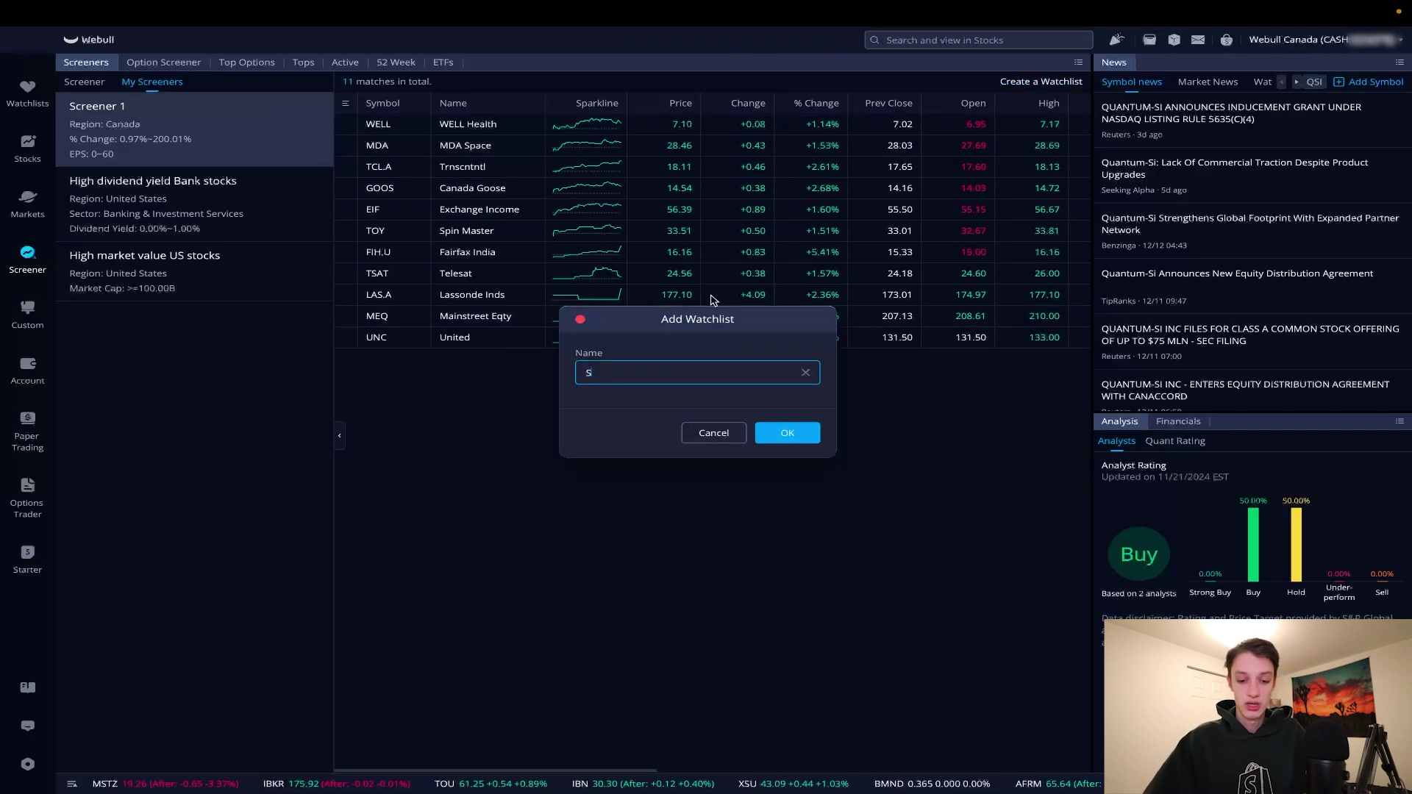
type("creener 1")
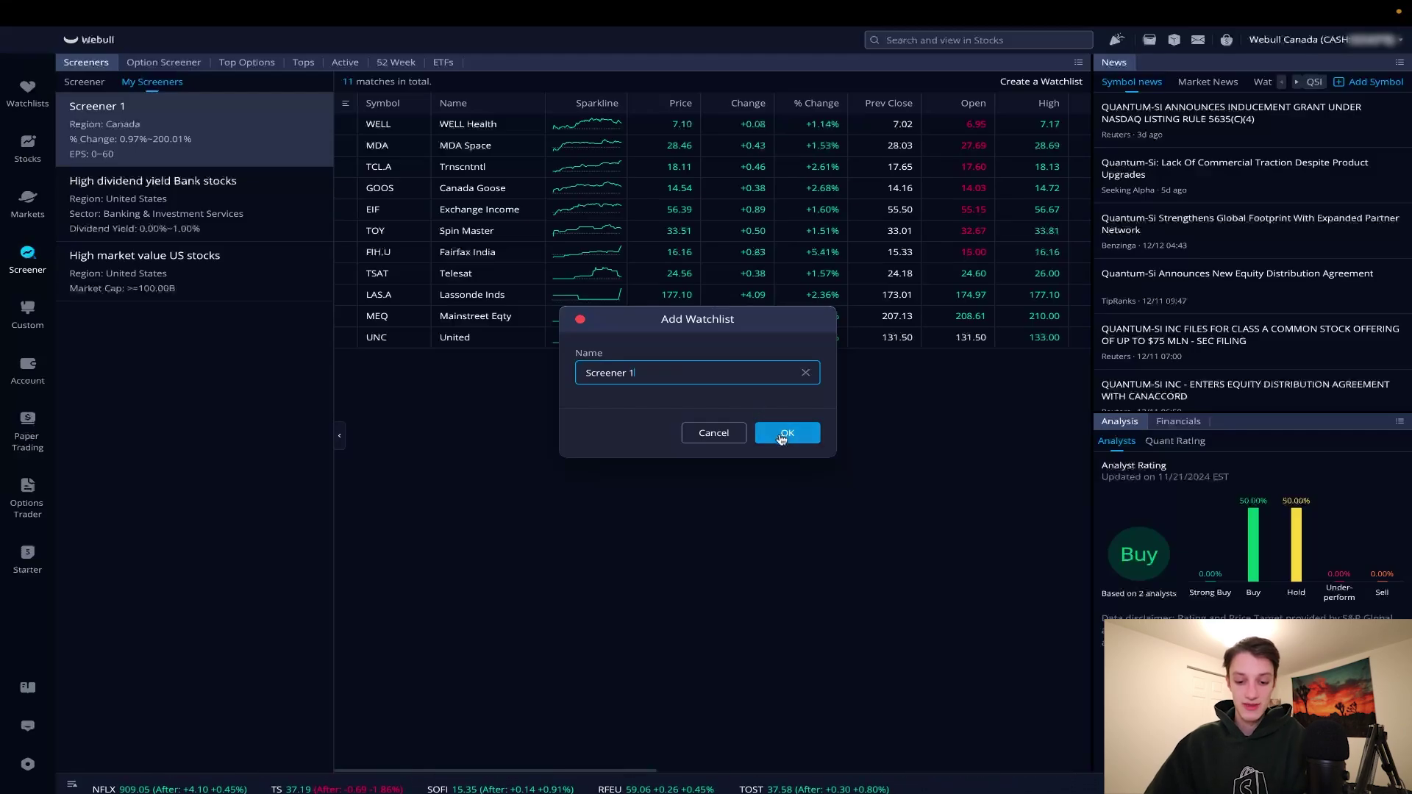
left_click(780, 434)
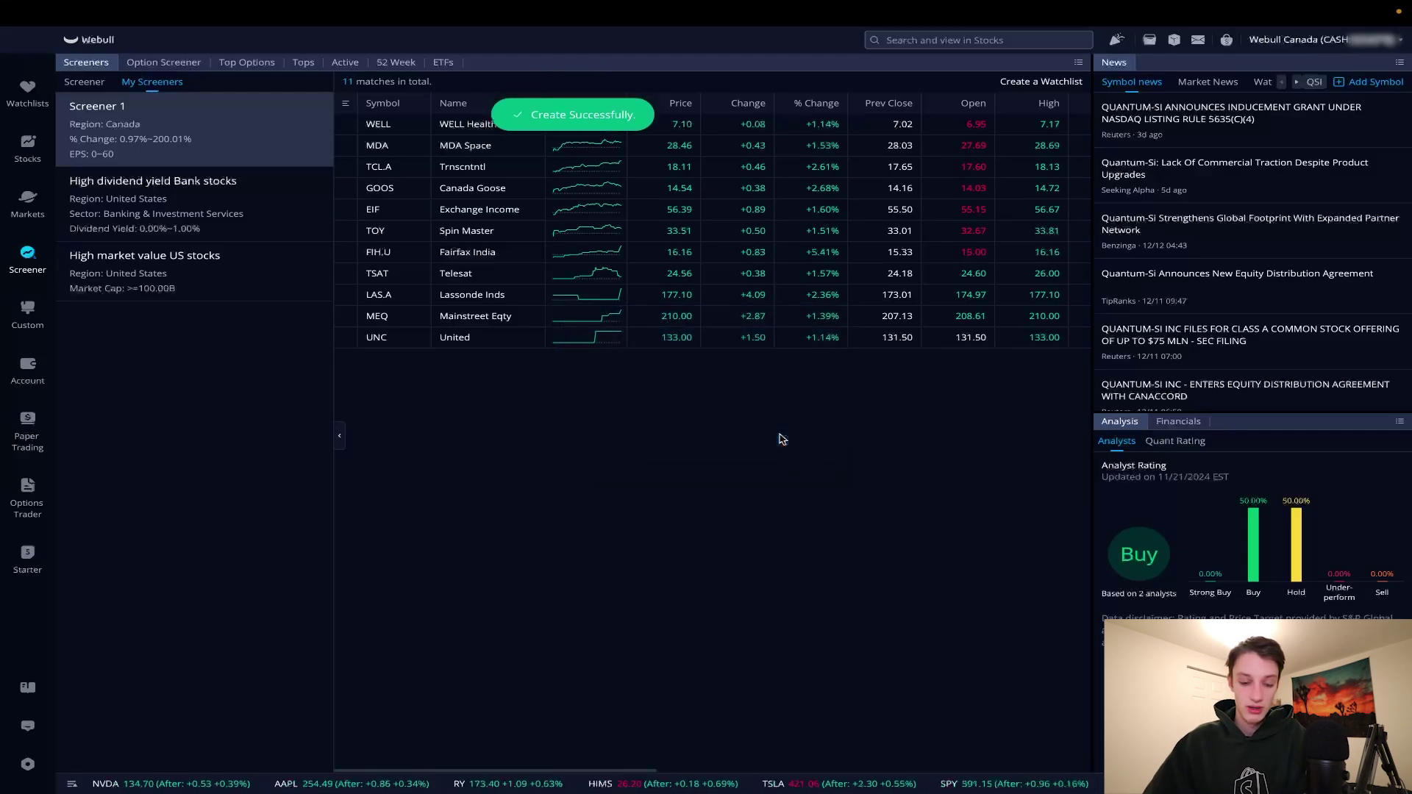
left_click(25, 89)
left_click(425, 84)
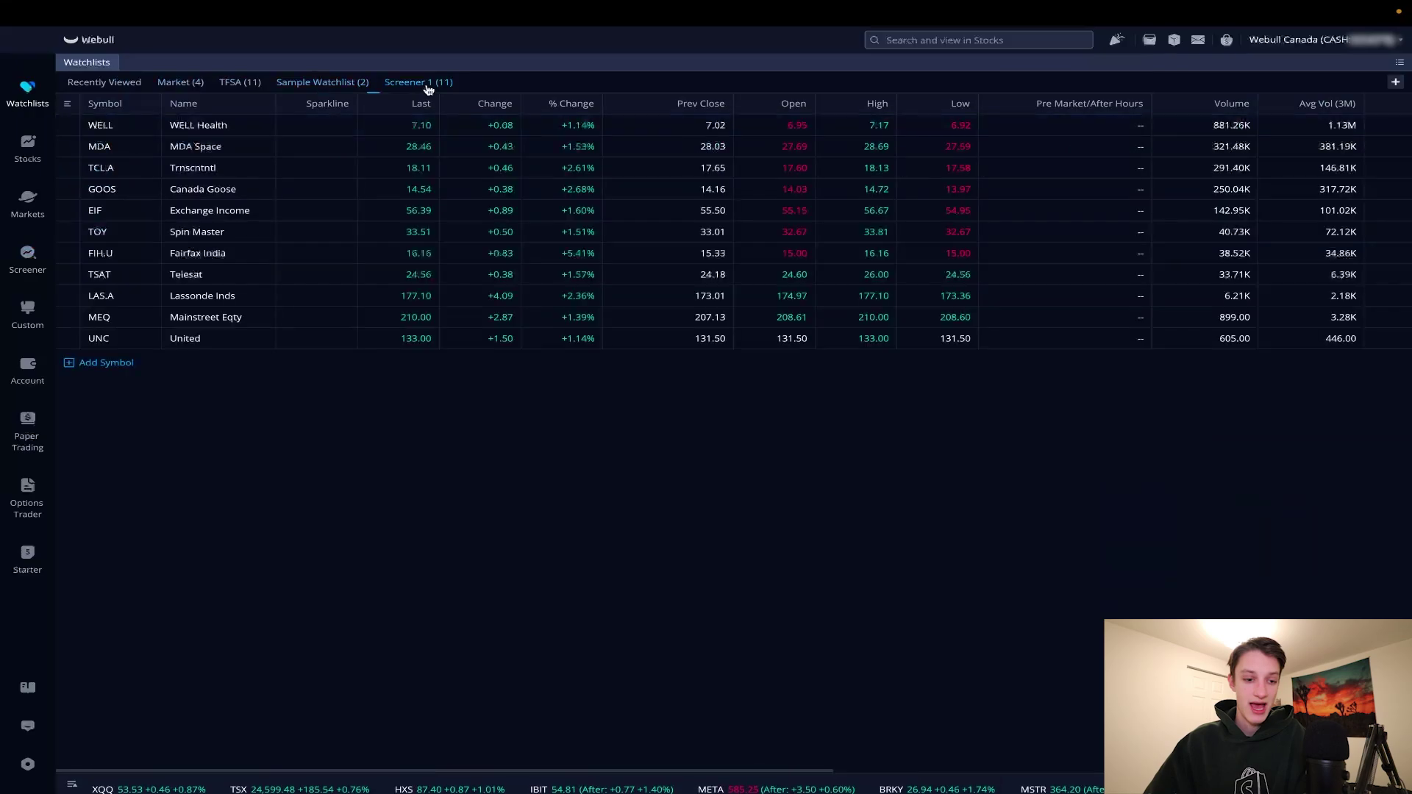
left_click(28, 255)
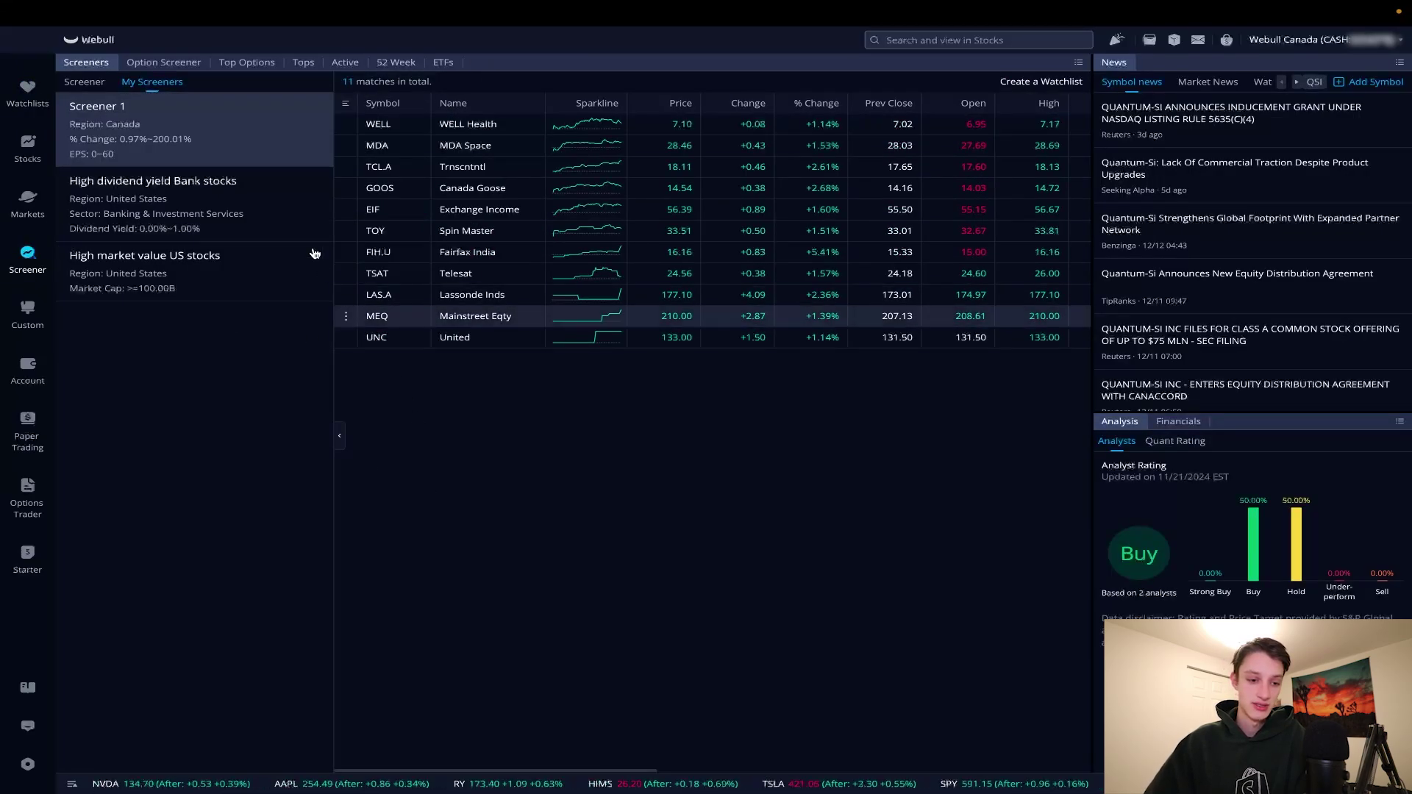
left_click(163, 62)
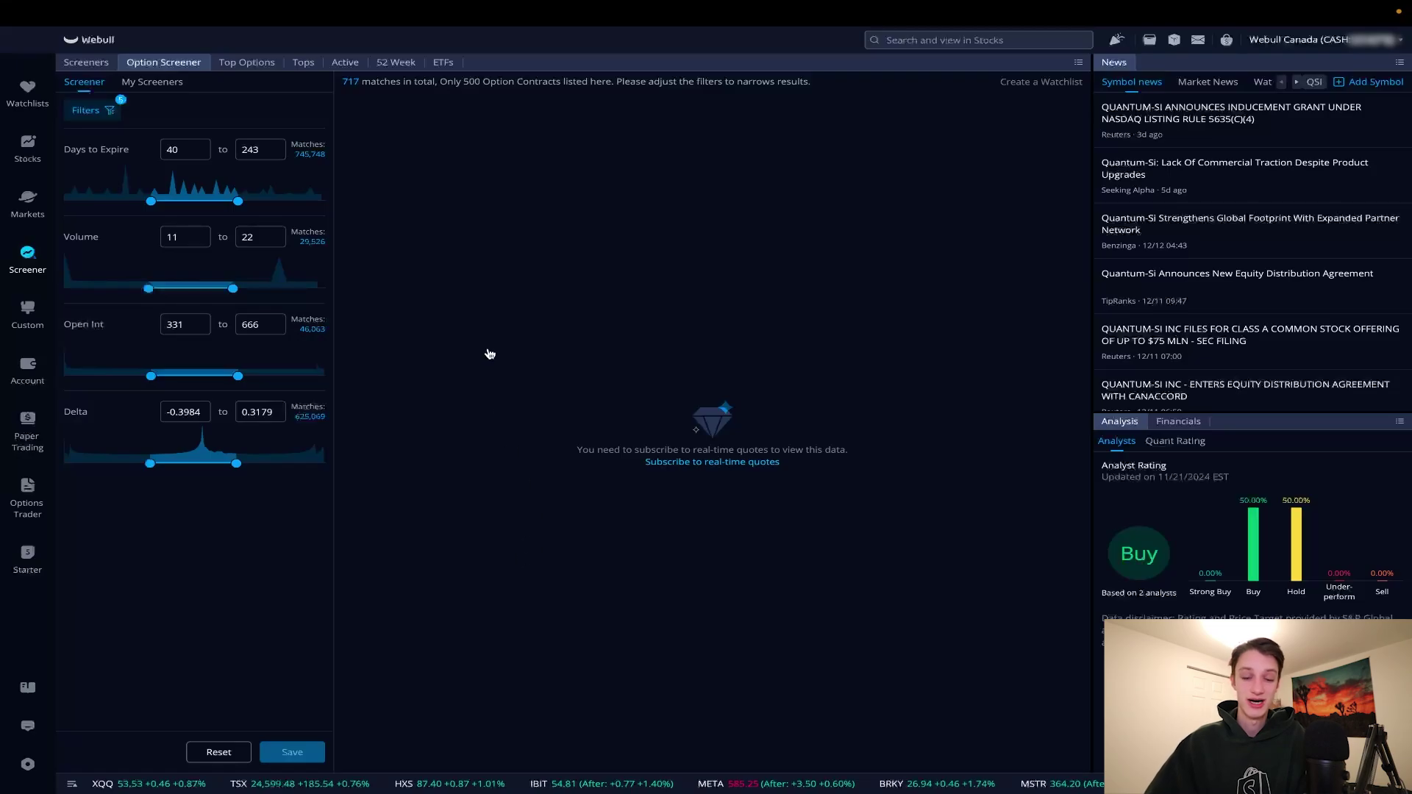
left_click(246, 62)
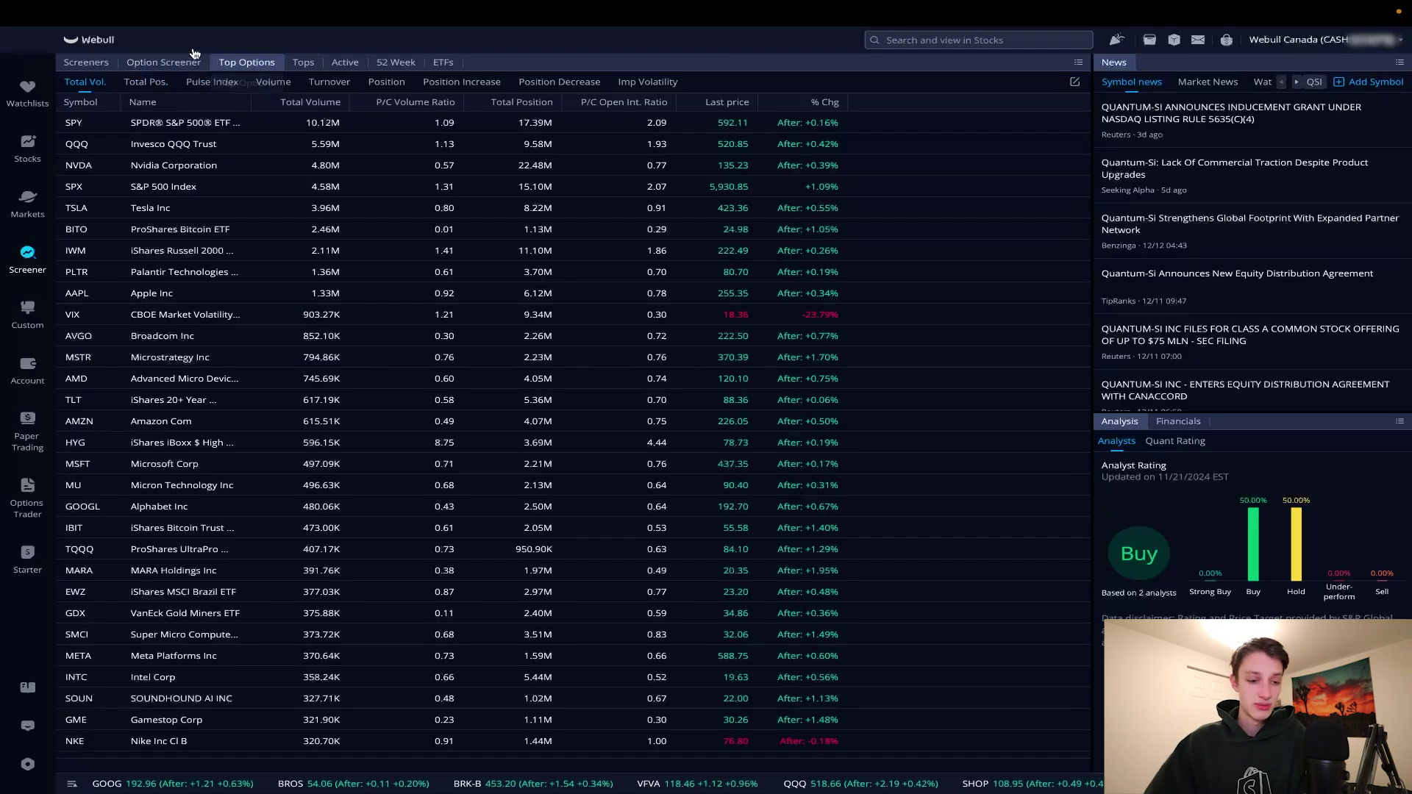
left_click(304, 65)
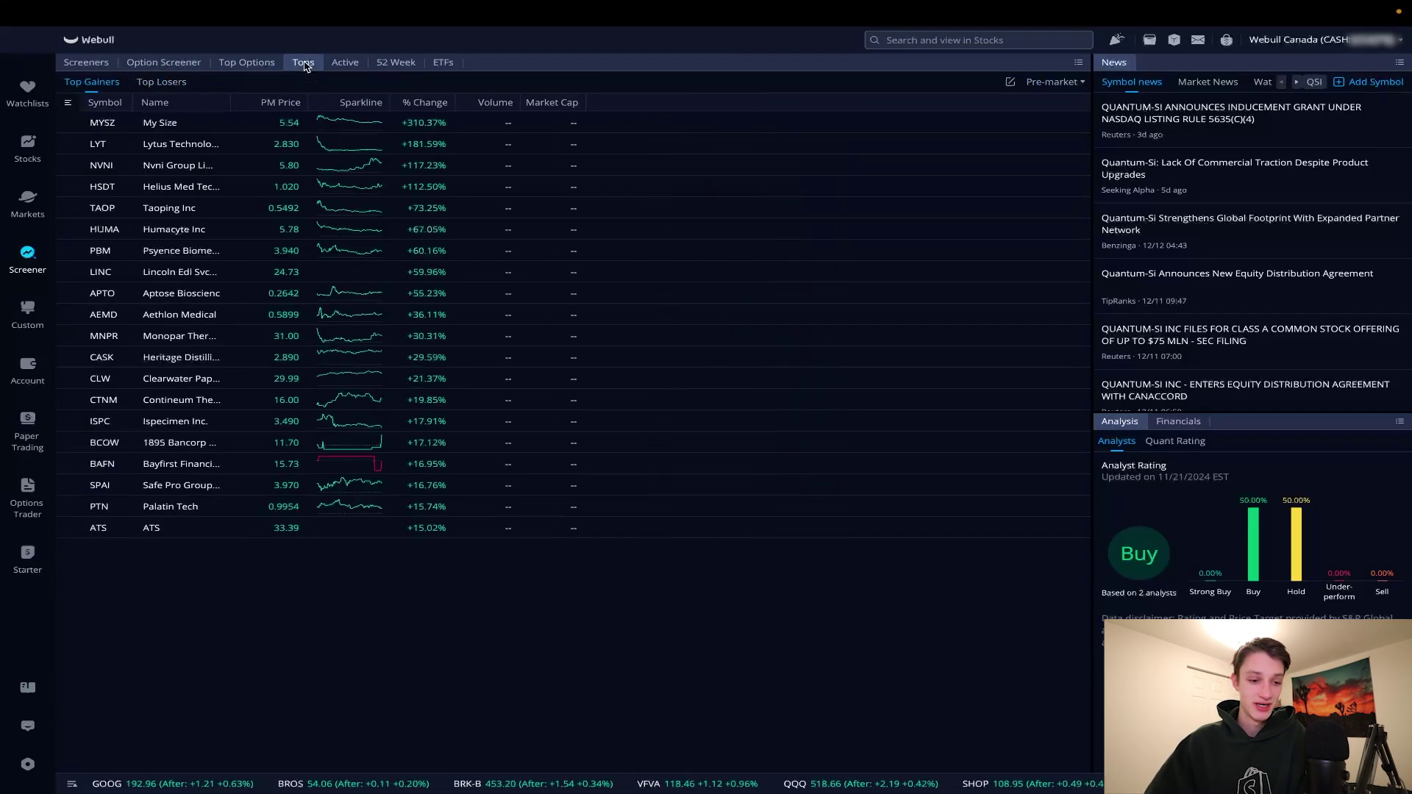
left_click(347, 64)
left_click(396, 64)
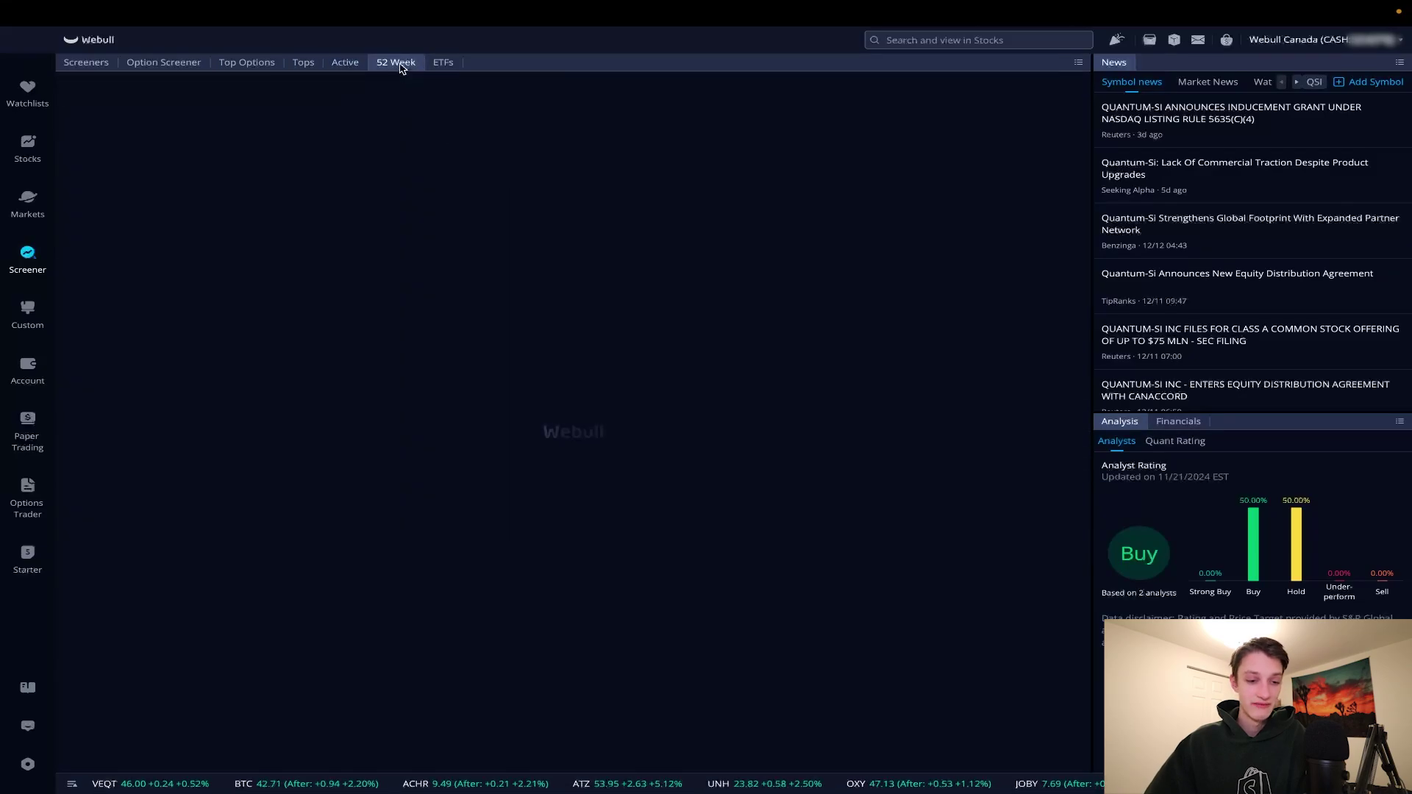
left_click(443, 65)
left_click(95, 64)
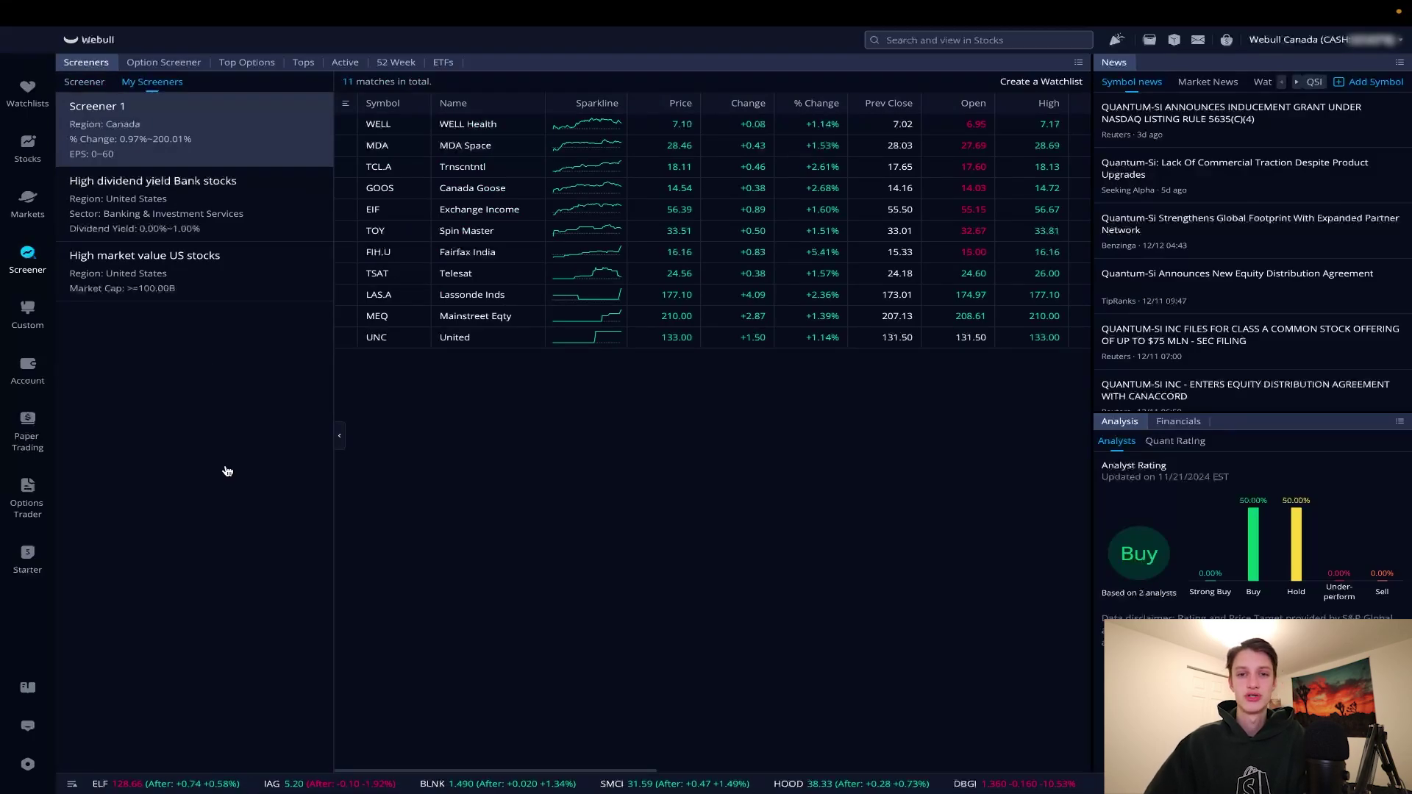
left_click(31, 311)
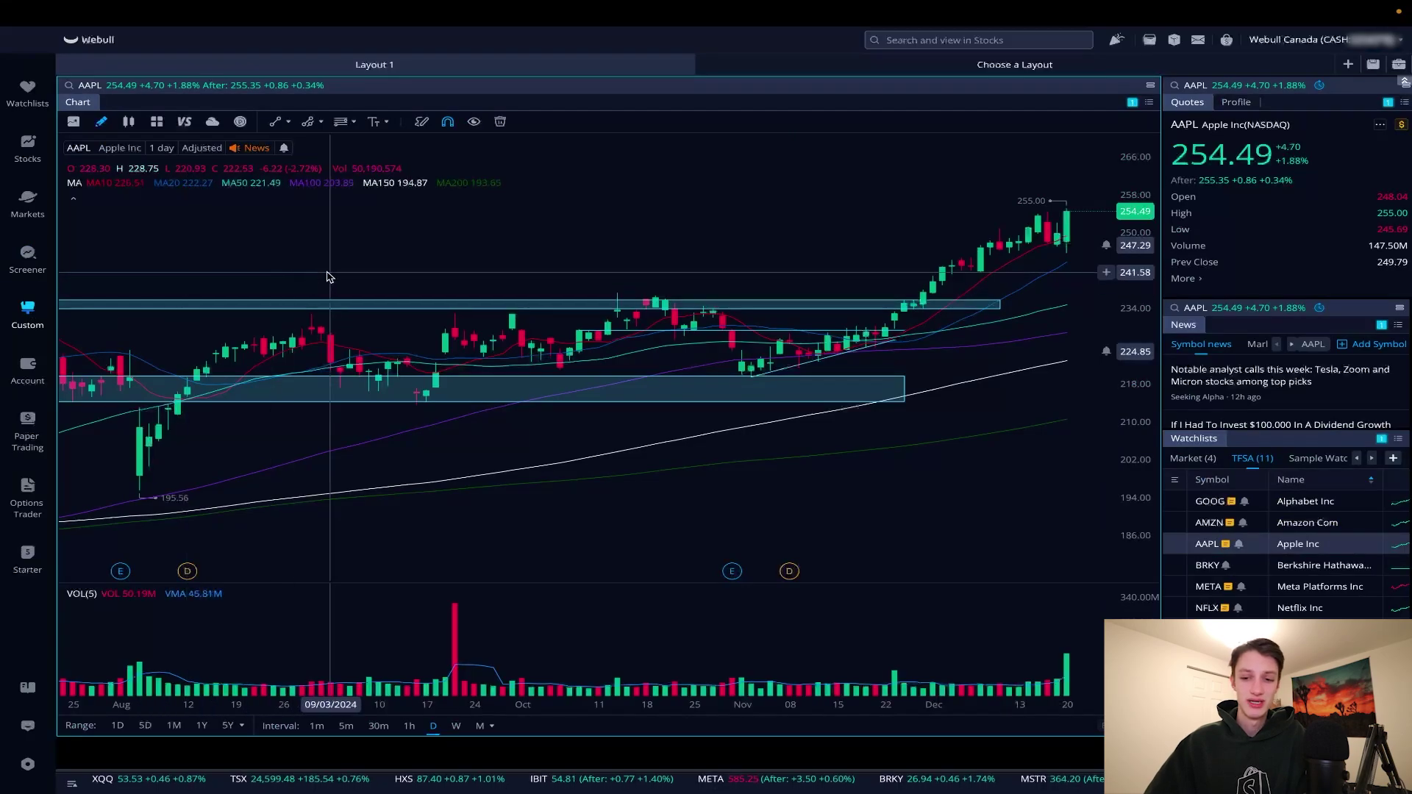
- Close Layout 1 and start a new Blank Layout from the default layouts
scroll(579, 214, "down", 1)
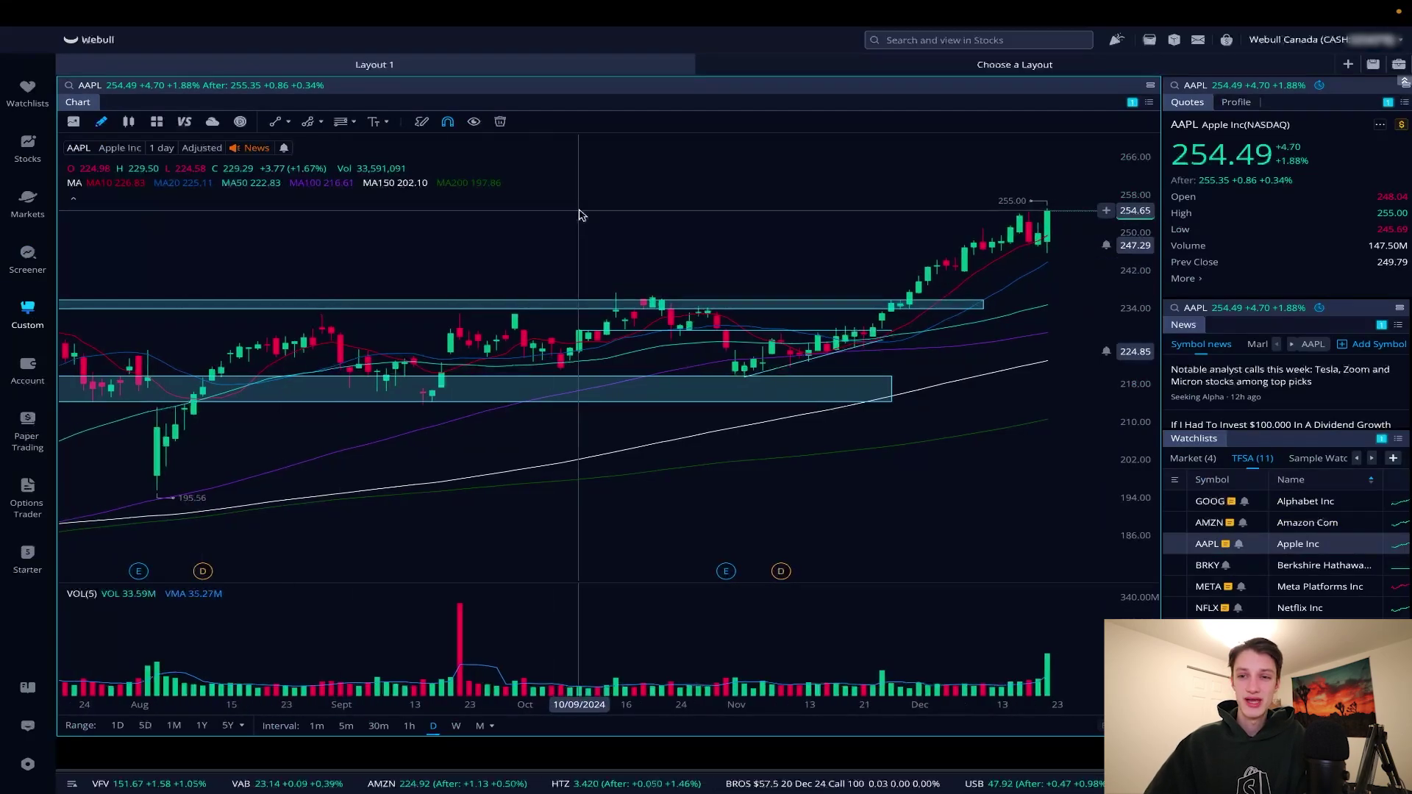
left_click(805, 69)
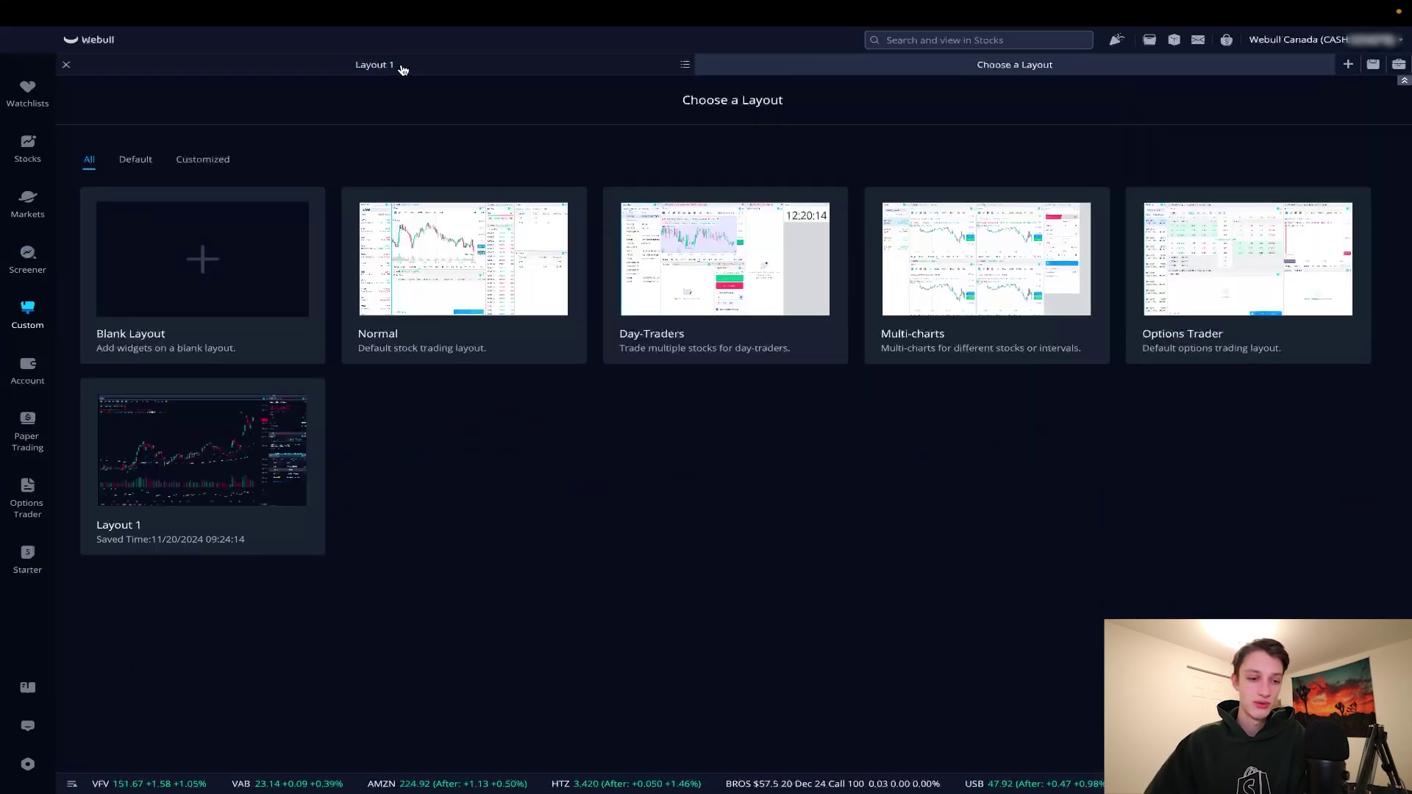
left_click(67, 65)
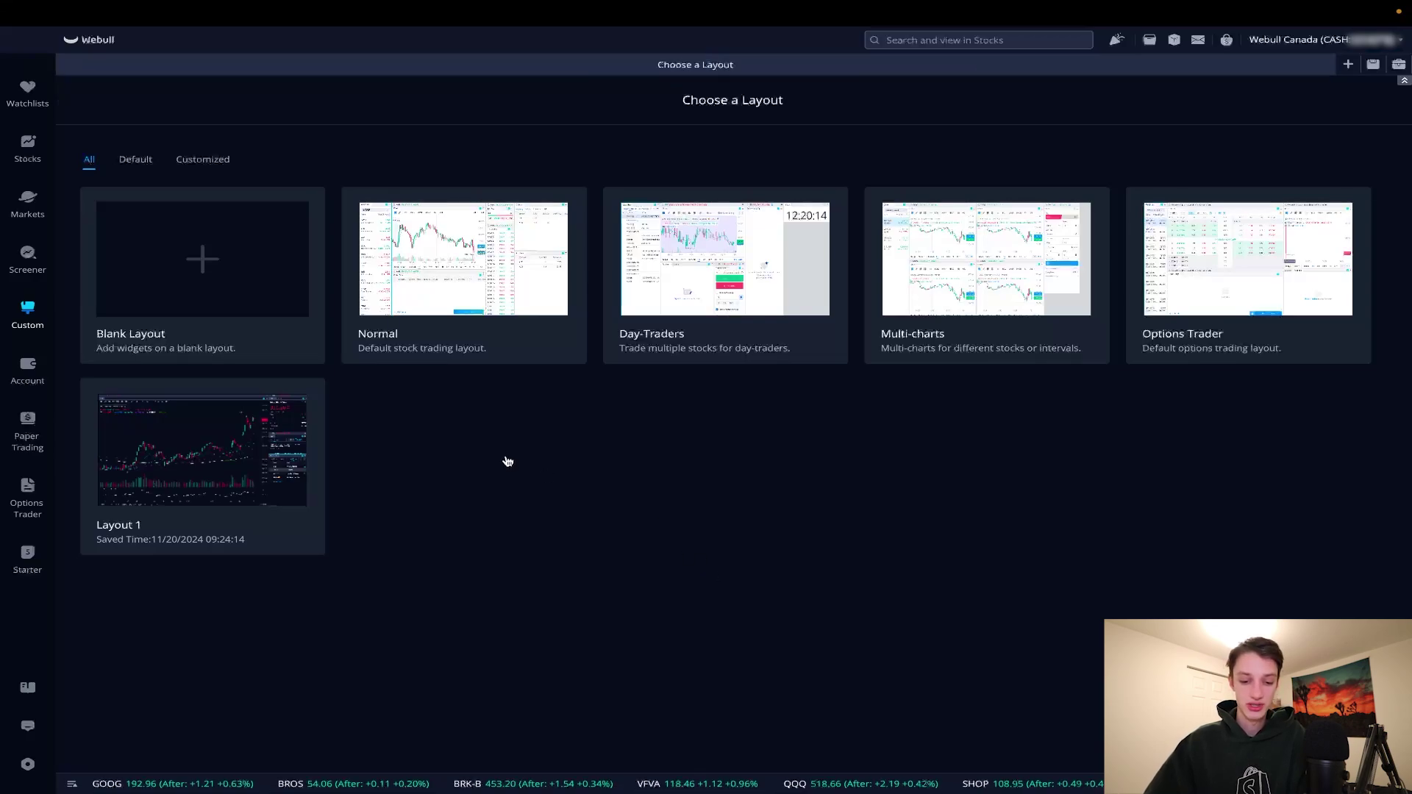
left_click(135, 159)
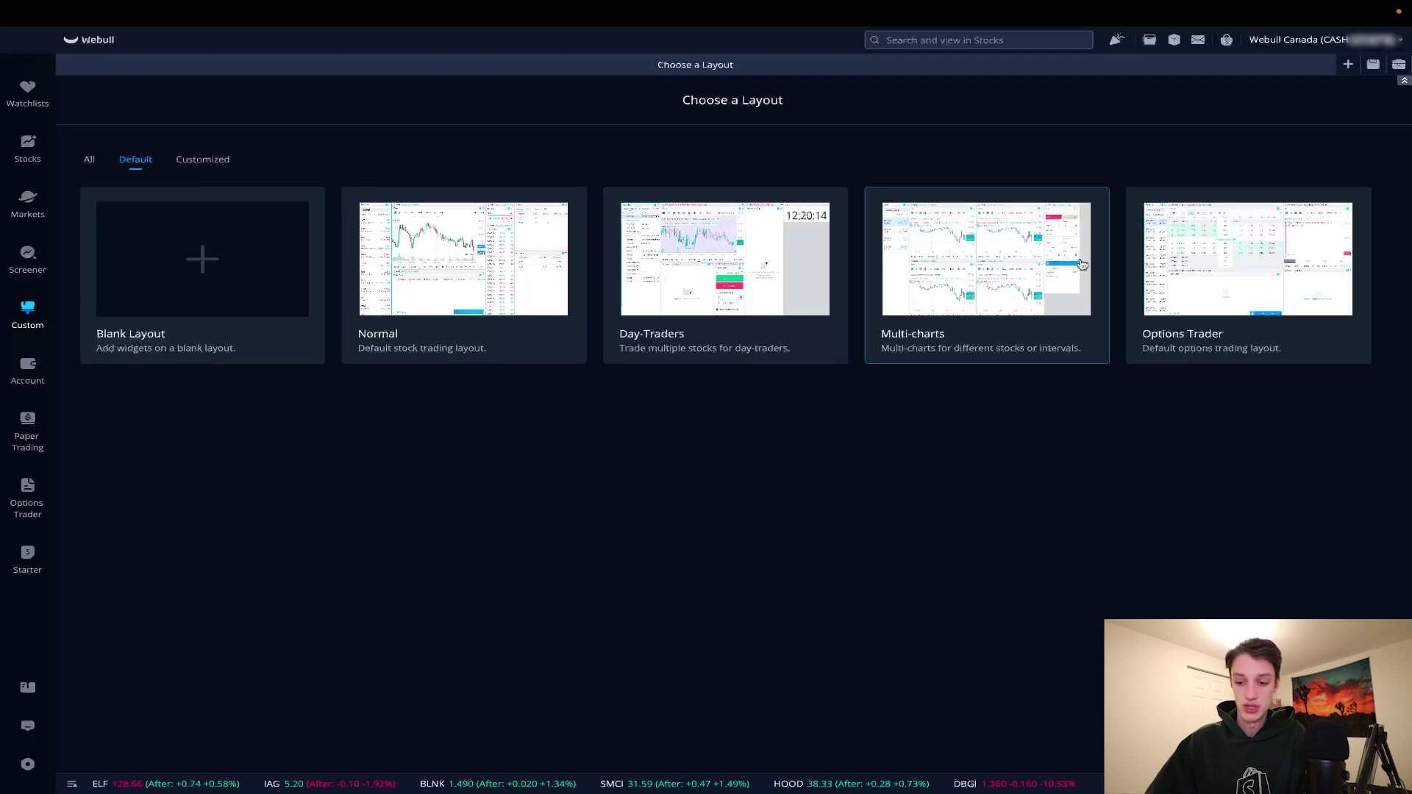
left_click(199, 255)
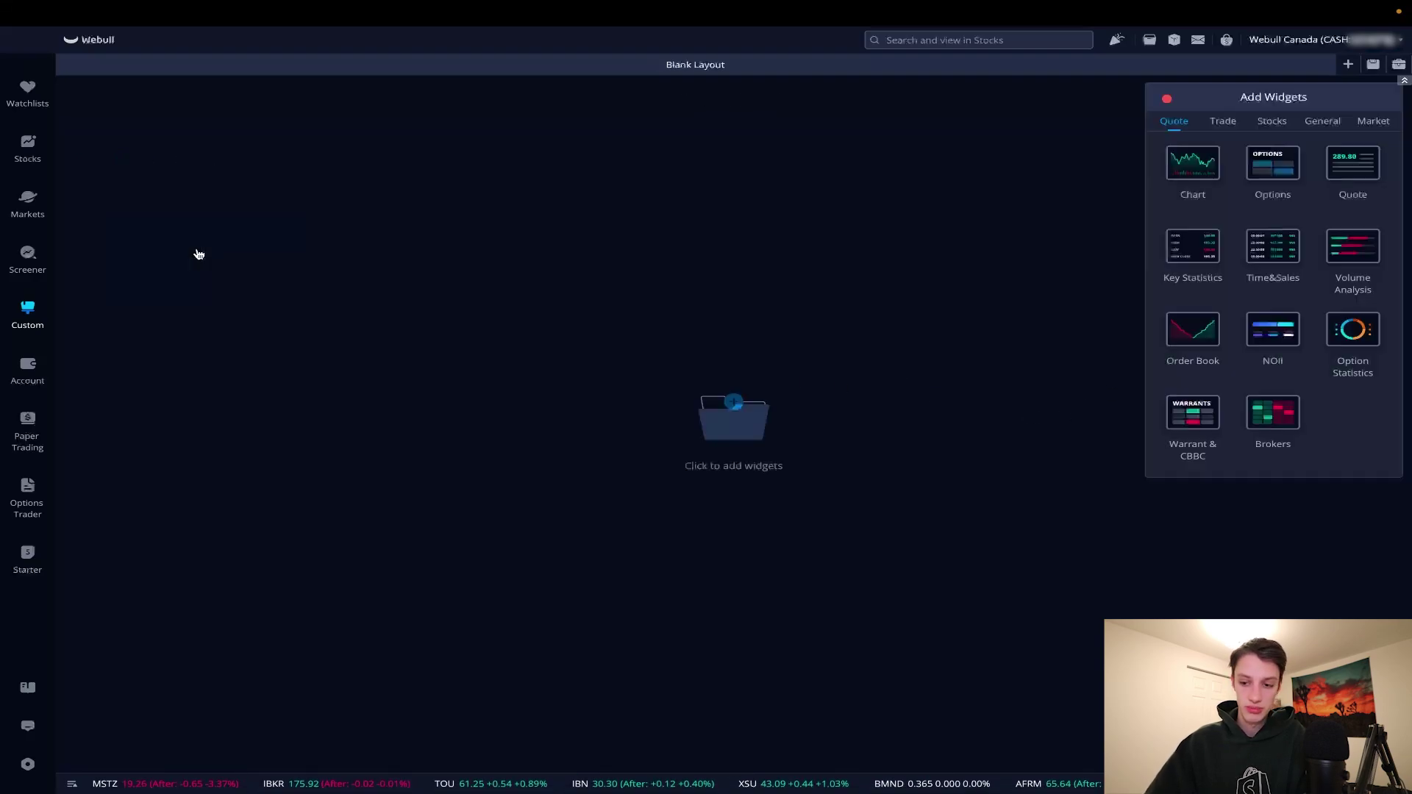
- Add an enlarged SPY chart plus Order Entry, Financials, Watchlists and Clock widgets
left_click(1203, 171)
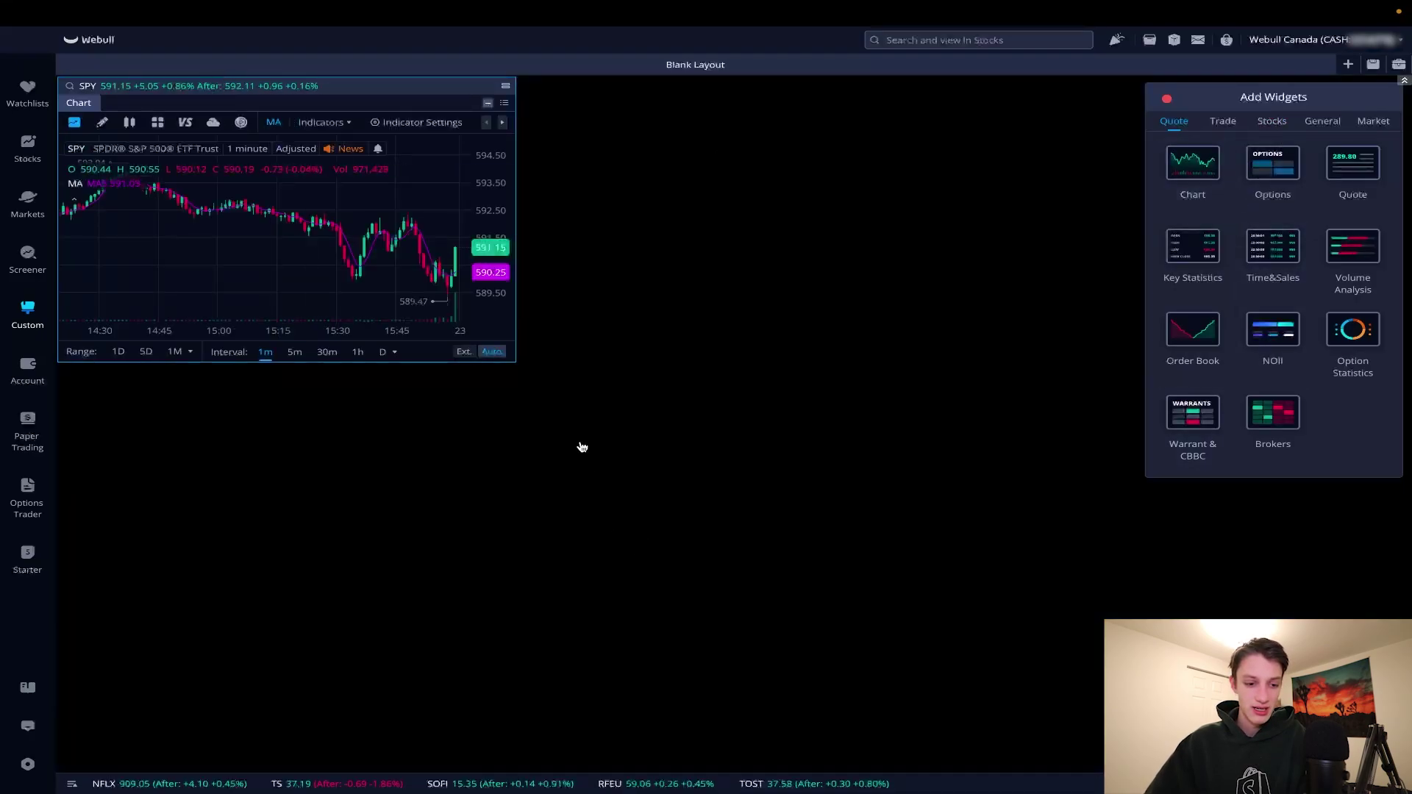
left_click_drag(514, 360, 1144, 633)
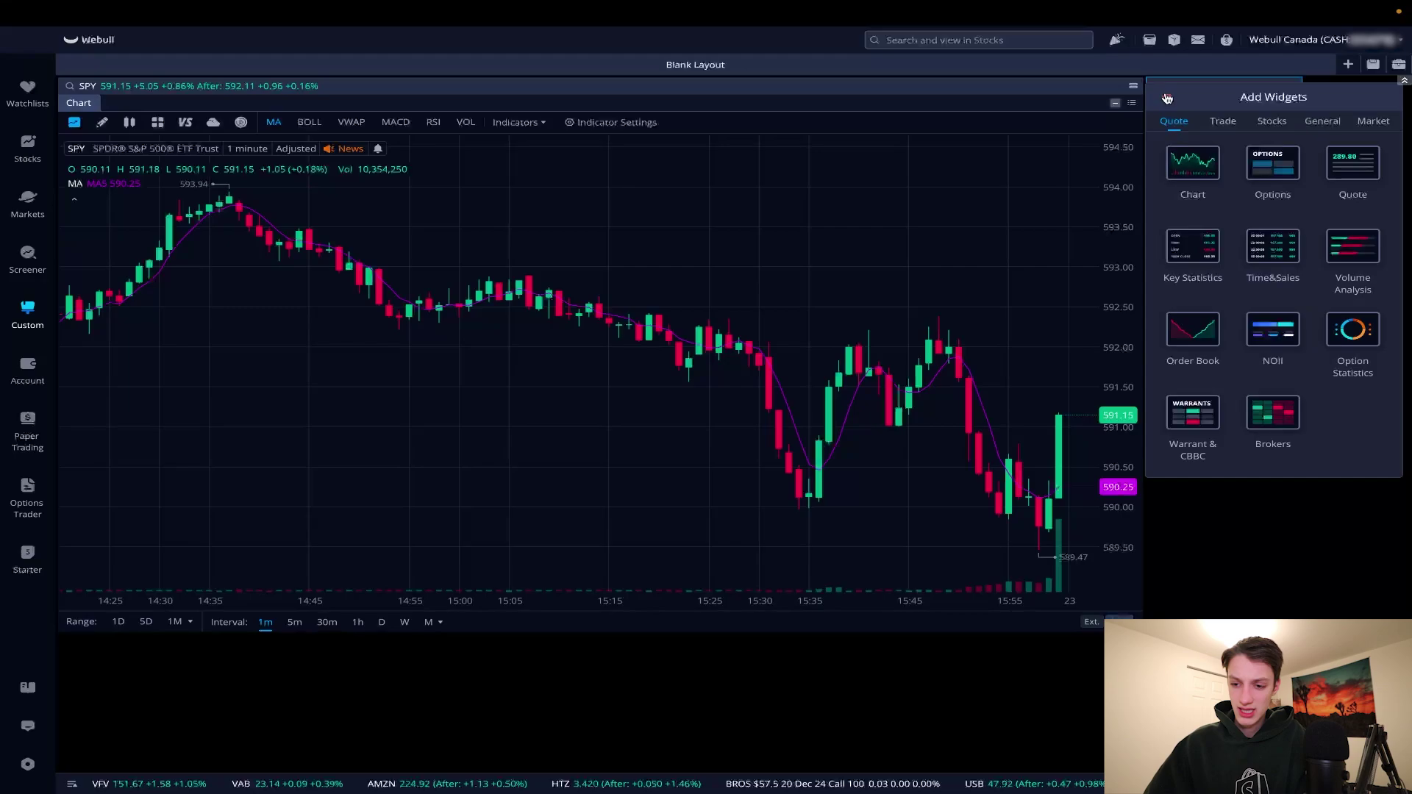
left_click(1223, 121)
left_click(1189, 163)
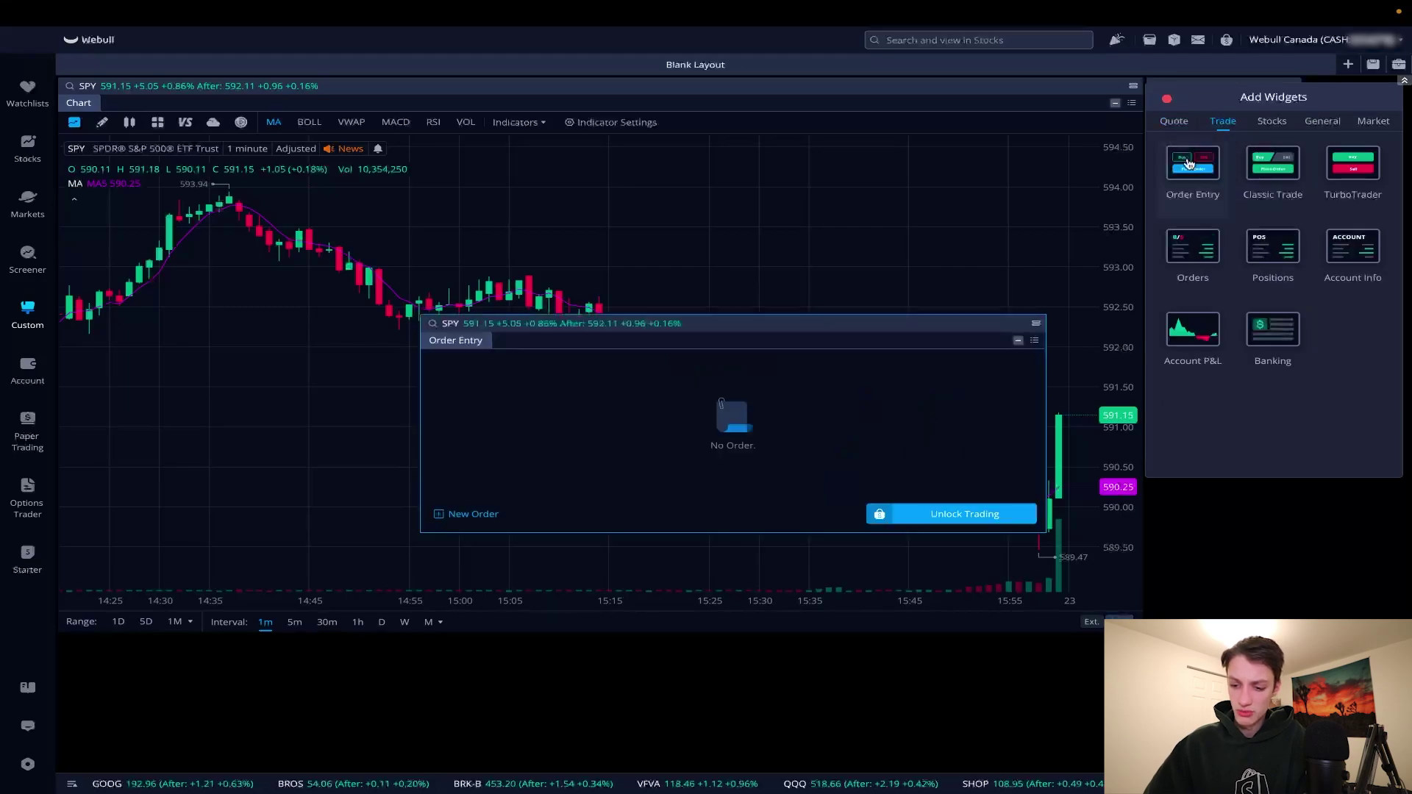
left_click(1272, 121)
left_click(1193, 247)
left_click(1323, 120)
left_click(1193, 164)
left_click(1193, 327)
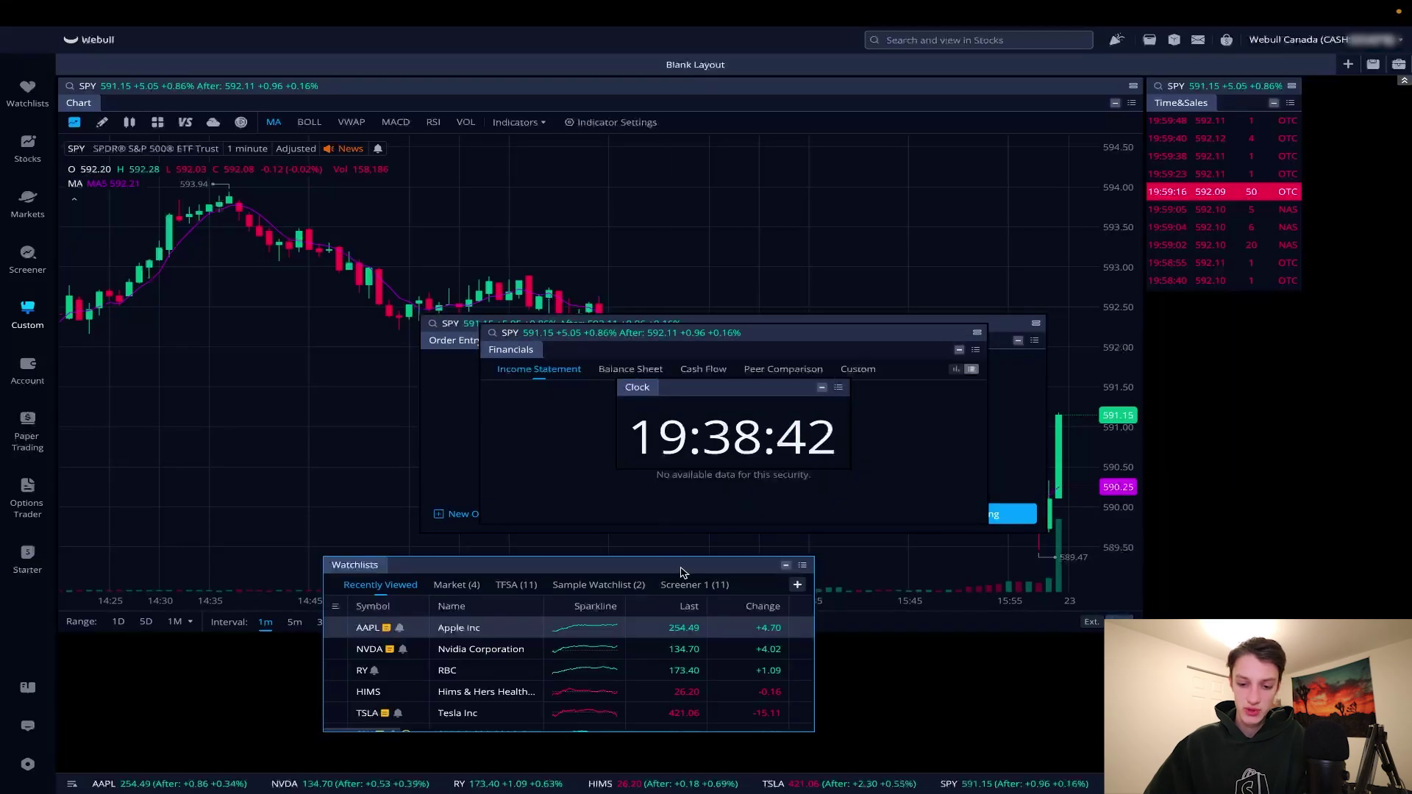
- Dock Time&Sales, clock and watchlist on the right, financials bottom-left, order entry below the chart
left_click_drag(682, 573, 724, 448)
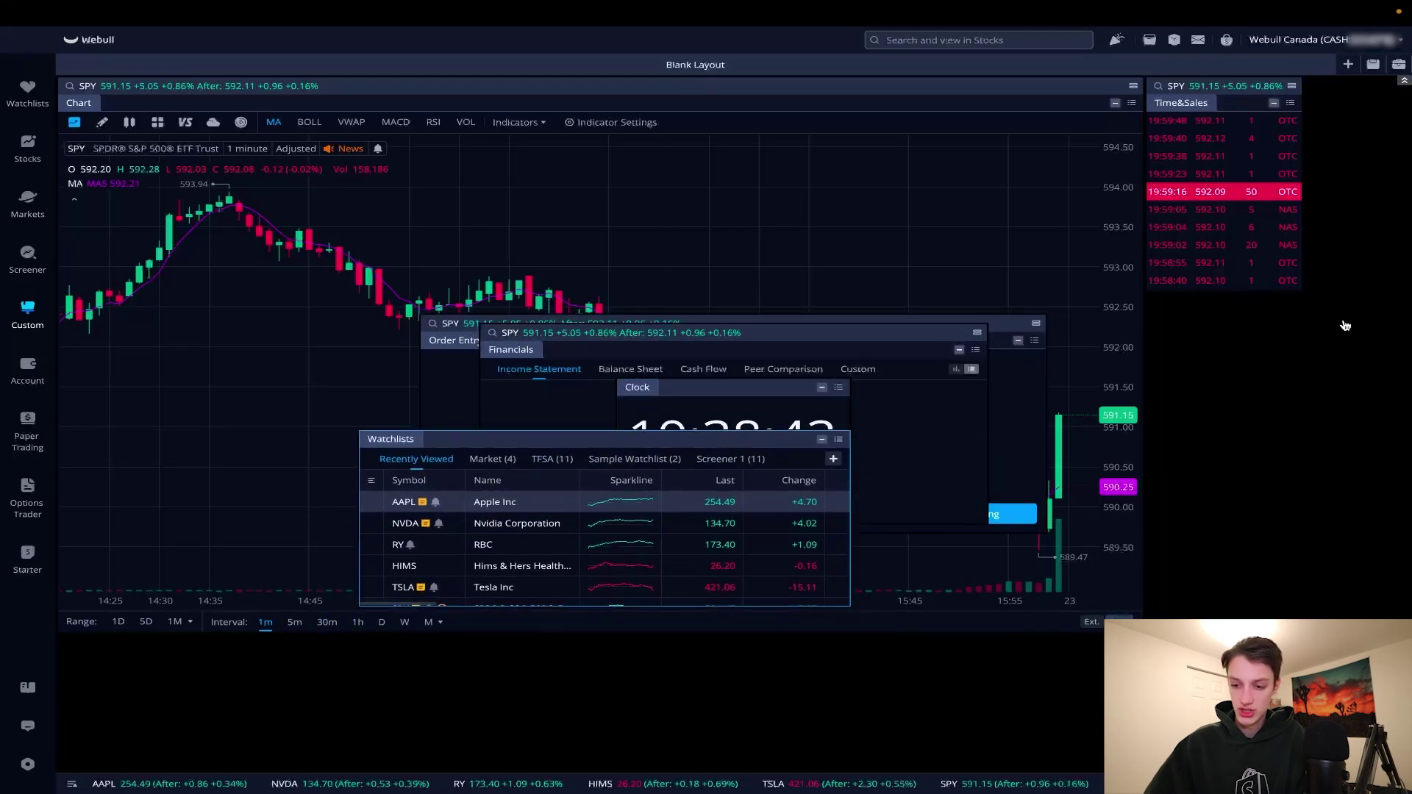
left_click_drag(1302, 292, 1407, 300)
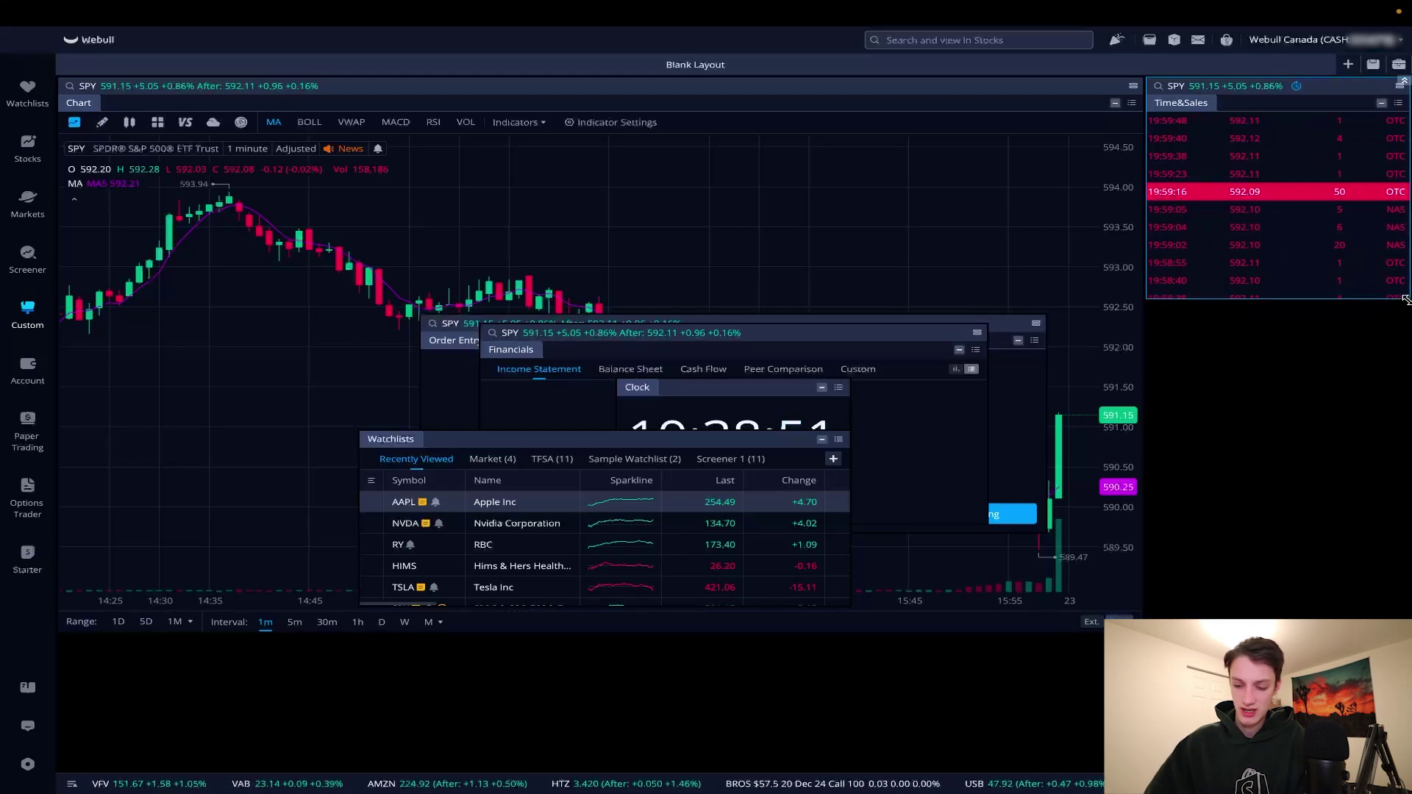
left_click_drag(742, 409, 1272, 332)
left_click_drag(511, 349, 81, 601)
mouse_move(761, 86)
left_mouse_down()
mouse_move(782, 542)
mouse_move(760, 85)
left_mouse_up()
left_click_drag(728, 324, 728, 262)
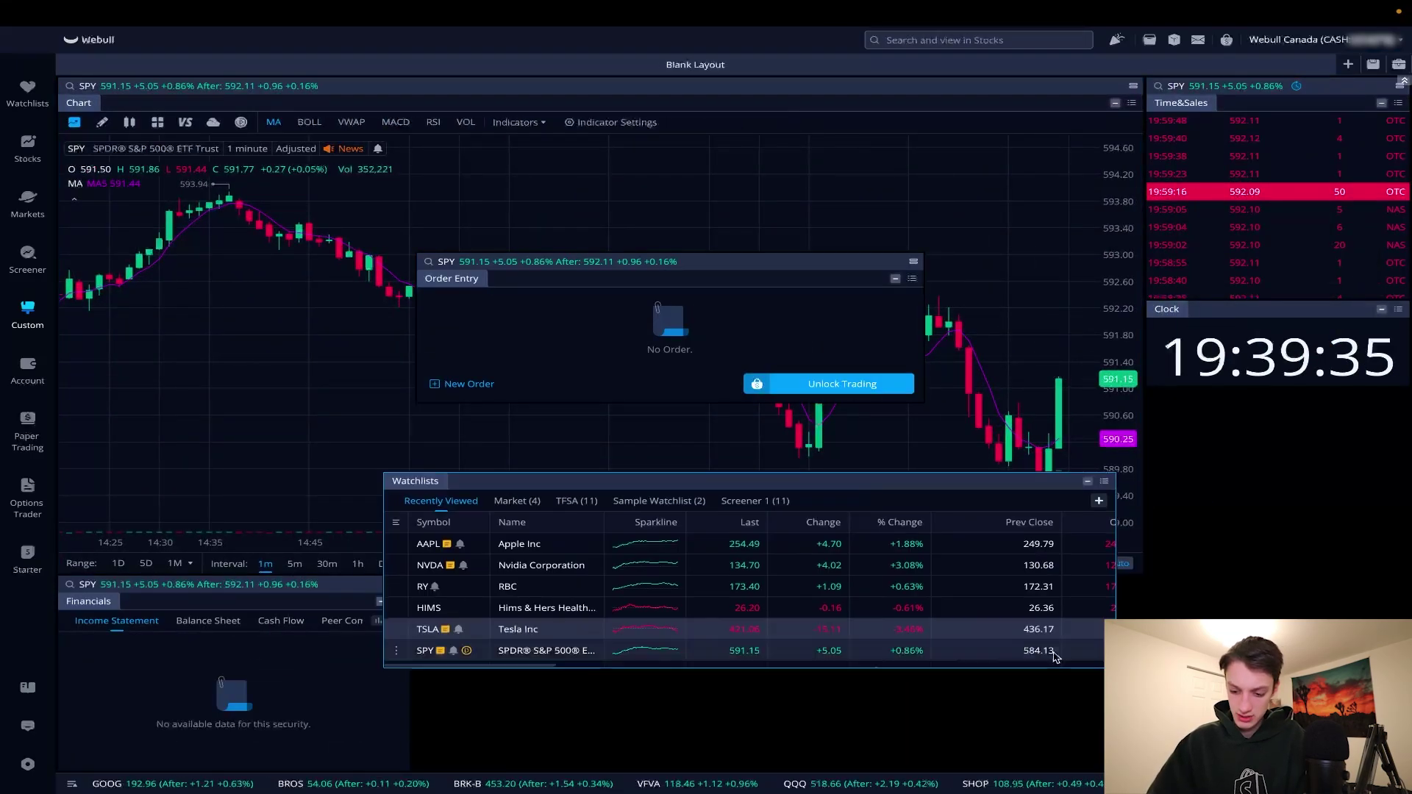
left_click_drag(662, 473, 1214, 404)
left_click_drag(1277, 599, 1408, 620)
left_click_drag(835, 291, 829, 612)
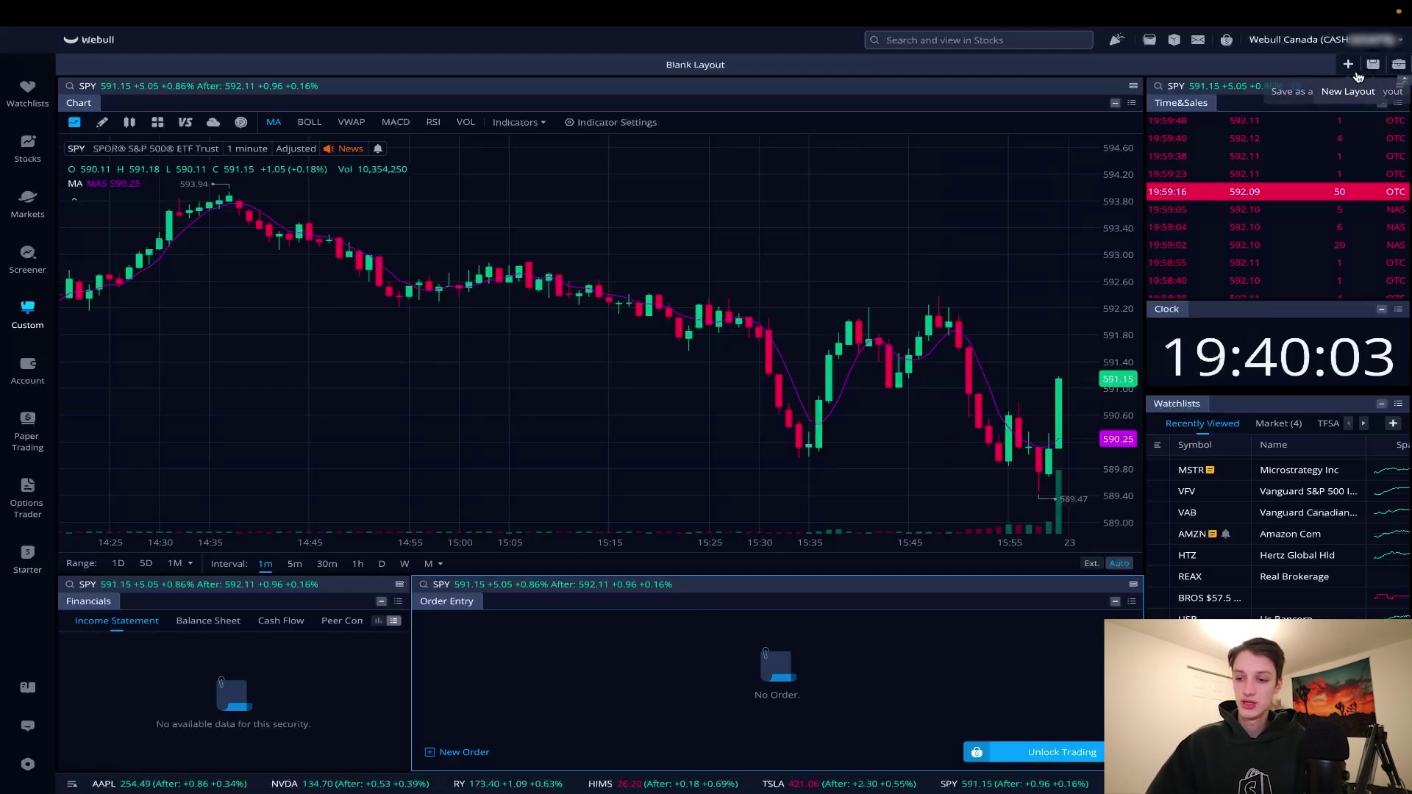
- Save the current arrangement as a custom layout named 'Example Layout'
left_click(1373, 67)
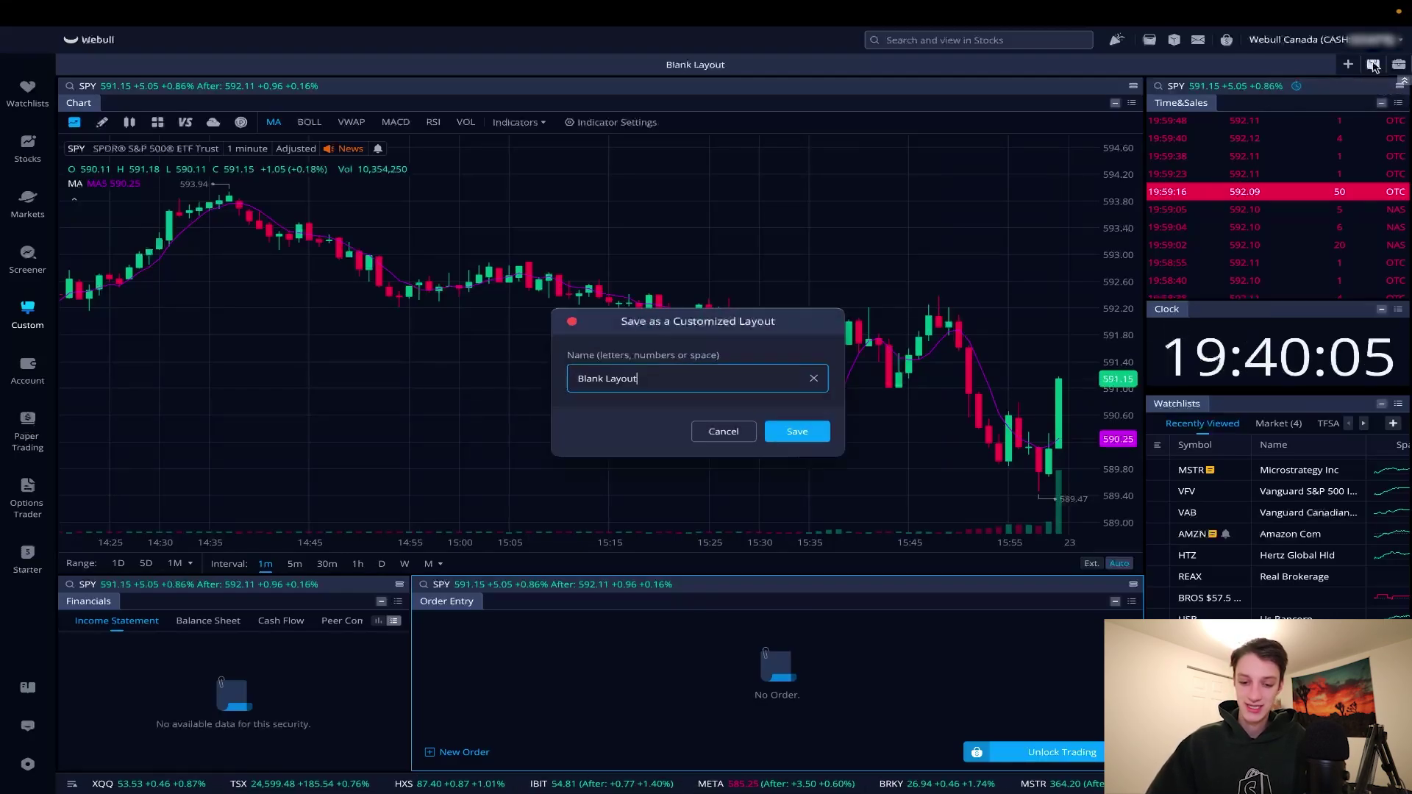
triple_click(694, 379)
type("Example Layout")
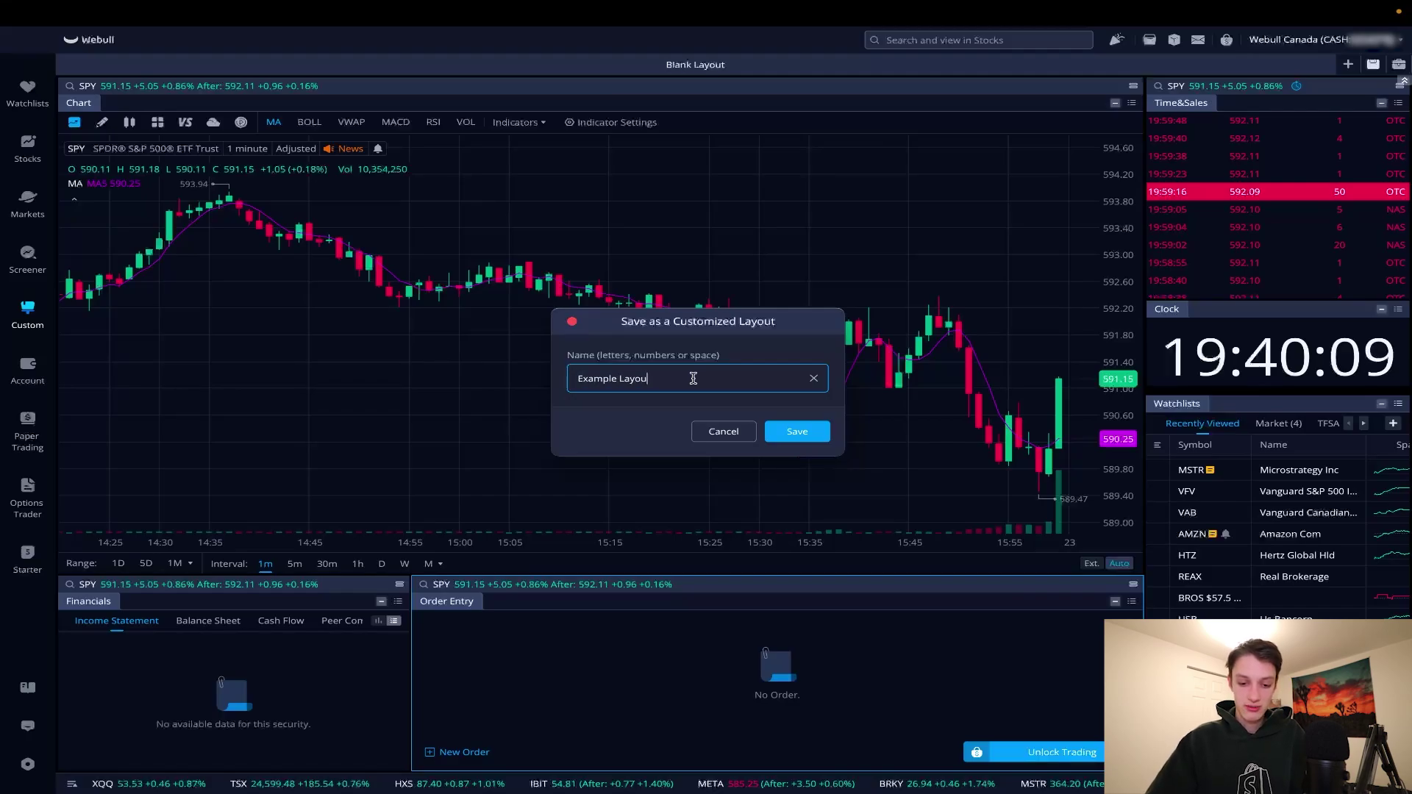
left_click(782, 431)
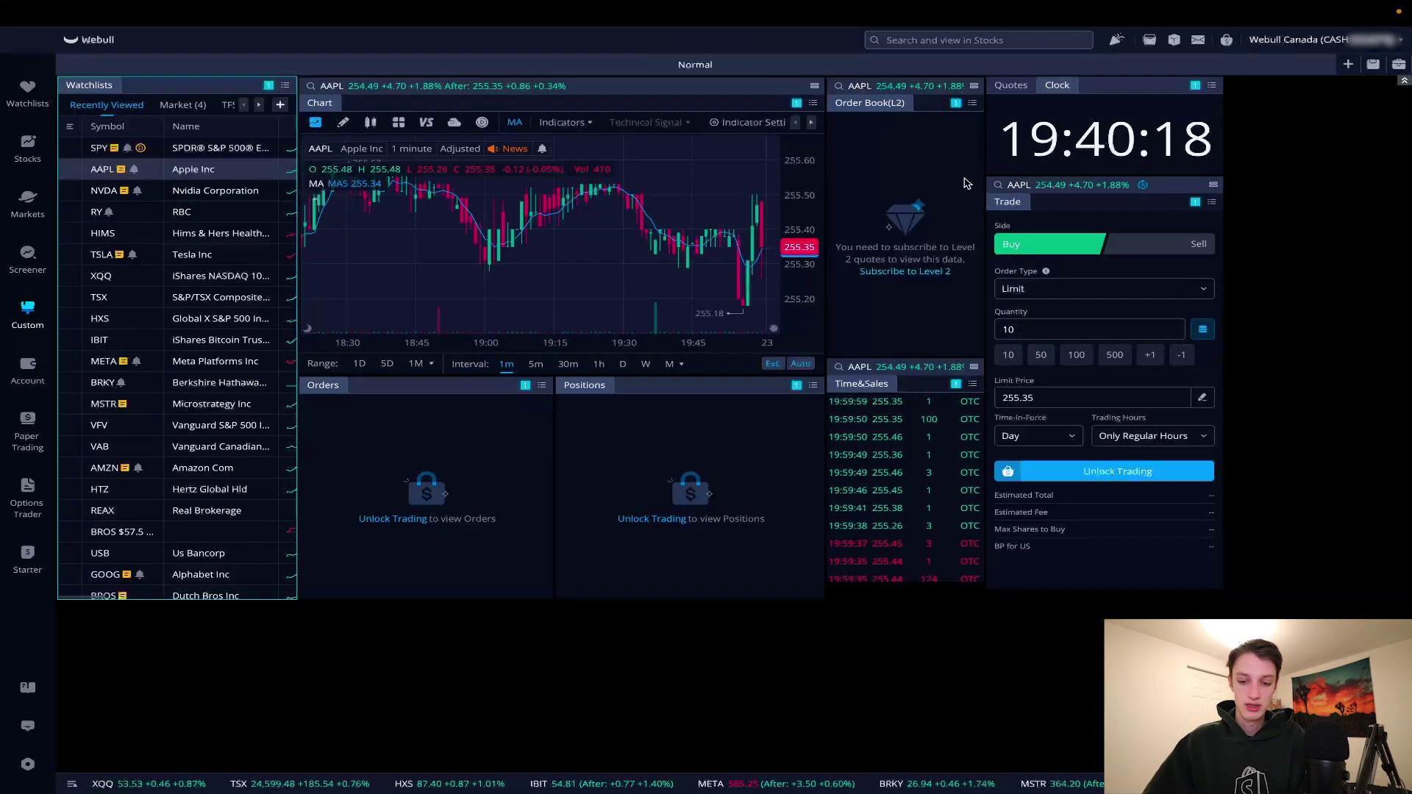
- Open Example Layout from All layouts in a new tab and close the Normal tab
left_click(1345, 66)
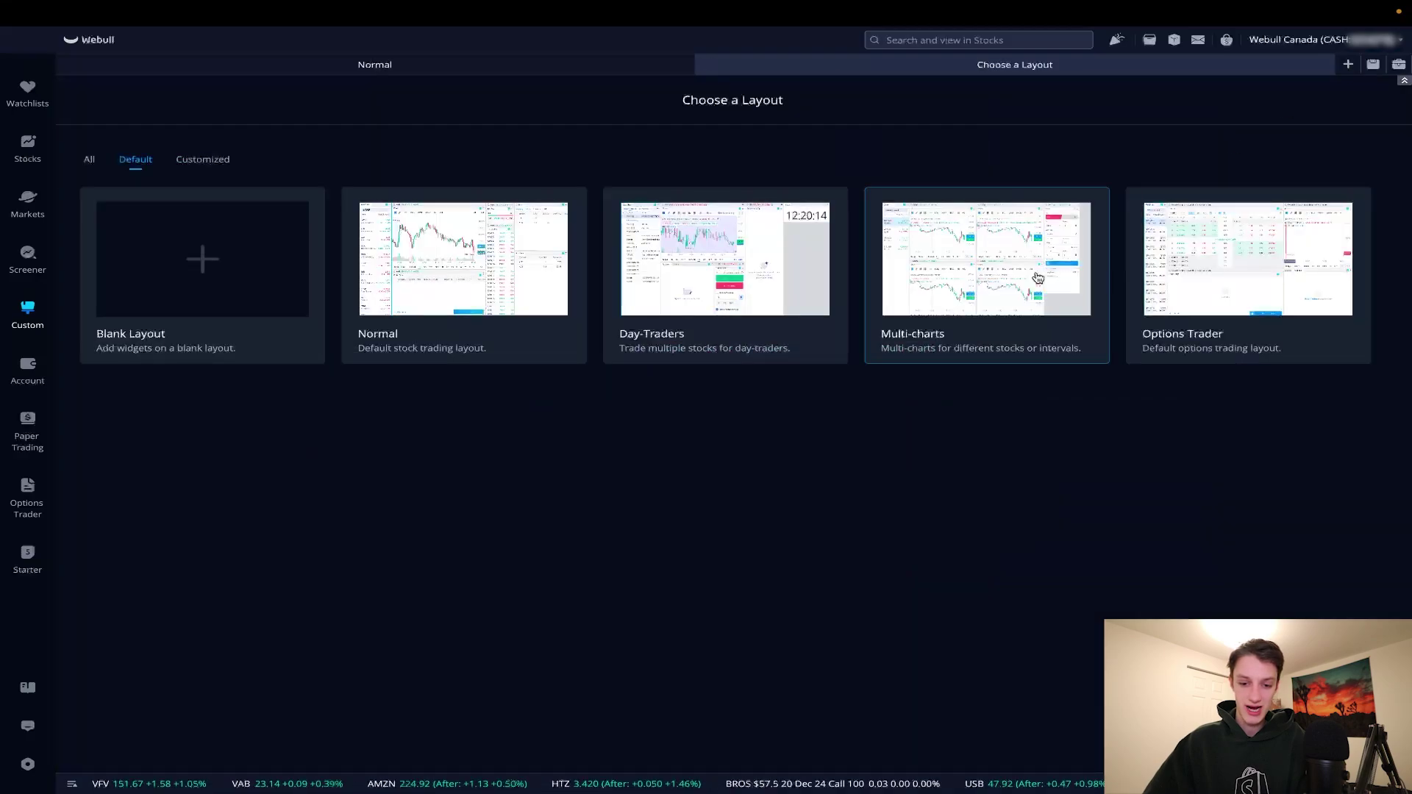
left_click(90, 160)
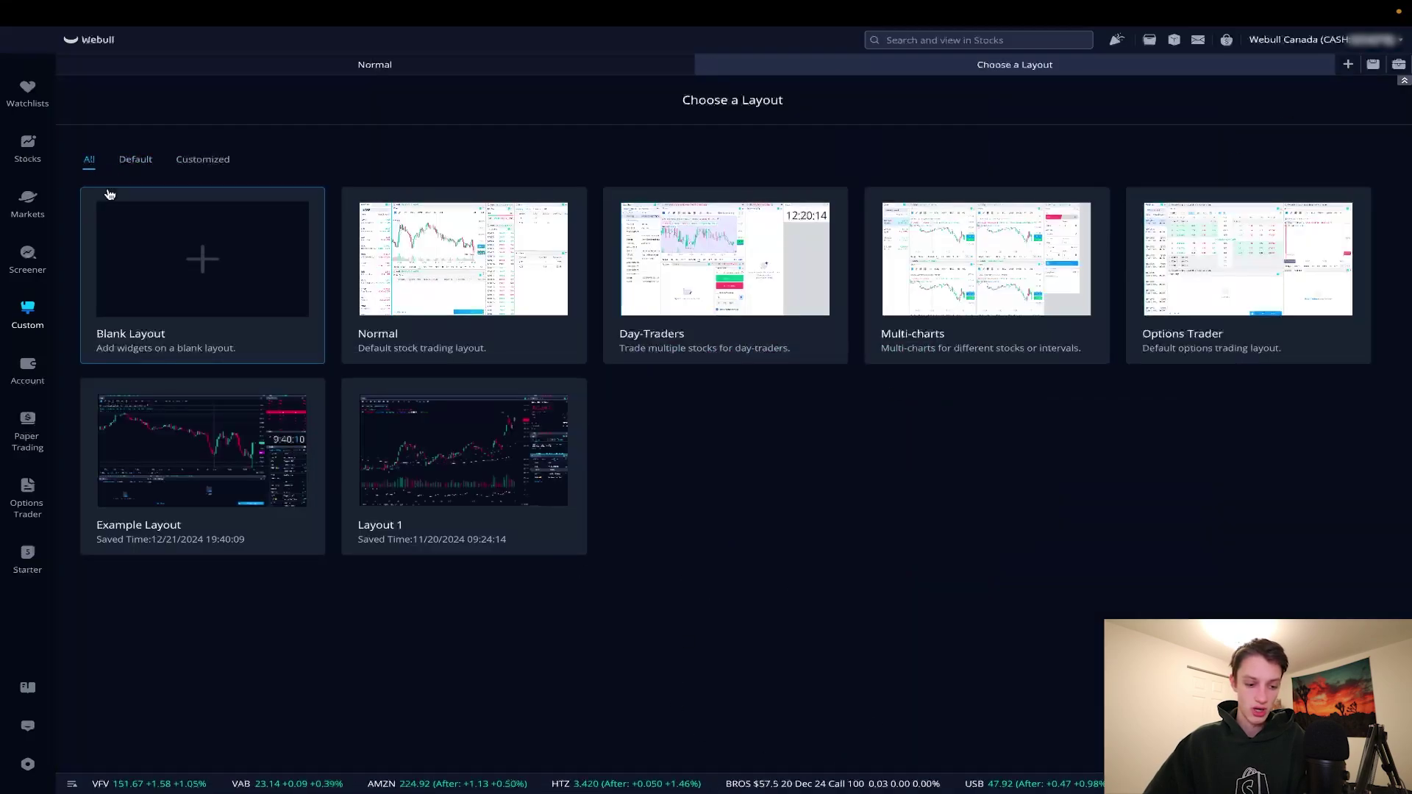
left_click(184, 478)
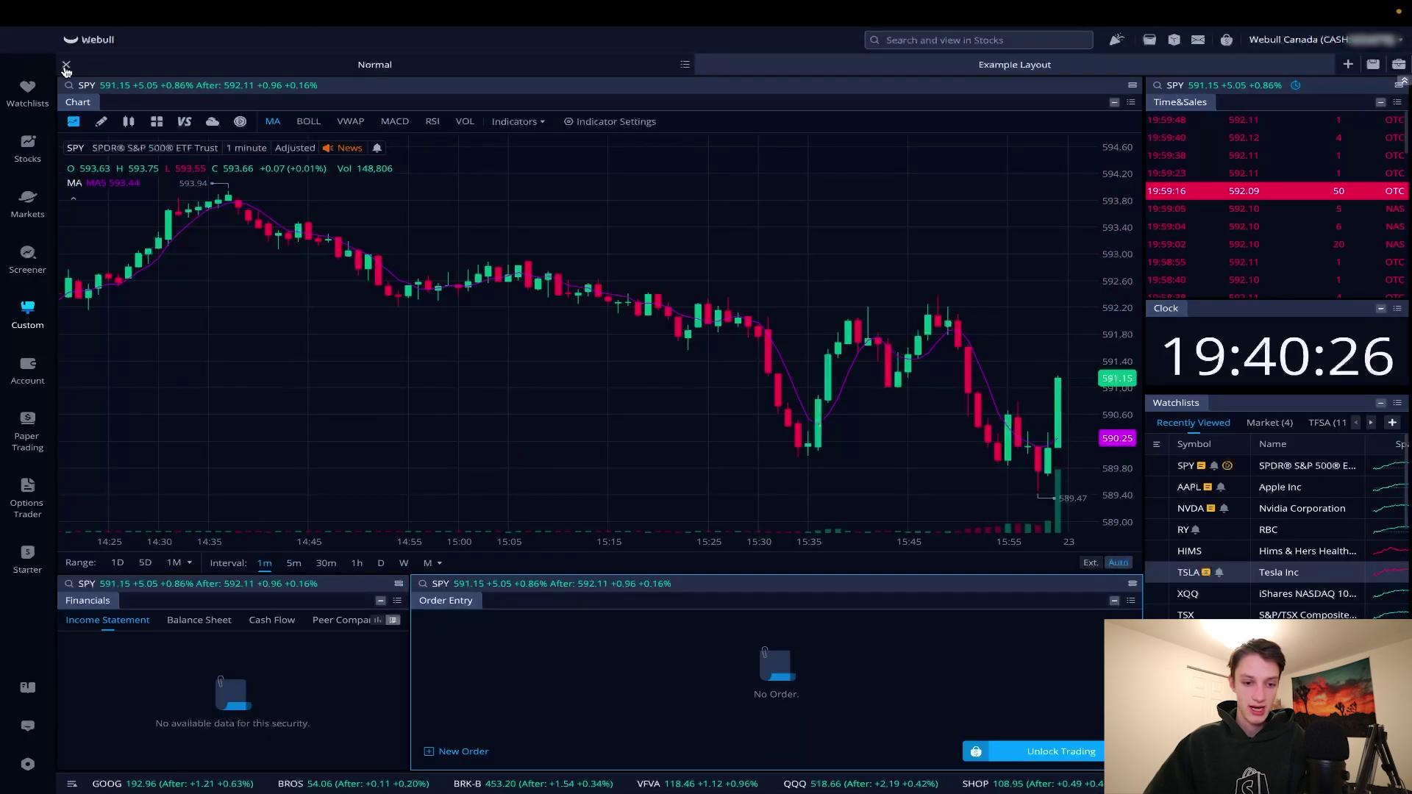
left_click(66, 67)
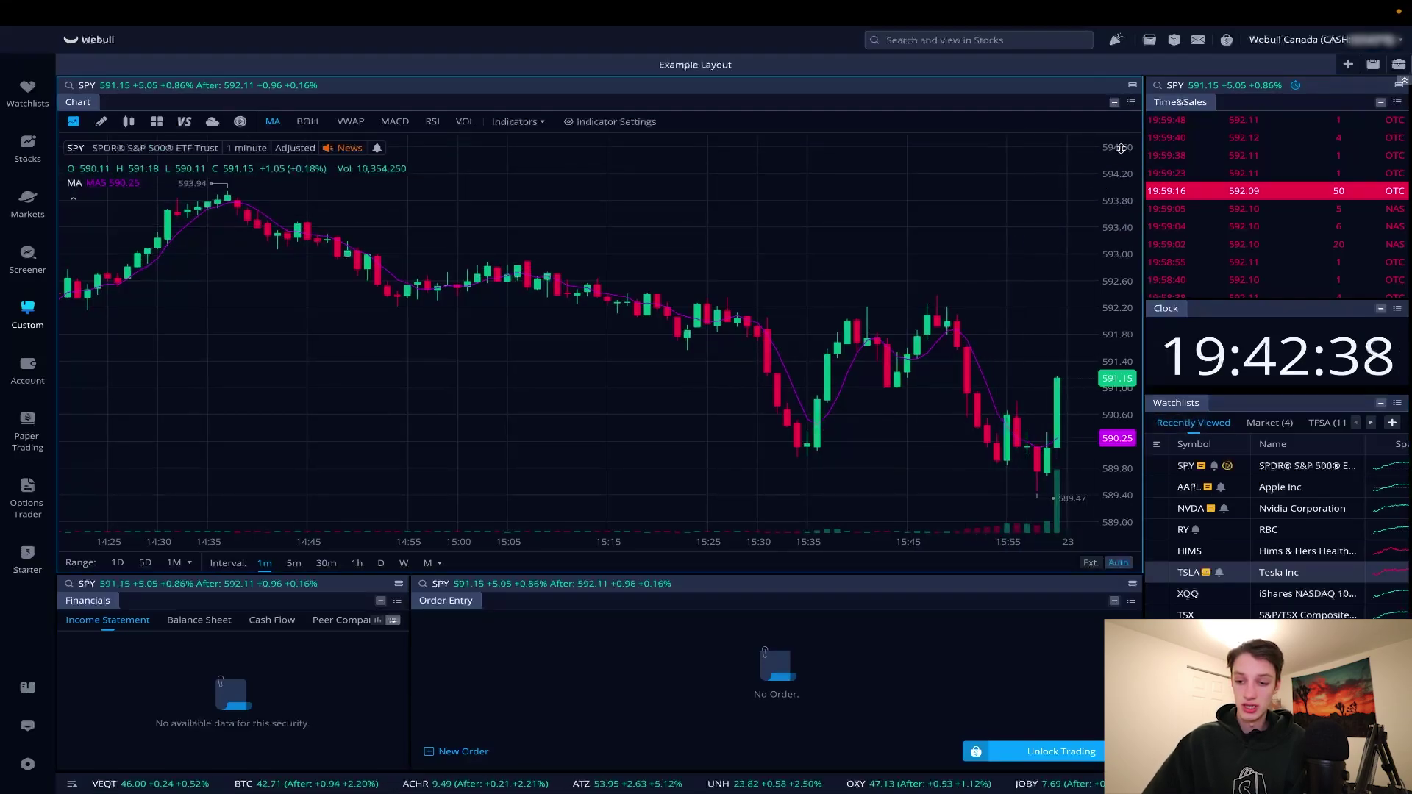
- Put the chart, Time&Sales, watchlist, order entry and financials panels in link group 1, then load AAPL
left_click(1115, 104)
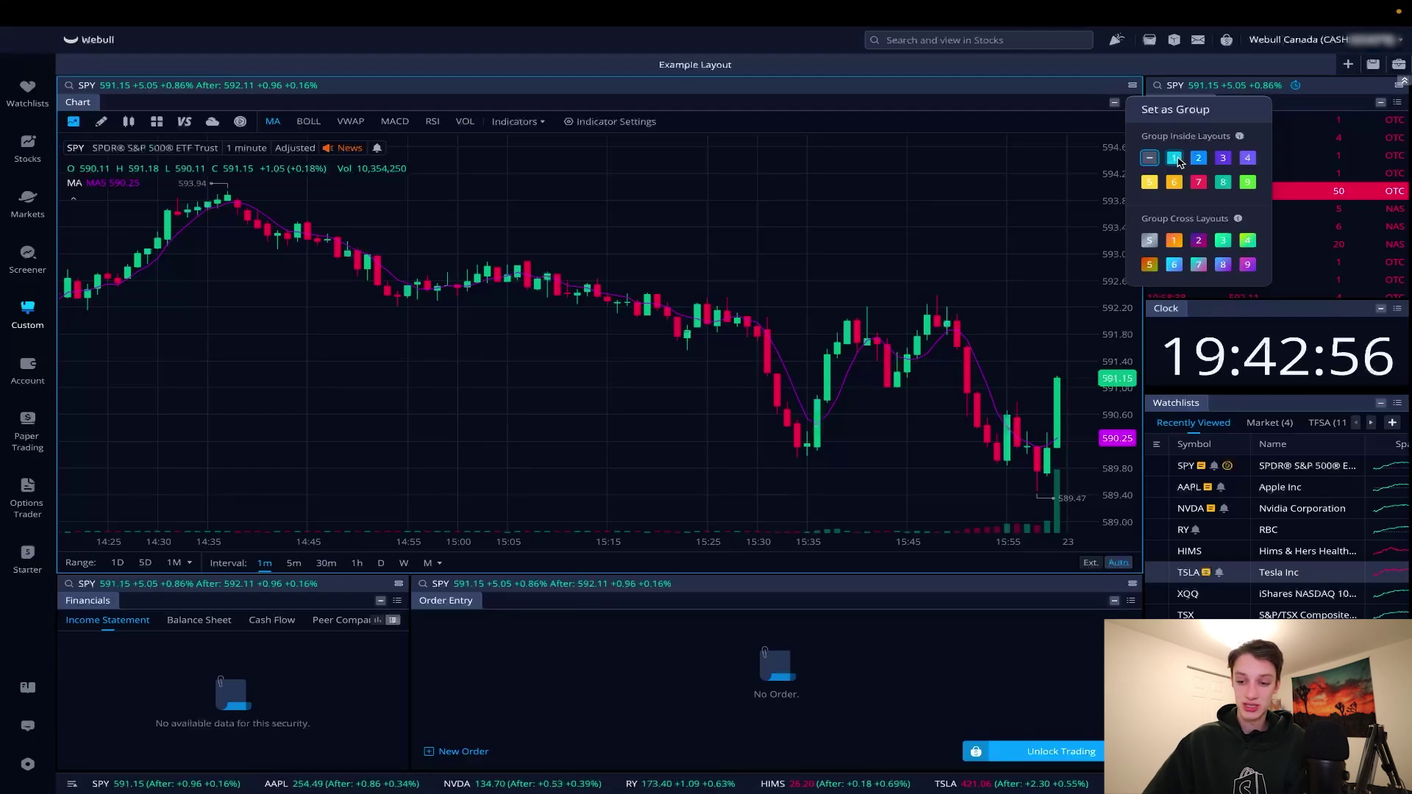
left_click(1175, 158)
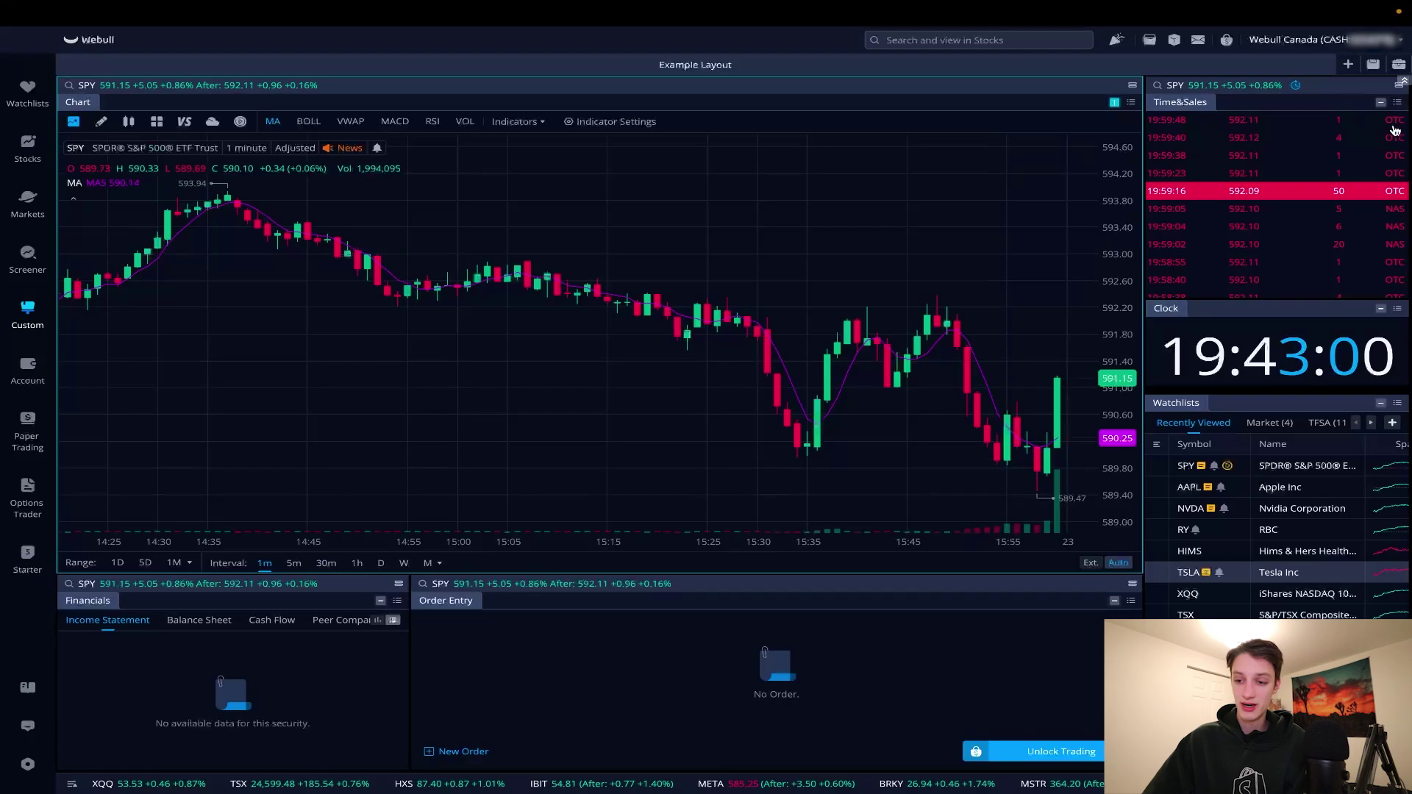
left_click(1374, 108)
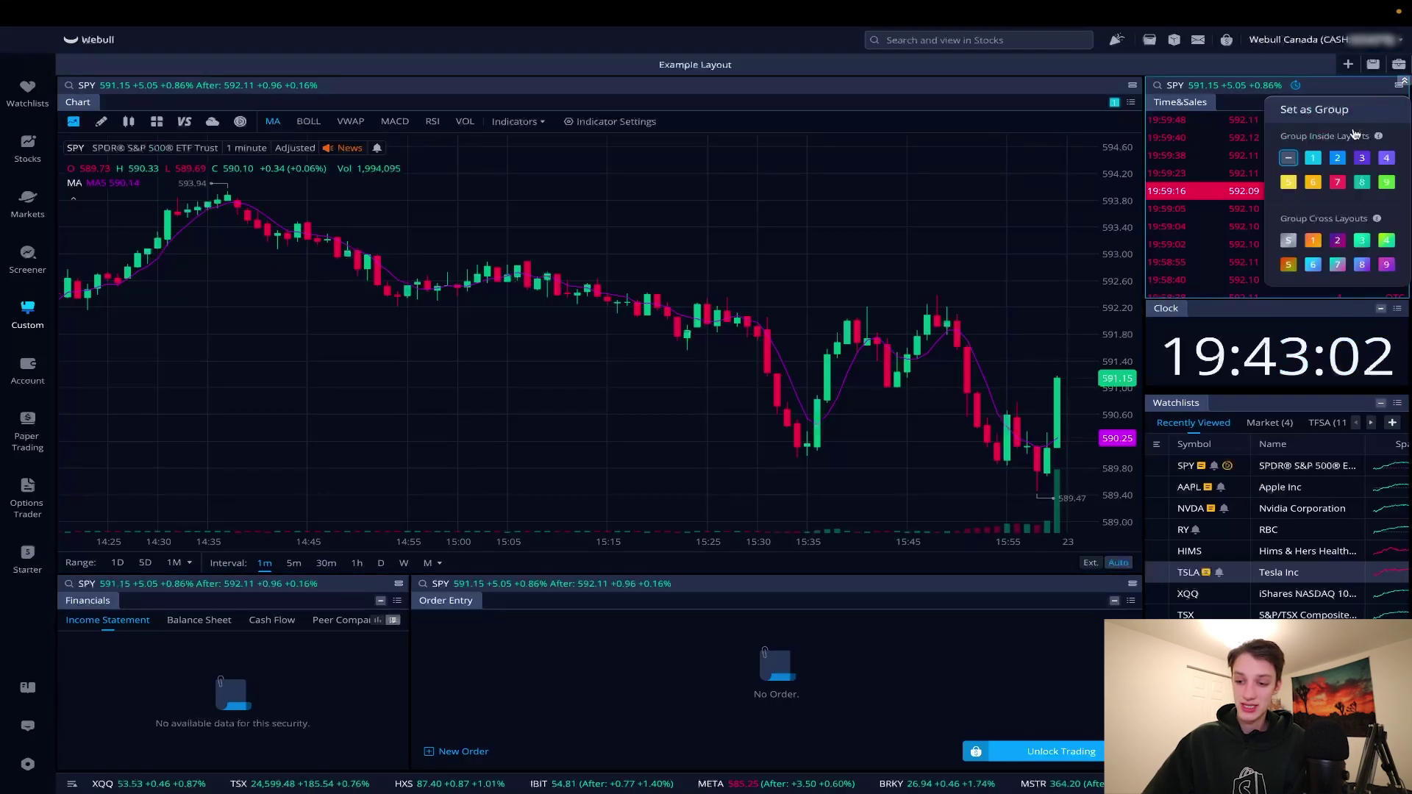
left_click(1314, 159)
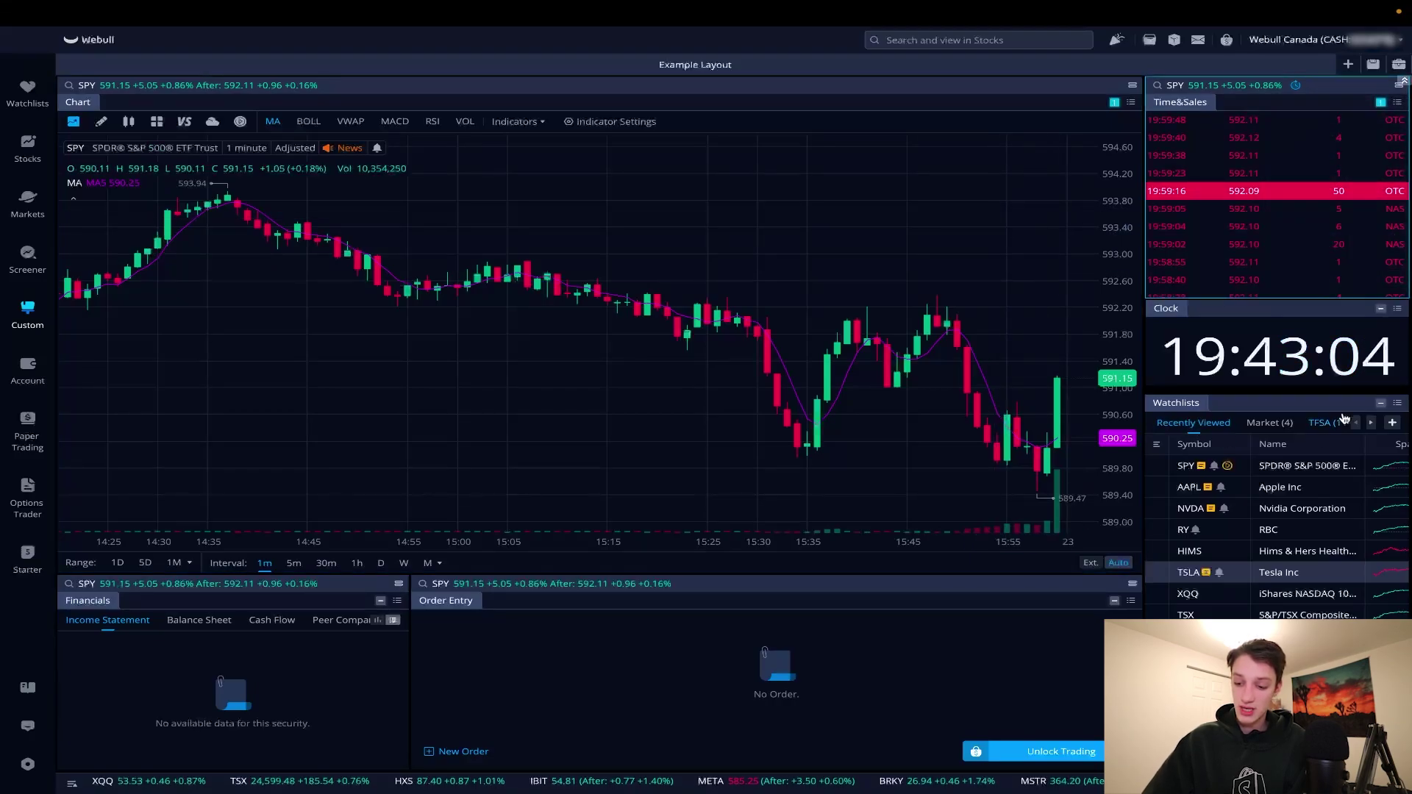
left_click(1380, 406)
left_click(1302, 464)
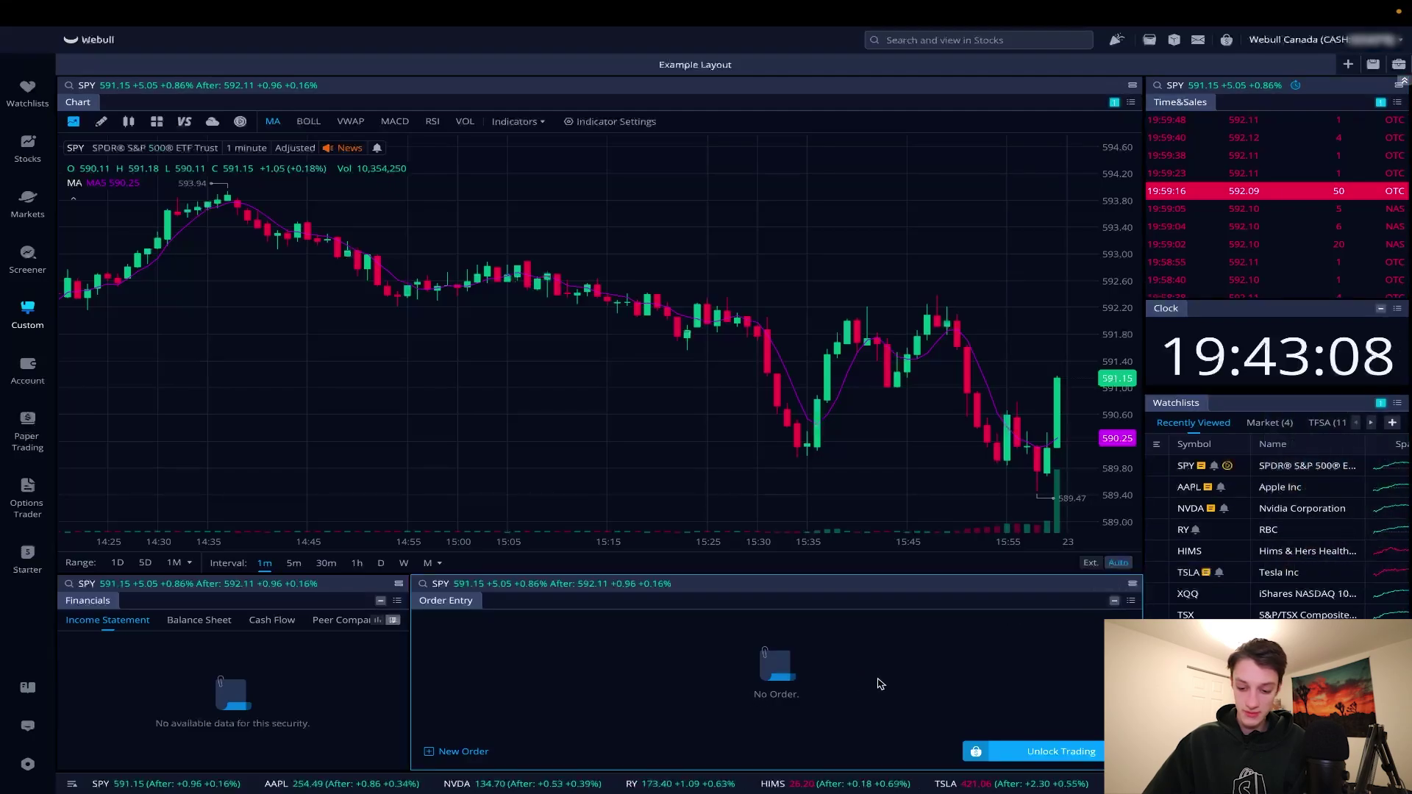
left_click(1114, 600)
left_click(1090, 629)
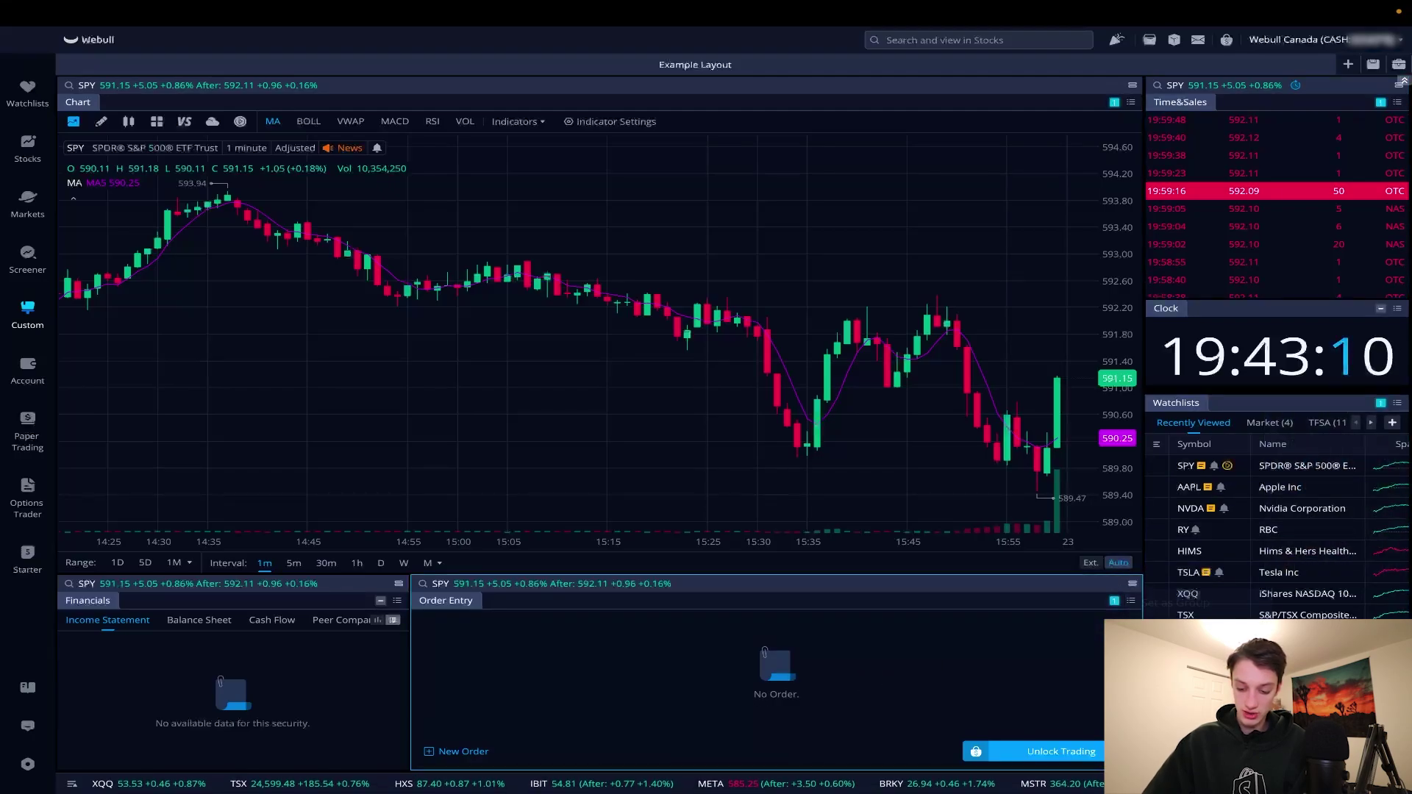
left_click(384, 601)
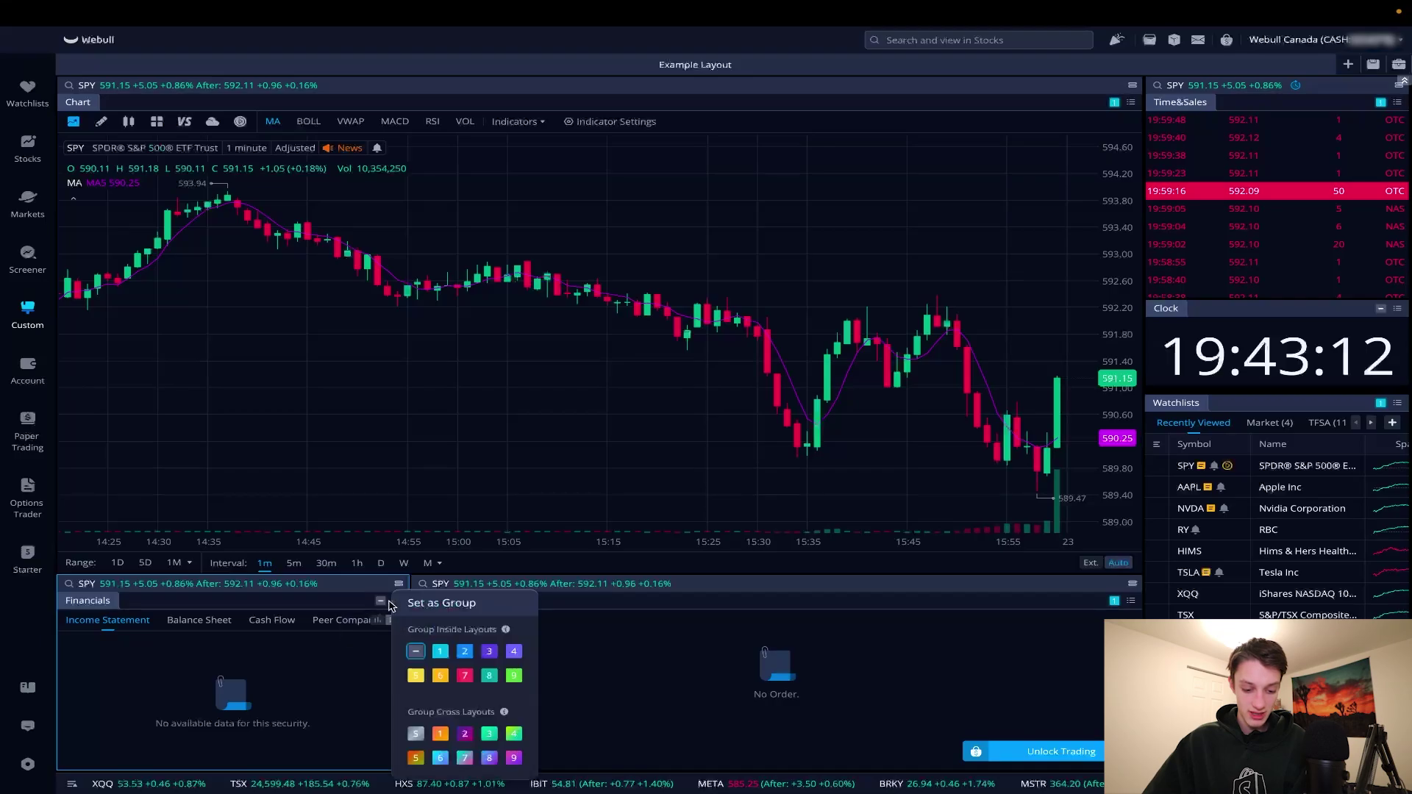
left_click(441, 652)
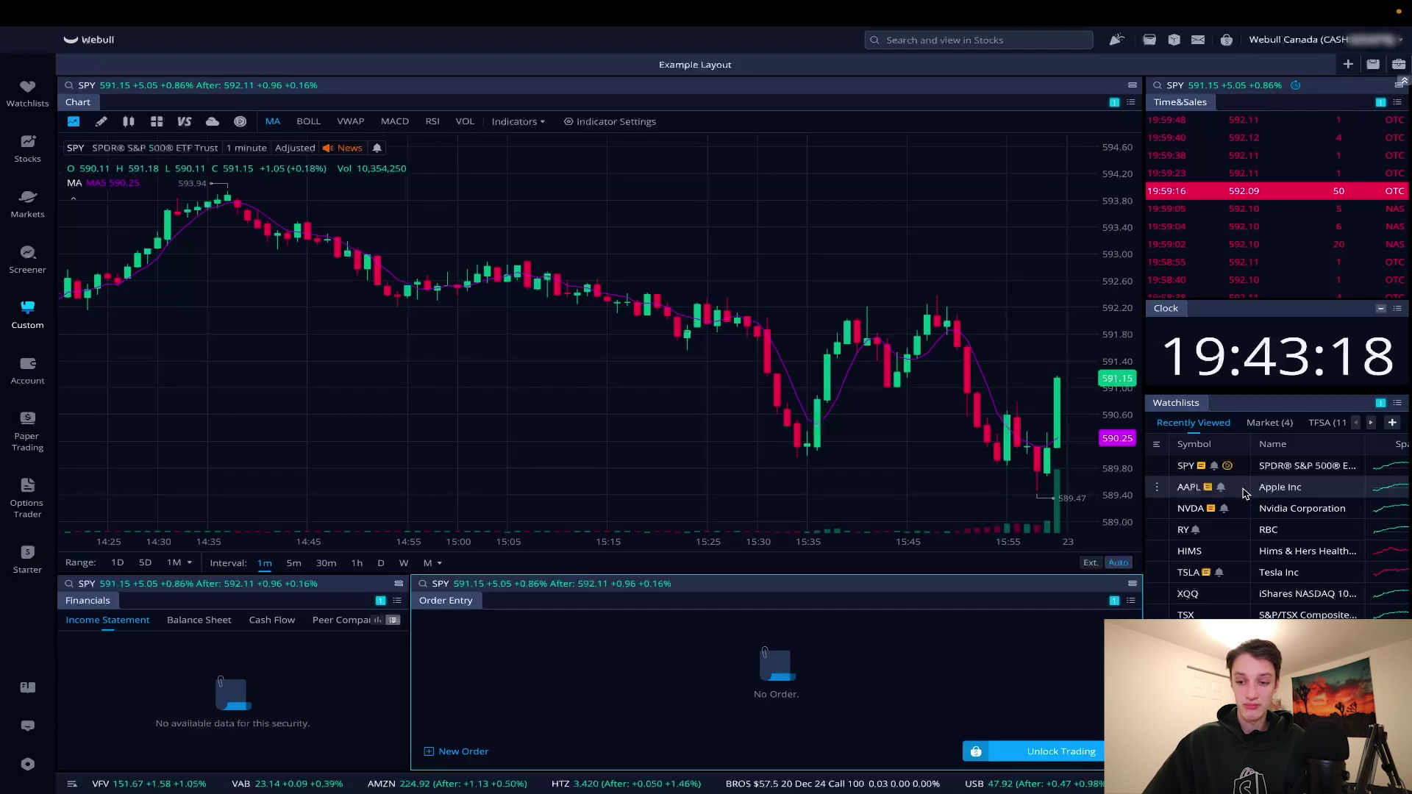
left_click(1245, 491)
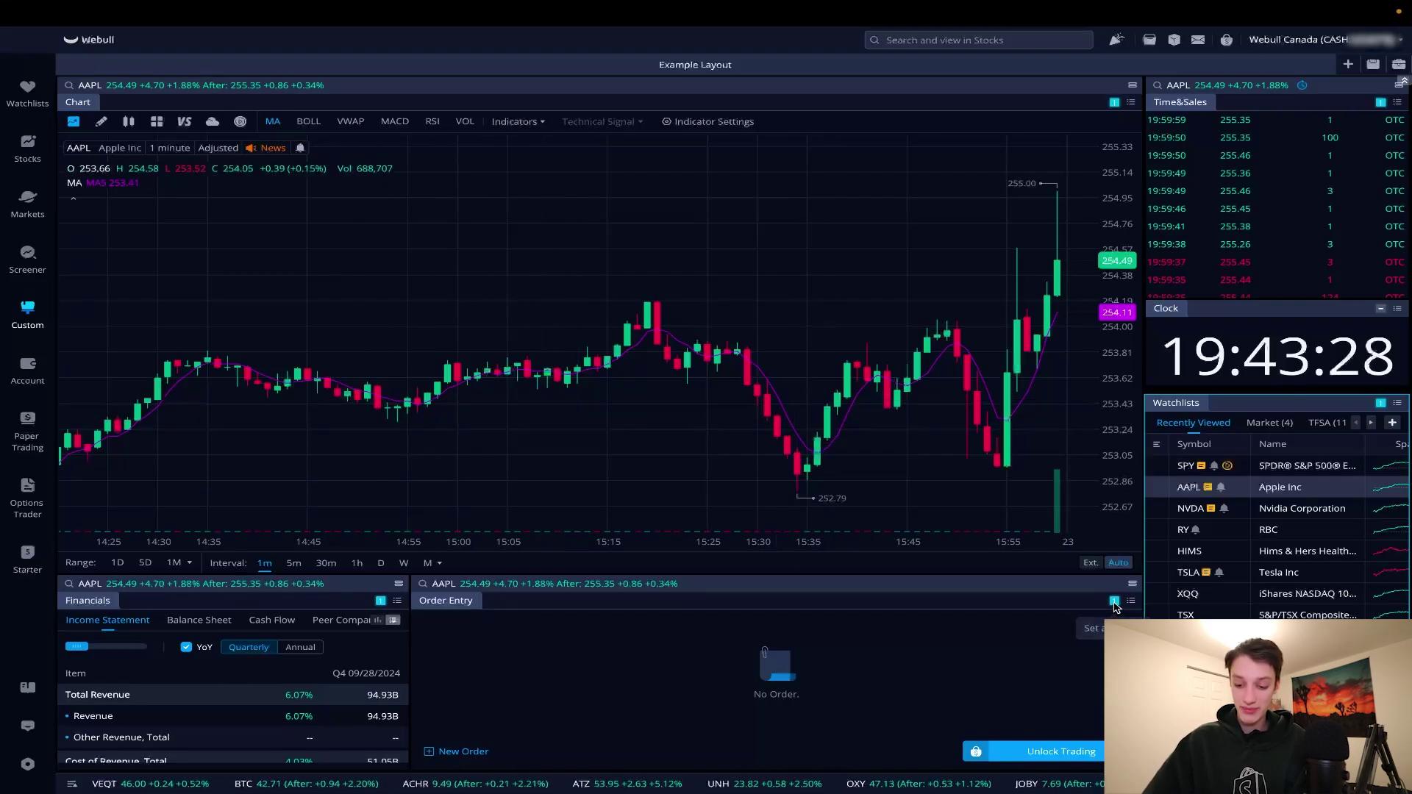
- Move order entry to group 2, load NVDA into group 1, then return order entry to group 1
left_click(1115, 647)
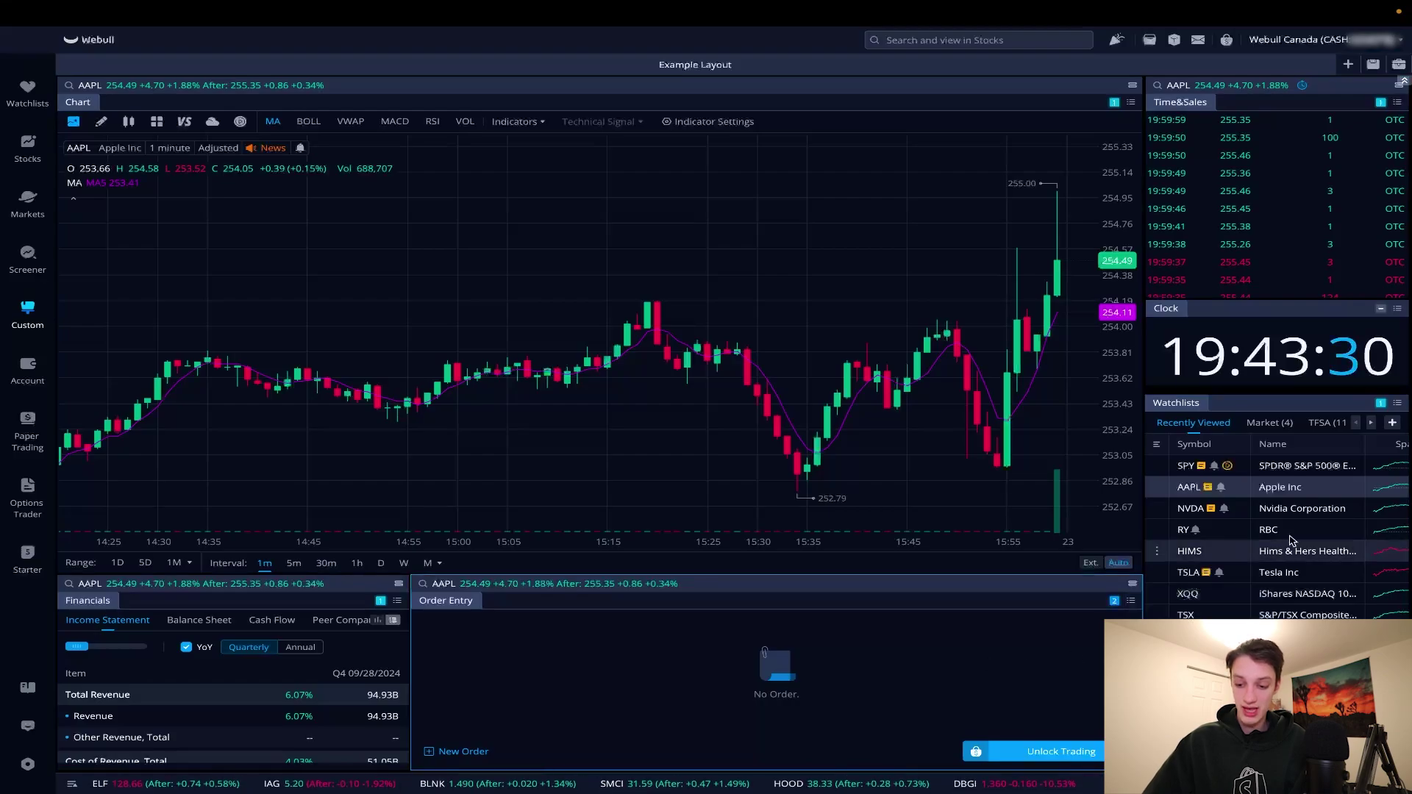
left_click(1296, 514)
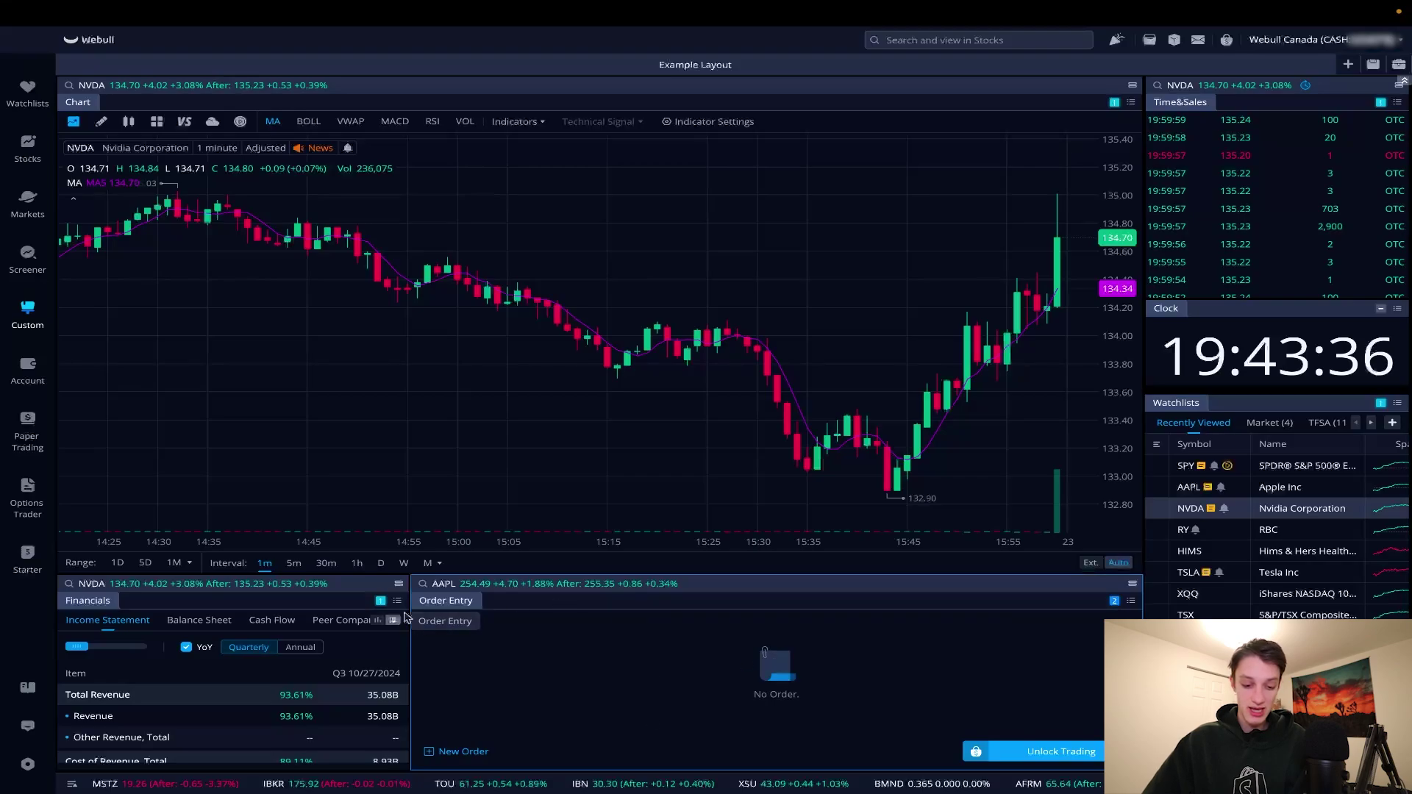
left_click(1114, 601)
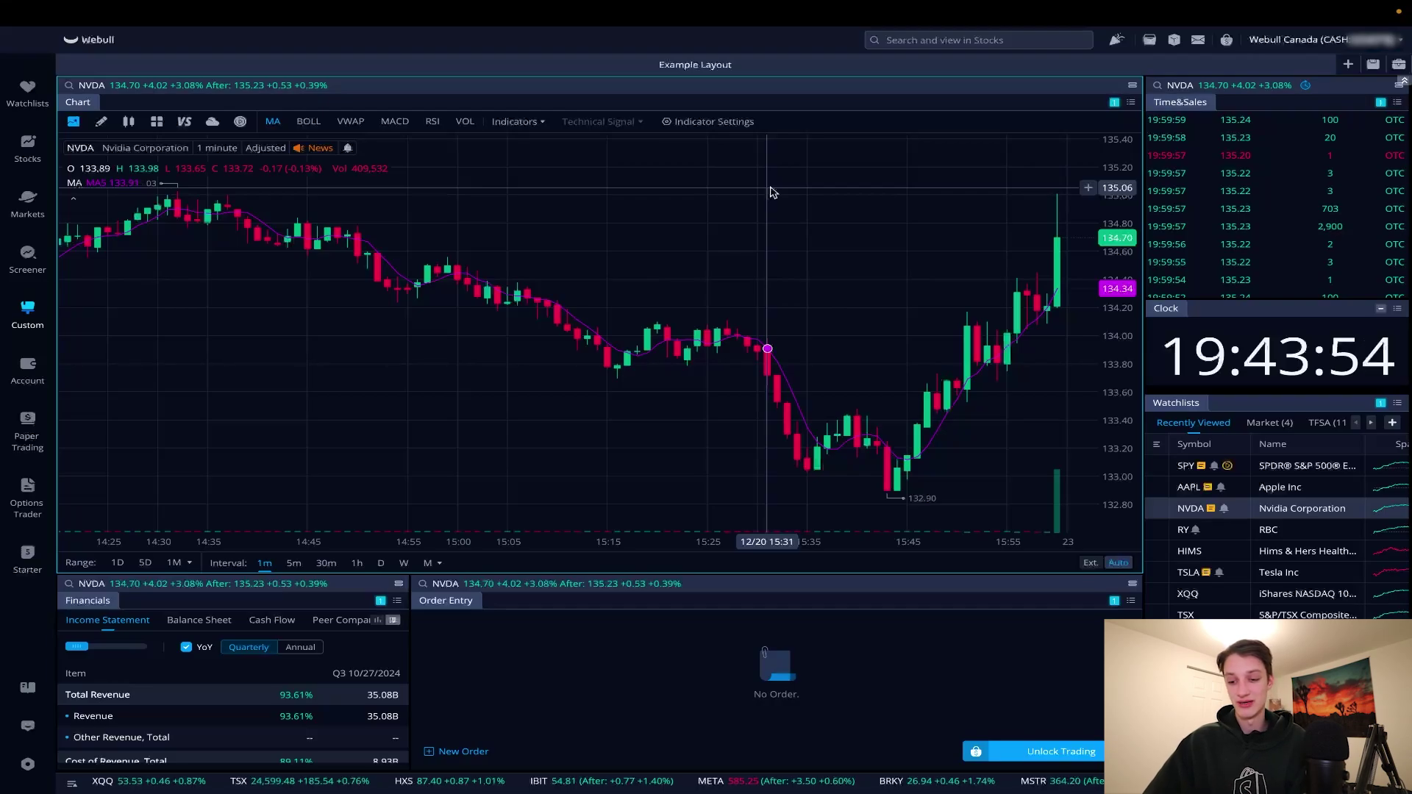
scroll(893, 243, "down", 1)
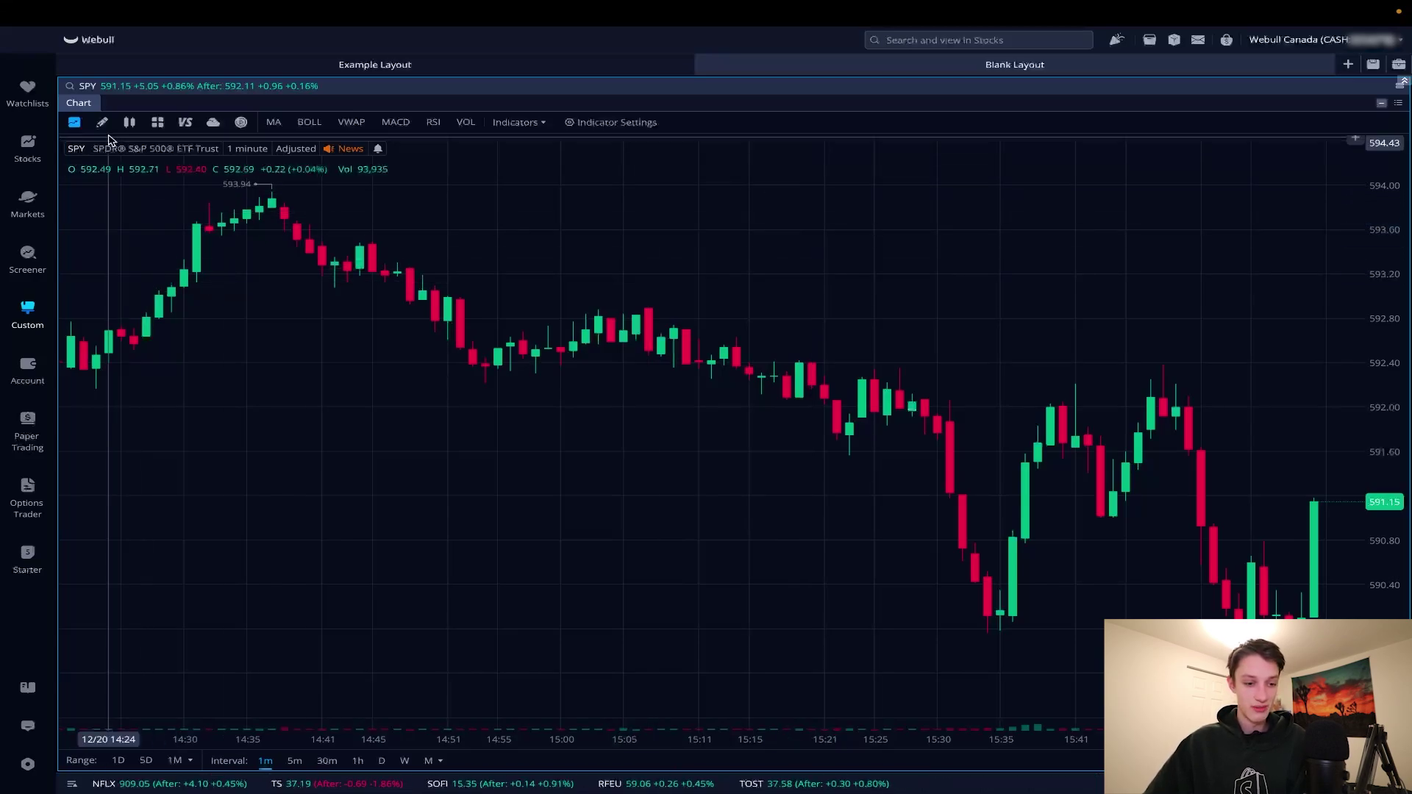
- Add an MA indicator to the SPY chart and open its Indicators and Signals settings
left_click(74, 123)
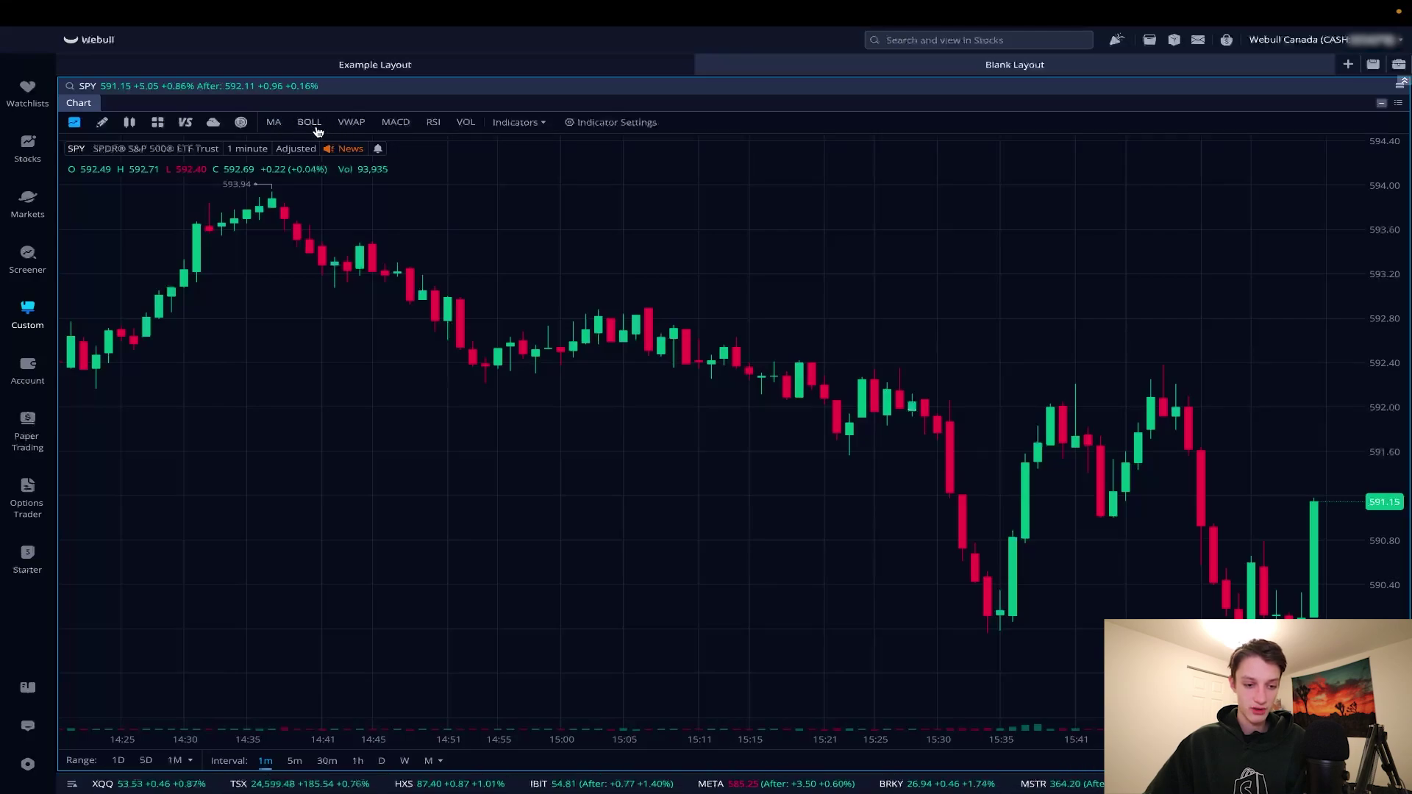
left_click(274, 123)
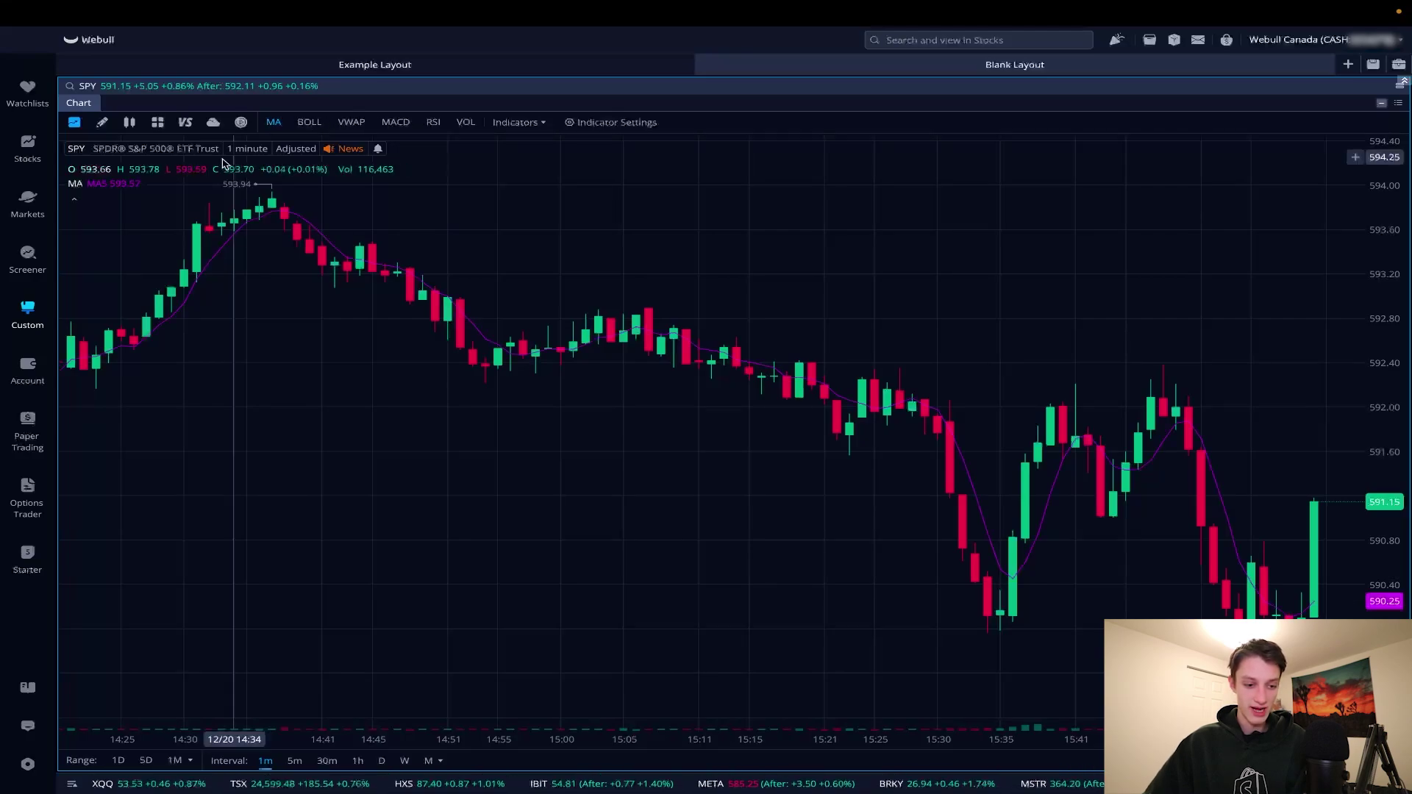
left_click(110, 185)
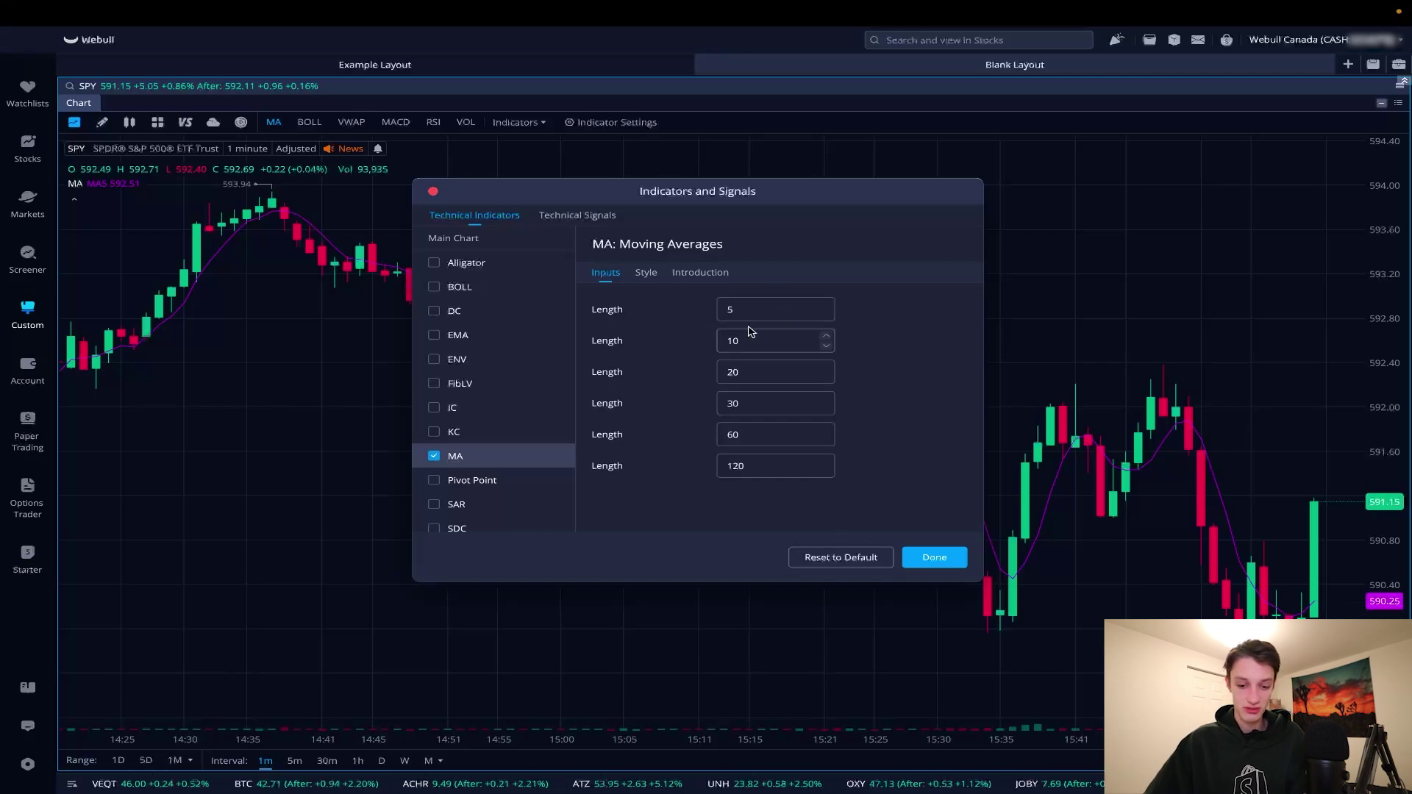
- Enable MA10, MA20, MA30, MA60 and MA120 alongside MA5 and review each MA's length
left_click(647, 274)
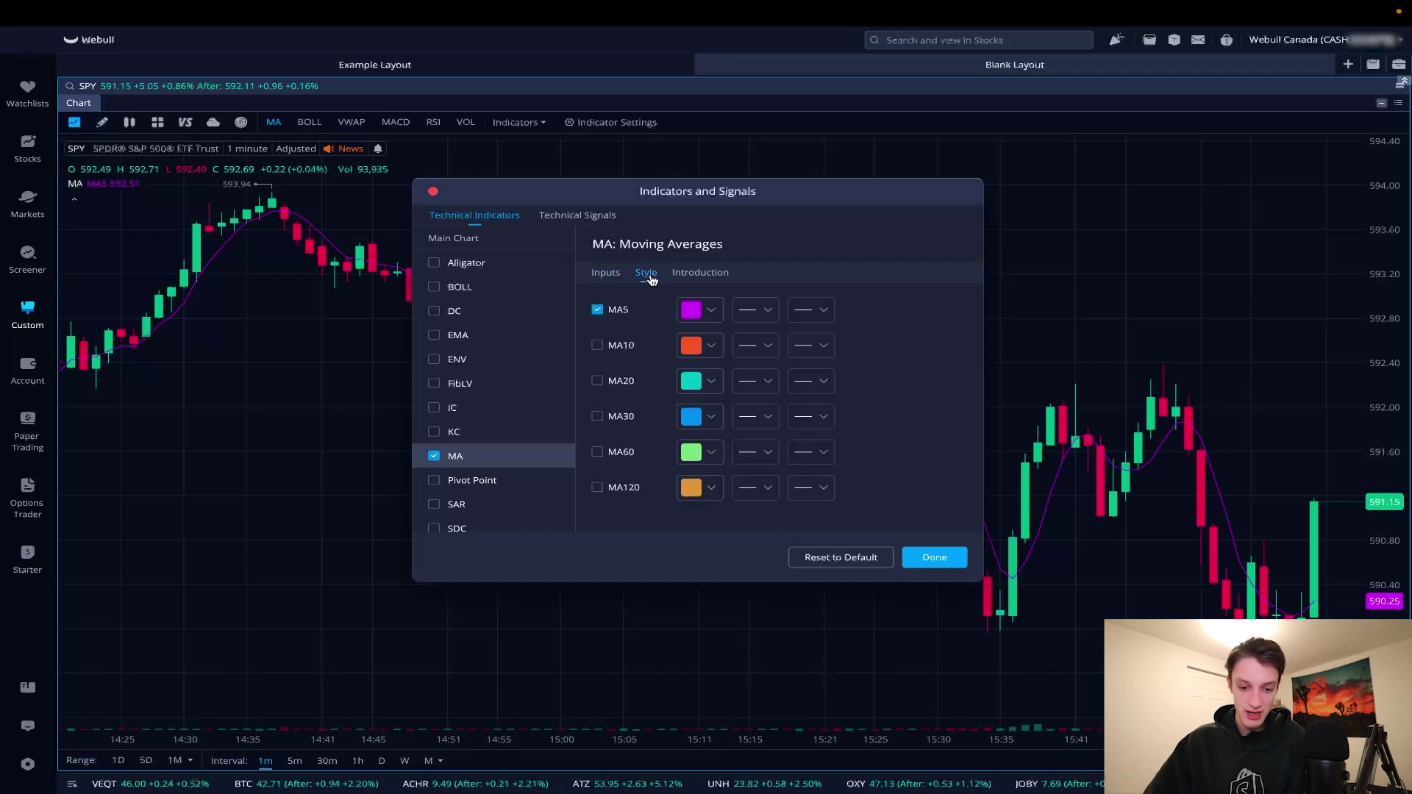
left_click(597, 345)
left_click(598, 380)
left_click(598, 416)
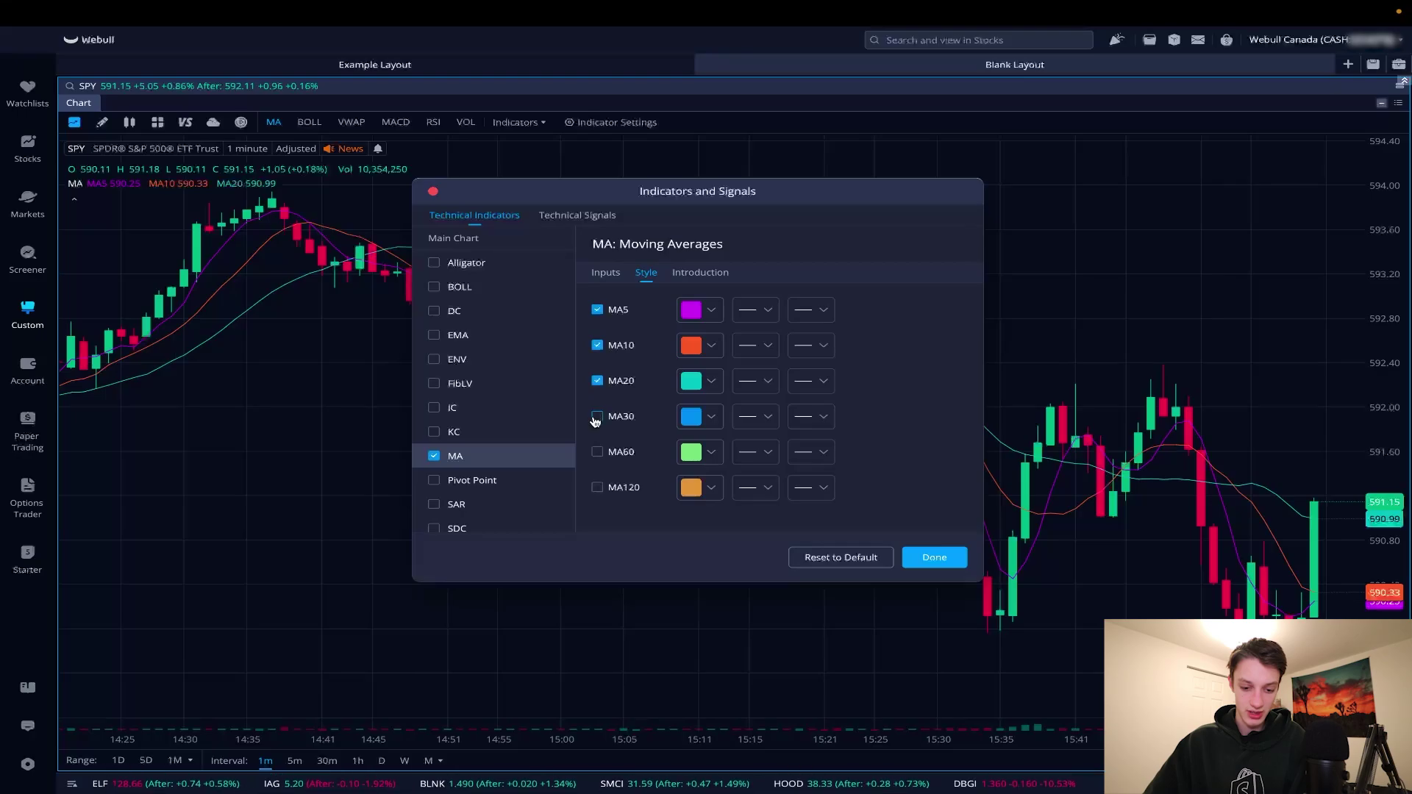
left_click(598, 452)
left_click(597, 487)
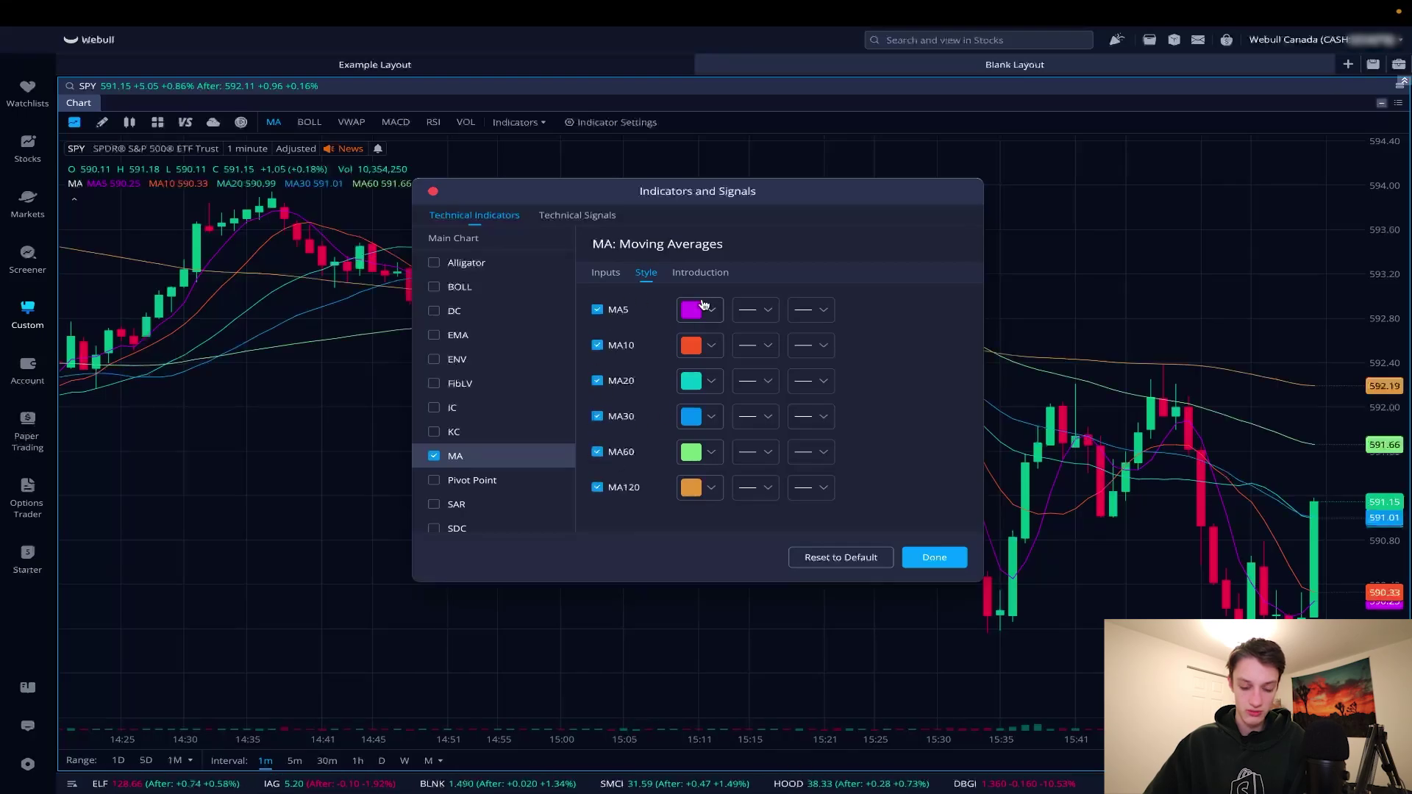
left_click(703, 308)
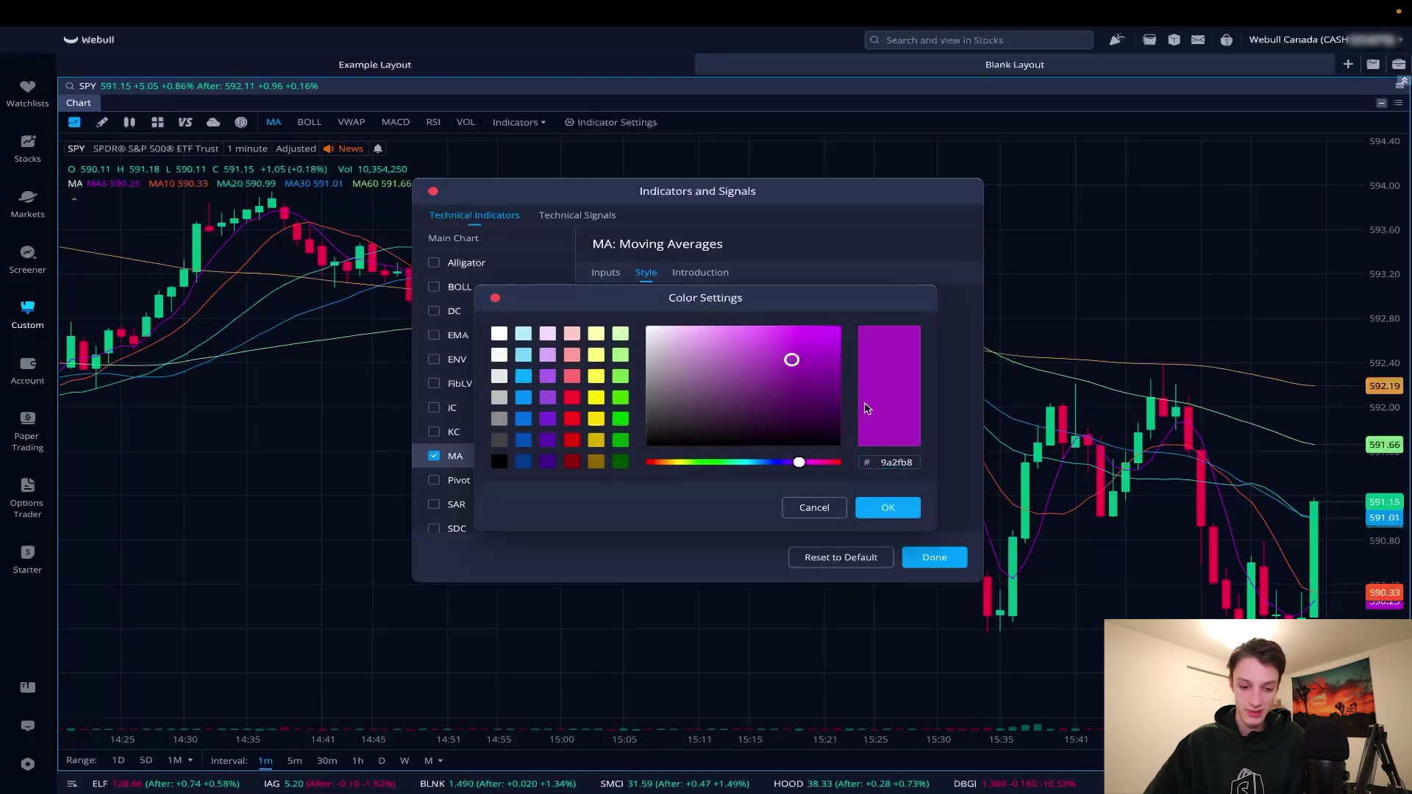
left_click(700, 272)
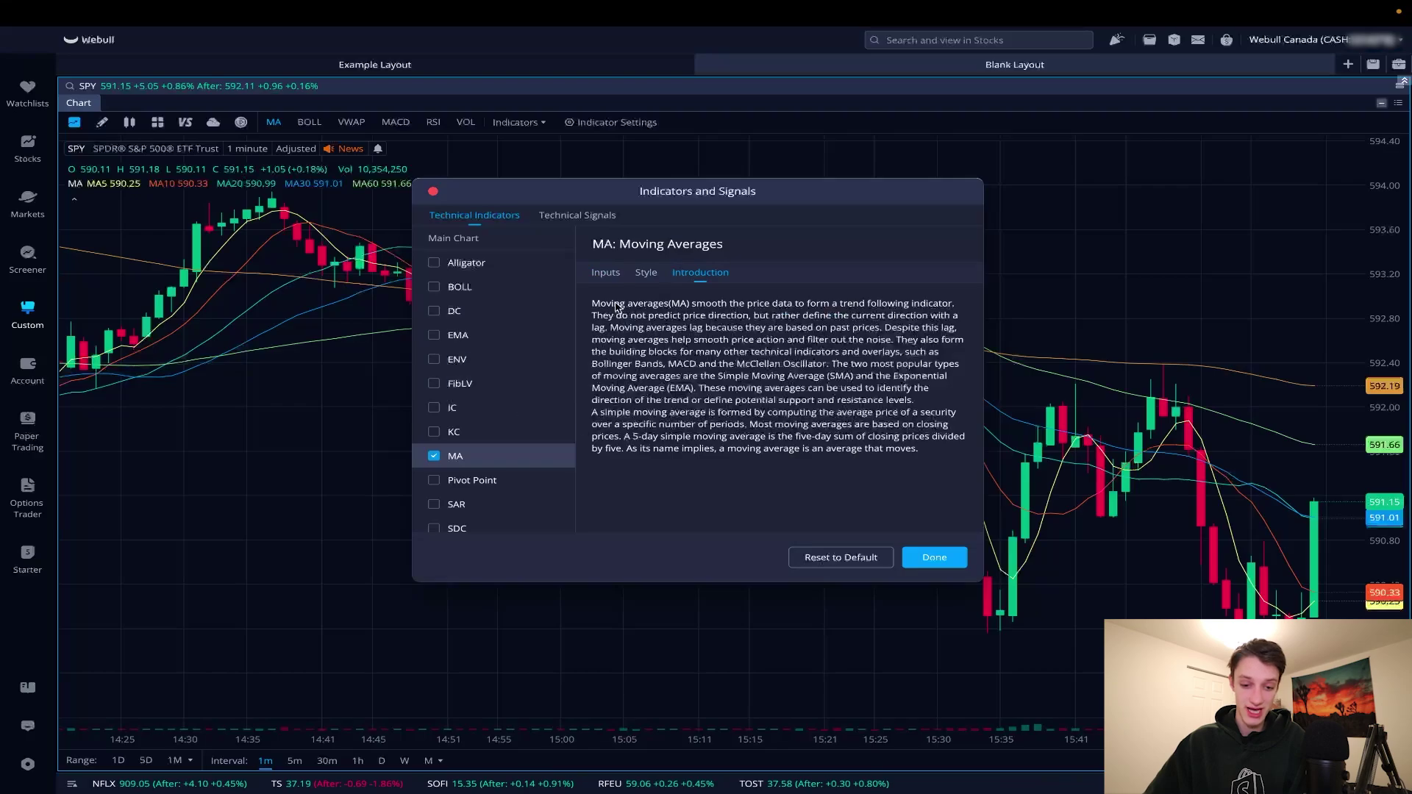
left_click(605, 273)
scroll(481, 347, "down", 4)
scroll(482, 347, "up", 4)
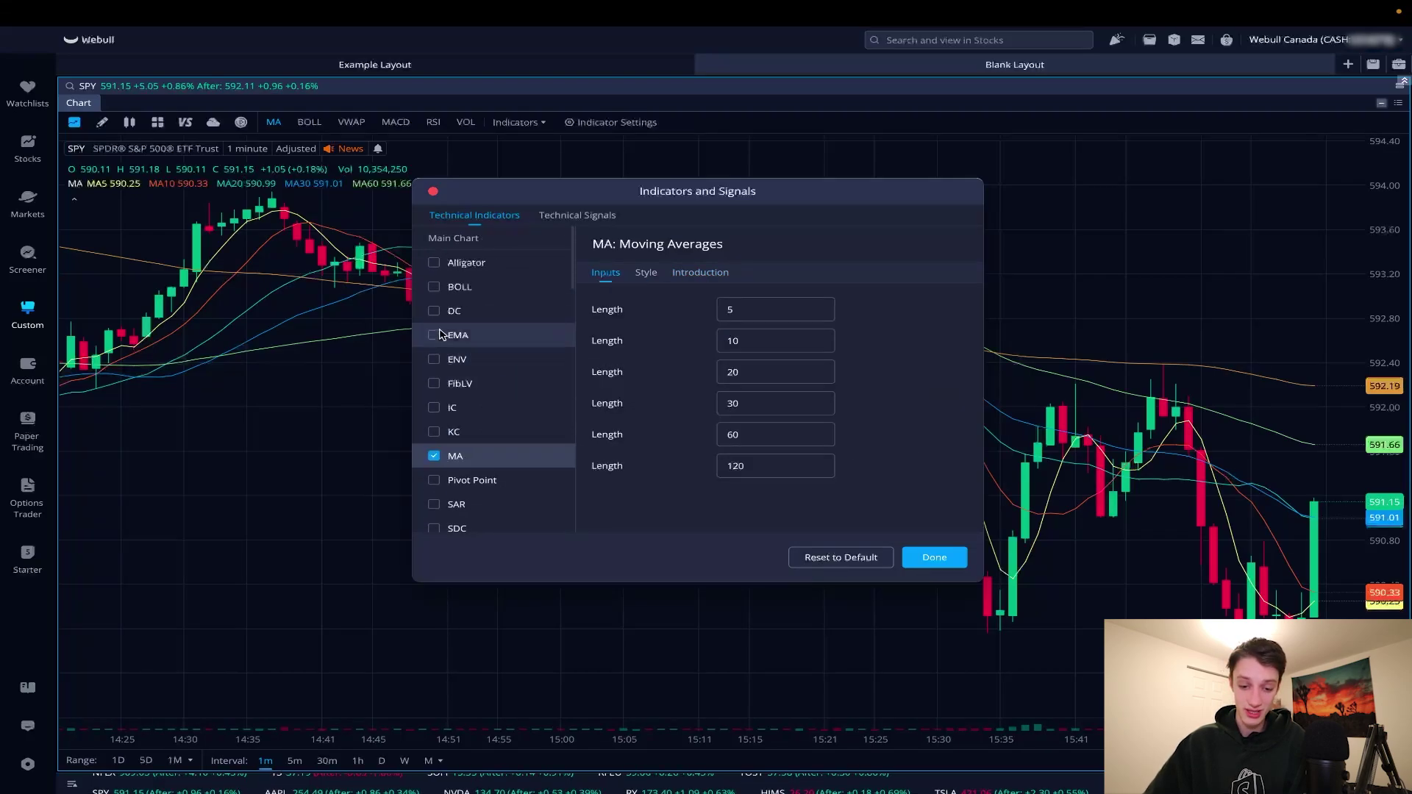
- Close the indicator settings and toggle the moving-average lines off and back on
left_click(932, 556)
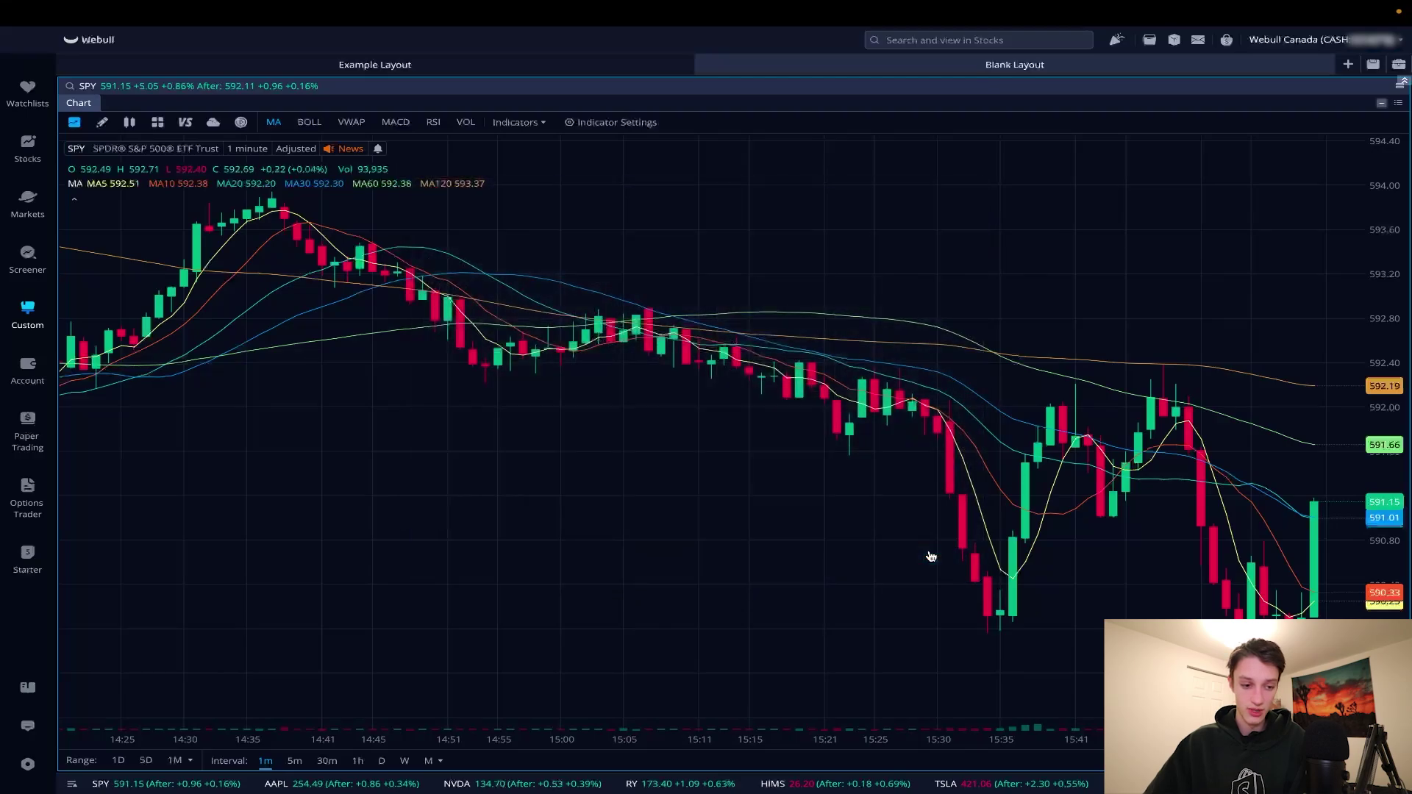
mouse_move(122, 187)
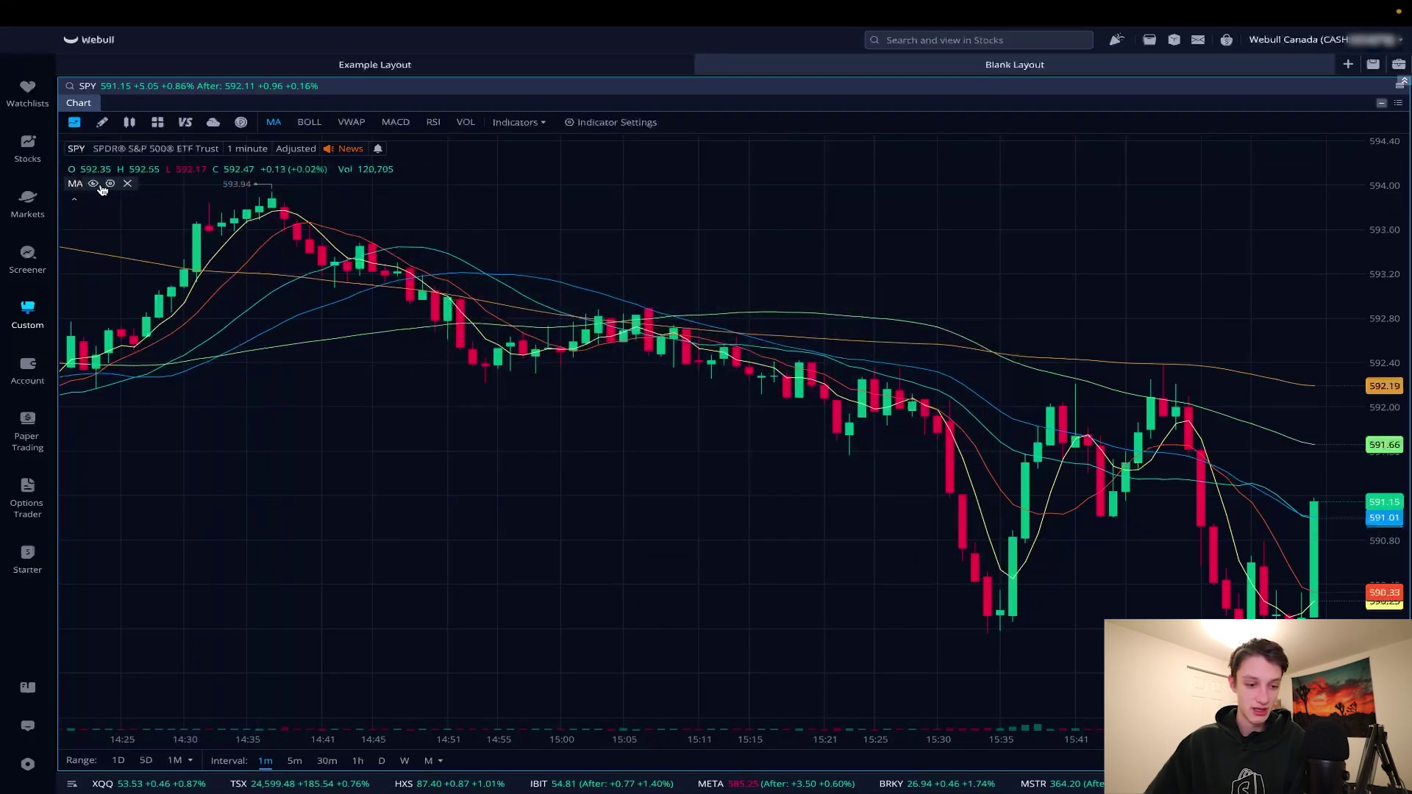
left_click(94, 184)
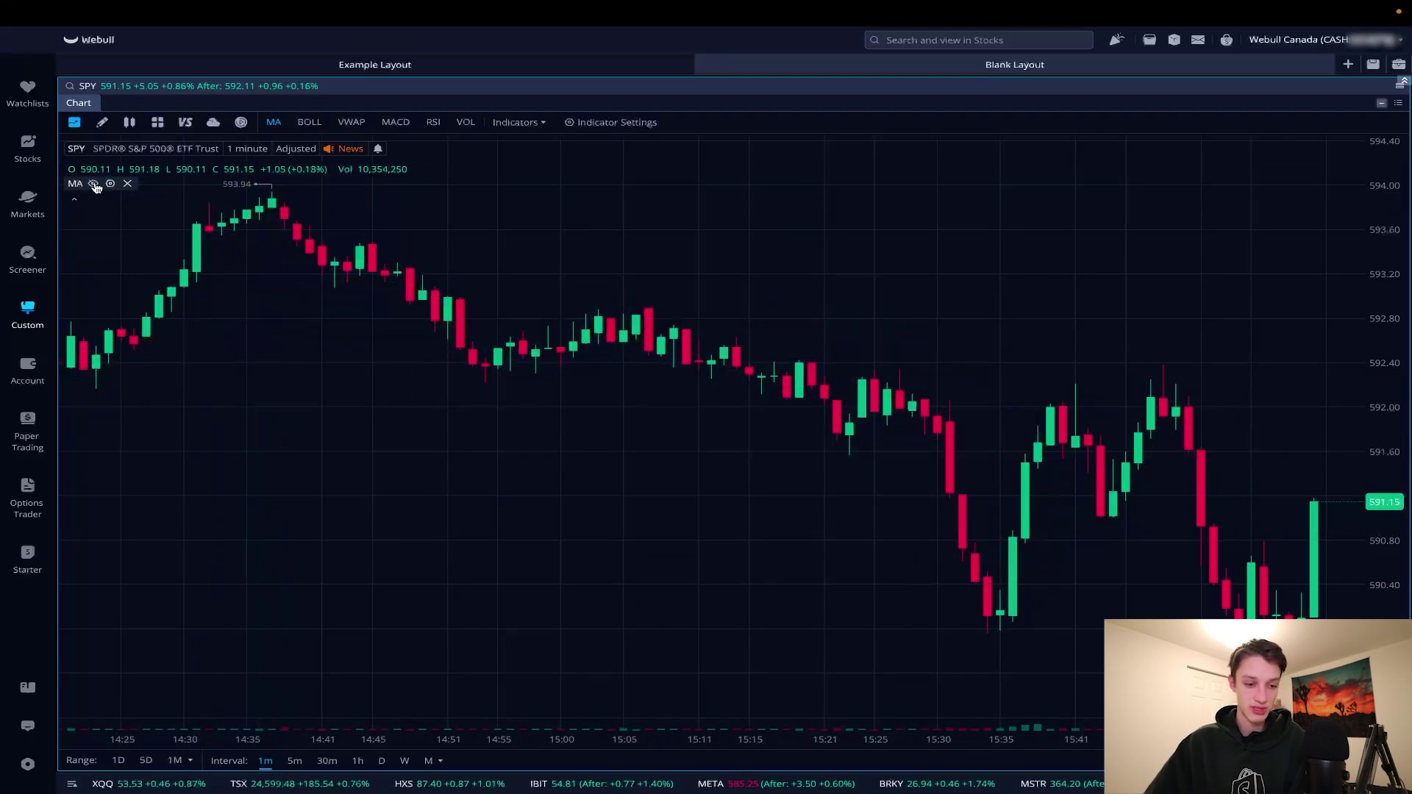
left_click(94, 184)
- Browse the indicator list and Technical Signals chart patterns, then close Indicators and Signals
left_click(554, 122)
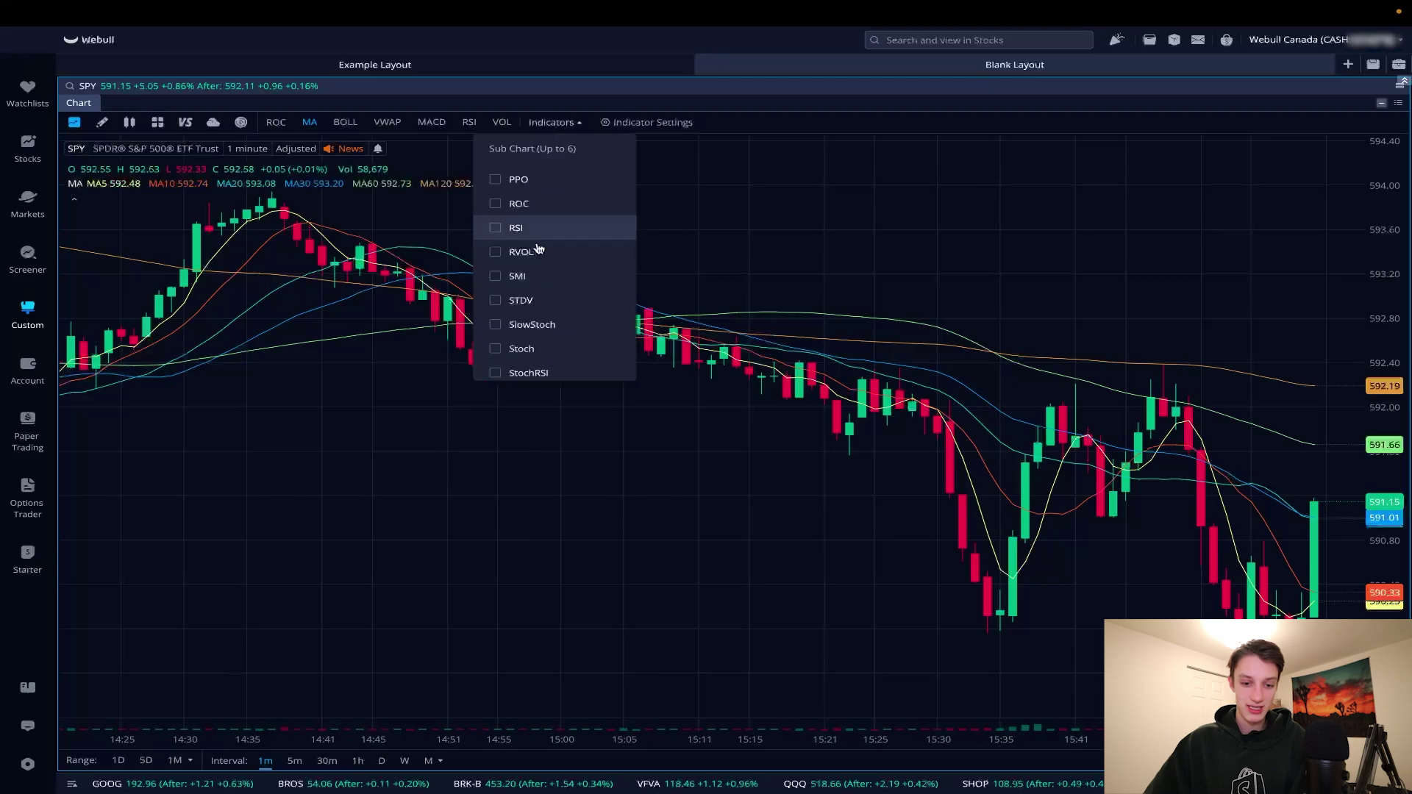
scroll(597, 212, "down", 3)
scroll(597, 211, "up", 3)
left_click(648, 122)
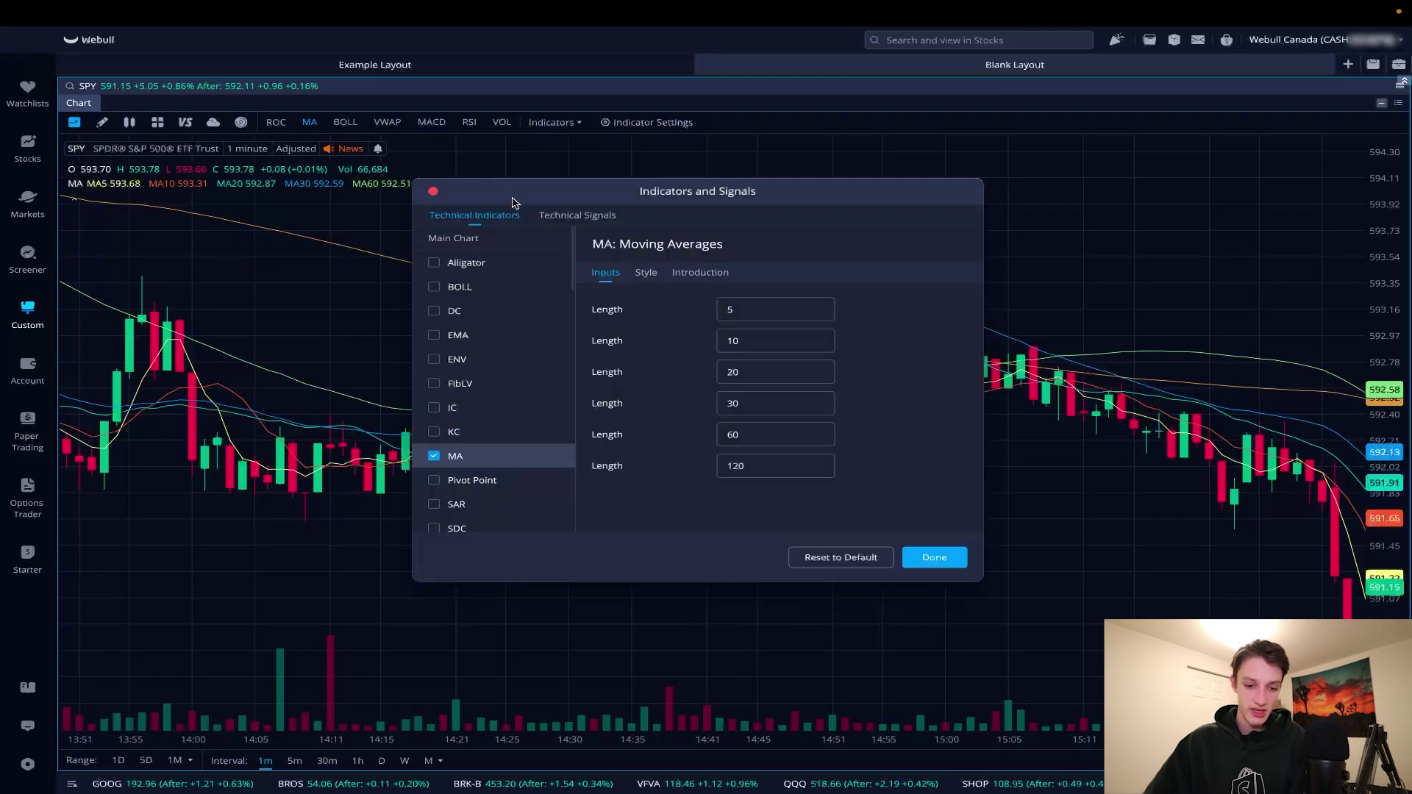
scroll(493, 367, "down", 5)
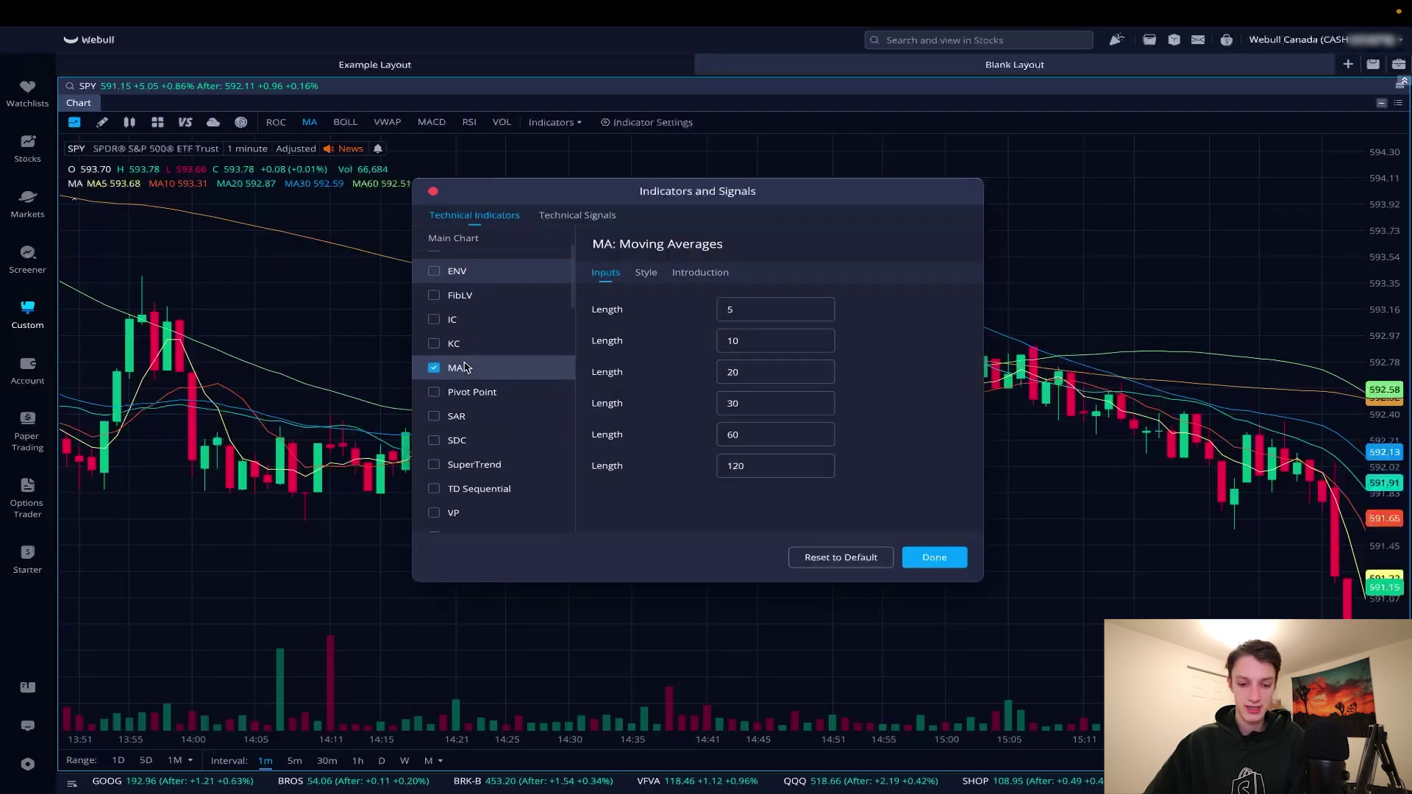
scroll(493, 368, "up", 5)
left_click(583, 217)
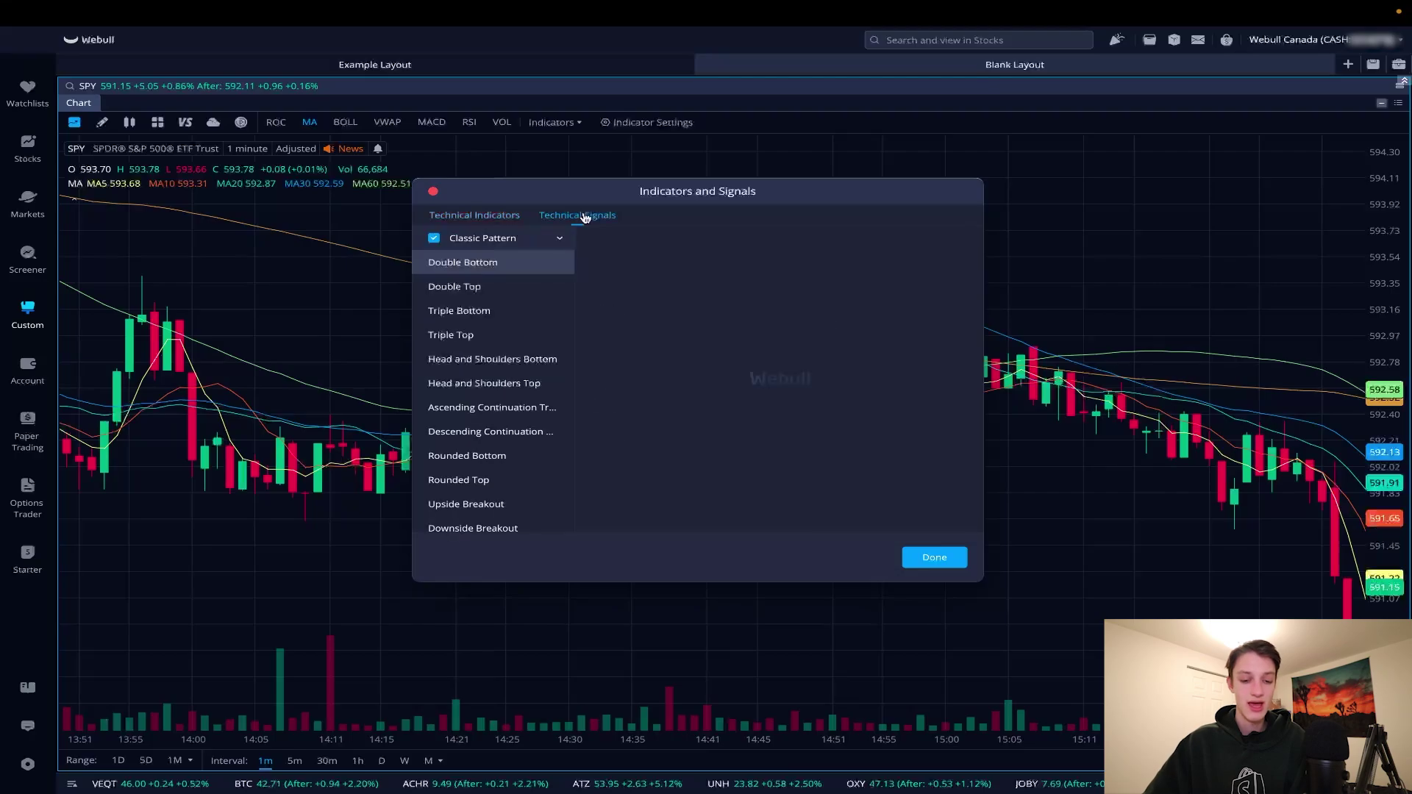
left_click(492, 214)
left_click(103, 124)
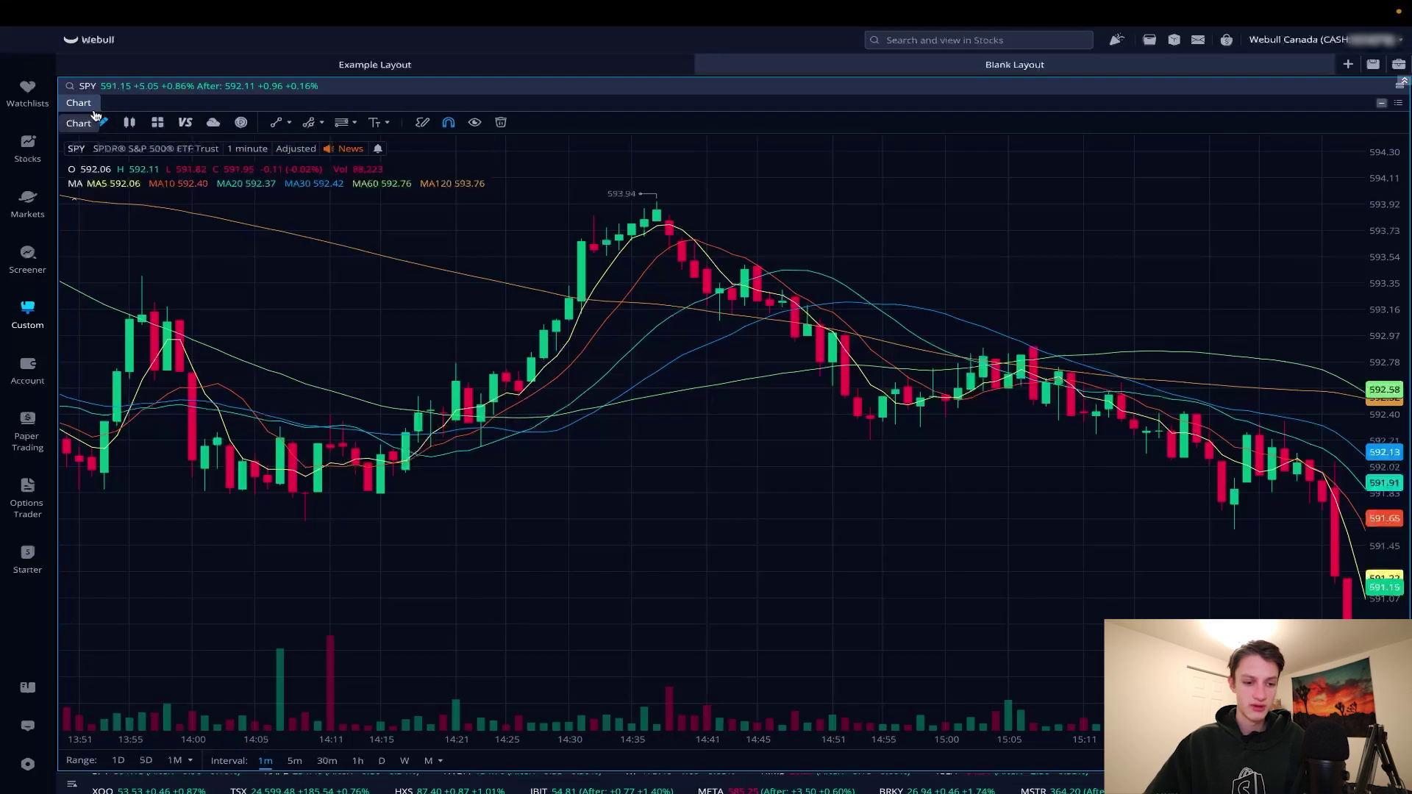
- Draw a trendline on the SPY chart up to above the price peak
left_click(290, 124)
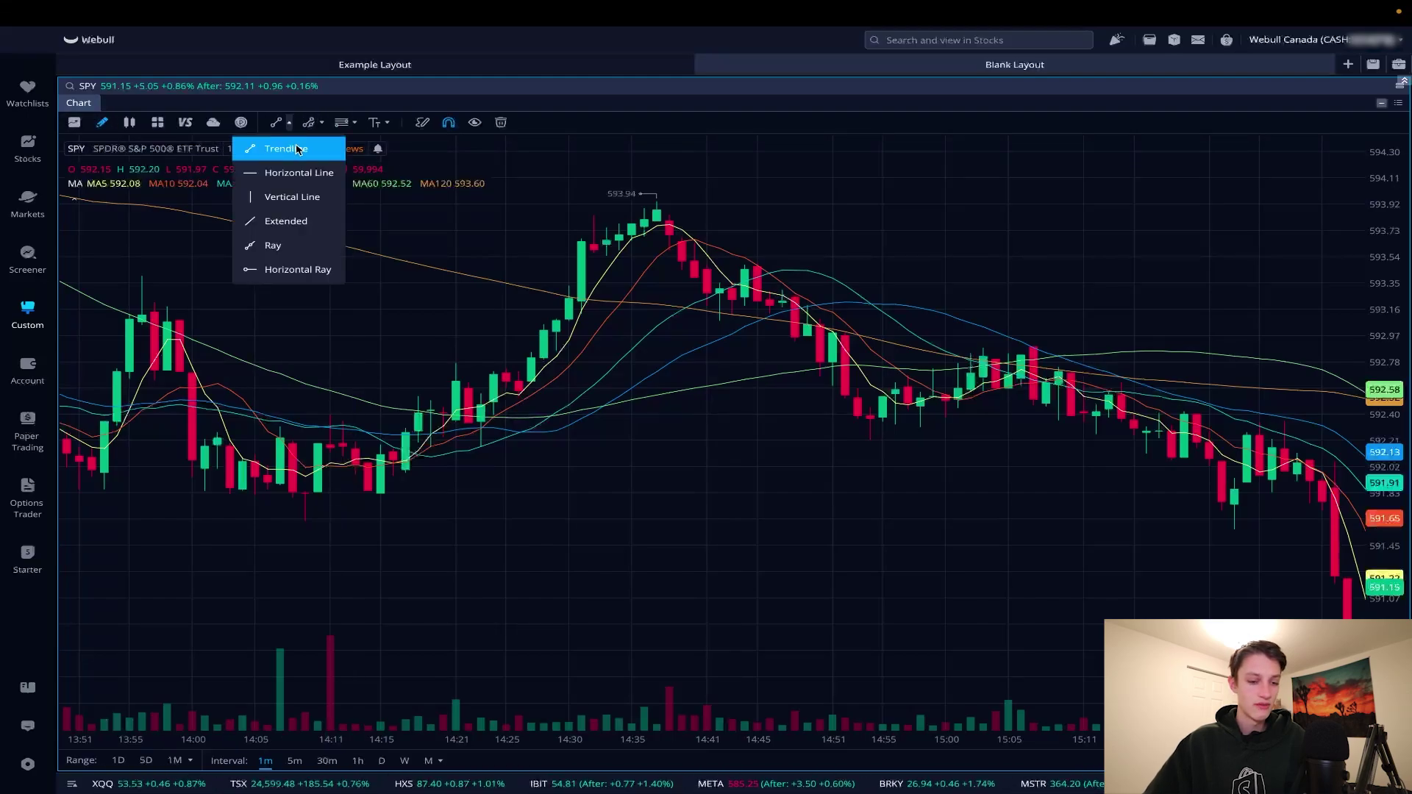
left_click(297, 149)
left_click(280, 318)
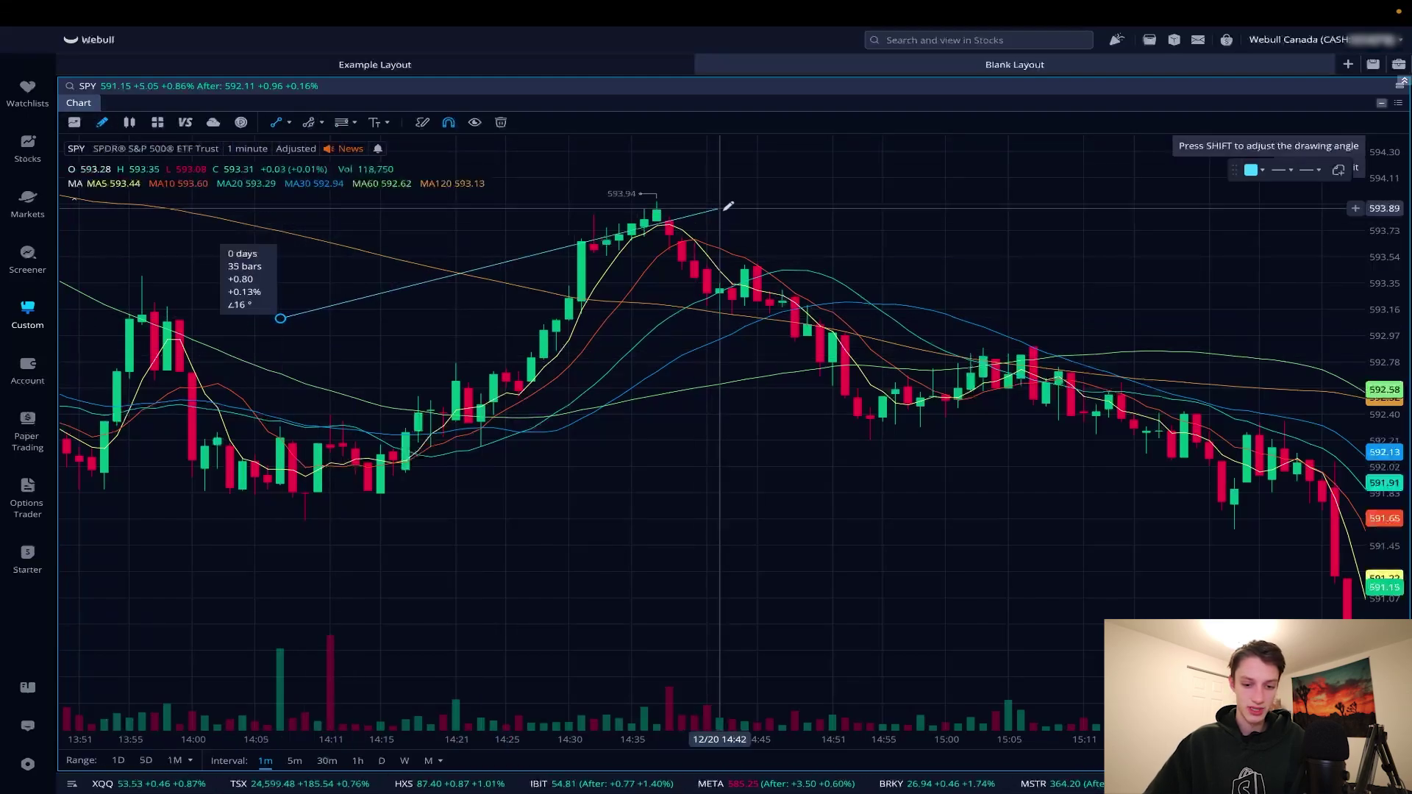
left_click(782, 176)
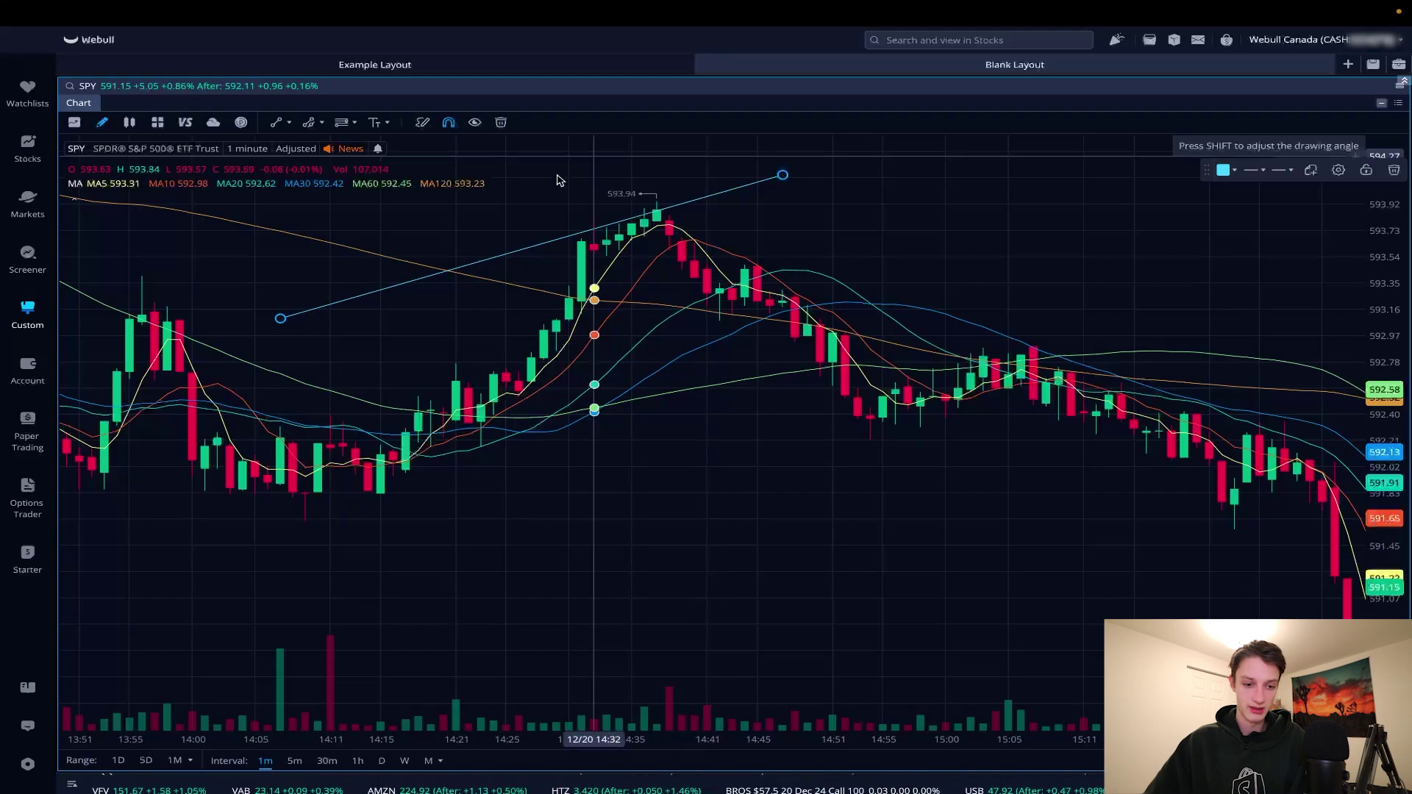
- Add a fixed range volume profile spanning roughly 13:55 to 14:31
left_click(289, 125)
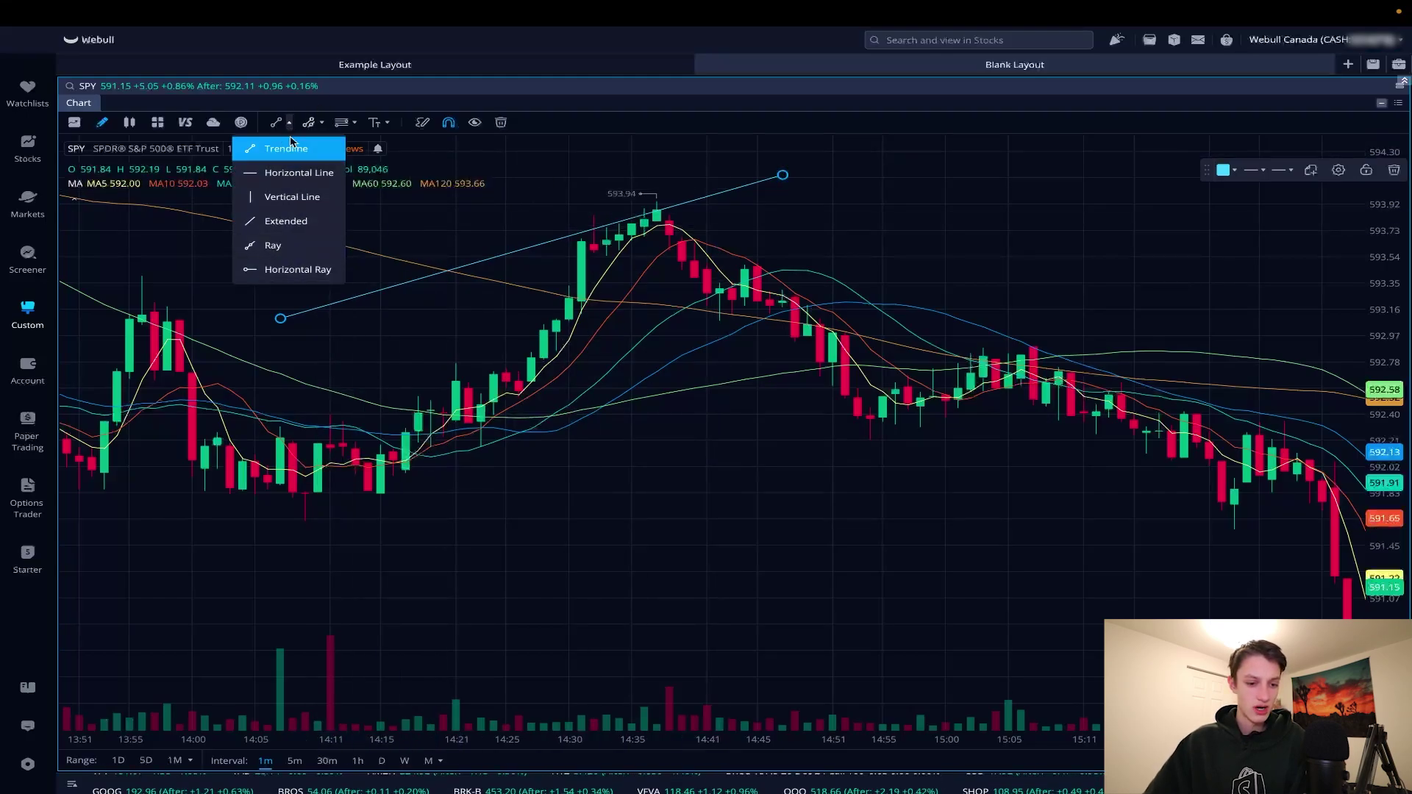
left_click(322, 125)
left_click(321, 125)
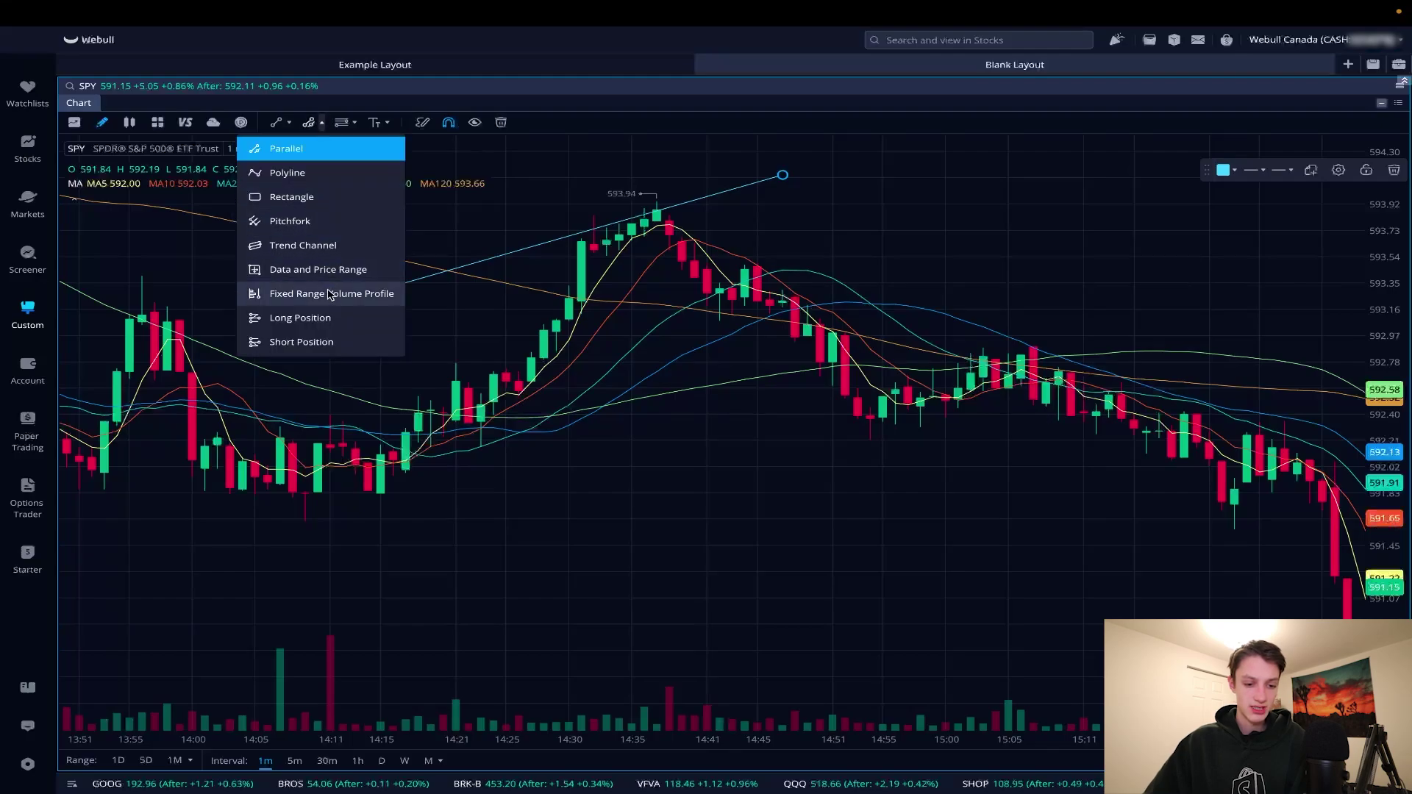
left_click(331, 293)
left_click(143, 304)
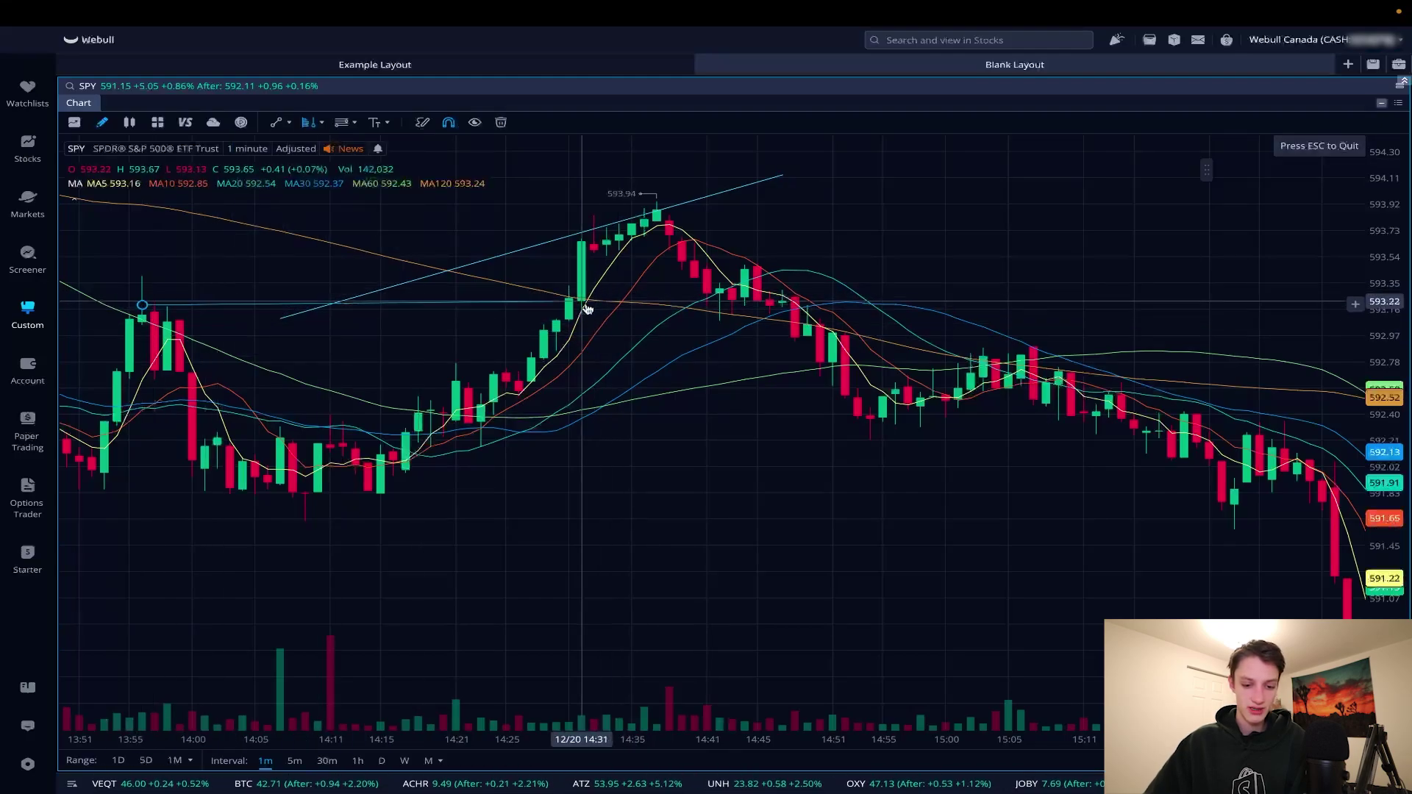
left_click(583, 304)
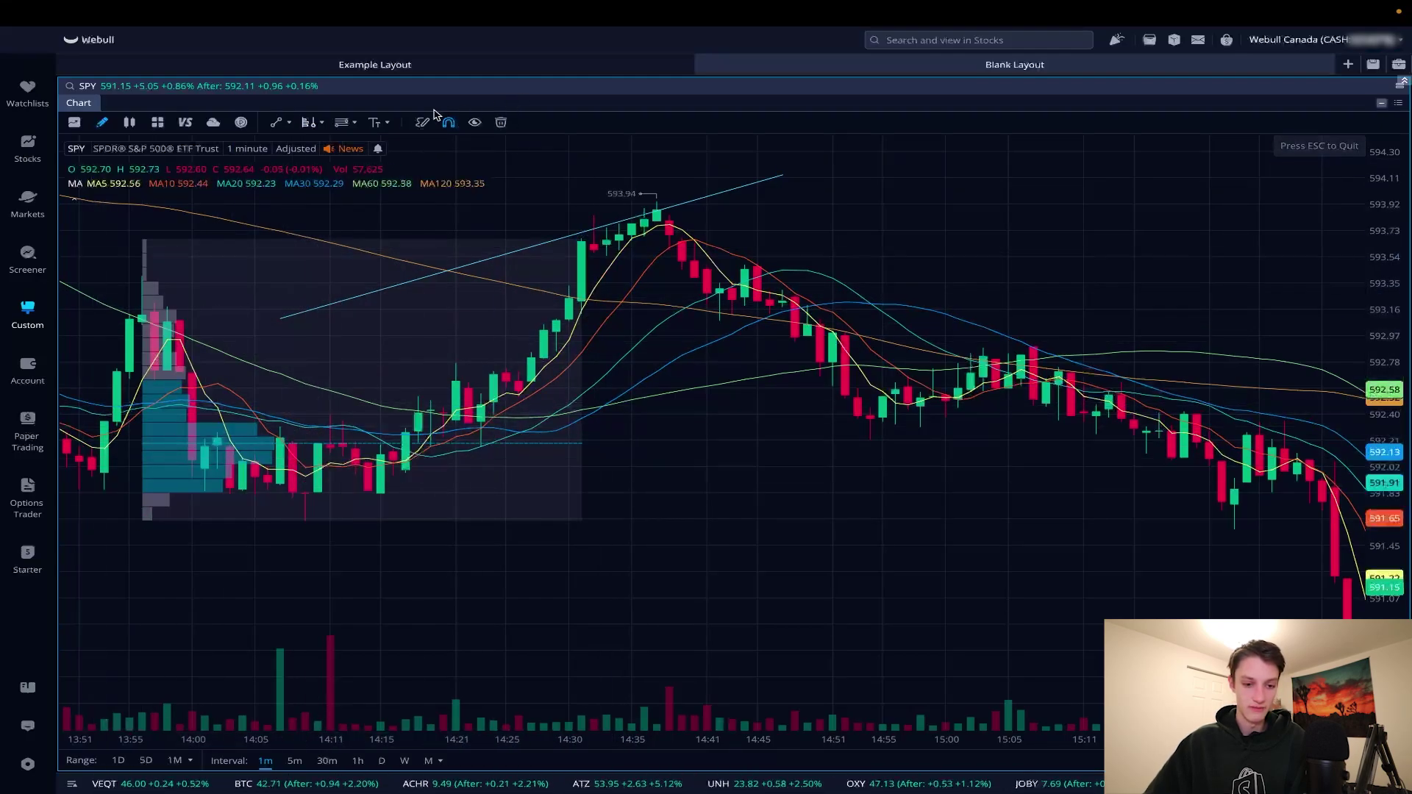
key("Escape")
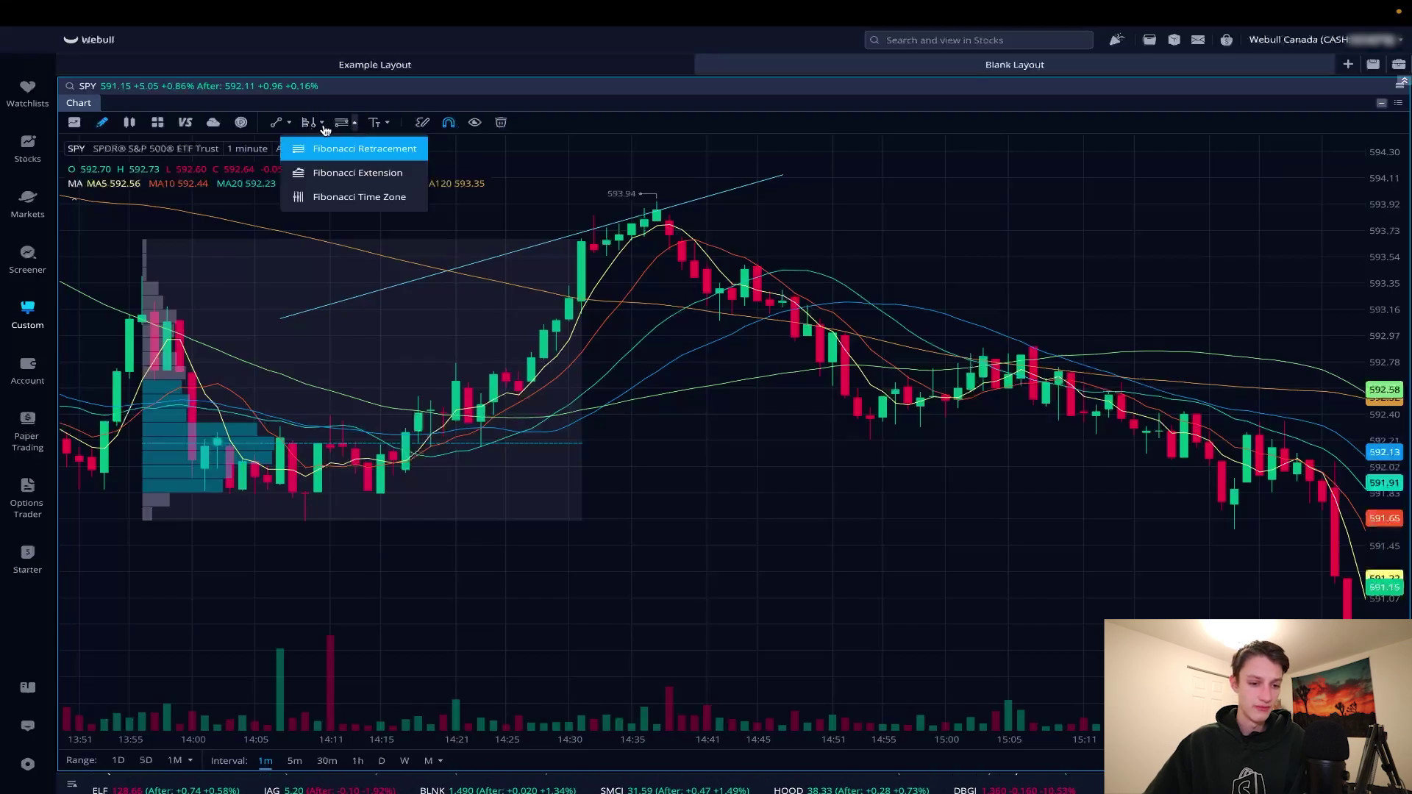
- Place a 'TEST' text label right of the price peak, then choose Delete All
mouse_move(387, 123)
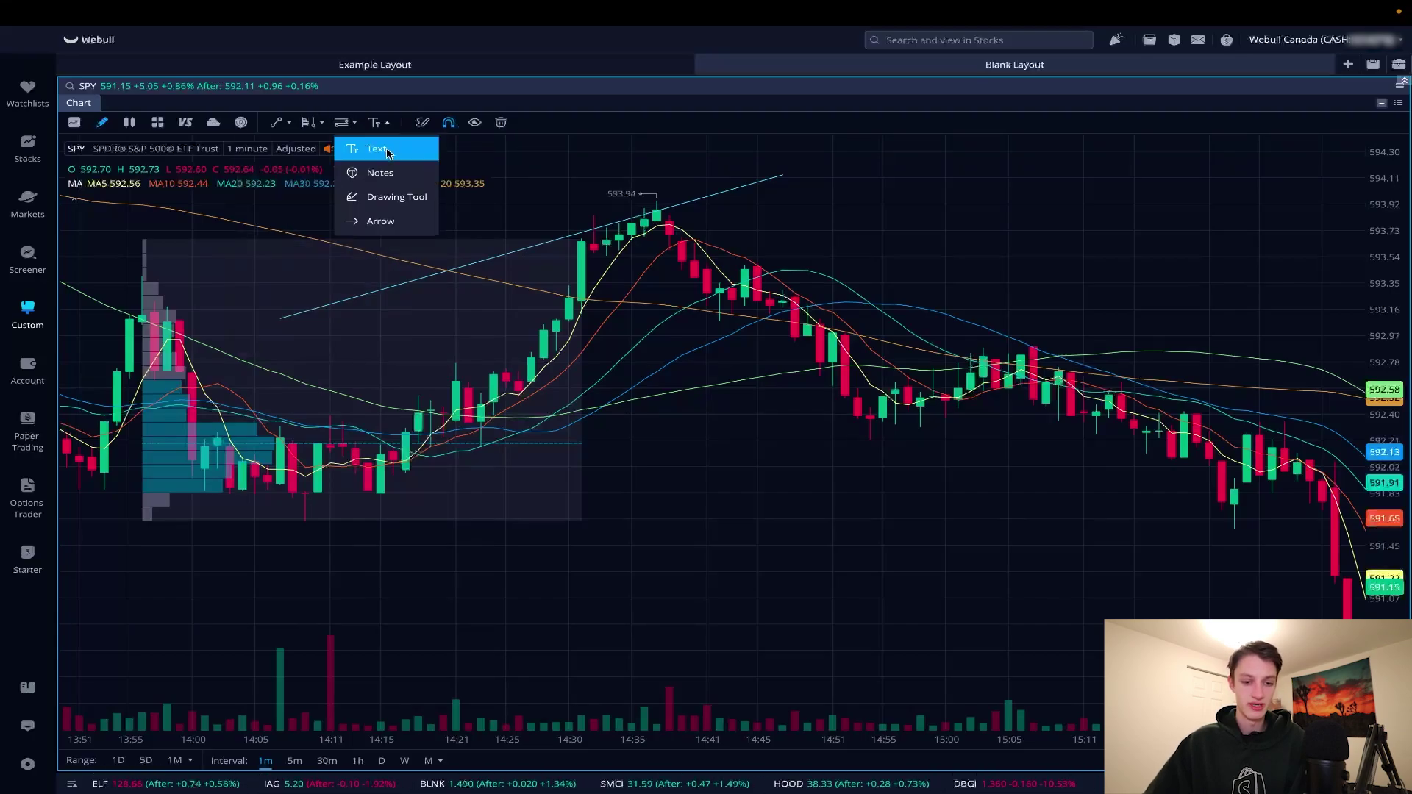
left_click(387, 151)
left_click(895, 224)
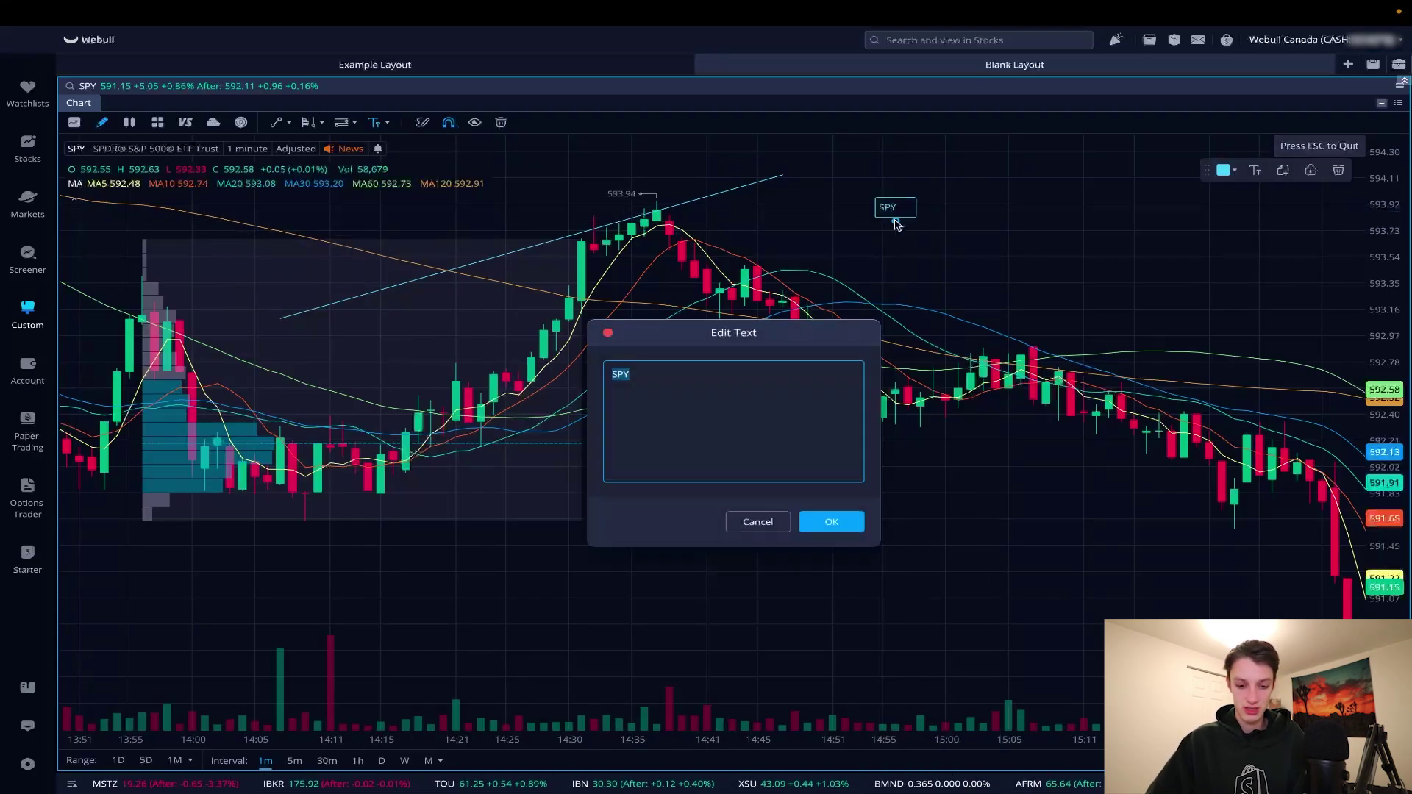
type("TEST")
key("Return")
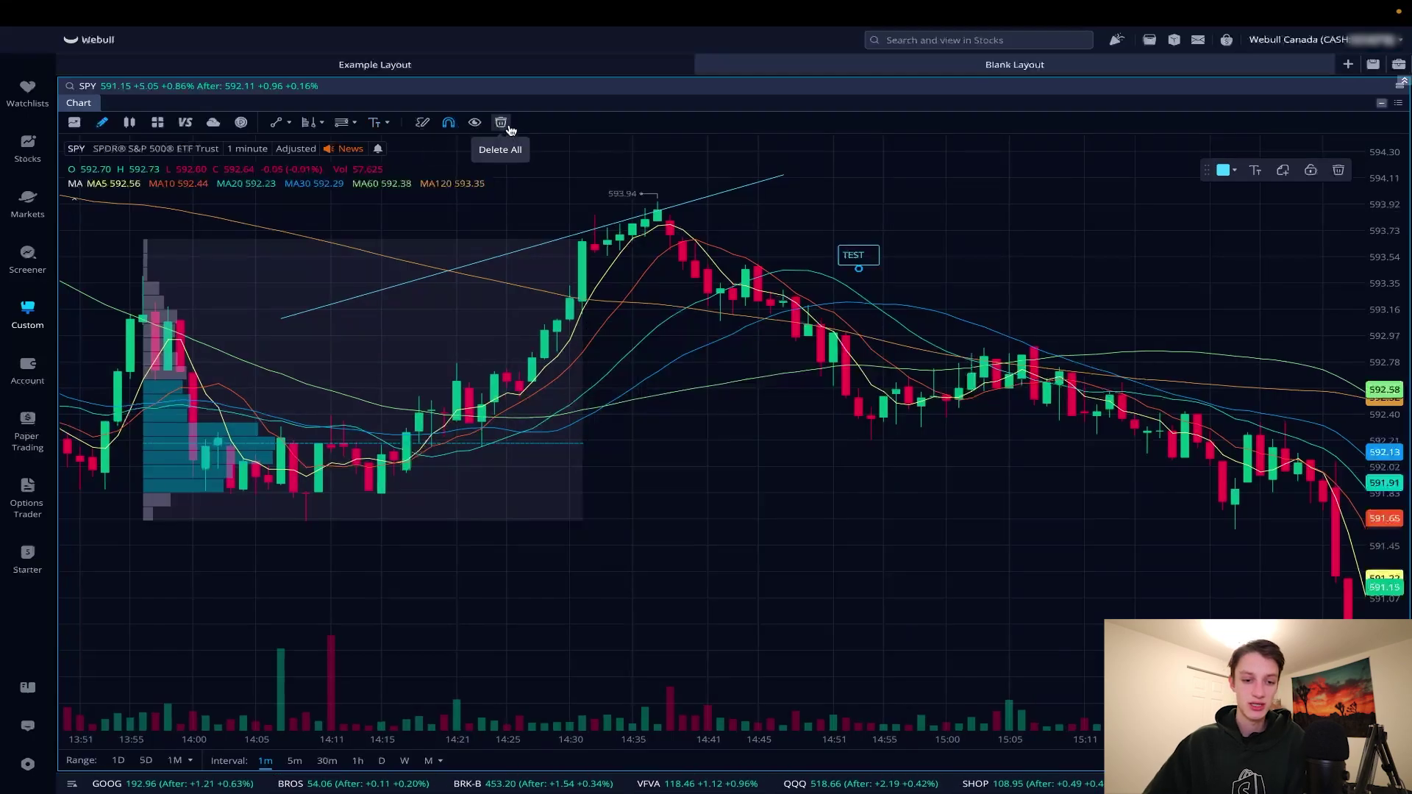
left_click(508, 127)
- Confirm deleting the drawings, switch to an area chart, and split into SPY and AAPL charts
left_click(866, 457)
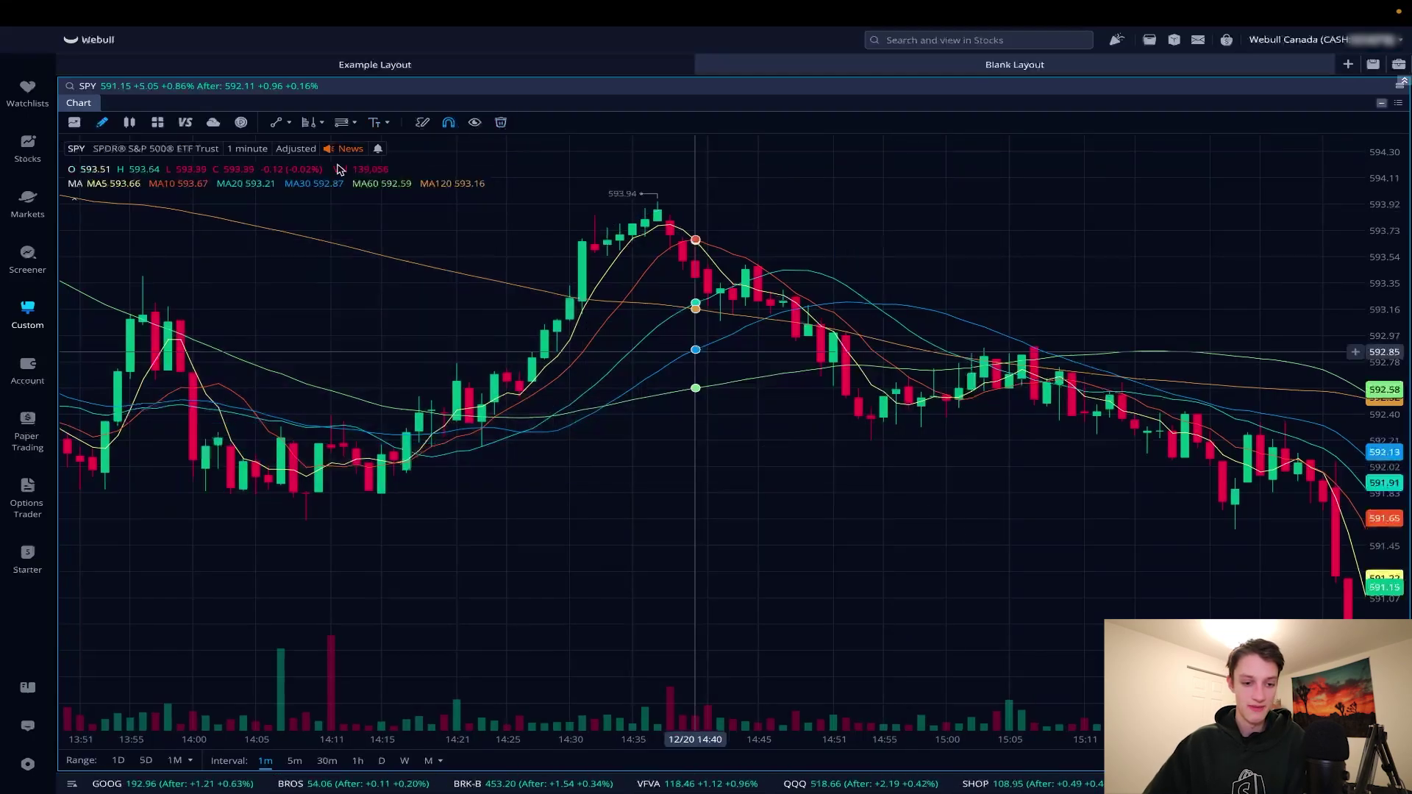
left_click(128, 122)
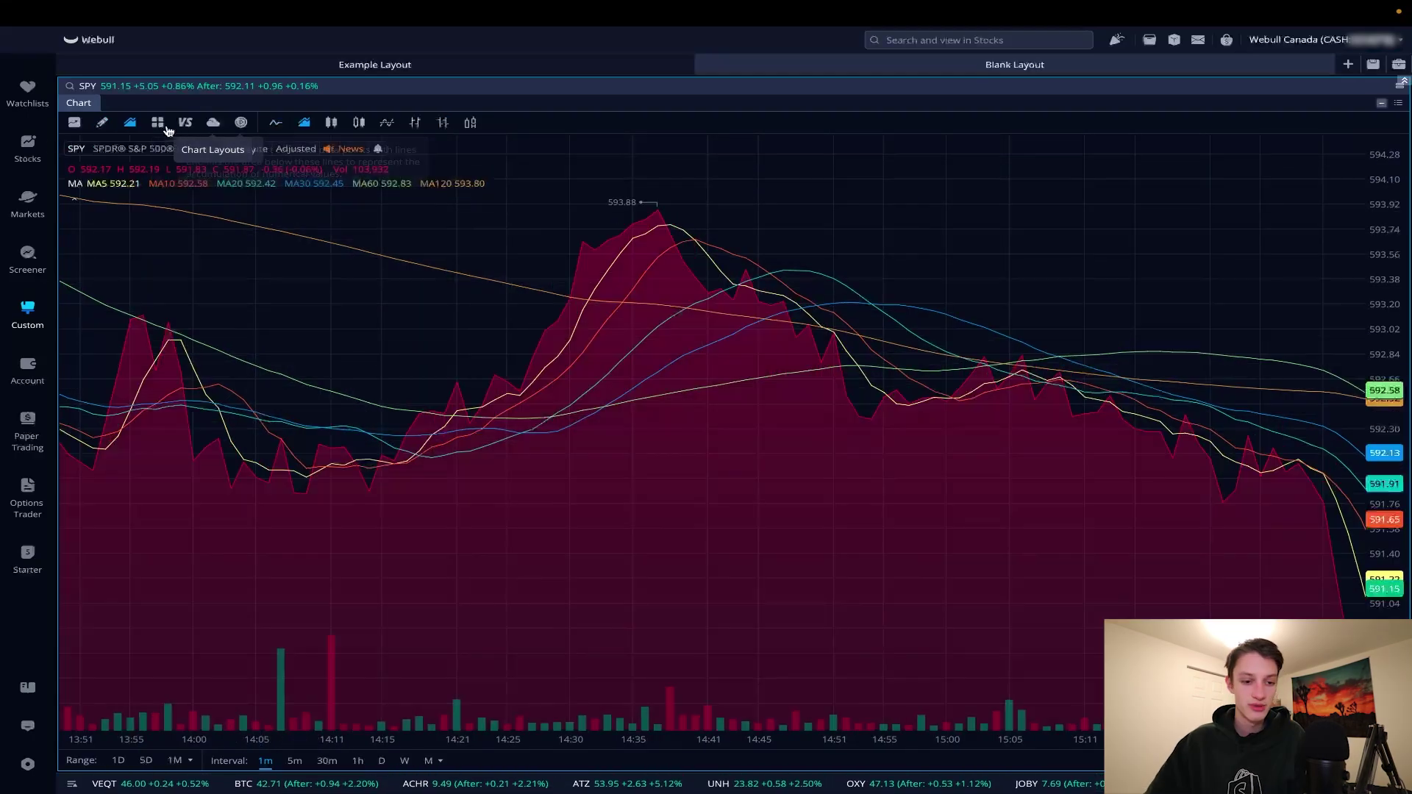
left_click(158, 123)
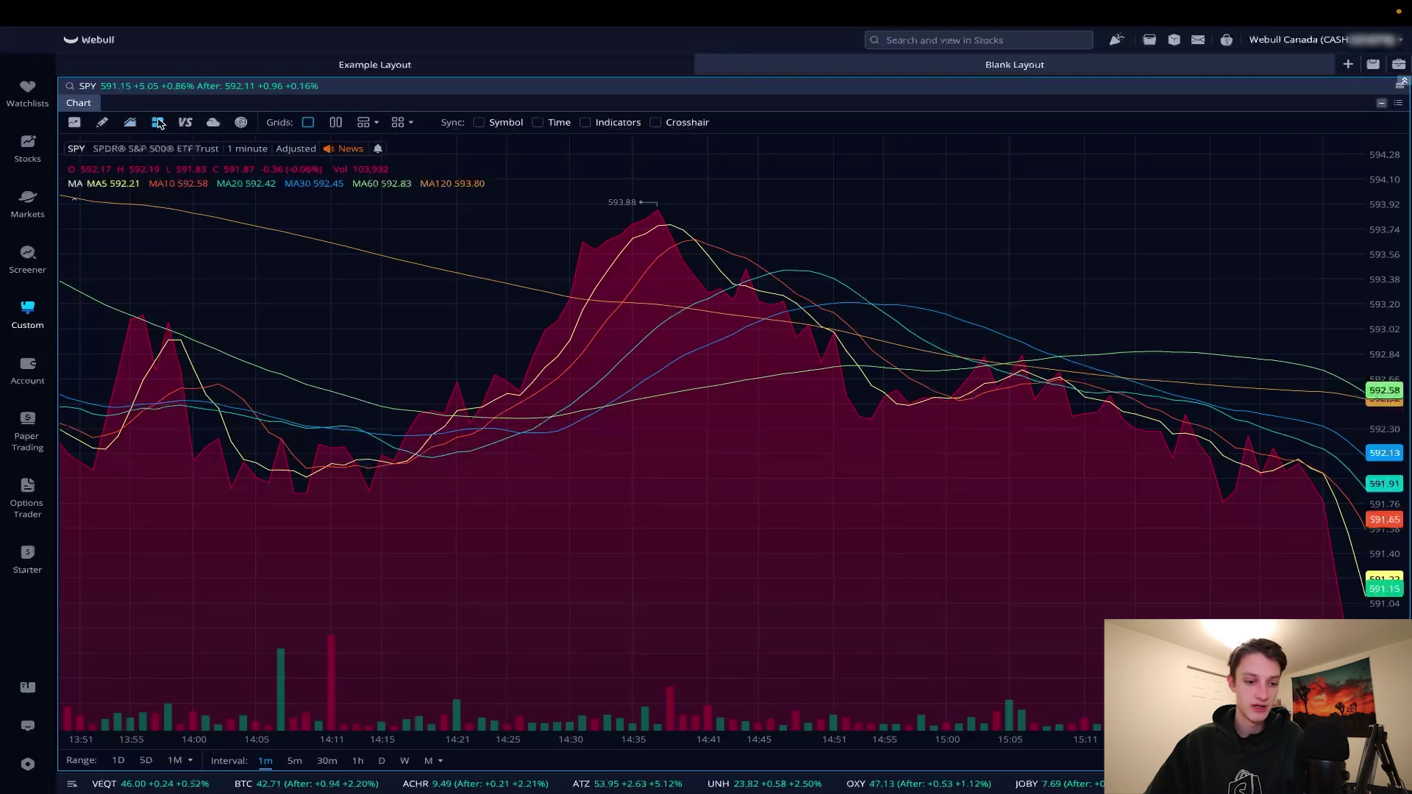
left_click(338, 125)
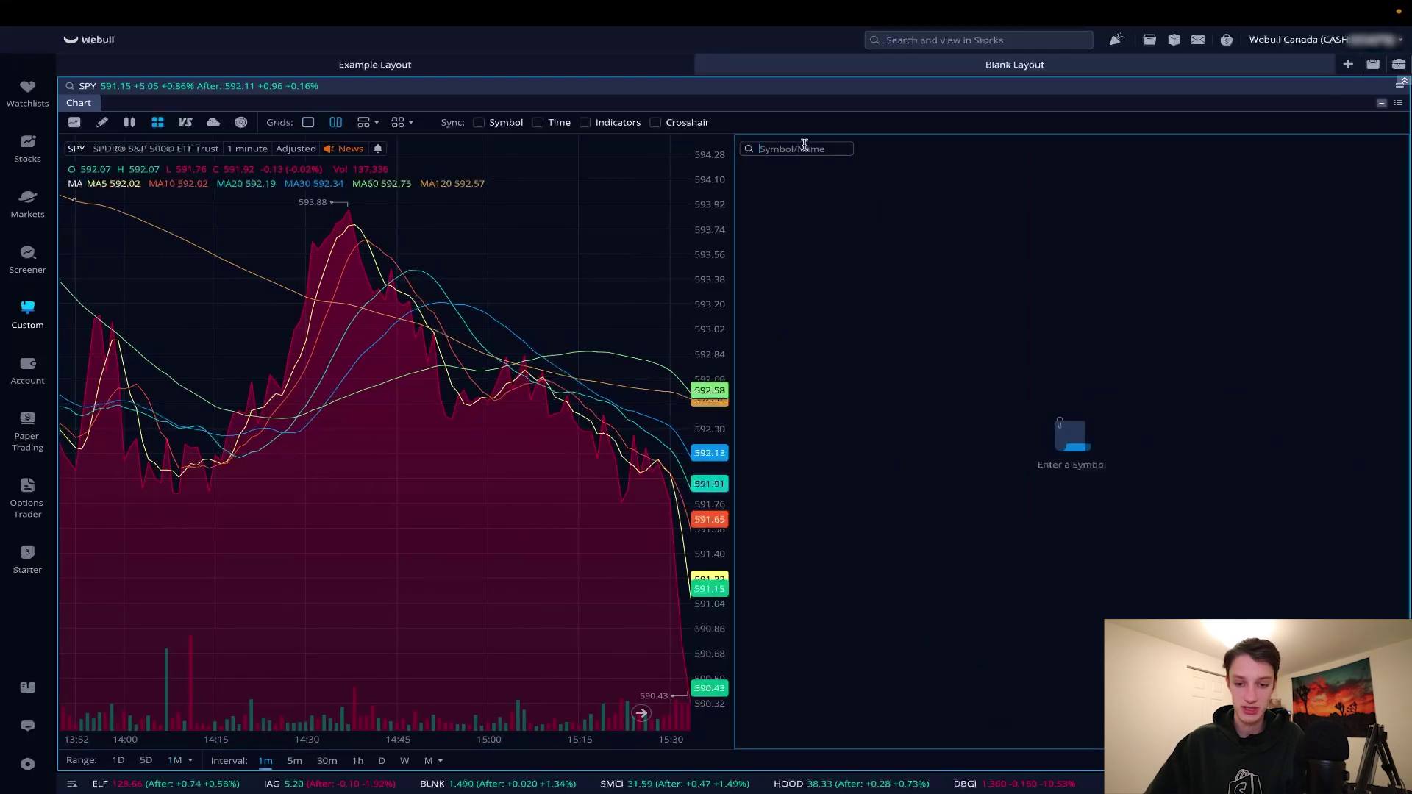
type("aapl")
left_click(792, 177)
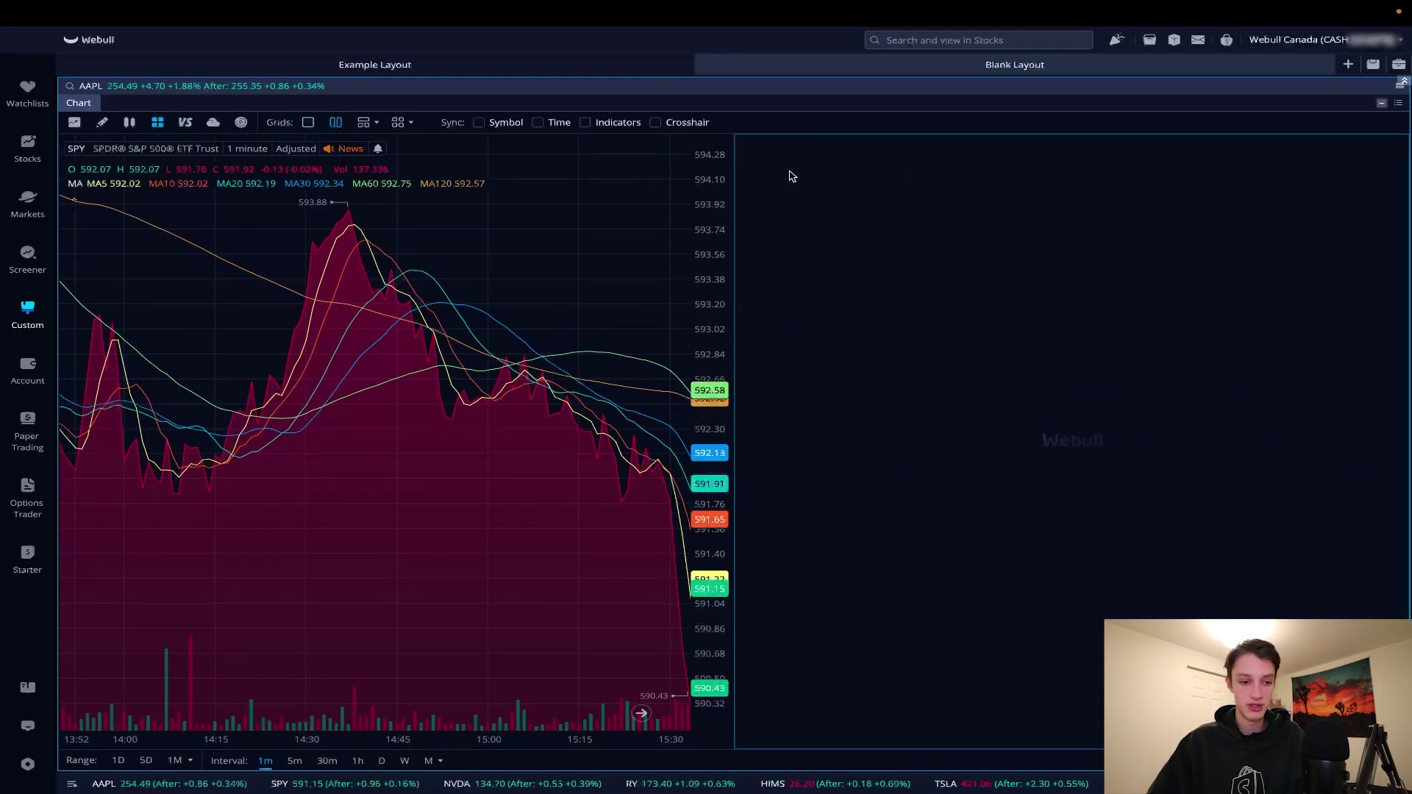
left_click(520, 324)
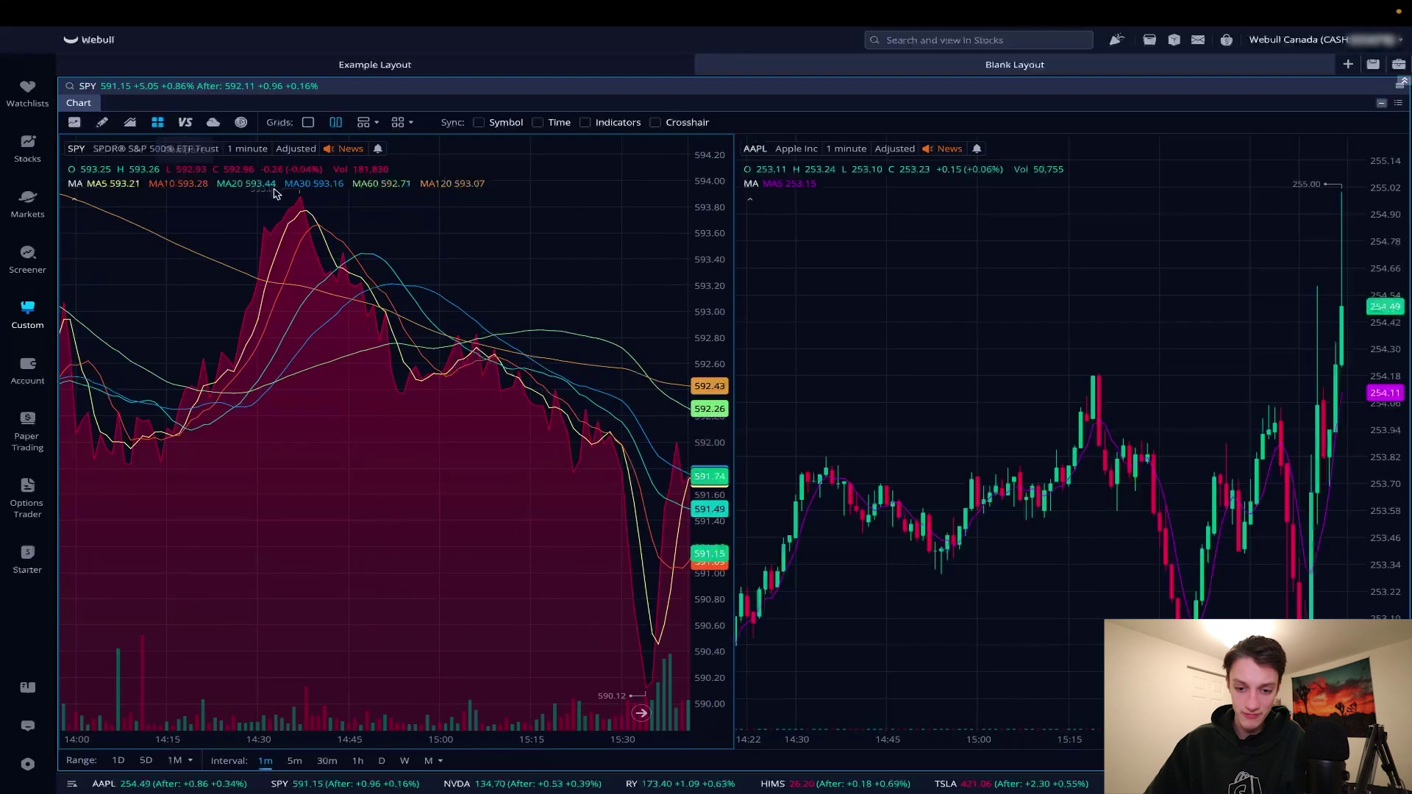
left_click_drag(1104, 390, 1026, 379)
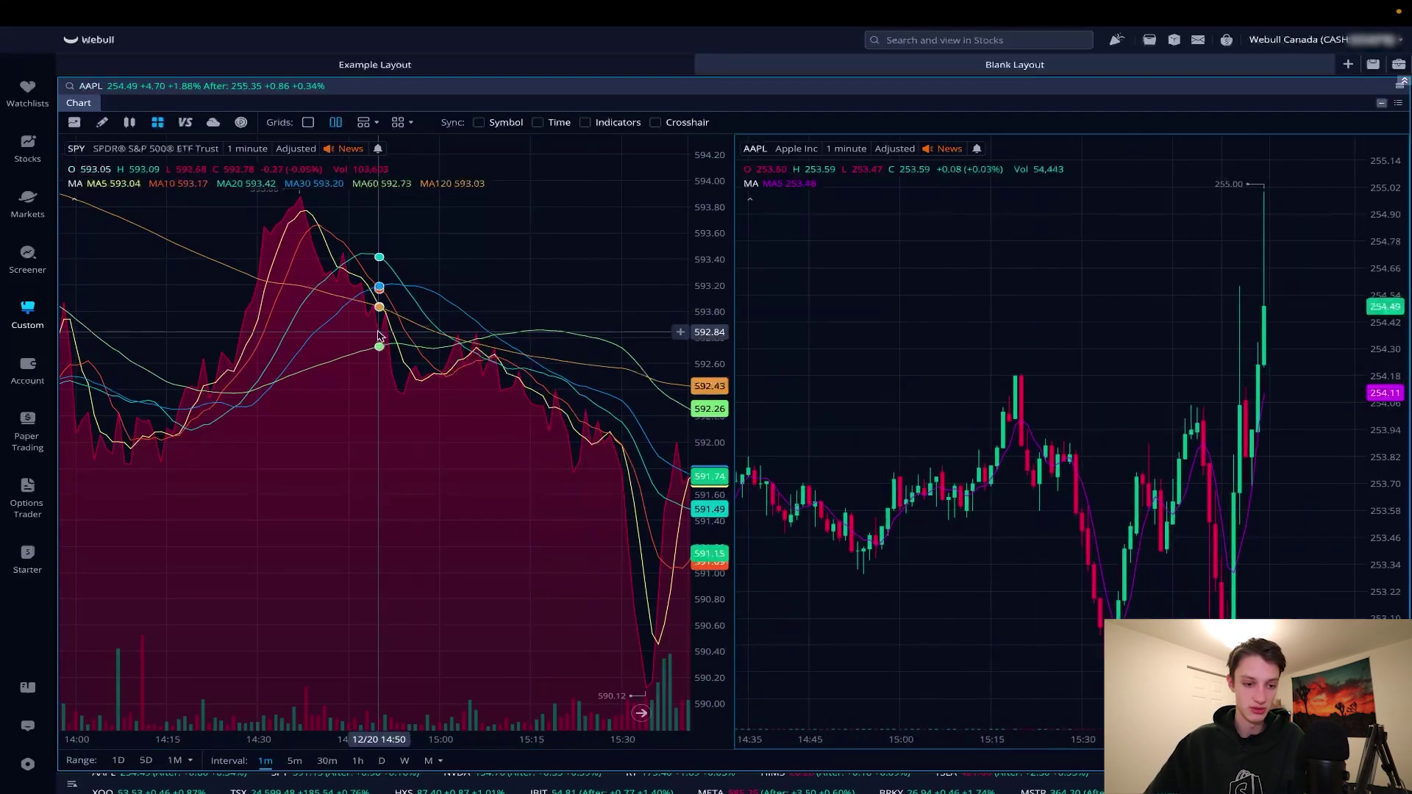
- Try the 3x3 grid, return to two columns, and toggle Sync Symbol on and off
left_click(411, 123)
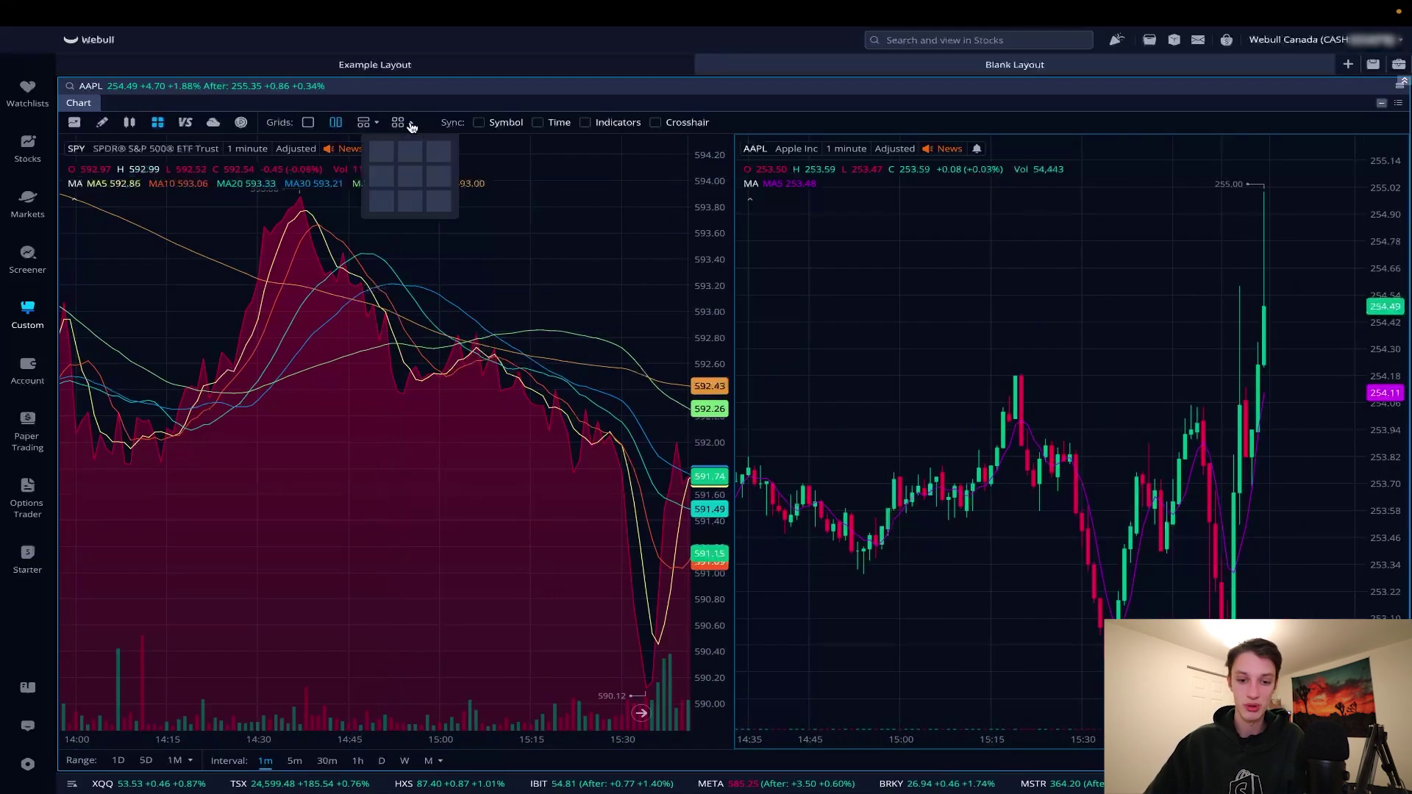
left_click(441, 205)
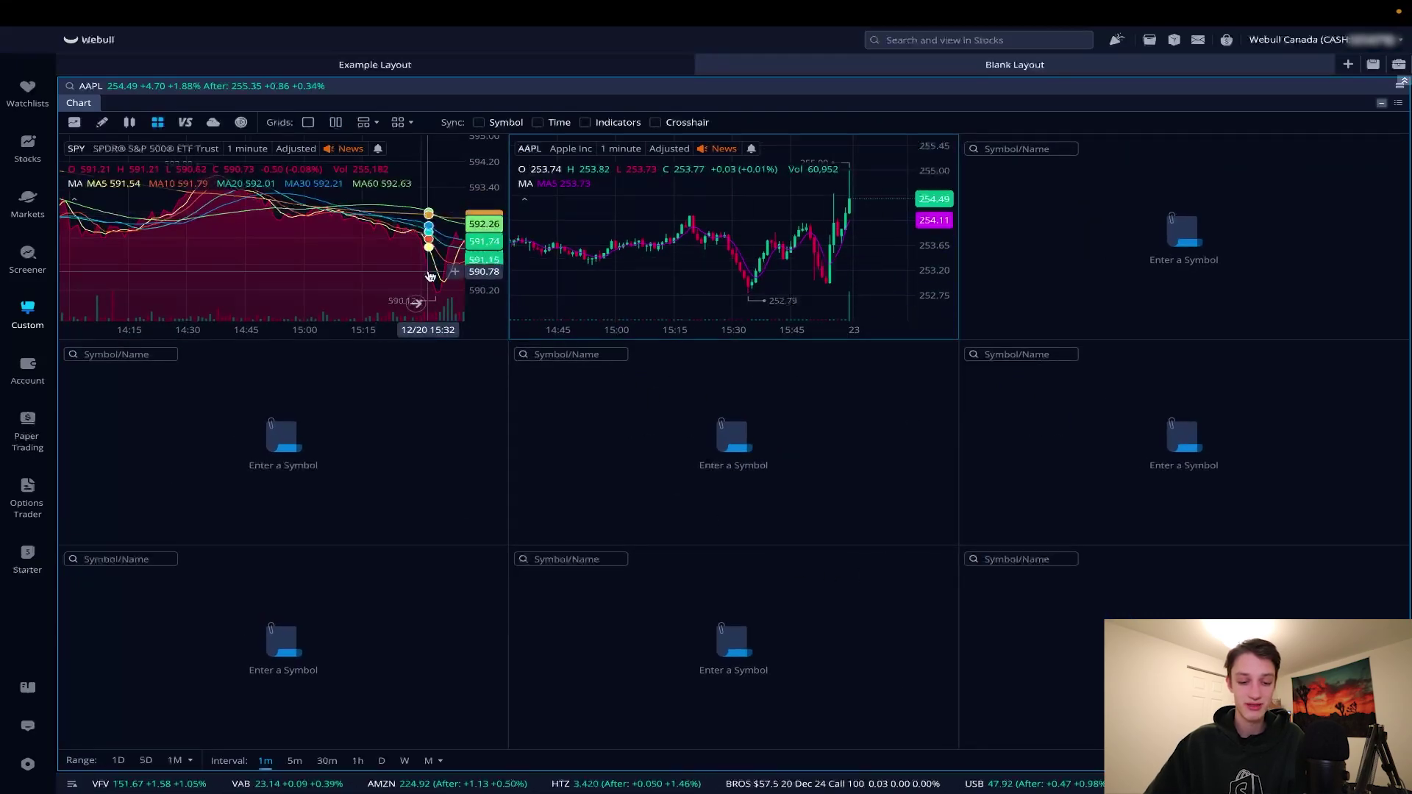
left_click(411, 124)
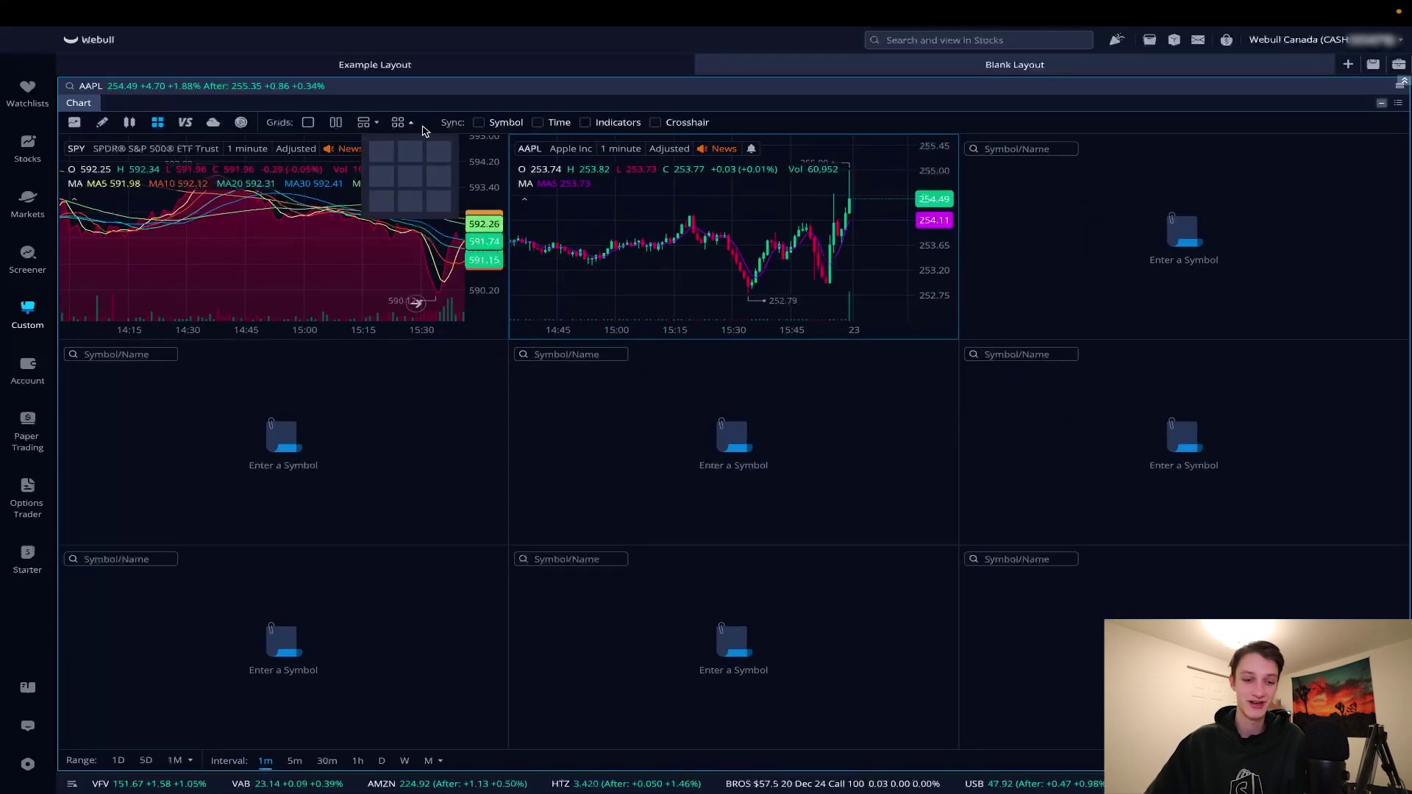
left_click(335, 122)
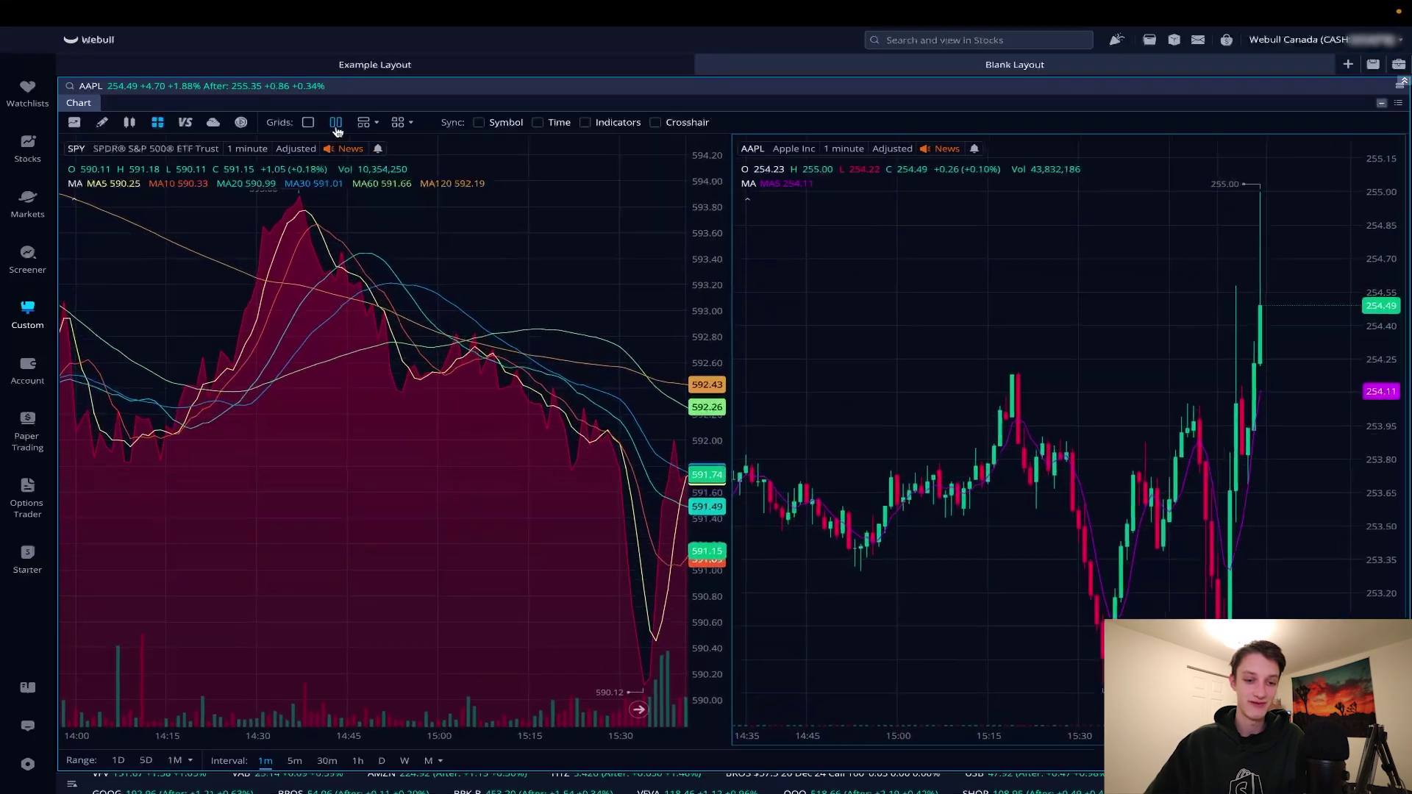
left_click(503, 125)
left_click(480, 123)
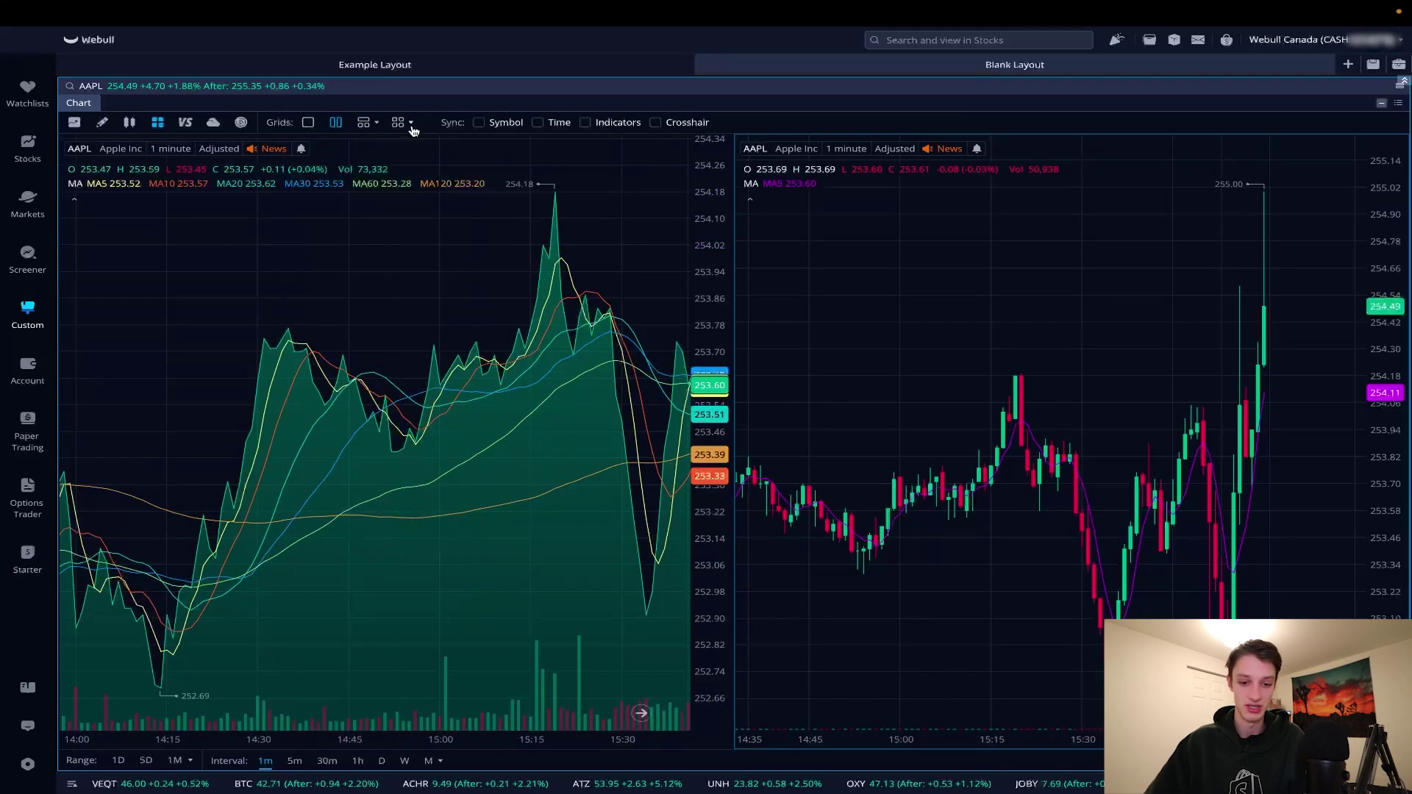
- Compare AAPL against the Dow Jones Industrial Average and open the Chart Layouts save options
left_click(186, 125)
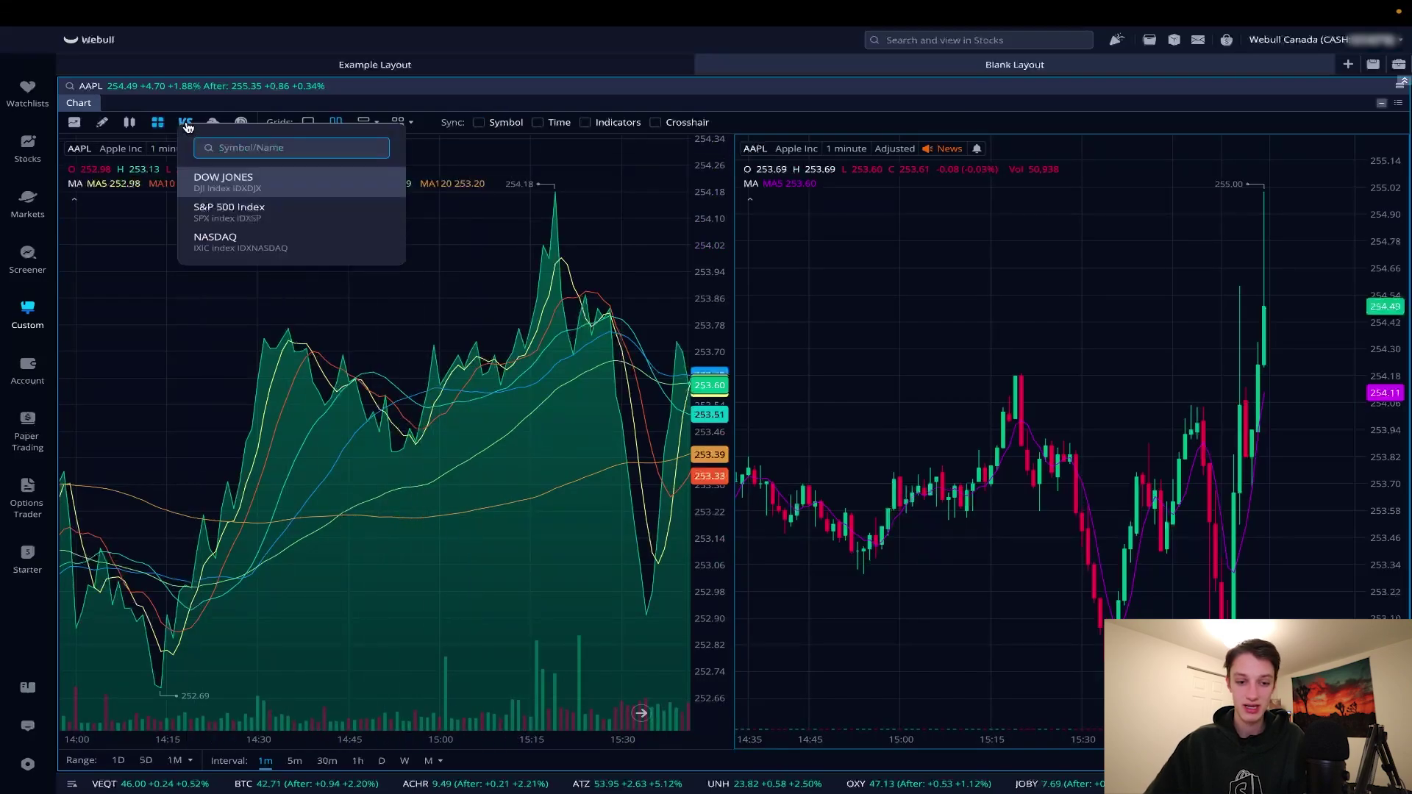
left_click(253, 180)
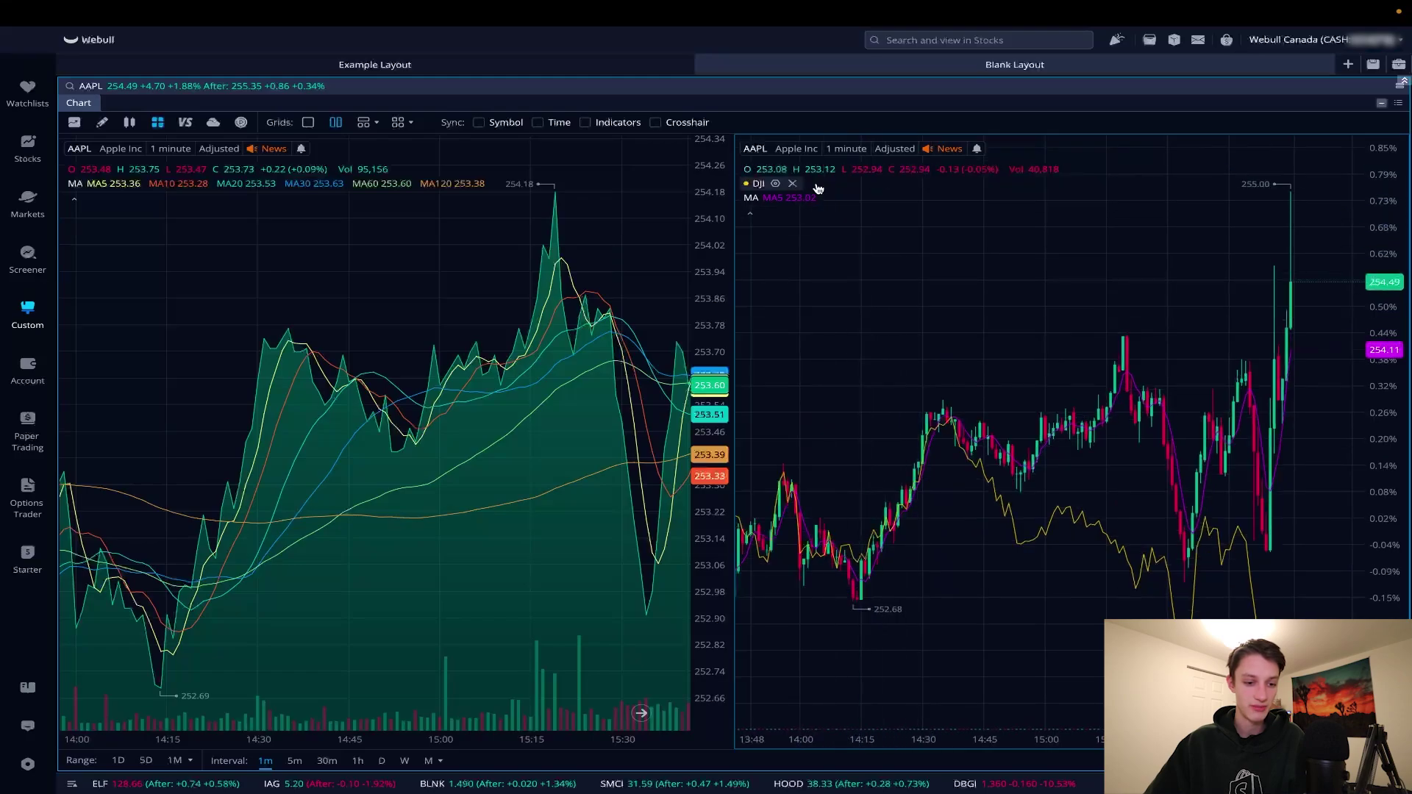
left_click_drag(1162, 342, 1026, 338)
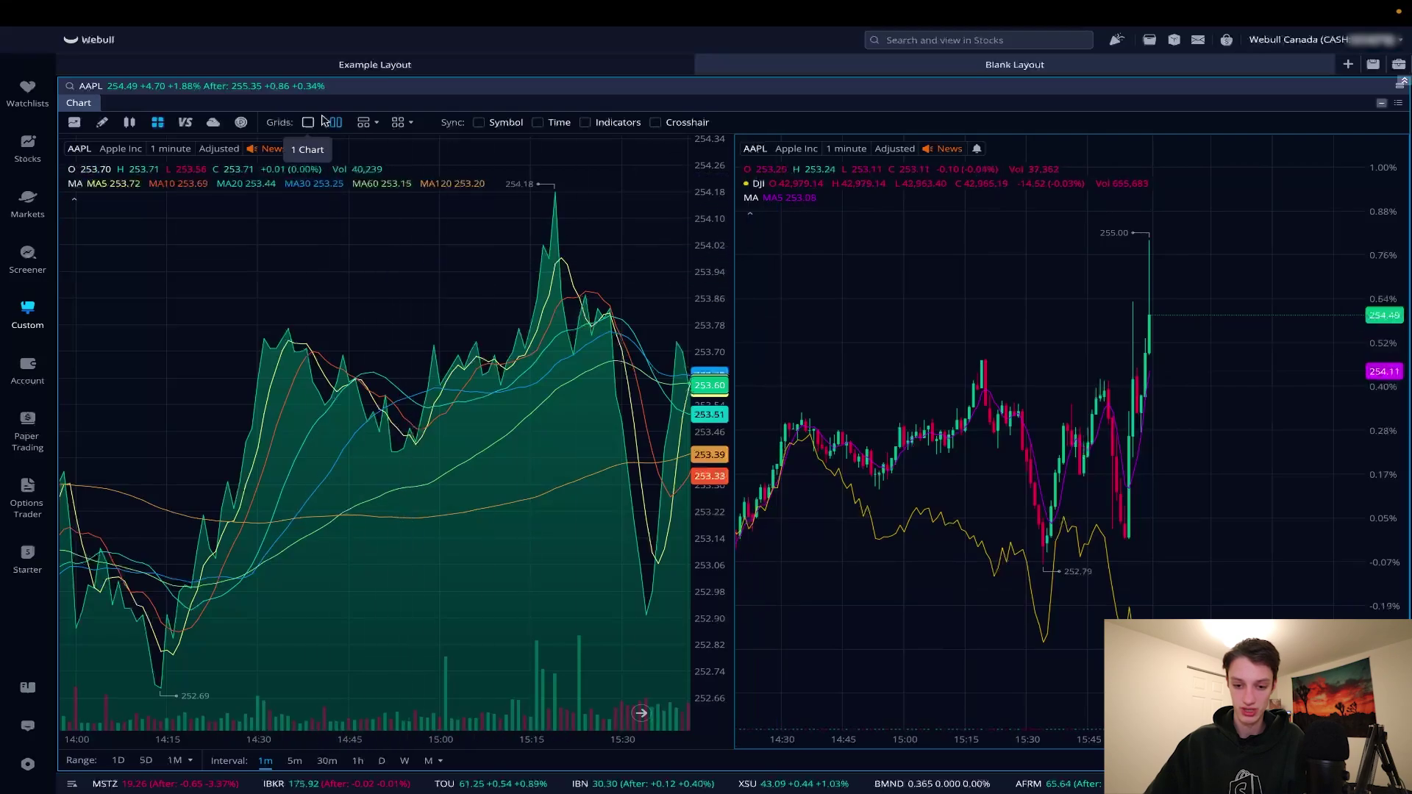
left_click(214, 125)
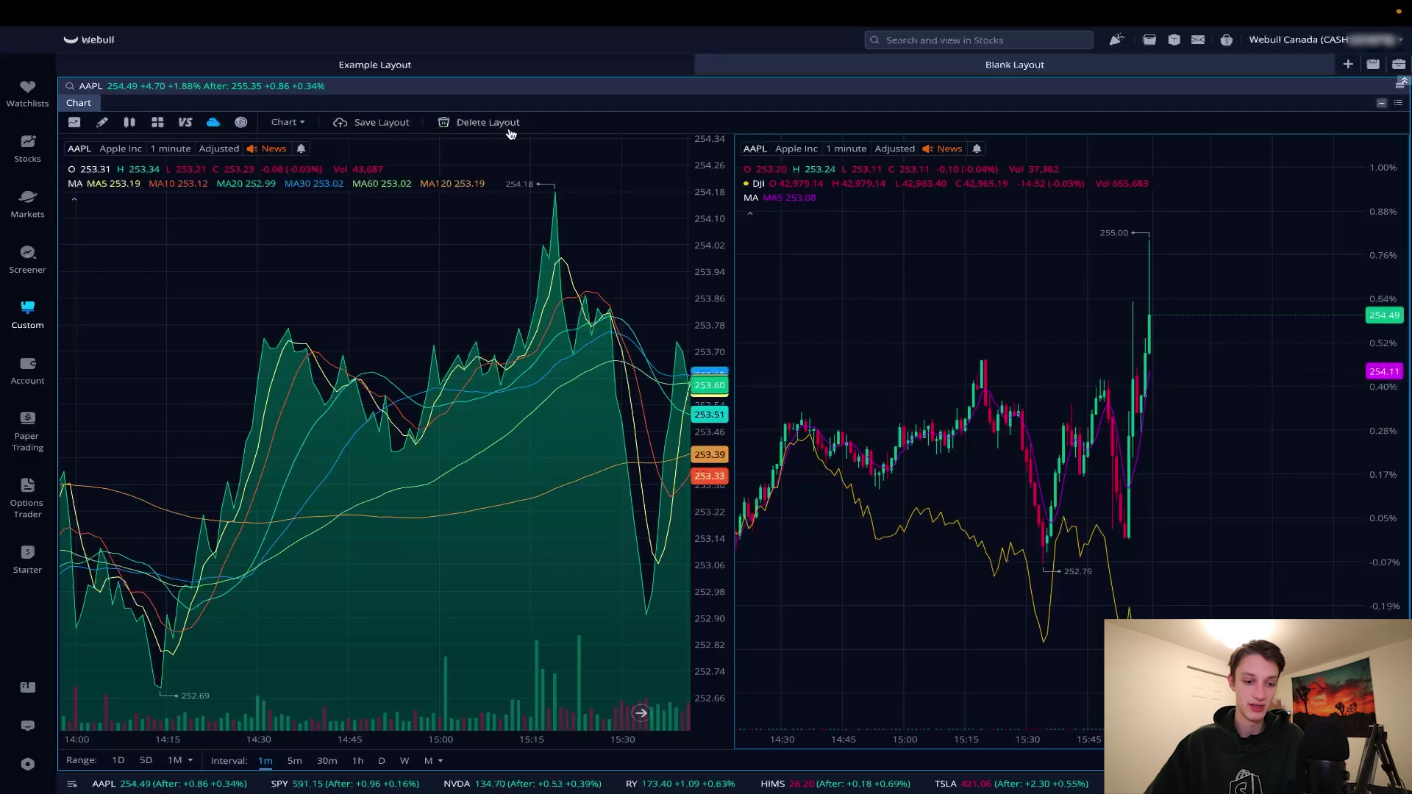
- Replay AAPL's day at 60X speed, jump ahead to about 12:46, then exit replay
left_click(240, 125)
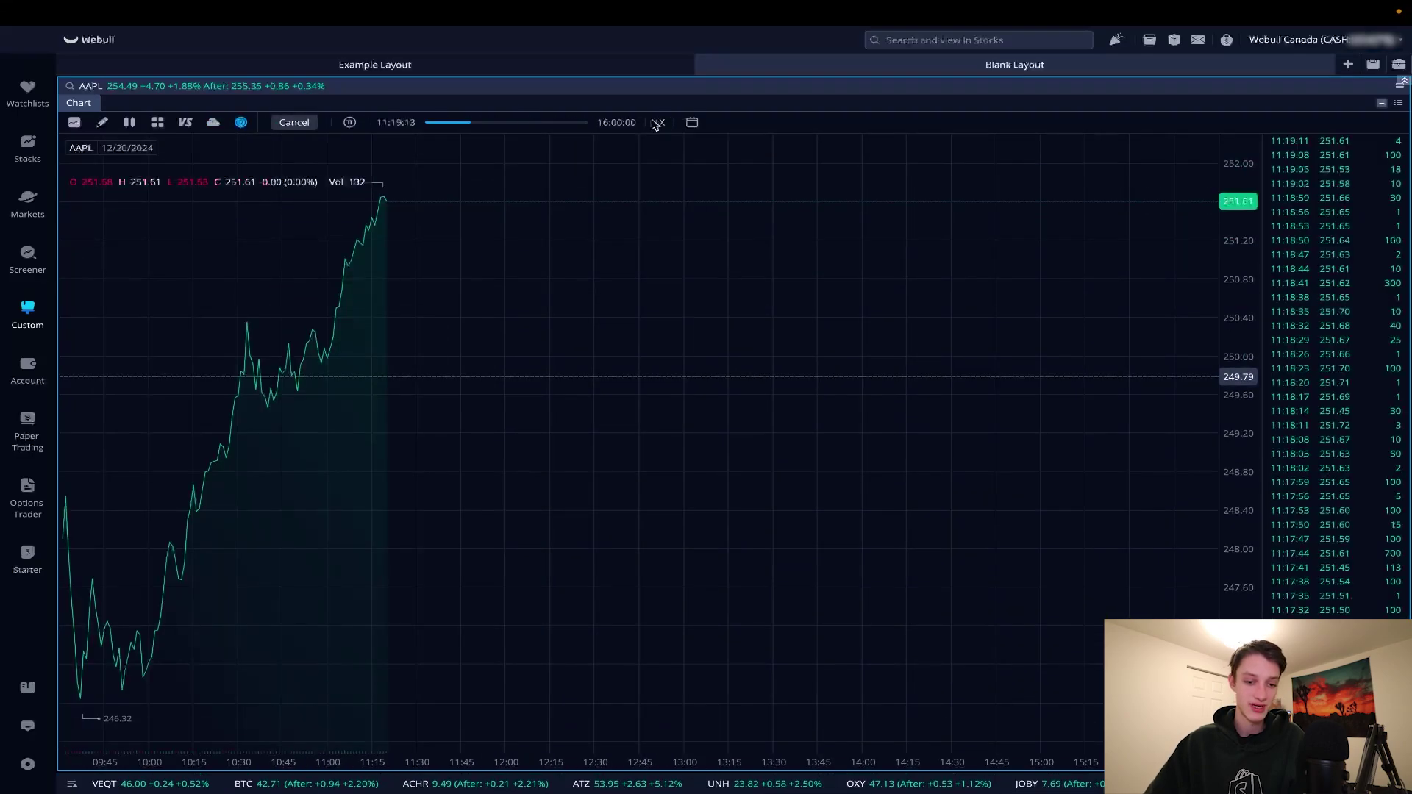
left_click(655, 125)
left_click(659, 249)
left_click_drag(470, 123, 505, 125)
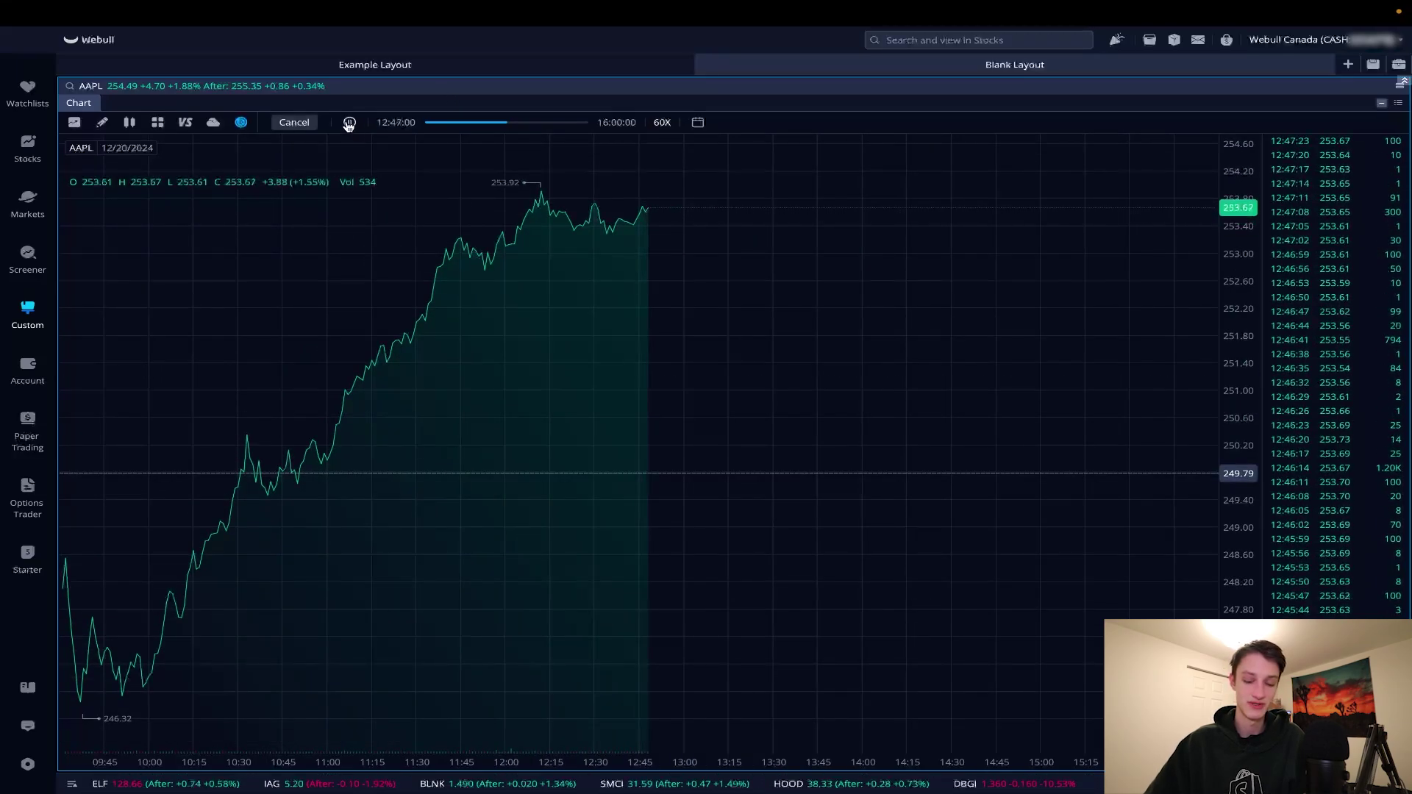
left_click(293, 122)
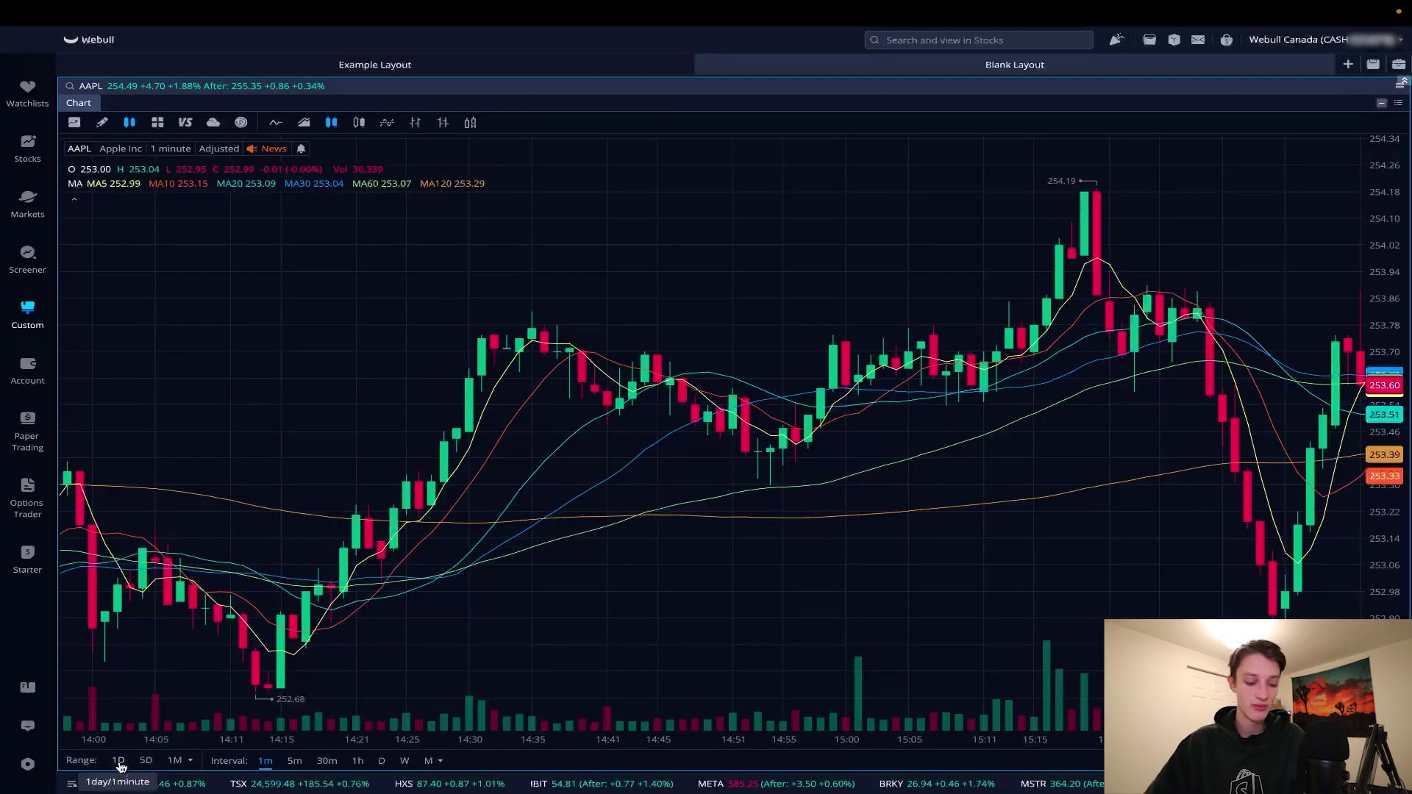
- Show AAPL over a one-day range and stretch, then reset, the price scale
left_click(118, 760)
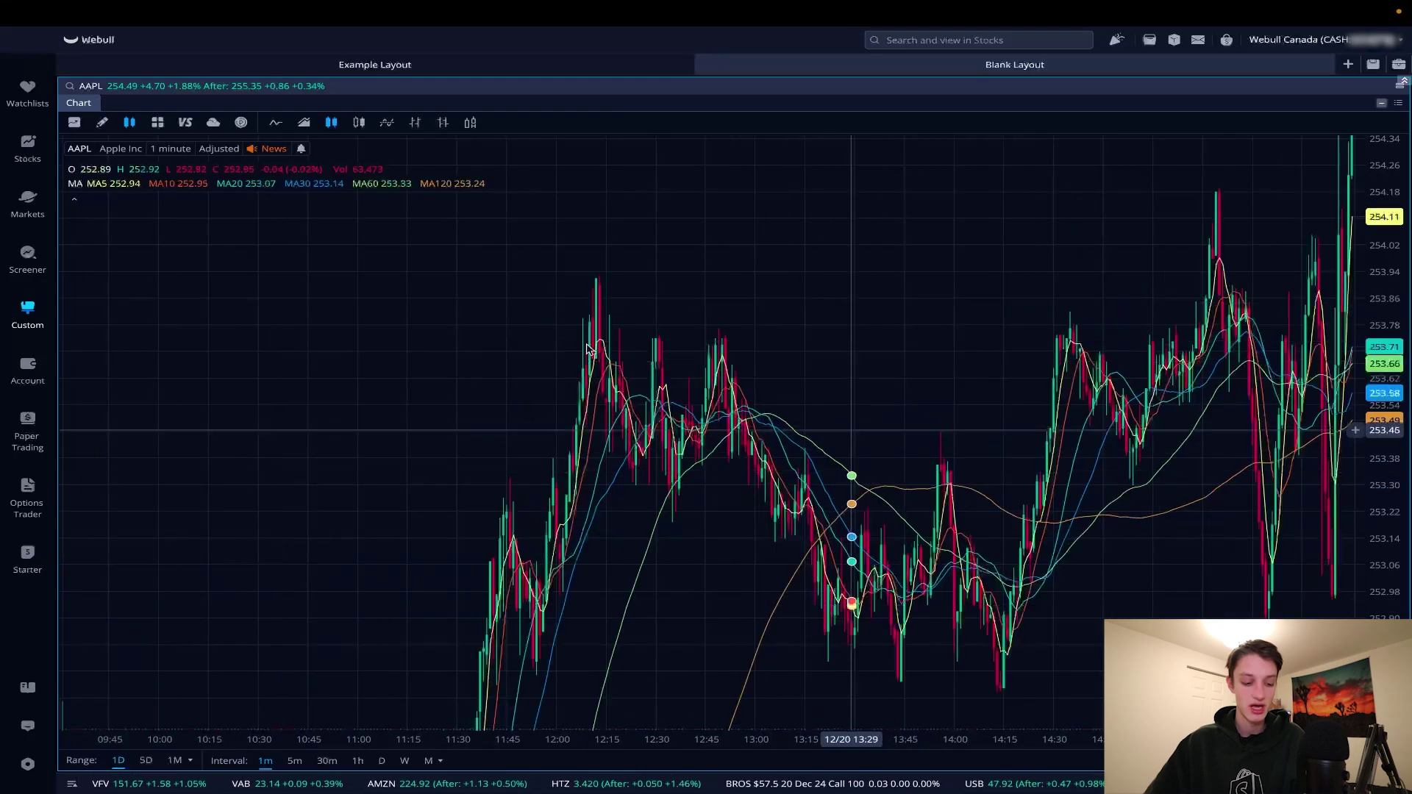
left_click_drag(1402, 316, 1388, 439)
double_click(1388, 439)
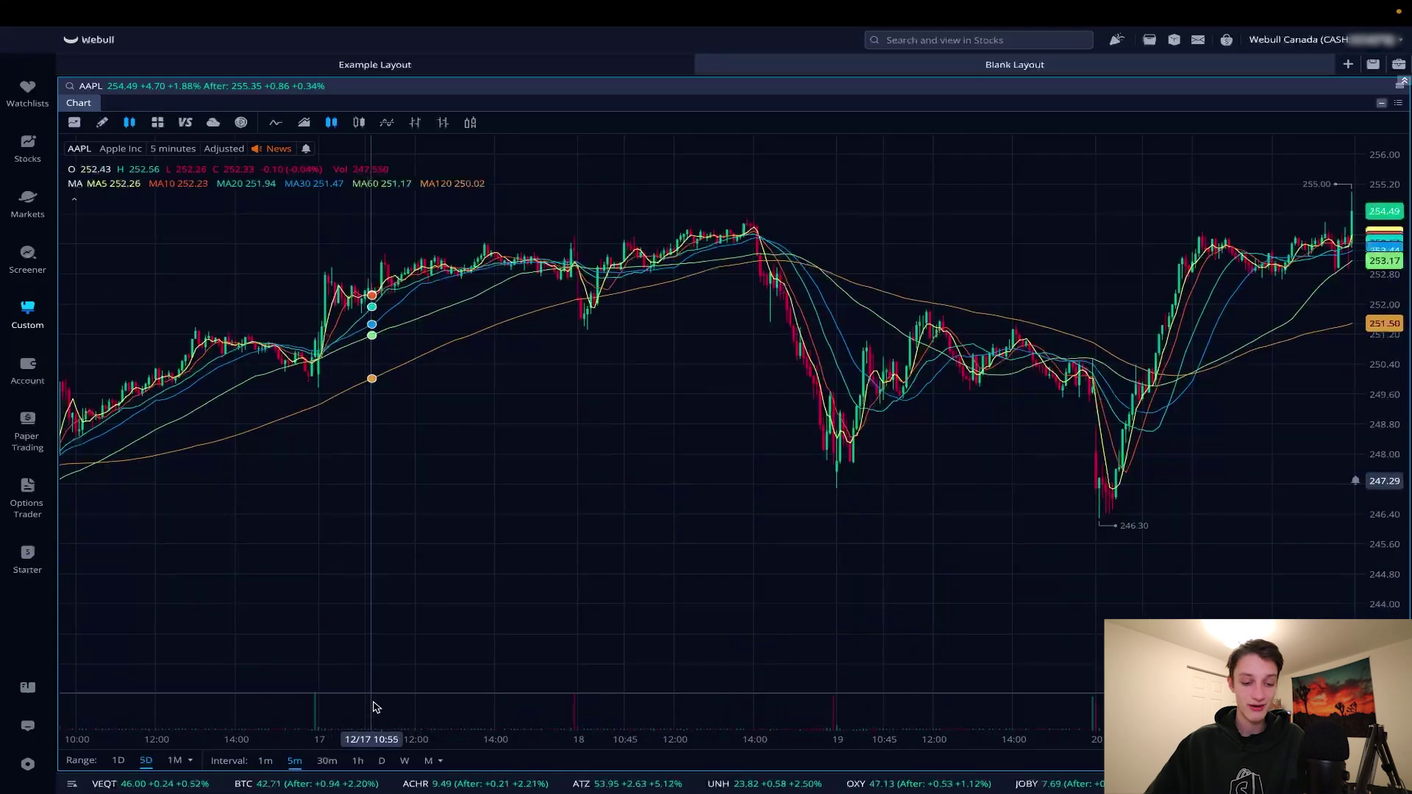
- Cycle intervals through 1m, 1h, D, W and 2 minutes, ending on 1s candles
left_click(266, 761)
left_click(357, 761)
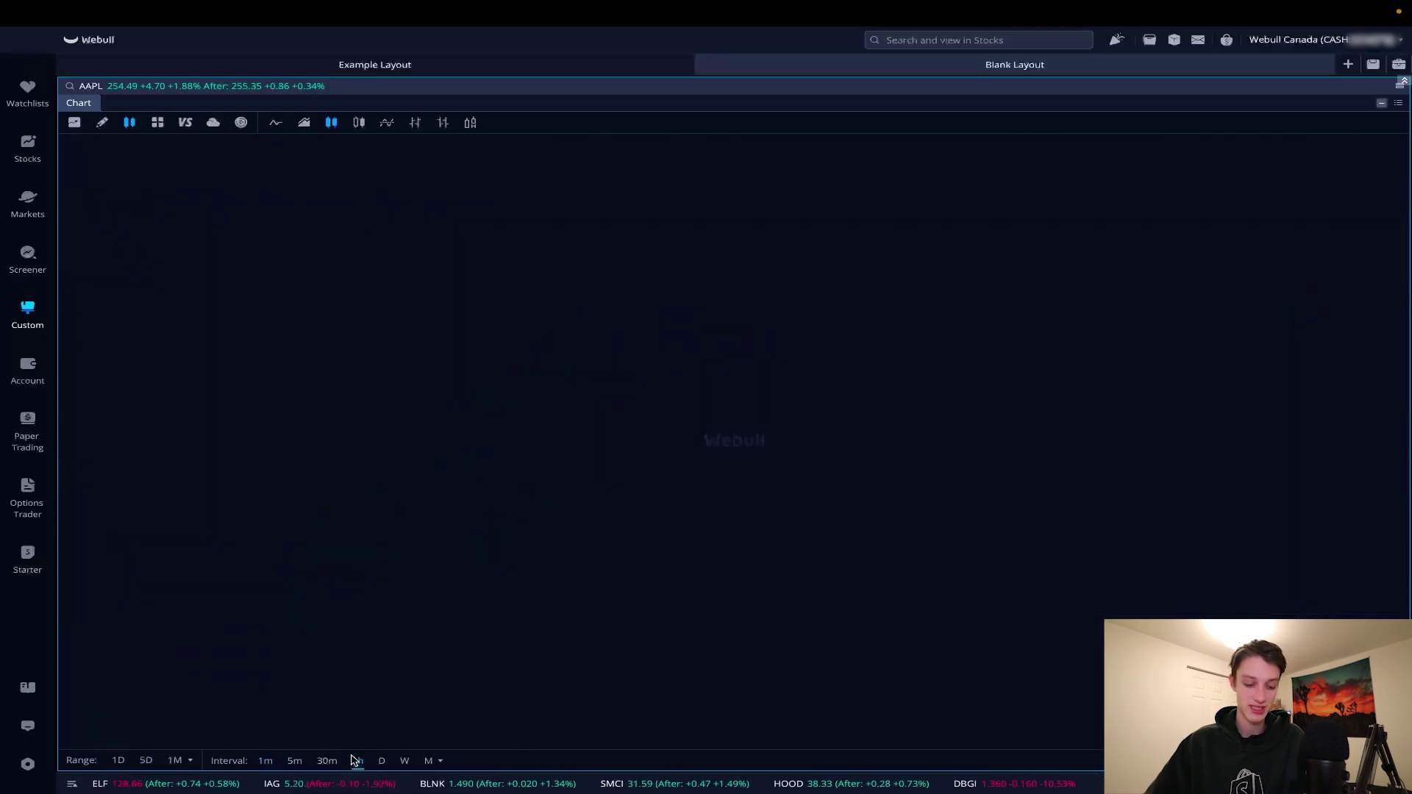
left_click(384, 761)
left_click(405, 760)
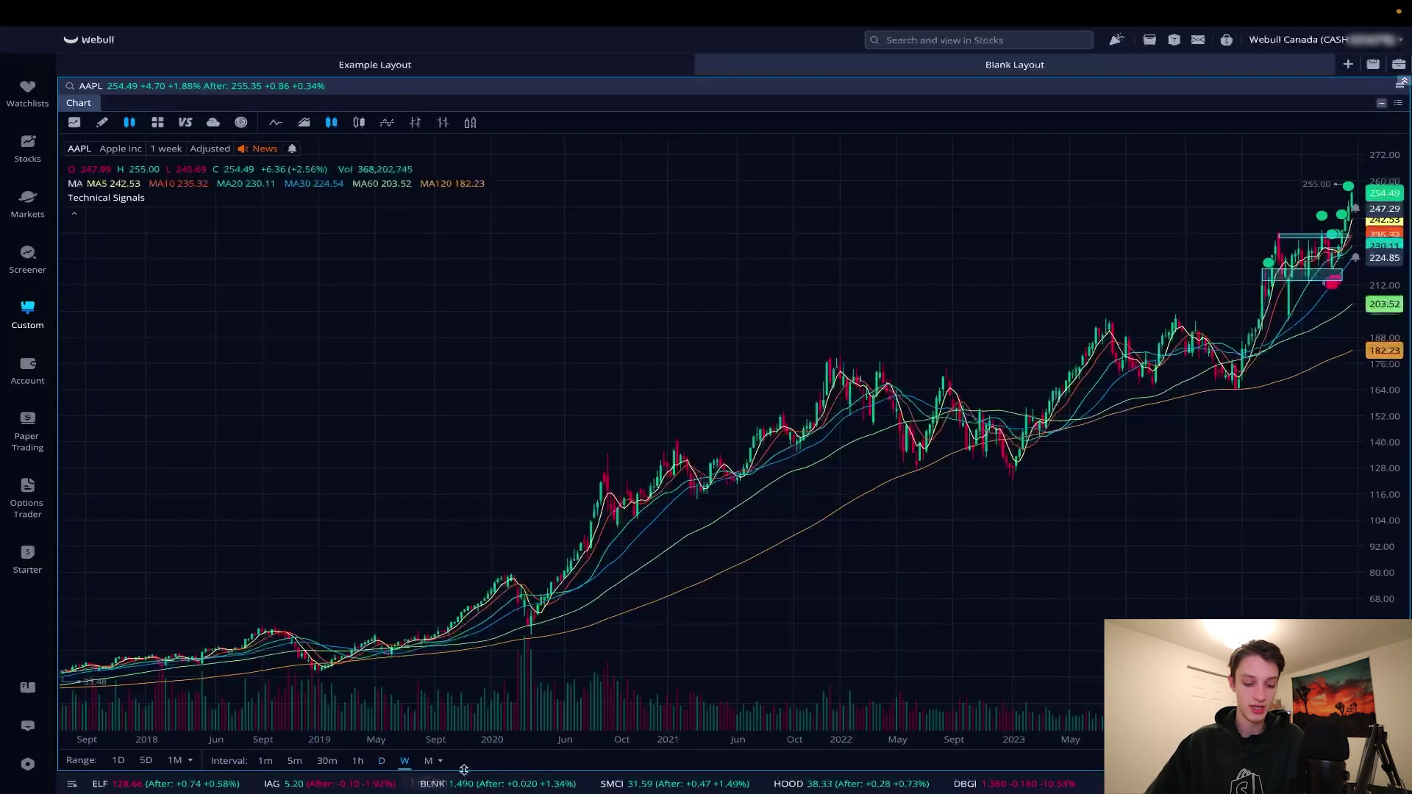
left_click(439, 762)
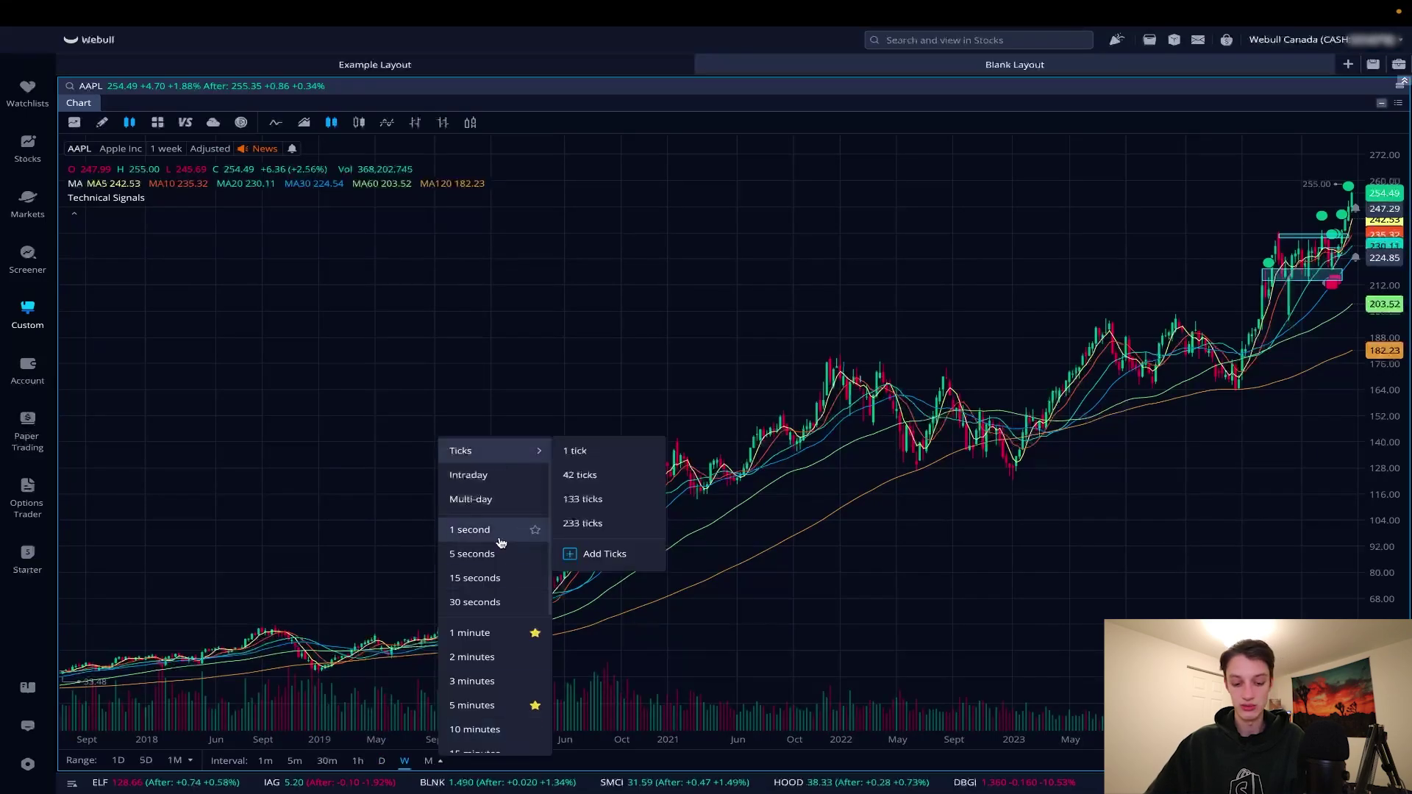
left_click(507, 666)
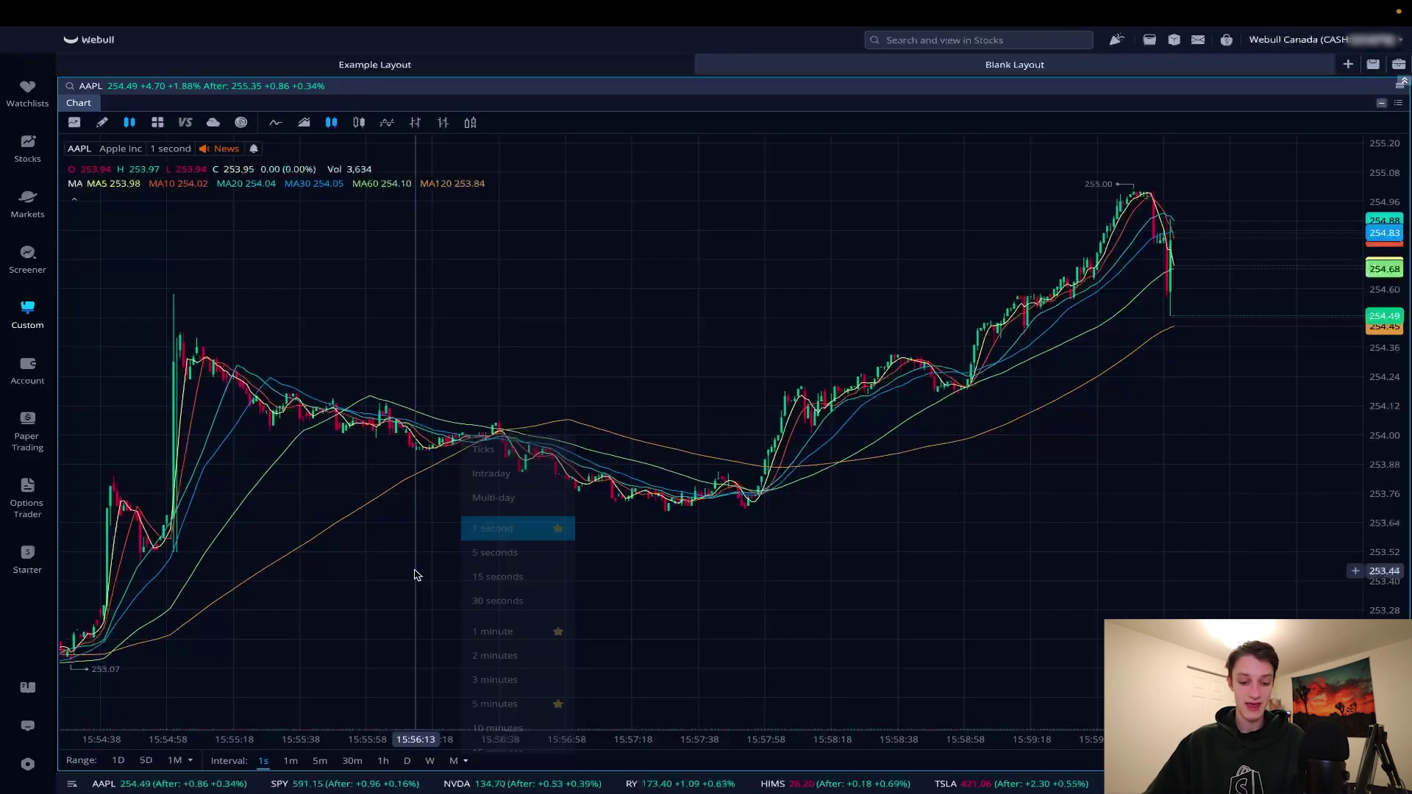
left_click(291, 761)
left_click(263, 761)
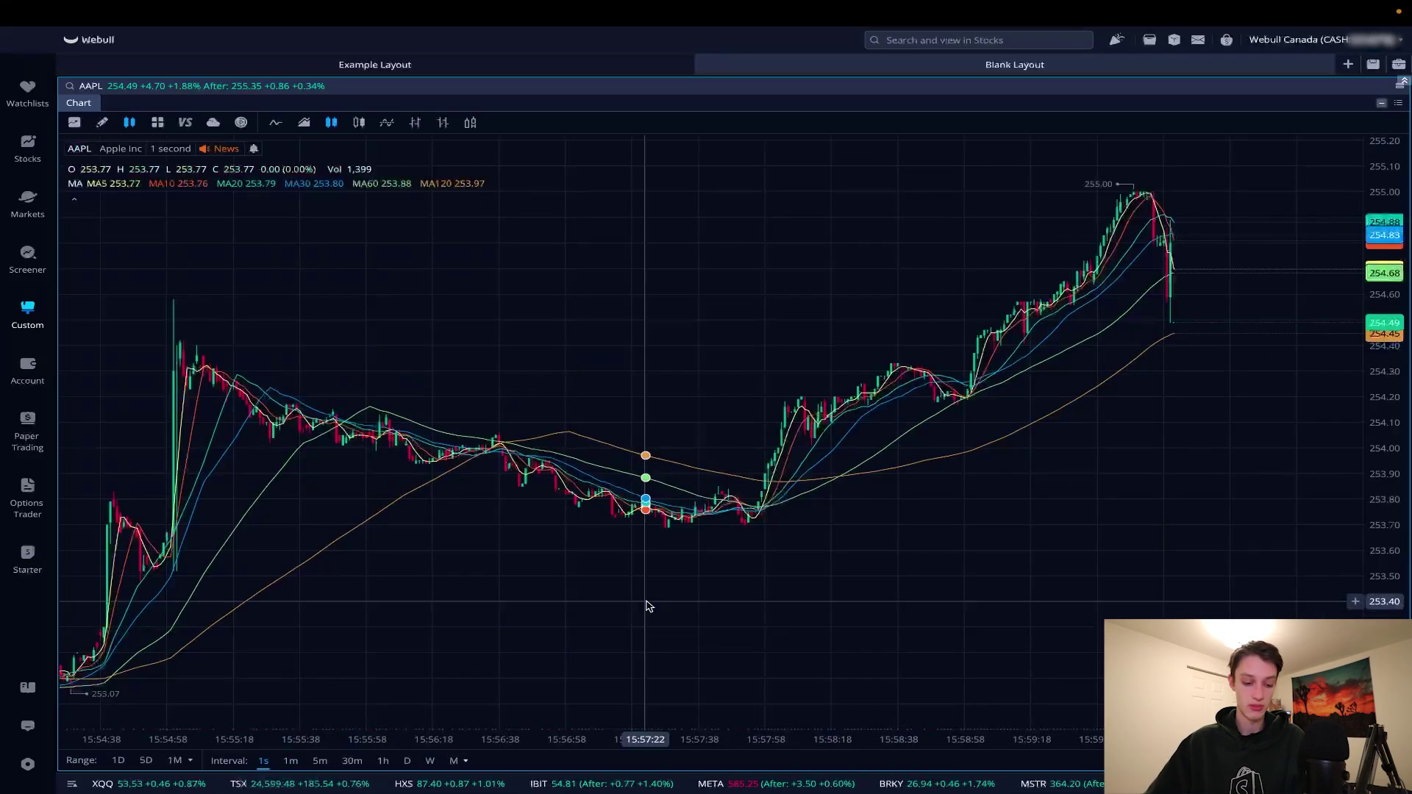
- Pan the 1-second chart, then shift the TSLA one-minute chart toward the latest candles
left_click_drag(702, 315, 757, 315)
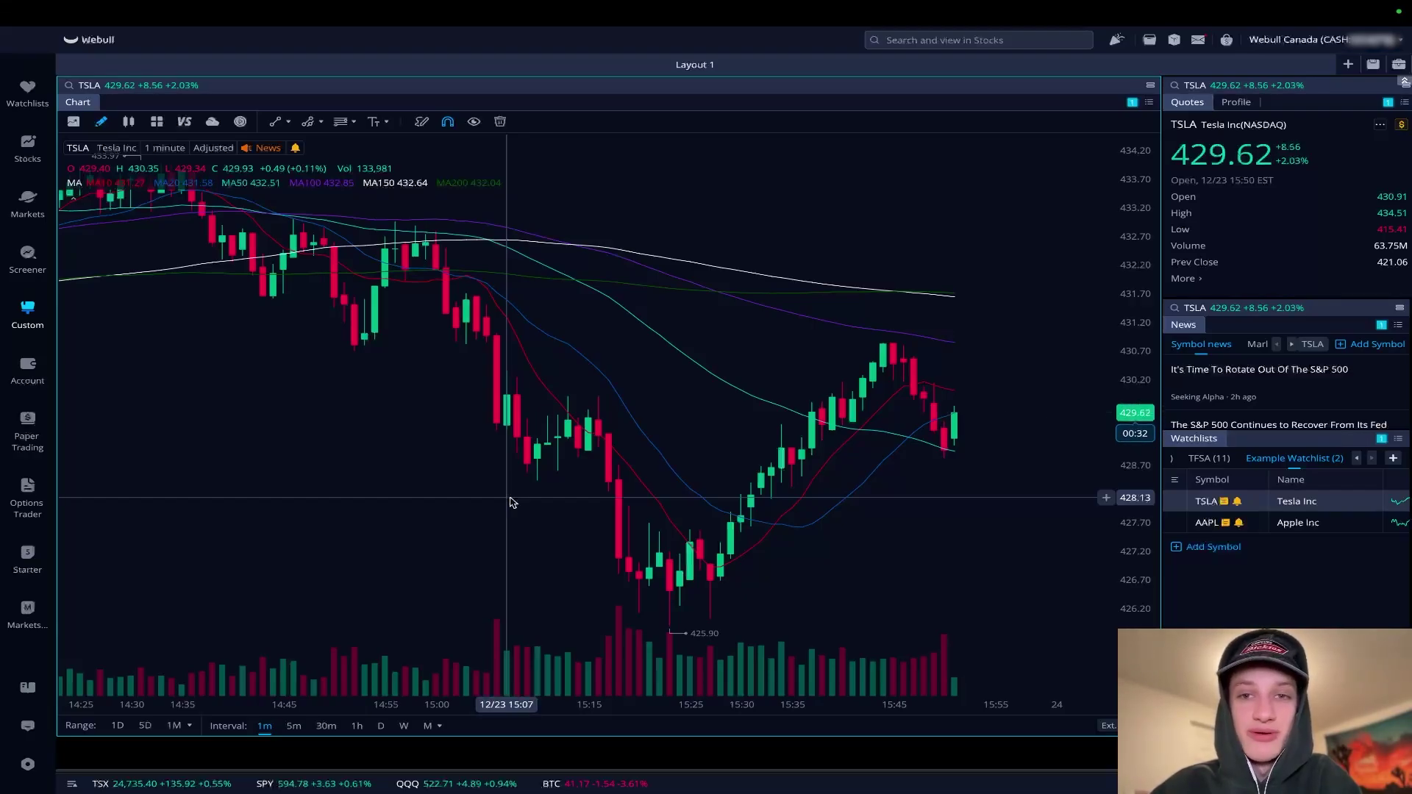
left_click_drag(513, 503, 543, 485)
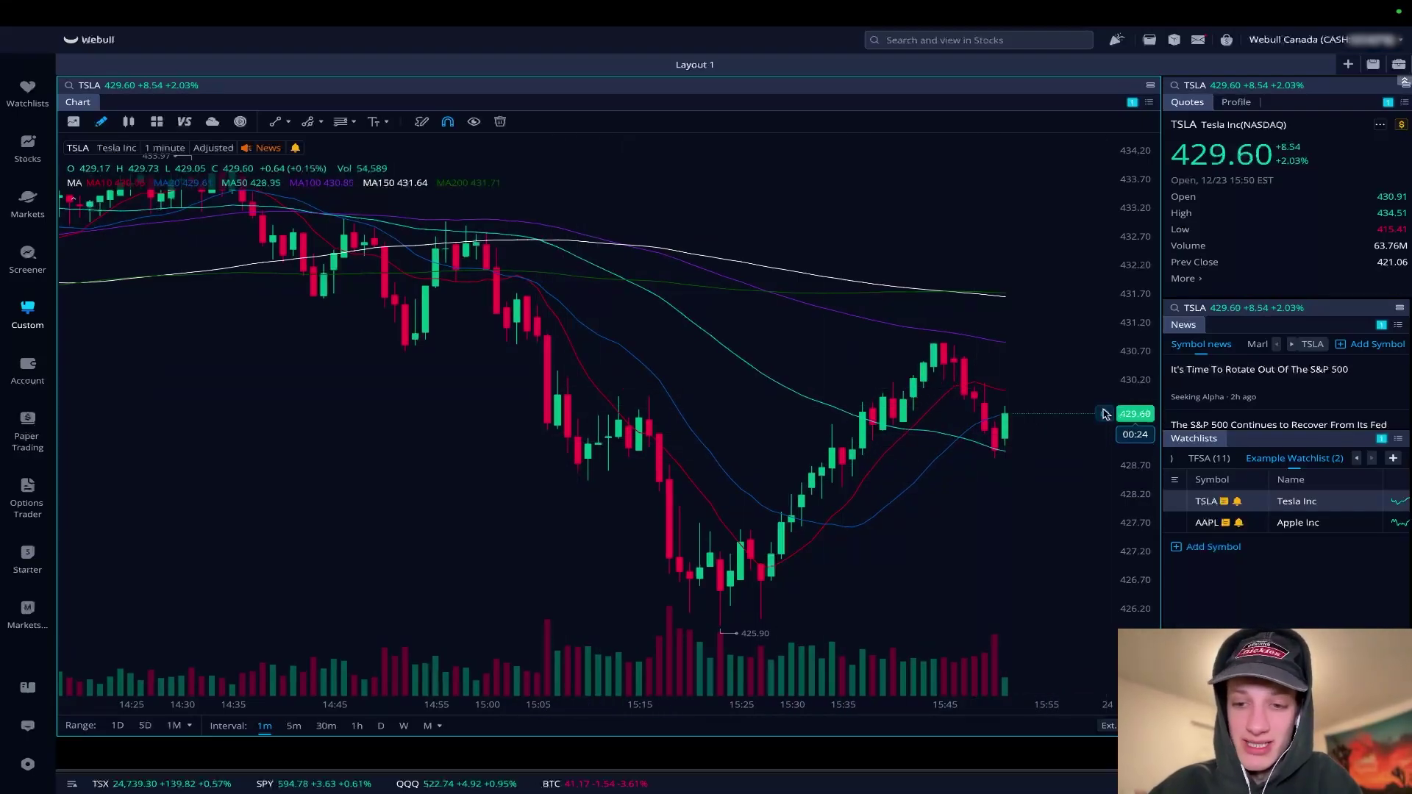
left_click_drag(1030, 498, 993, 520)
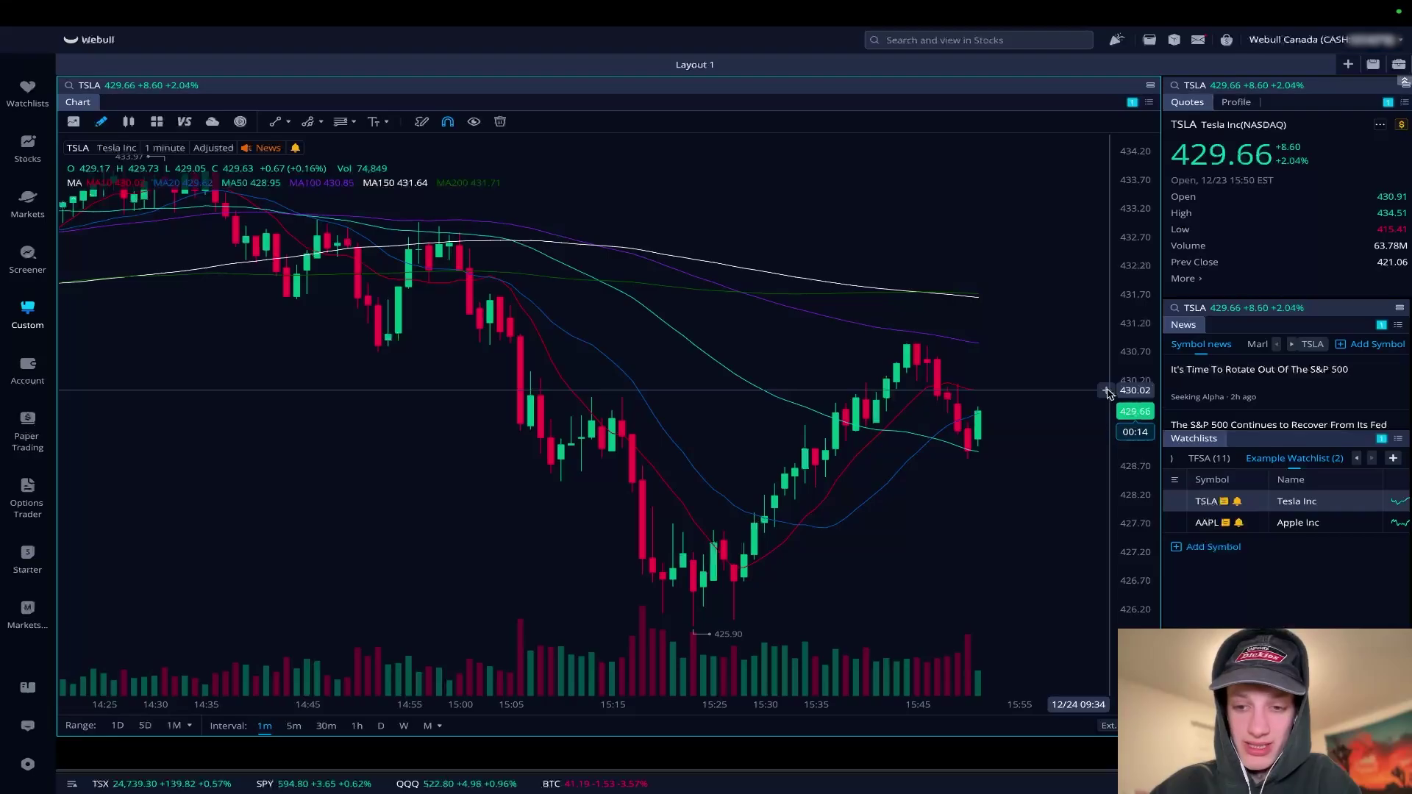
- Create a TSLA alert for price above 430.02 and view today's triggered alerts
left_click(1108, 392)
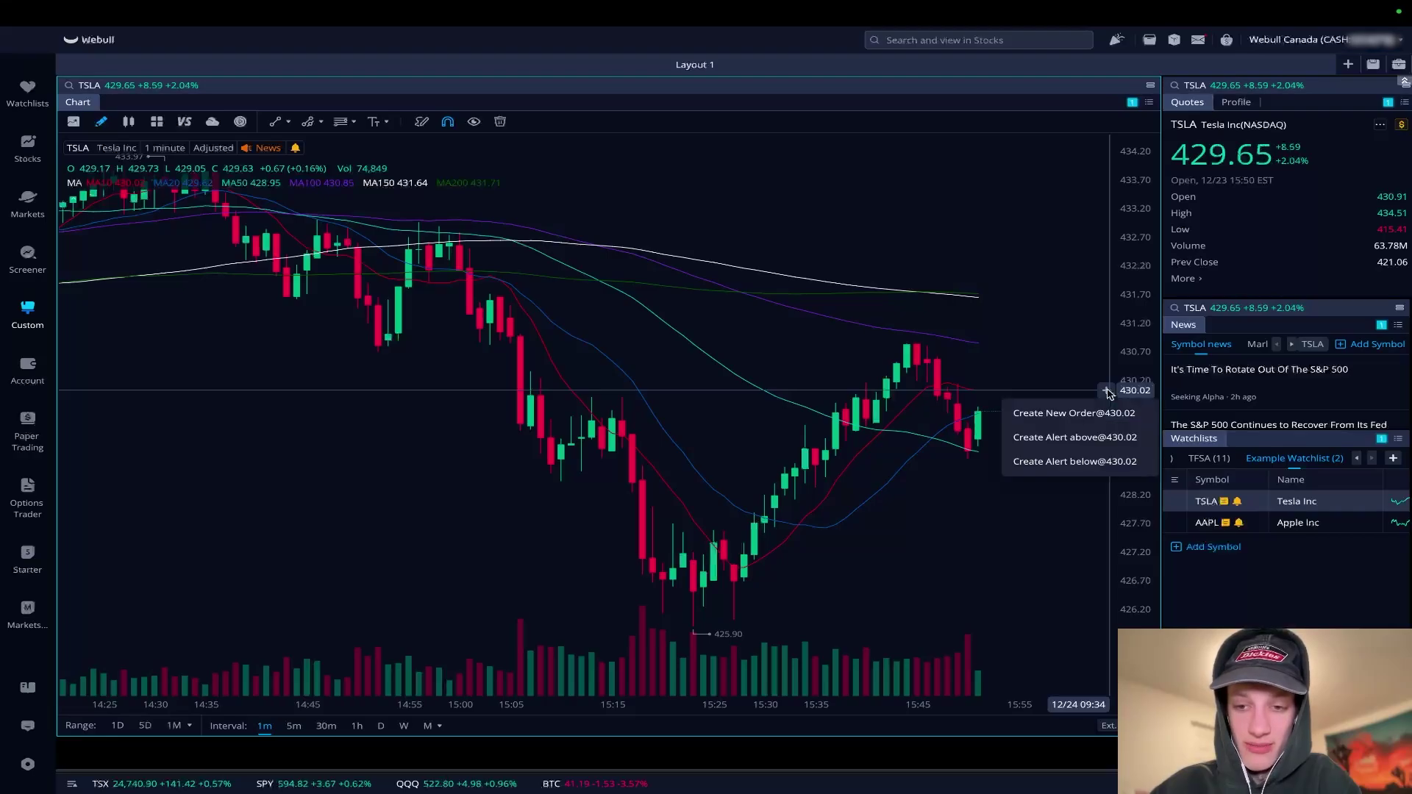
left_click(1073, 438)
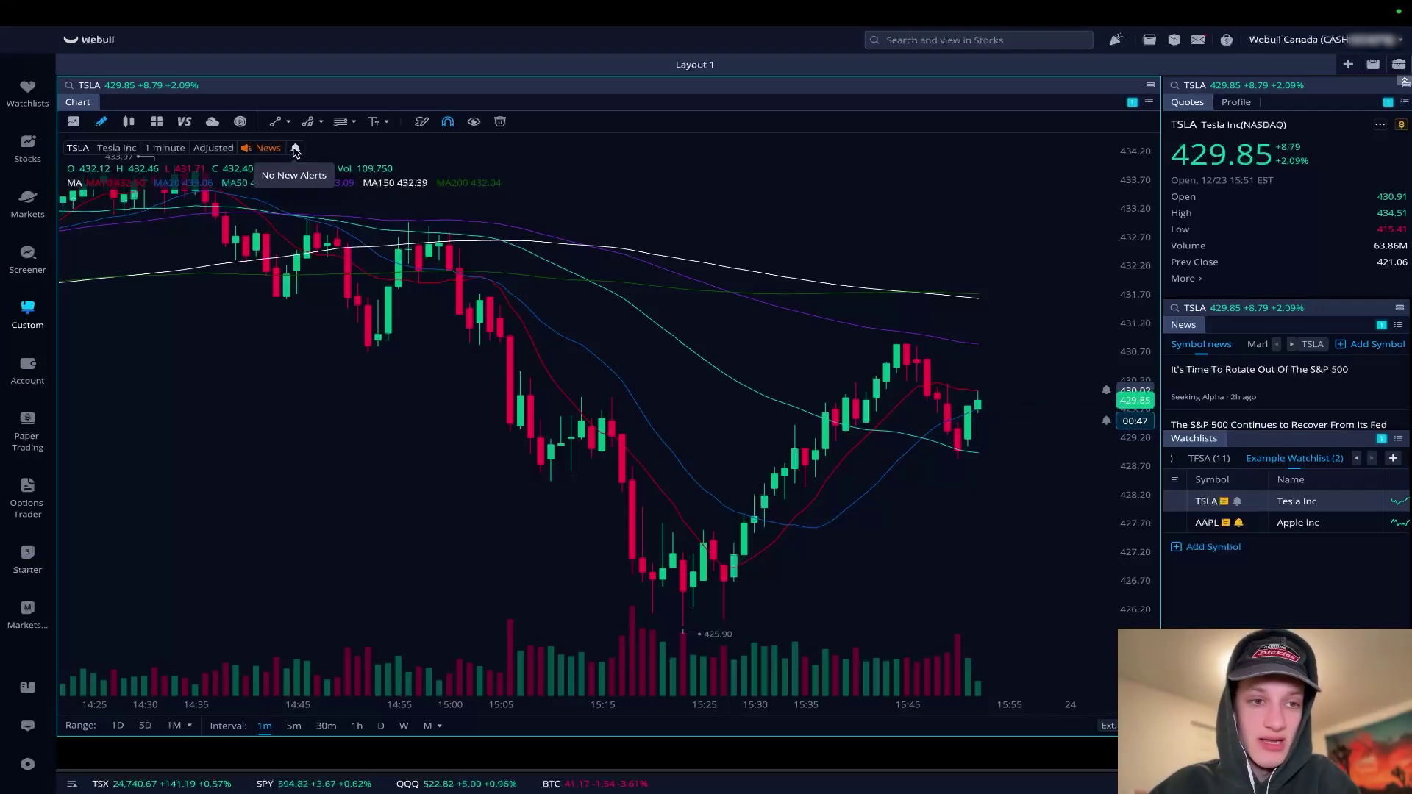
left_click(294, 149)
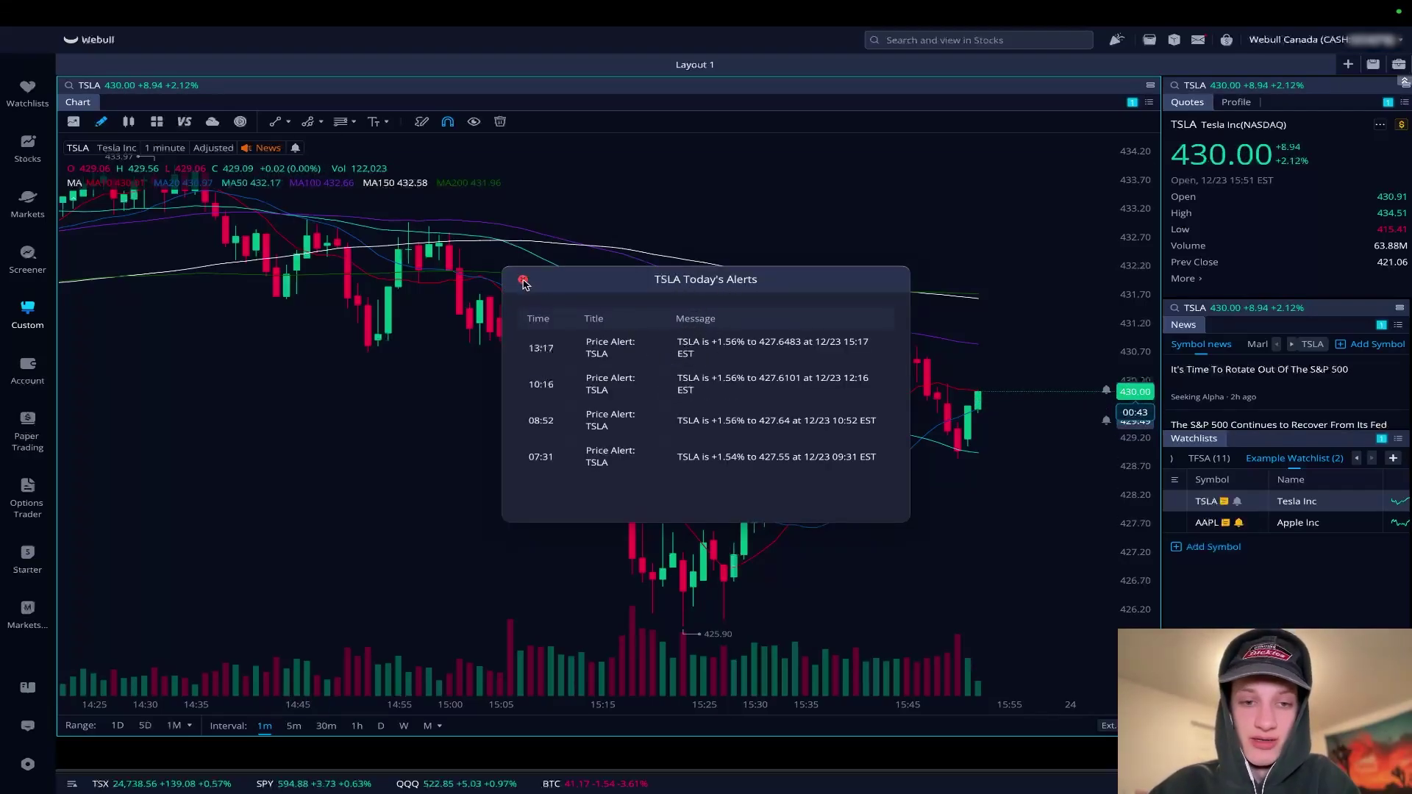
- Open TSLA's Create Alert window from the watchlist and show the News and Movement options
left_click(22, 96)
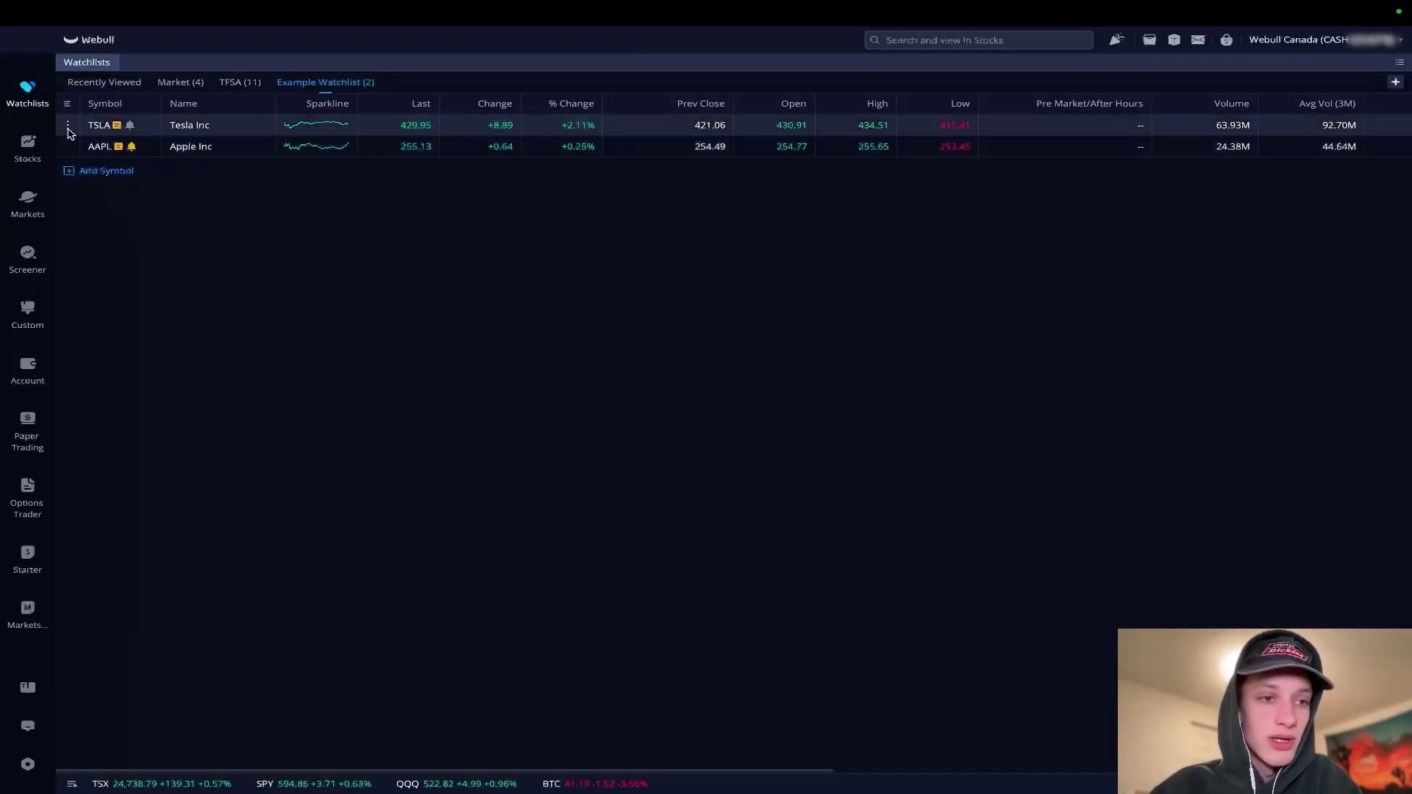
left_click(68, 127)
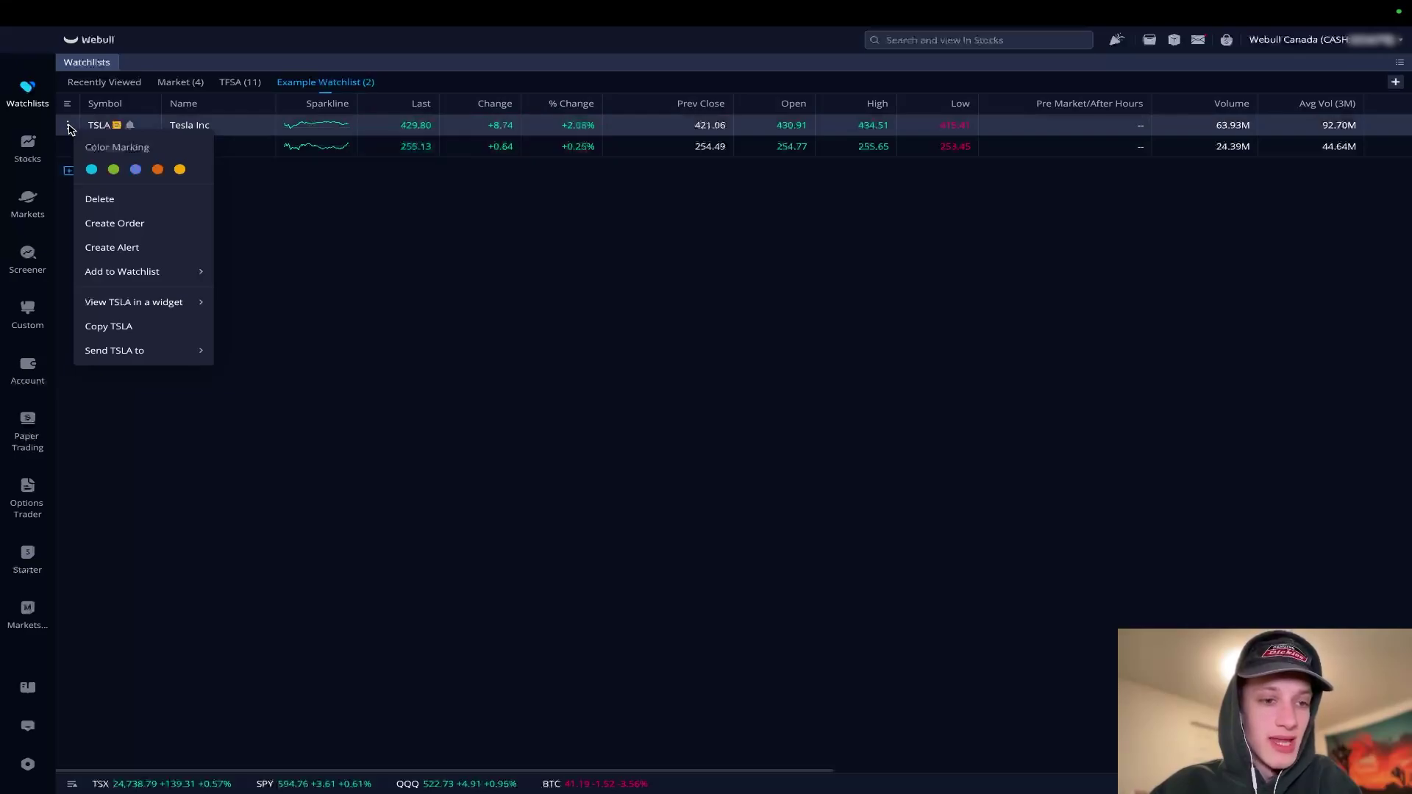
left_click(133, 250)
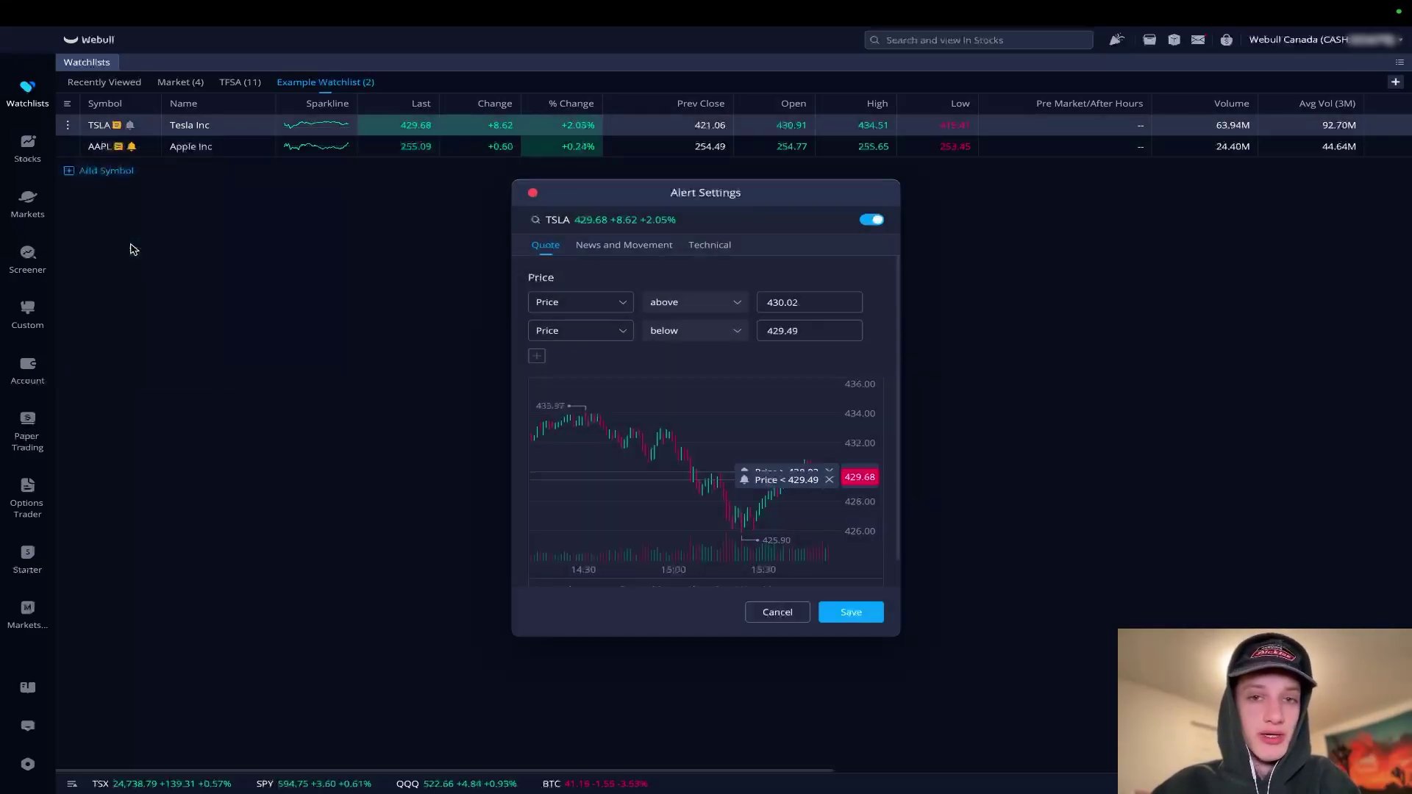
left_click_drag(730, 189, 697, 186)
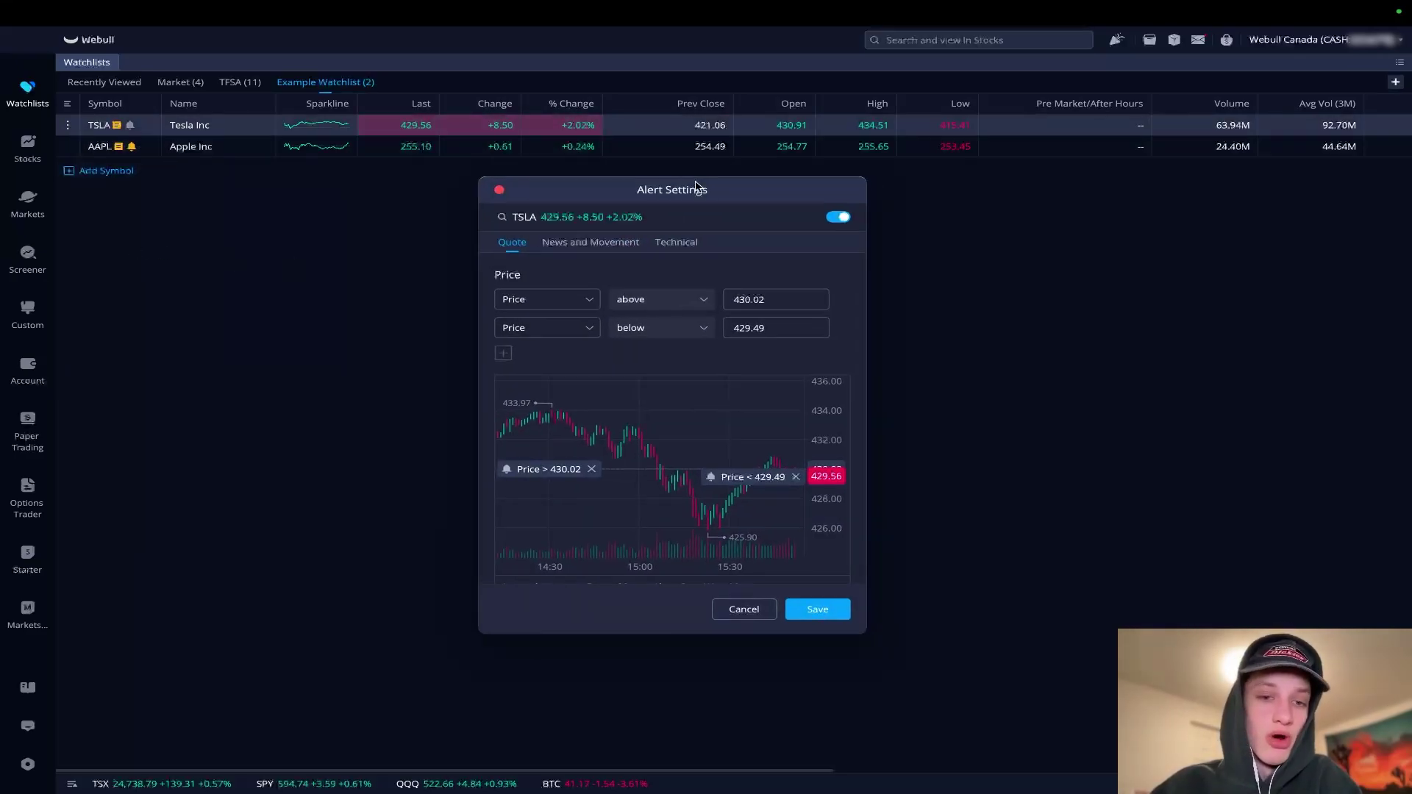
left_click(588, 306)
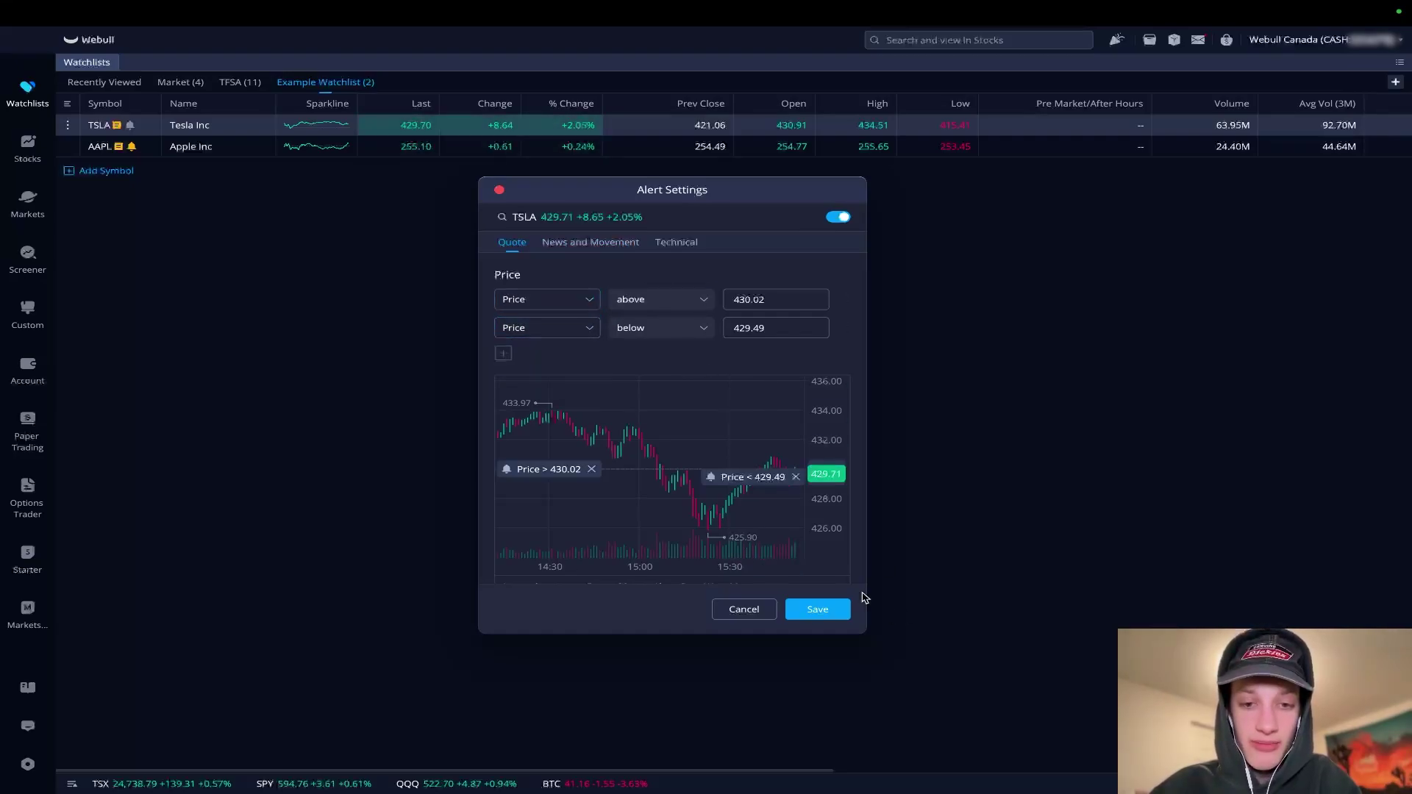
left_click(580, 245)
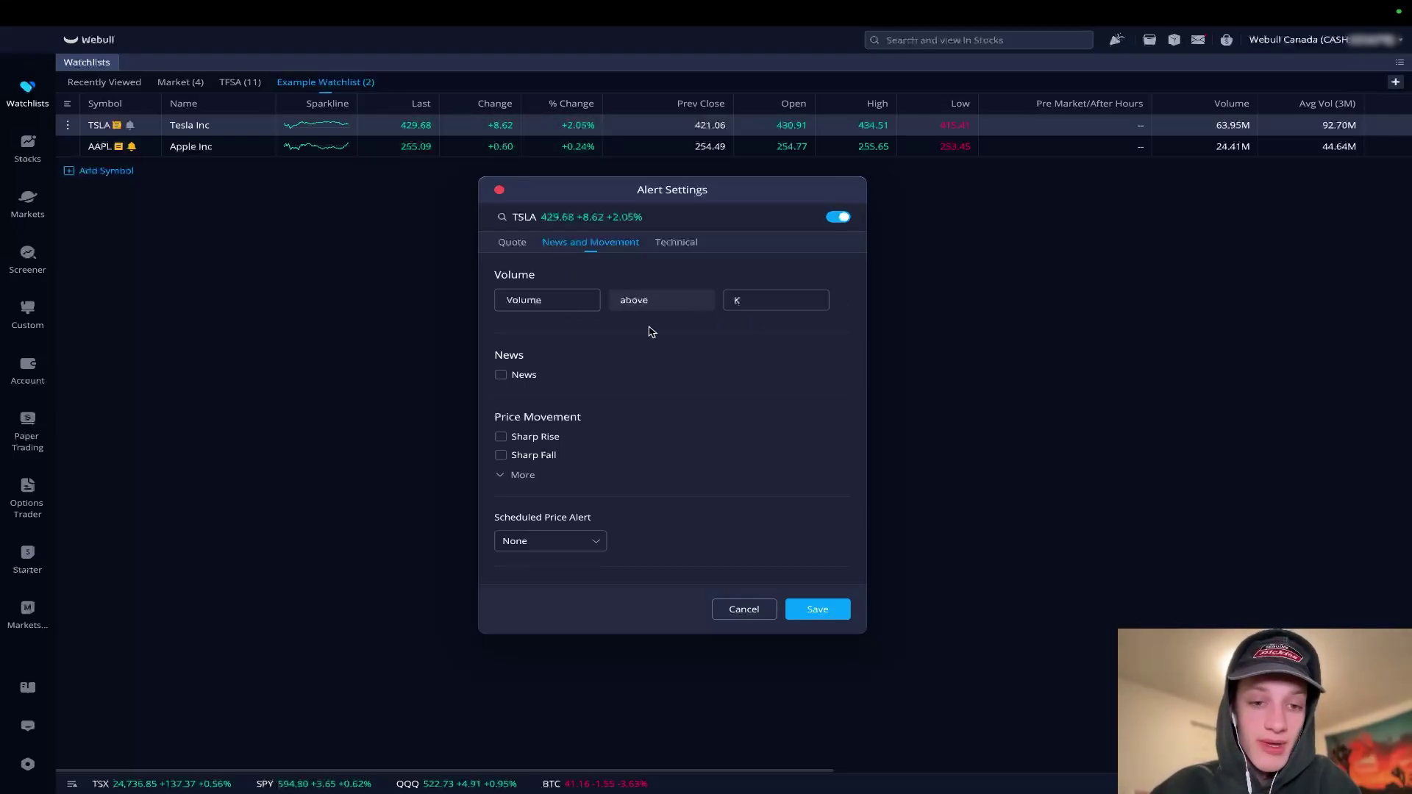
- Expand and fold the 52-week high/low alerts, leaving Scheduled Price Alert at None
scroll(565, 302, "down", 1)
scroll(537, 363, "down", 1)
left_click(520, 402)
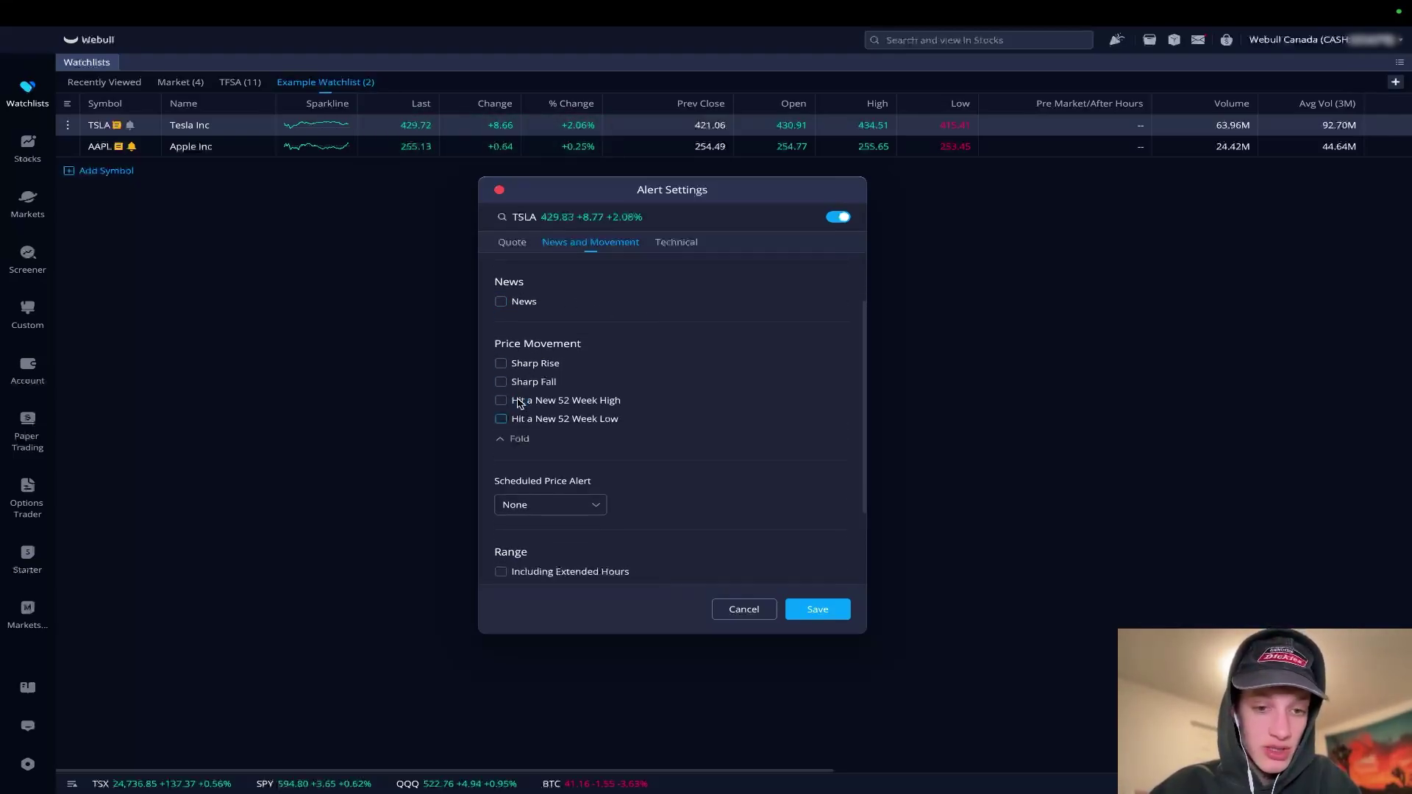
left_click(517, 440)
scroll(647, 386, "down", 1)
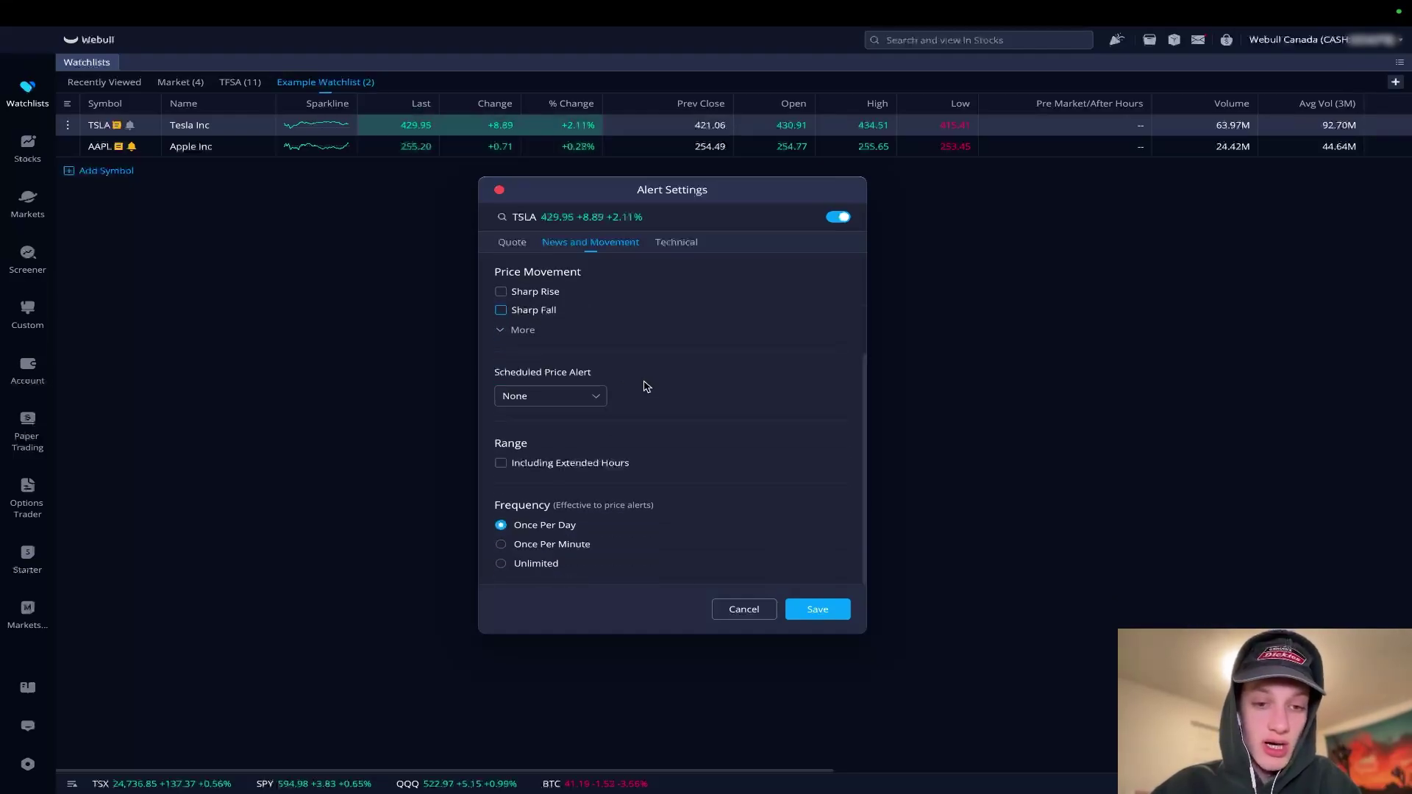
left_click(559, 395)
left_click(559, 396)
left_click(560, 396)
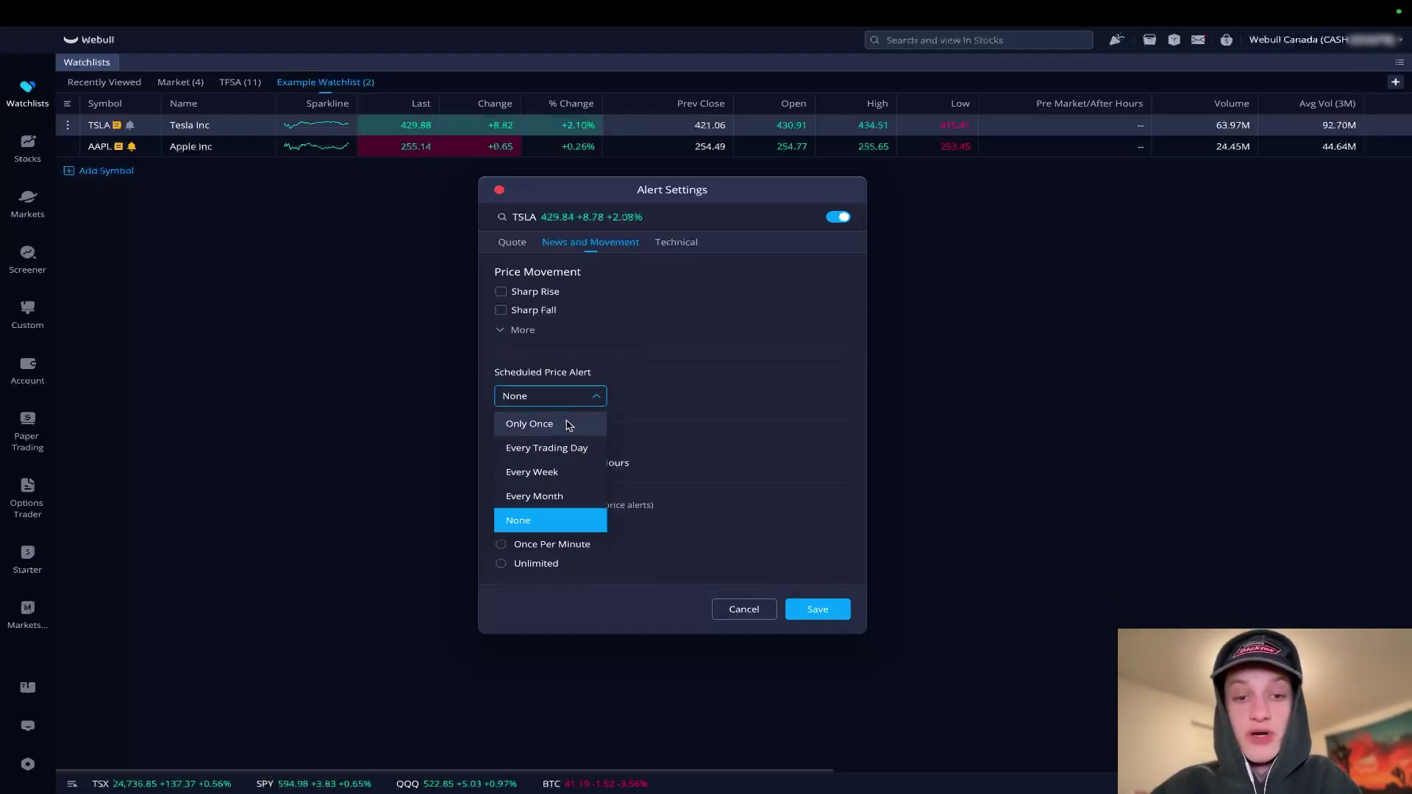
left_click(659, 351)
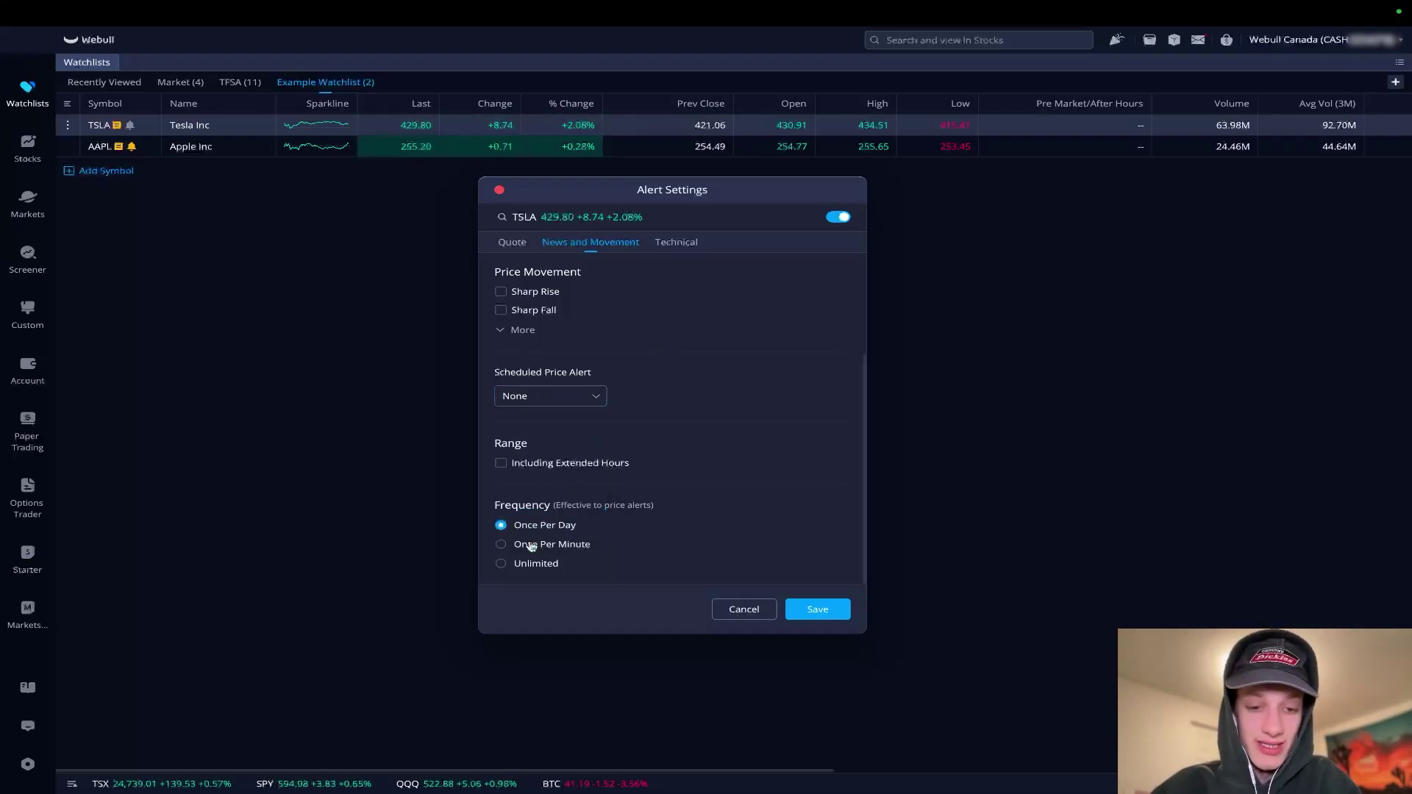
- Save a technical alert for daily EMA 10 value above 420, then close the settings
left_click(686, 245)
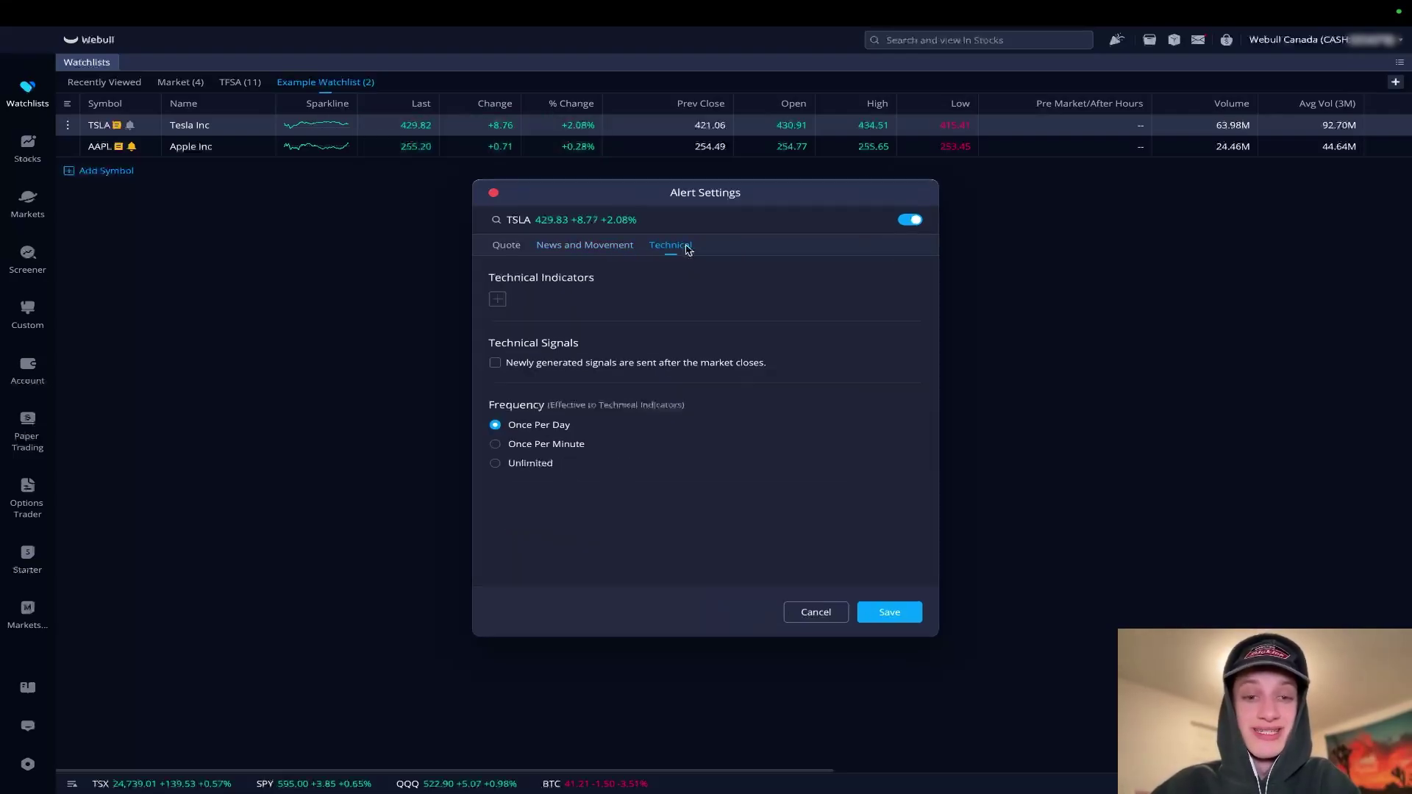
left_click(497, 299)
left_click(549, 303)
left_click(515, 354)
left_click(613, 308)
left_click(625, 331)
left_click(696, 303)
left_click(673, 355)
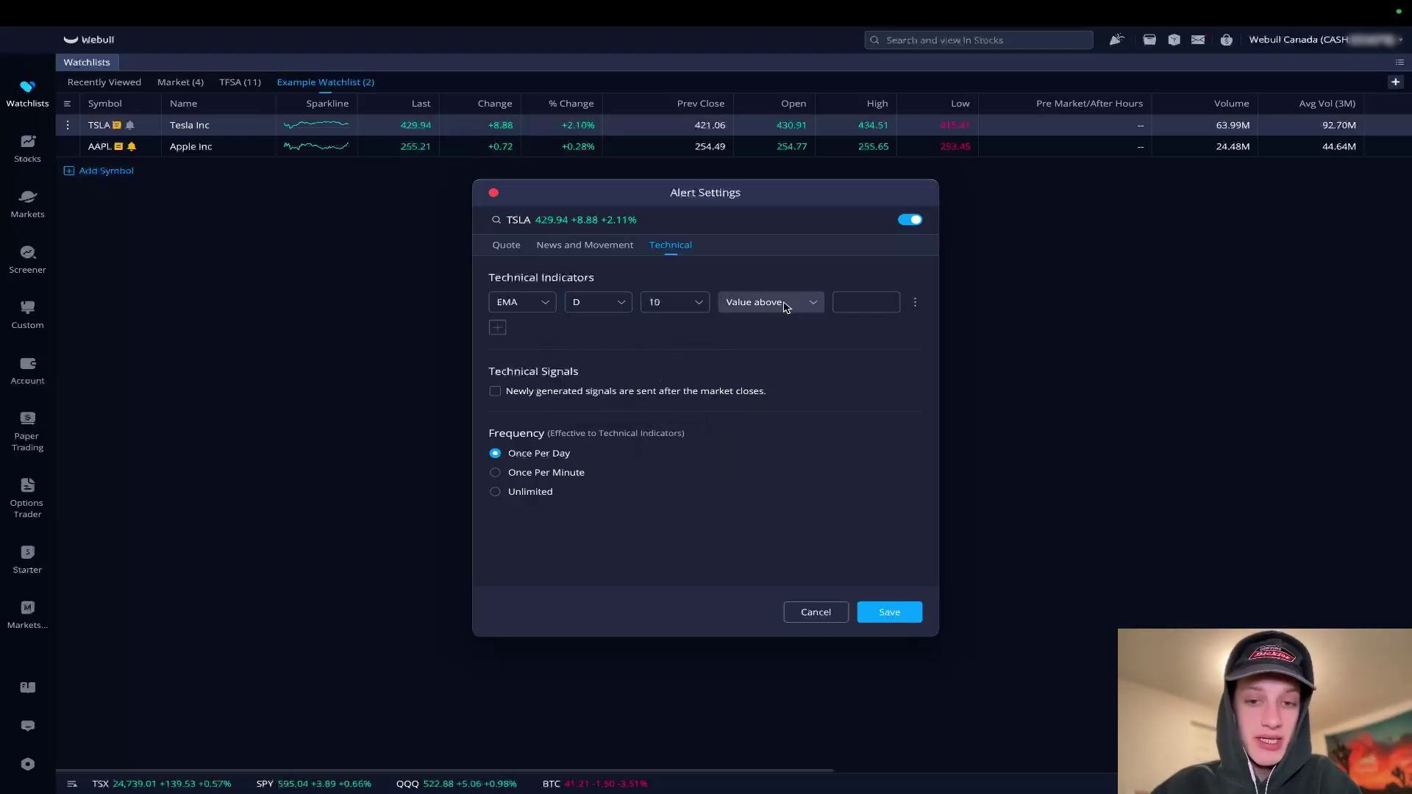
left_click(786, 307)
left_click(811, 303)
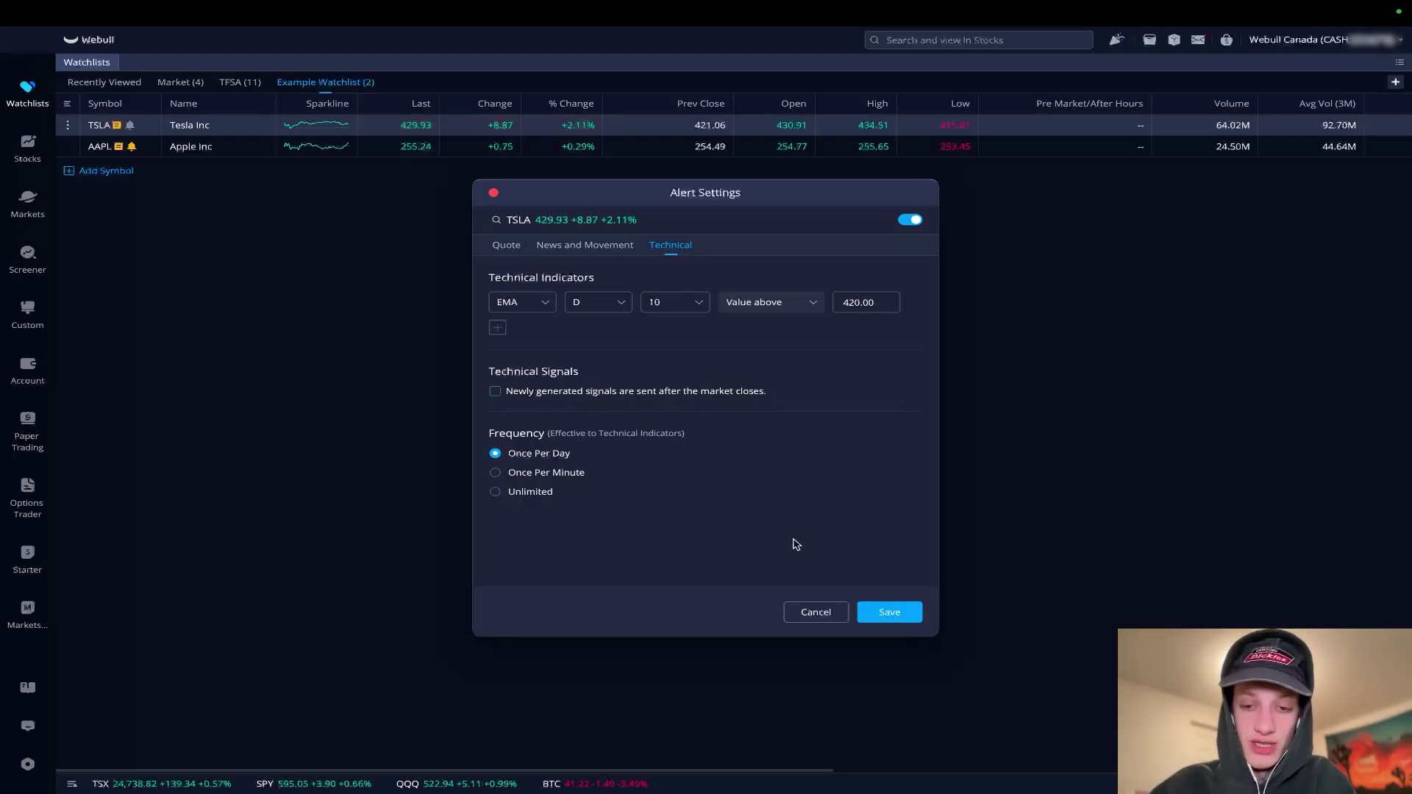
left_click(899, 621)
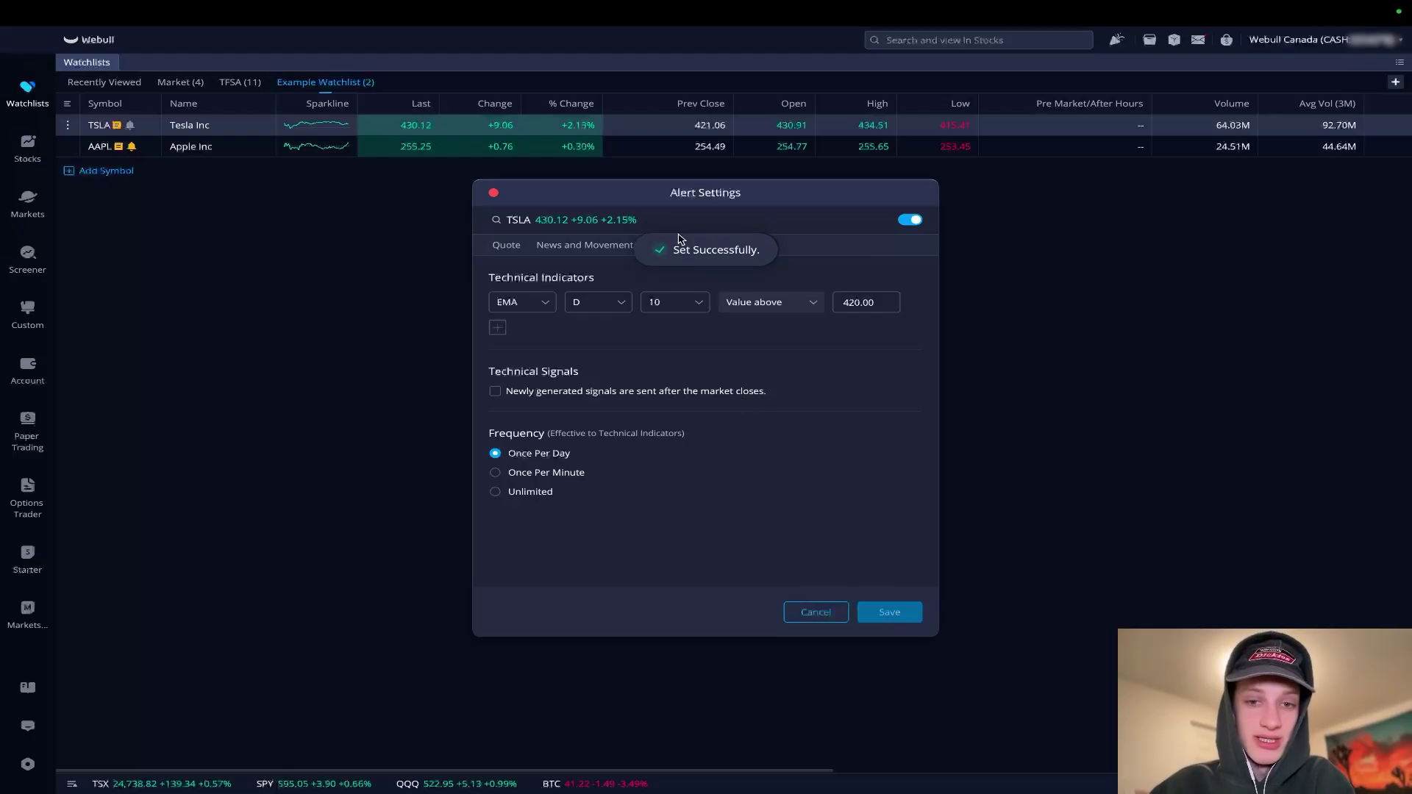
left_click(494, 193)
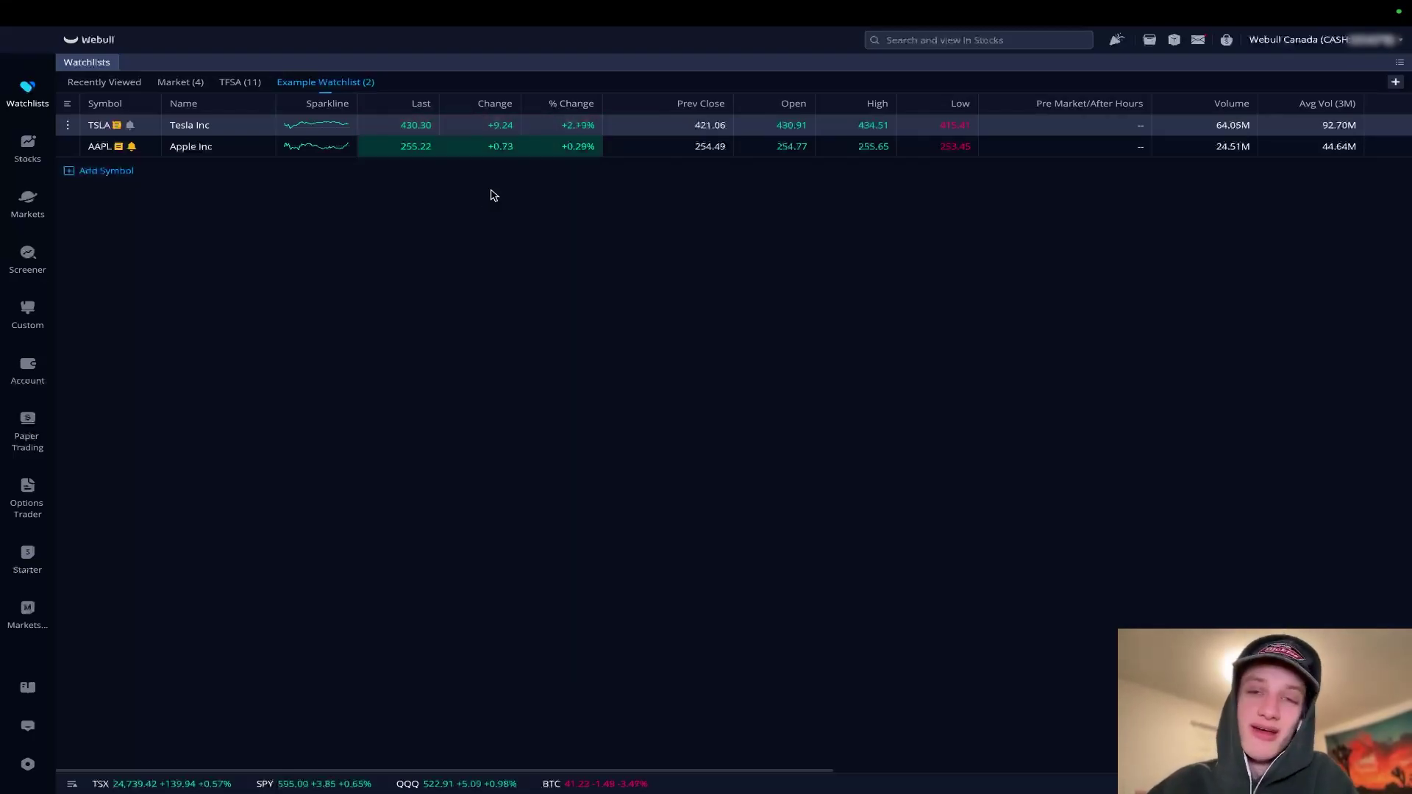
- Unlock the Account page with the trading PIN, mask its values and show totals in CAD
left_click(30, 370)
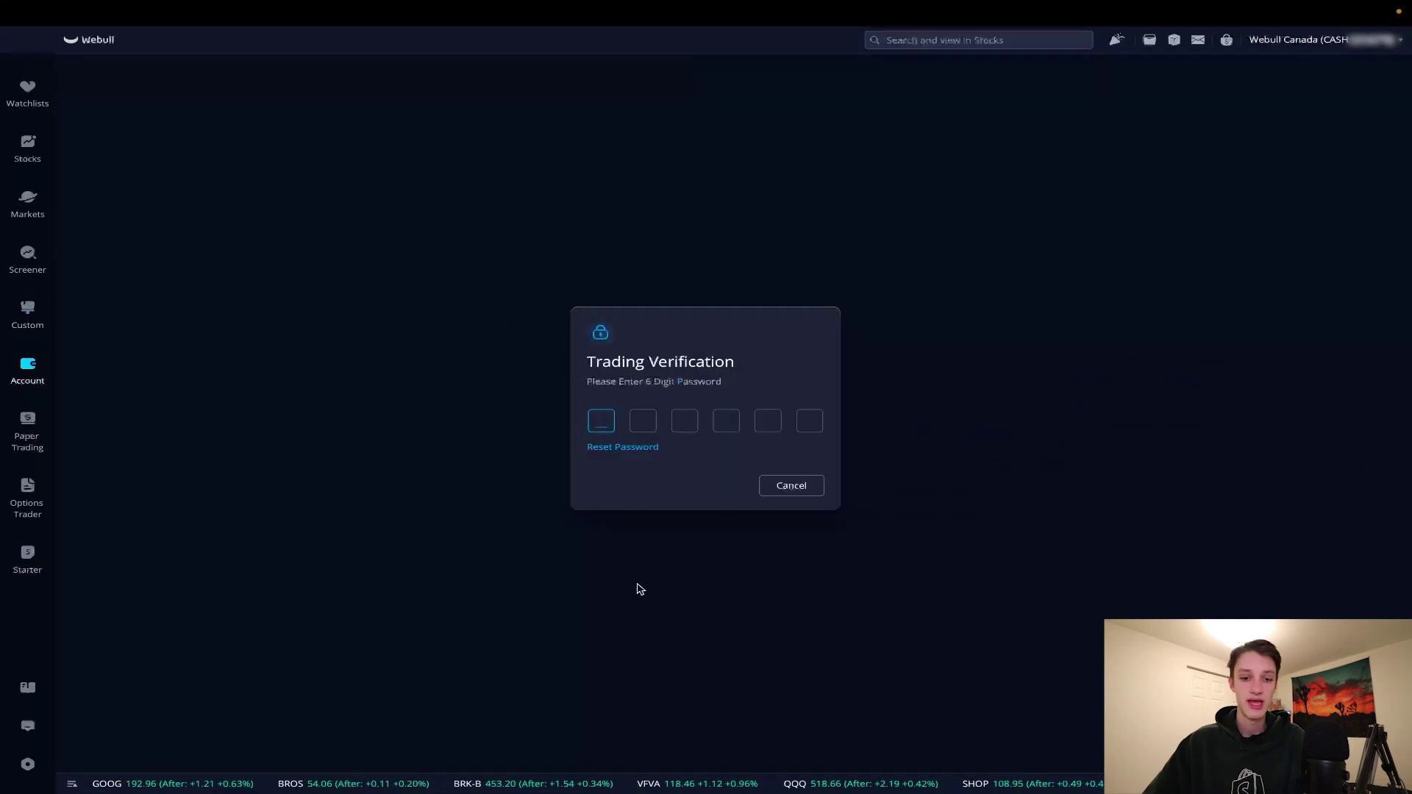
type("**")
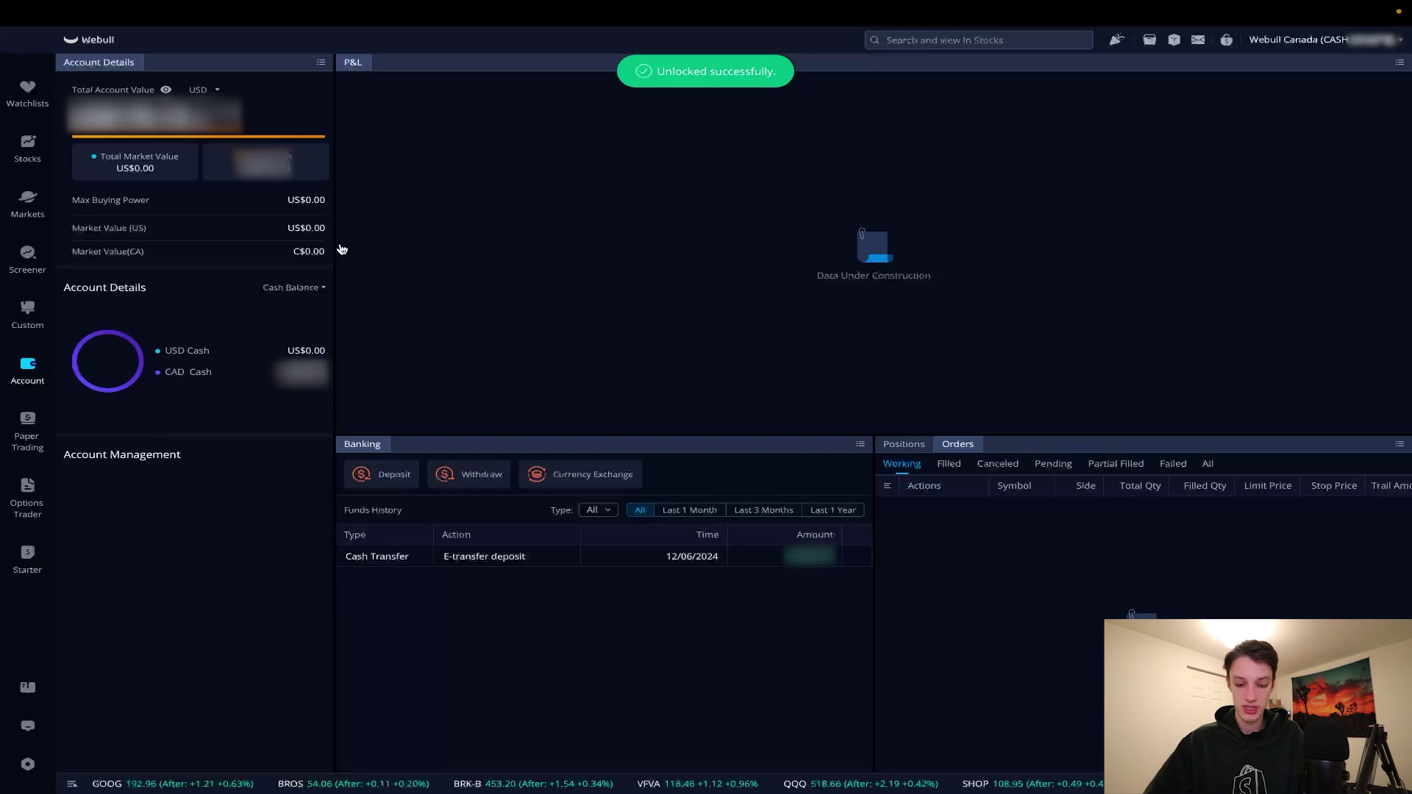
left_click(167, 89)
left_click(200, 89)
left_click(211, 140)
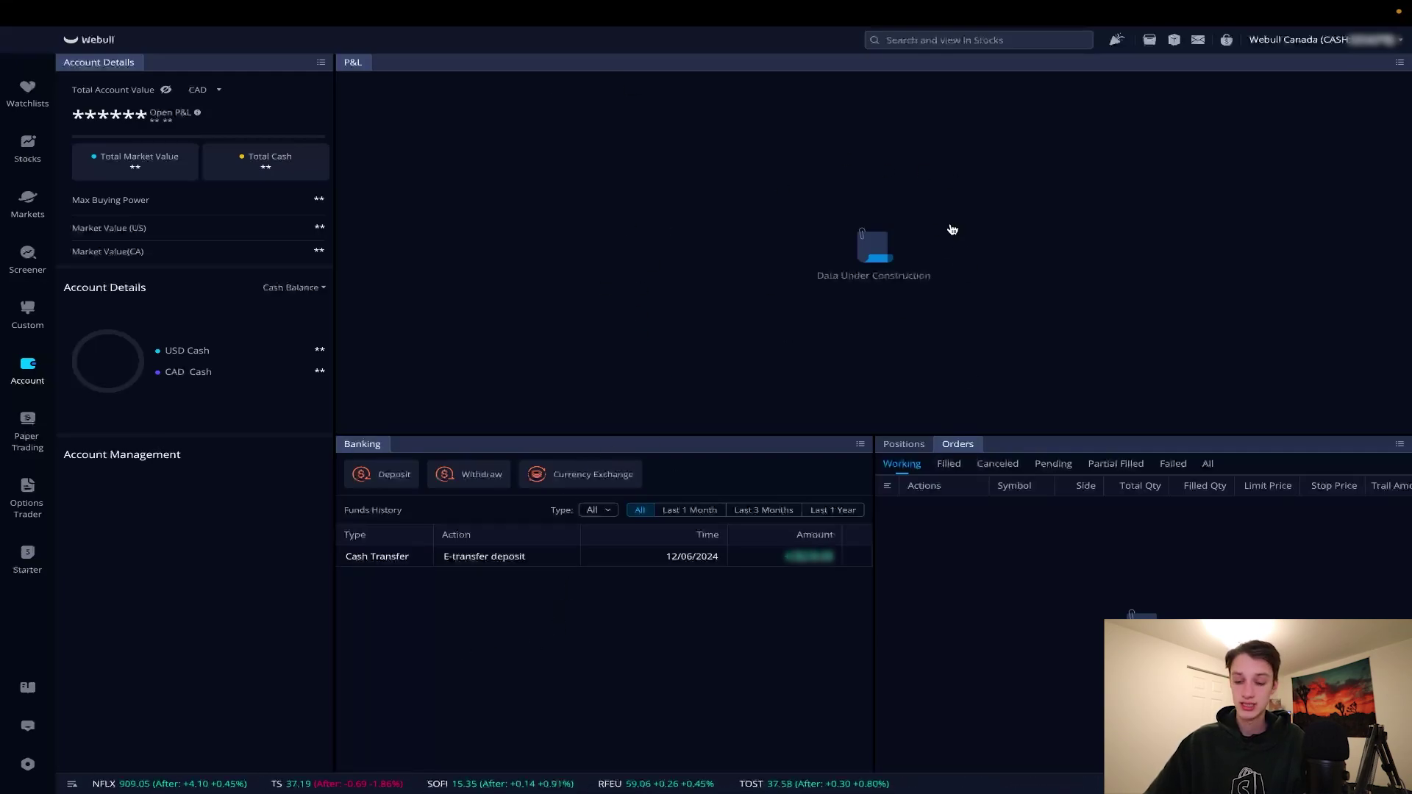
- Filter the account's orders list to show only filled orders
left_click(904, 445)
left_click(957, 446)
left_click(951, 463)
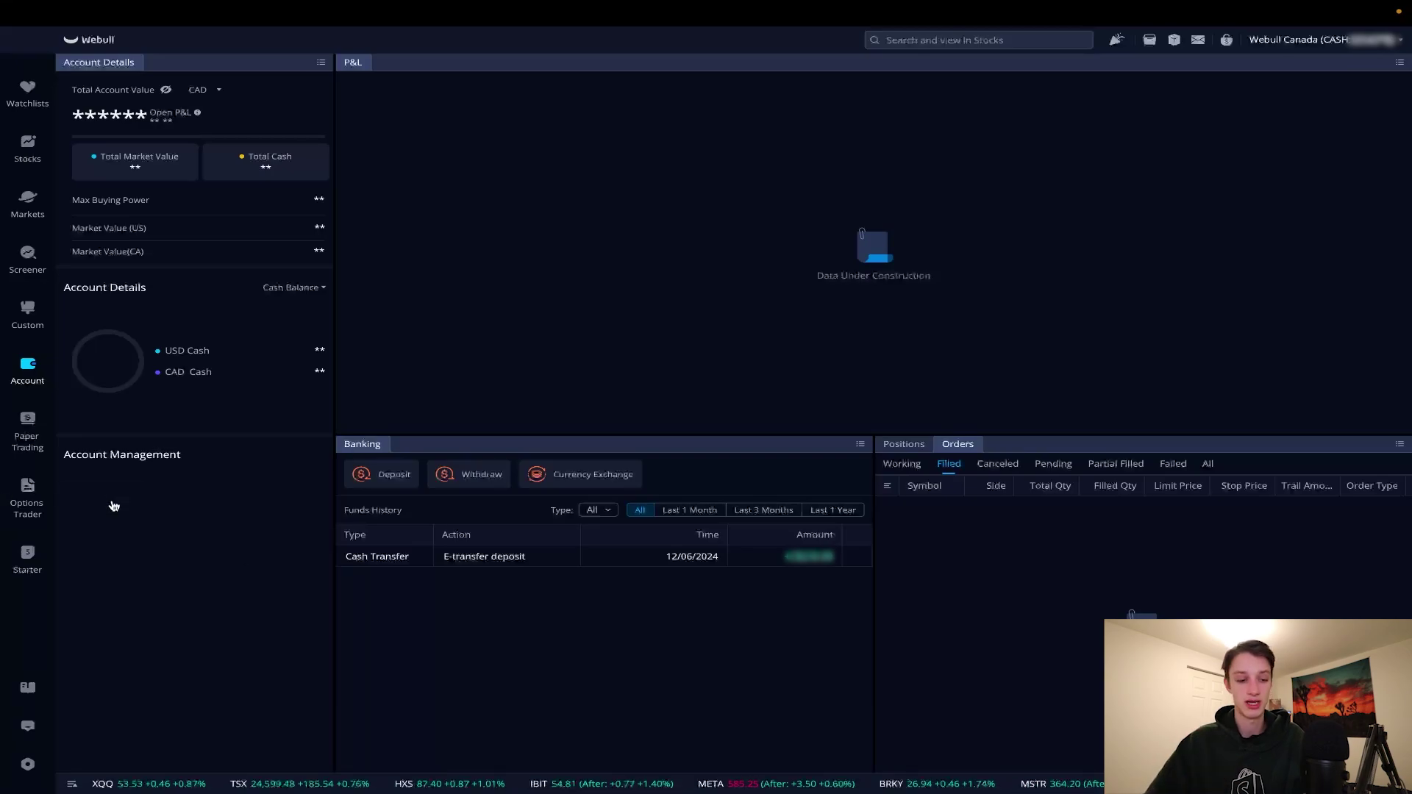
- Open the Paper Trading dashboard, briefly visiting Account and cancelling its trading verification
left_click(28, 421)
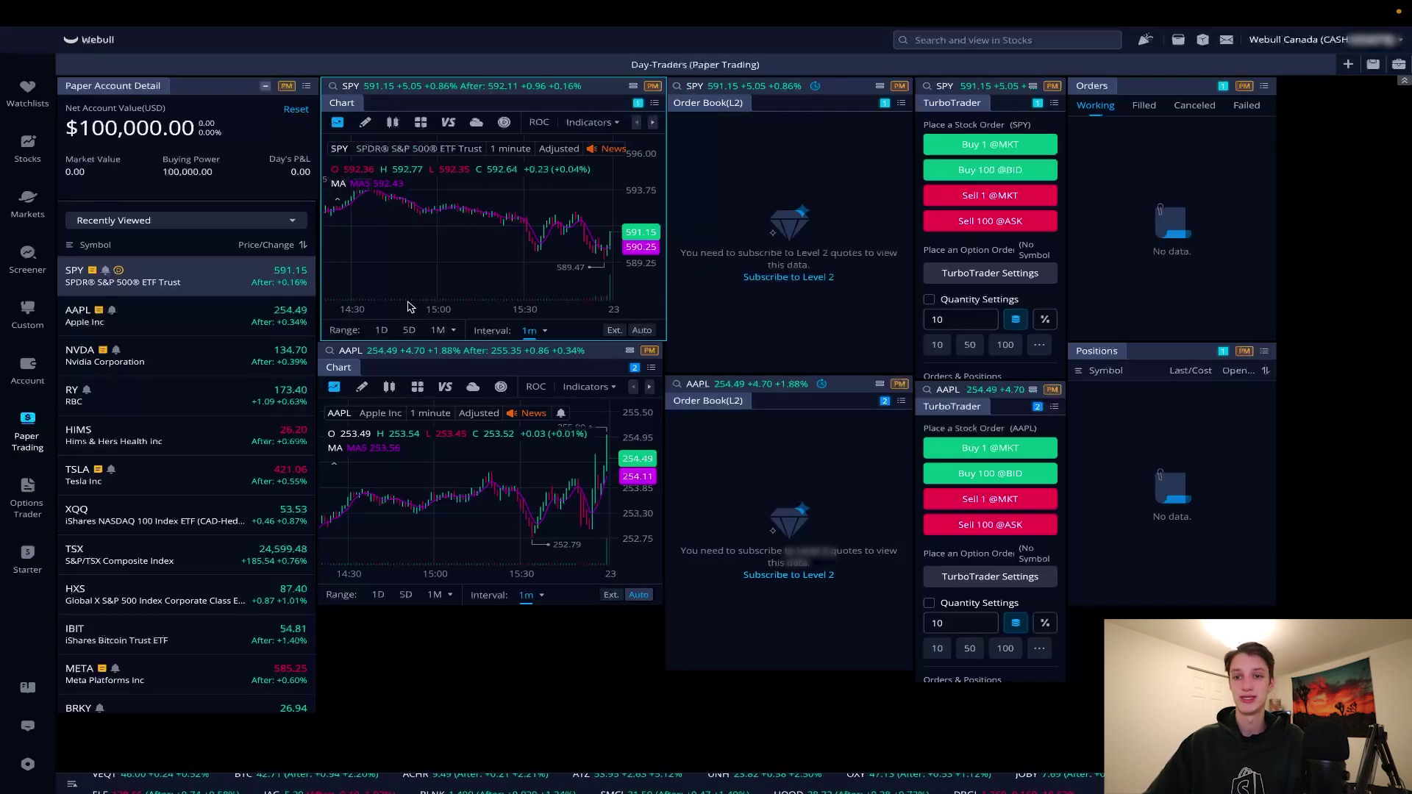
left_click(26, 372)
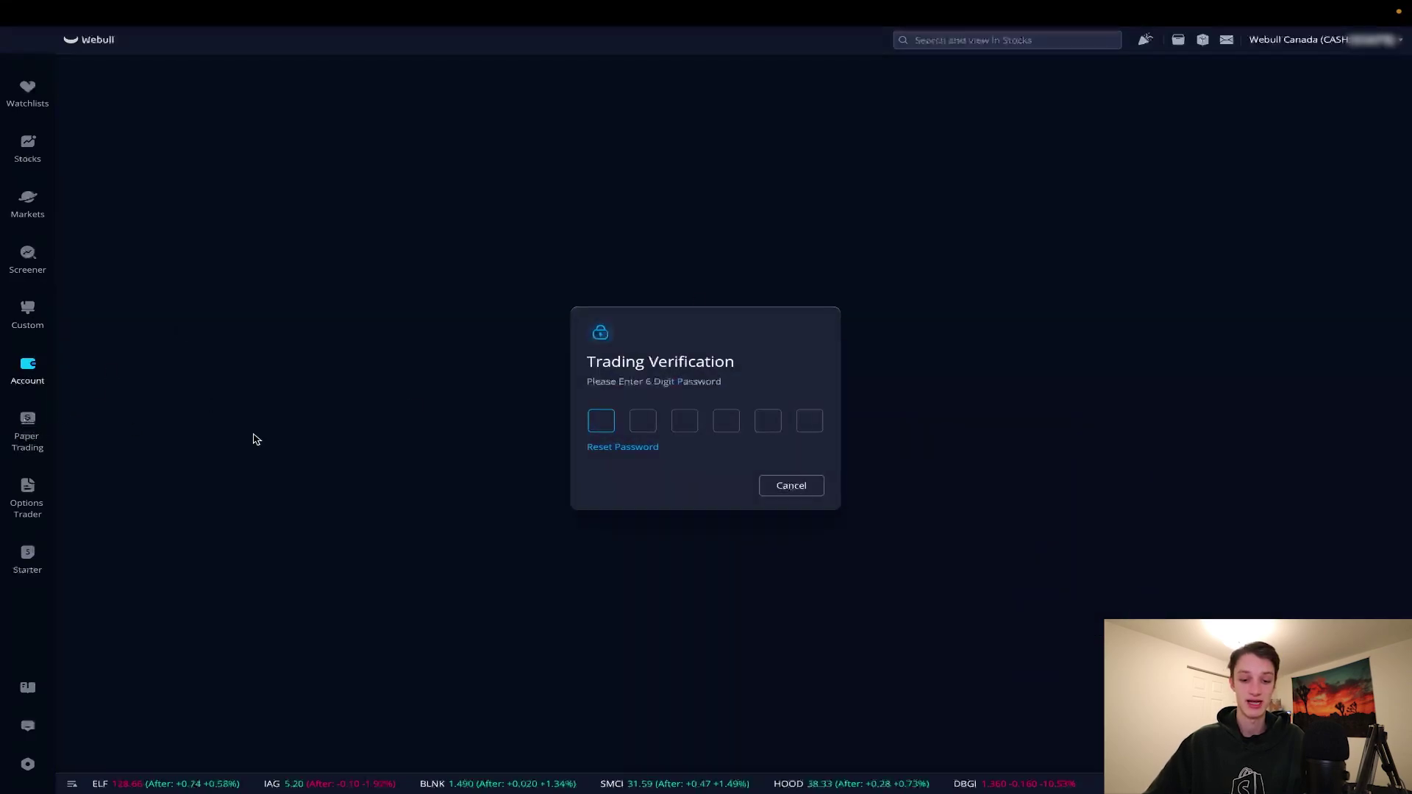
left_click(791, 486)
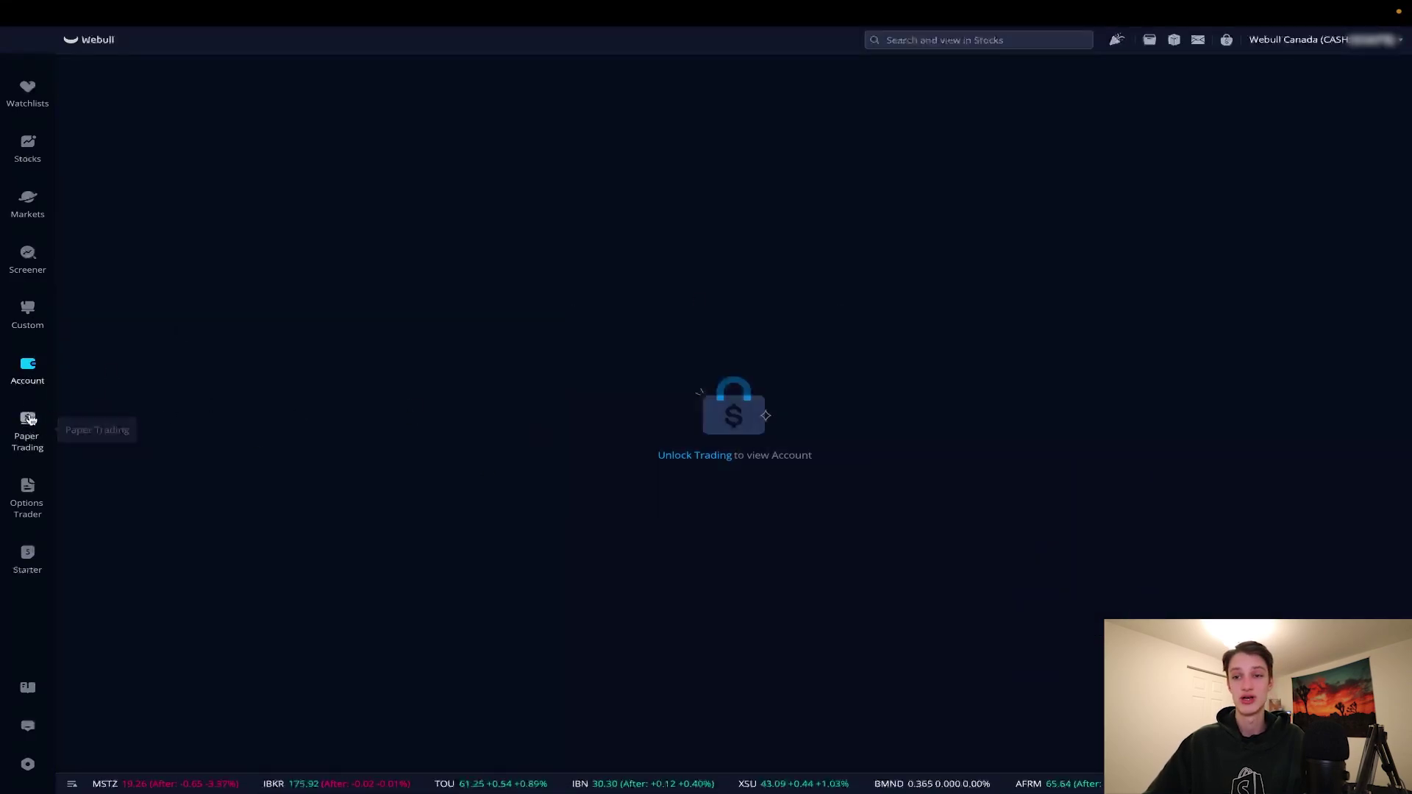
left_click(28, 430)
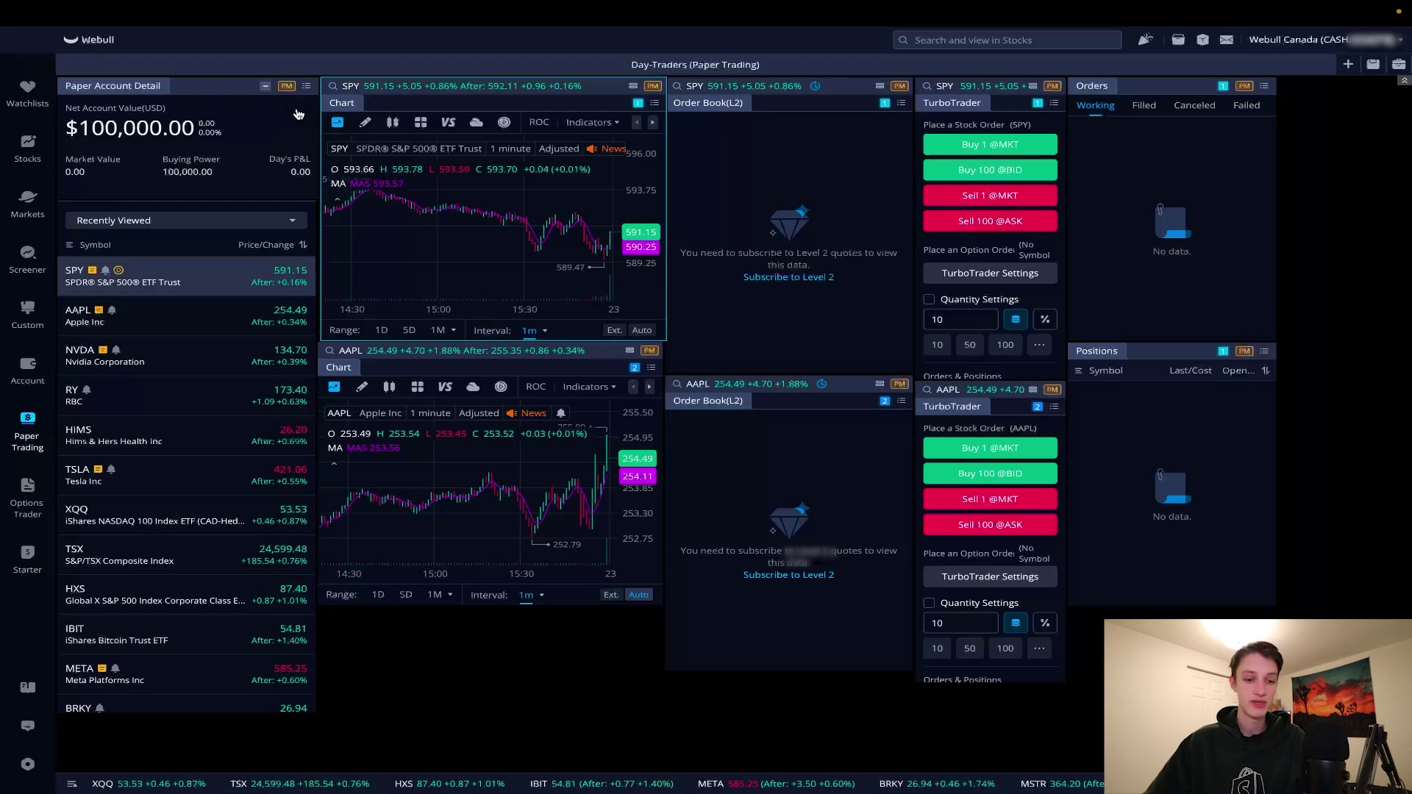
- Reset the paper account with a 10000 initial balance, then go to Options Trader
left_click(297, 112)
left_click(650, 378)
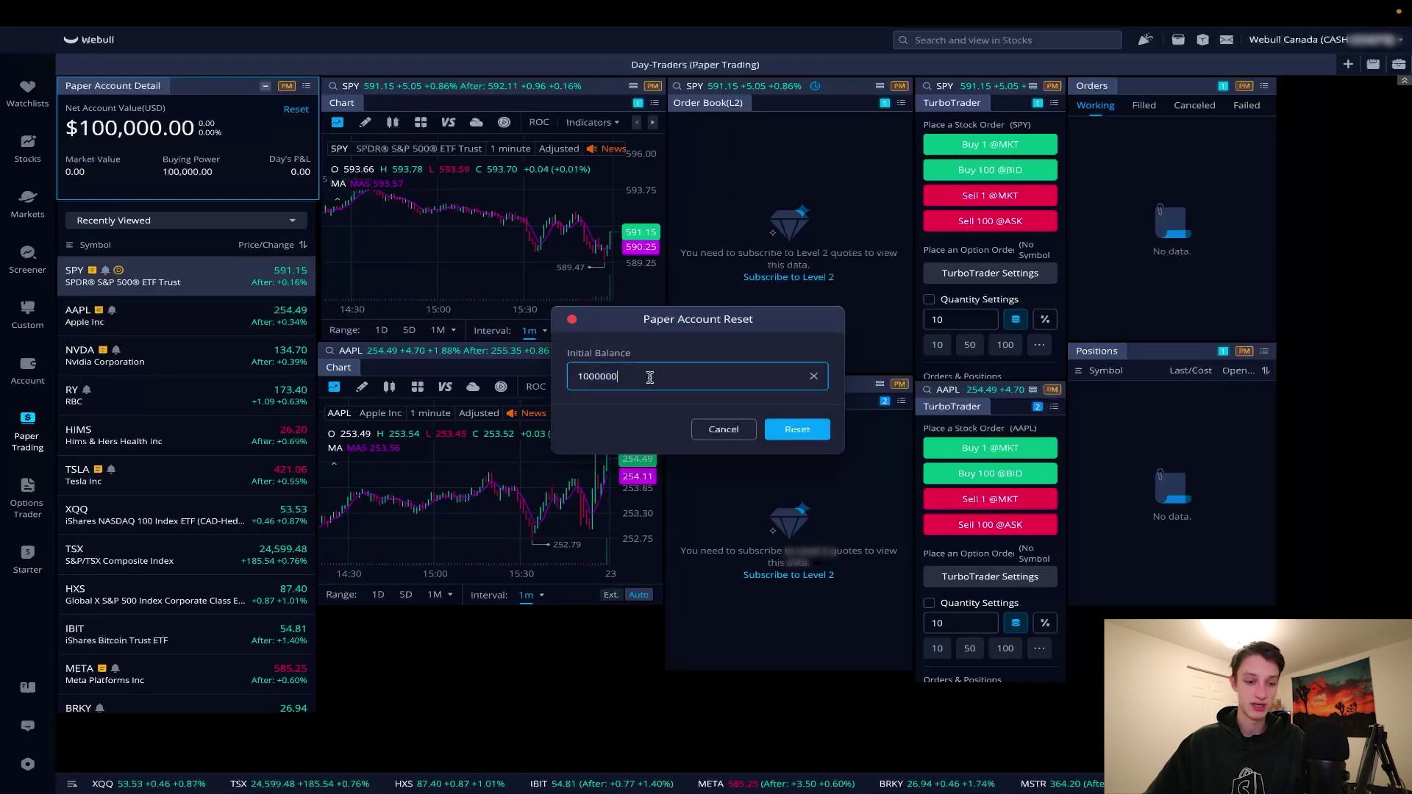
key("ctrl+a")
key("BackSpace")
type("10000")
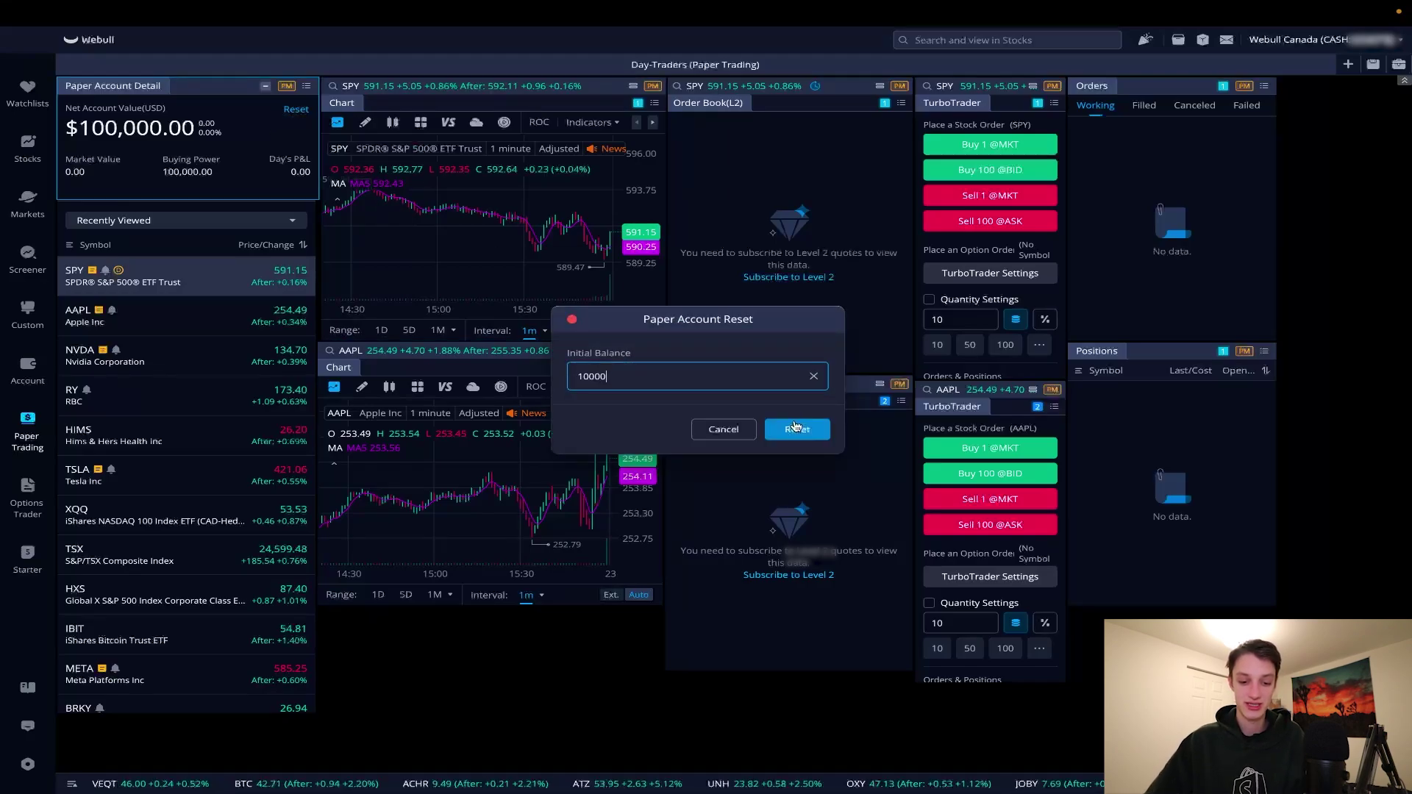
left_click(795, 428)
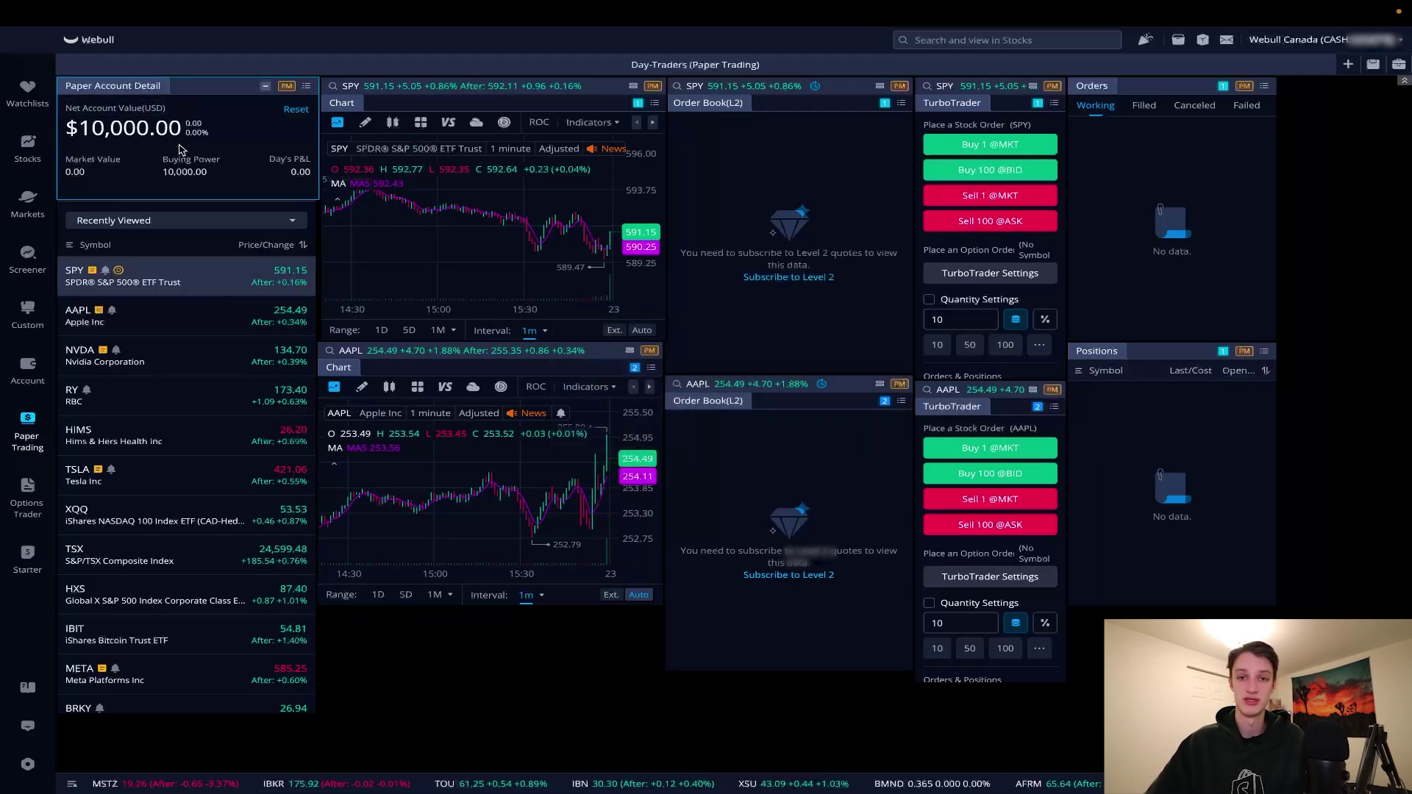
left_click(46, 492)
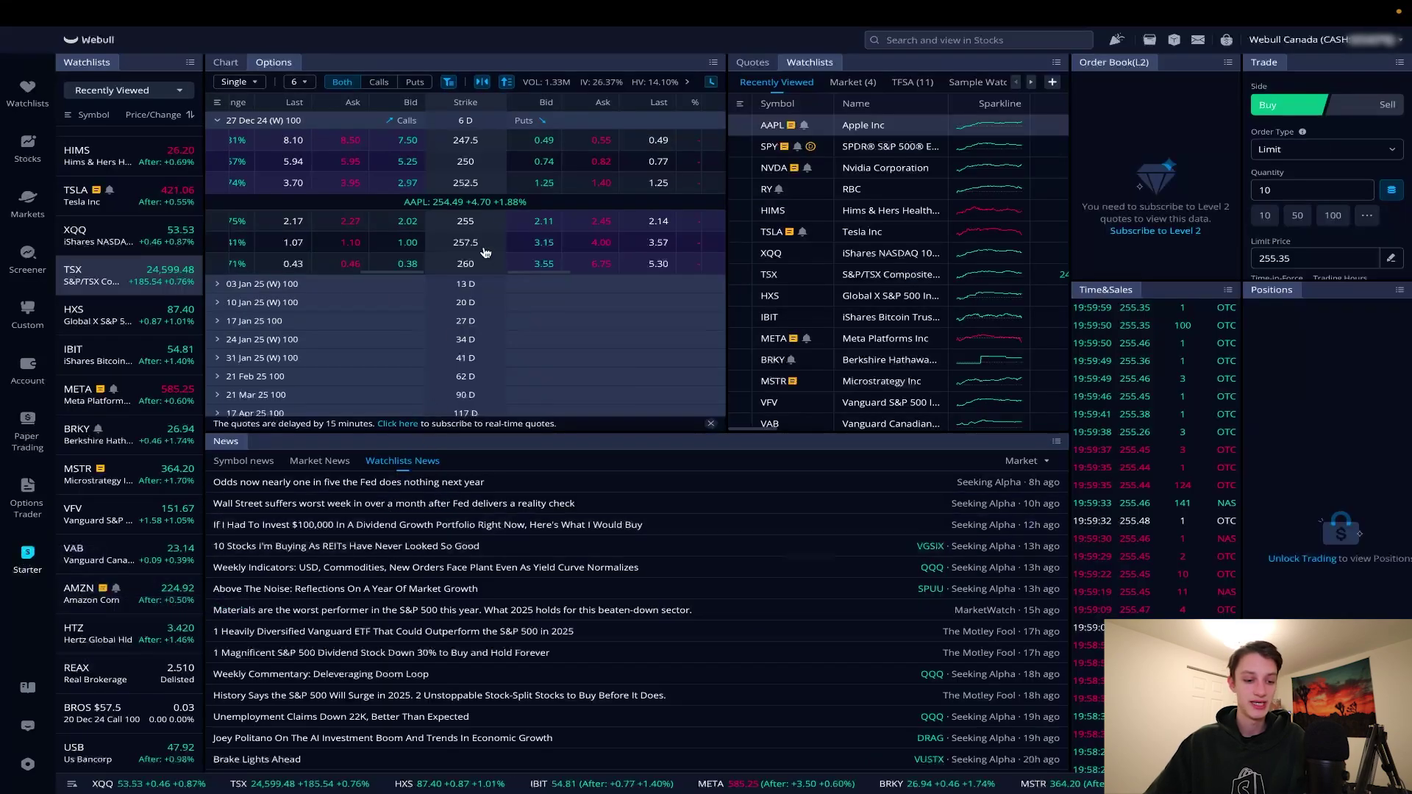
- Toggle the AAPL panels between chart and options chain, and between quotes and watchlists
left_click(226, 62)
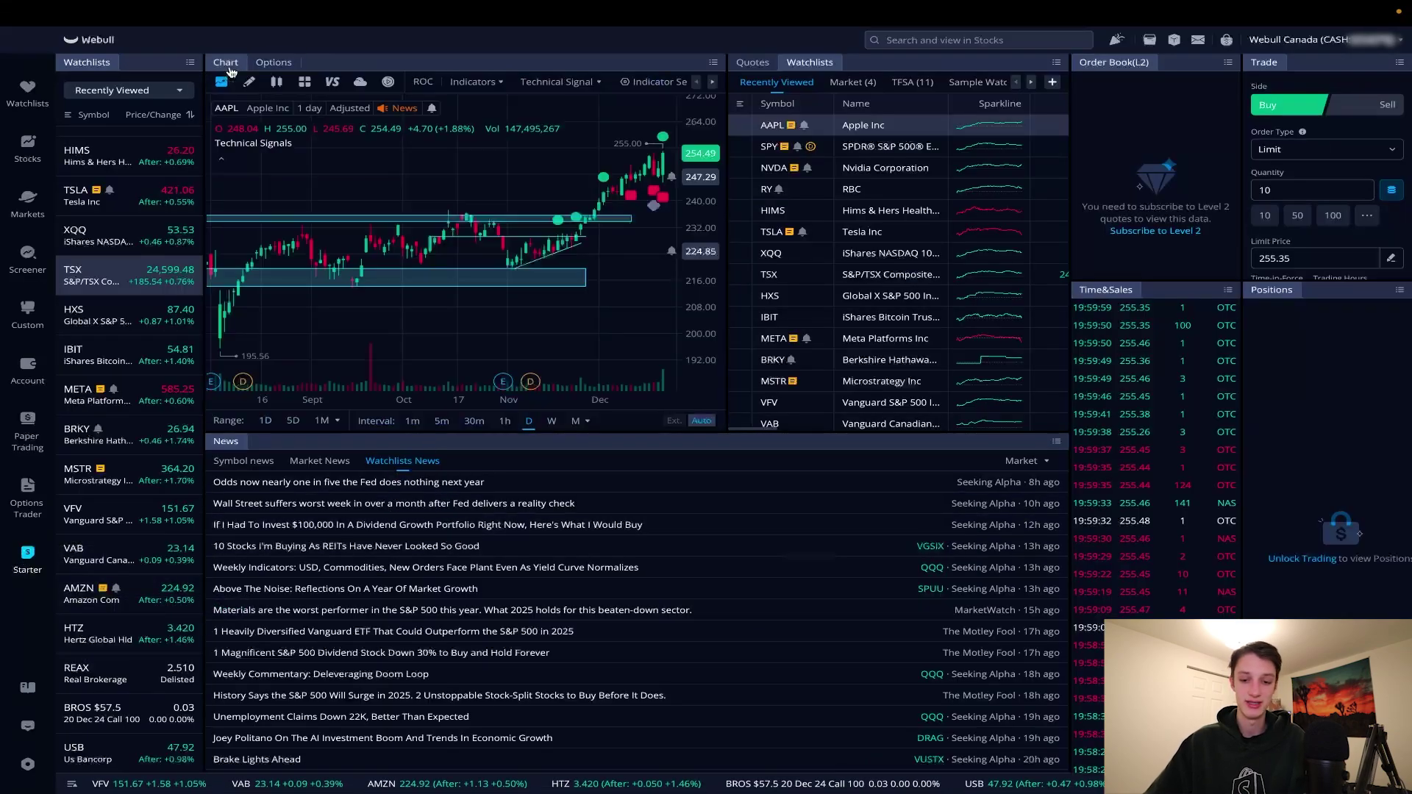
left_click(272, 62)
left_click(226, 62)
left_click(275, 63)
left_click(753, 62)
left_click(810, 62)
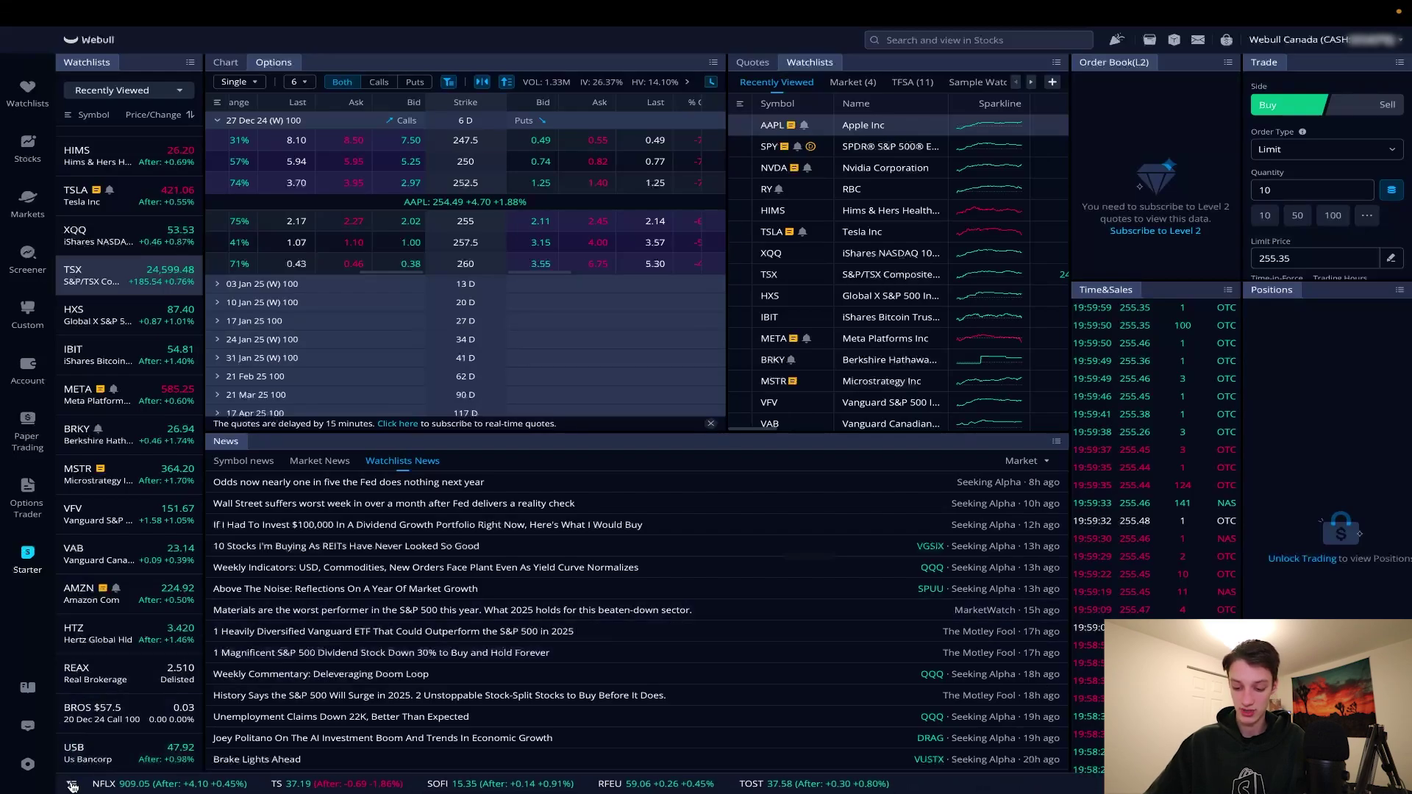
- Switch the bottom ticker to the Market watchlist and go to the Account page
left_click(72, 786)
left_click(117, 702)
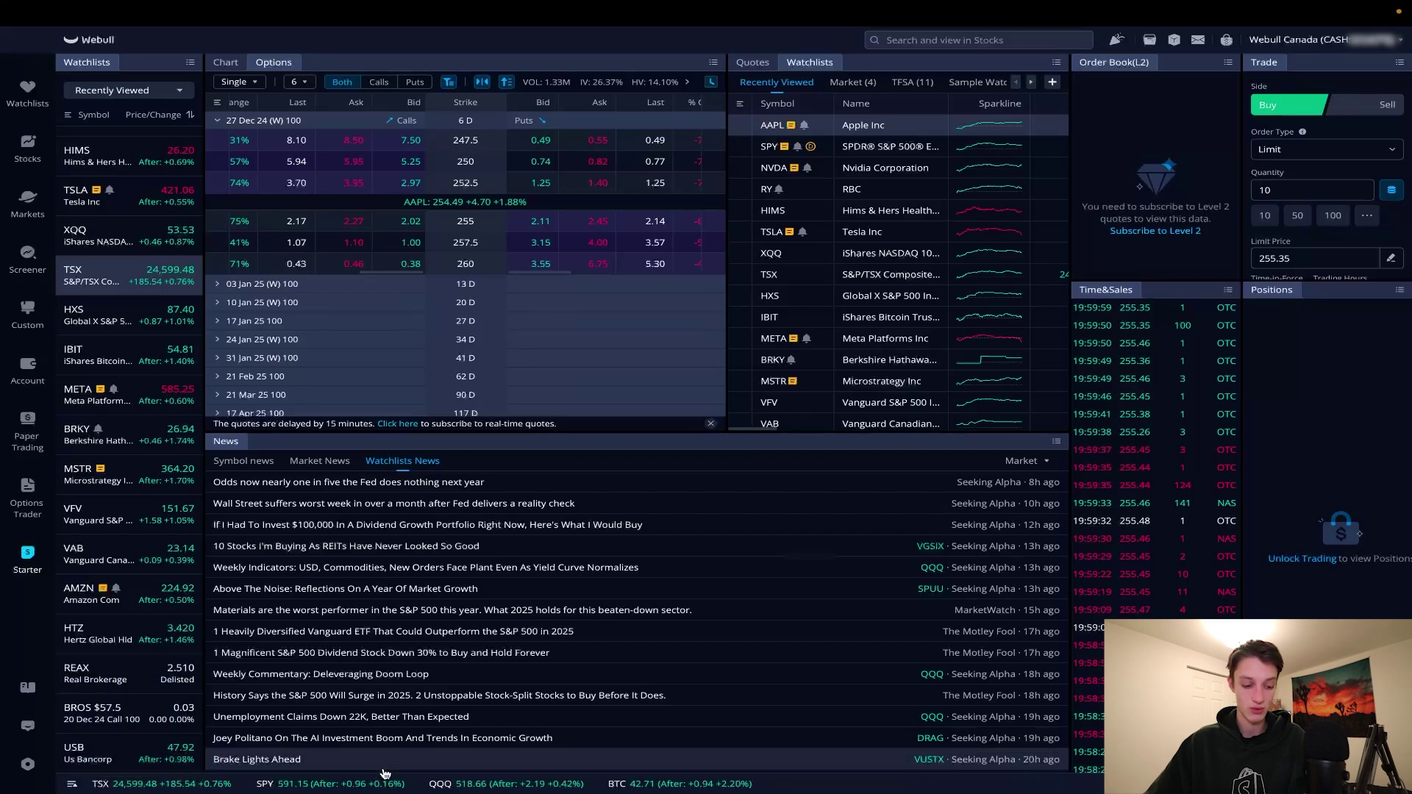
left_click(11, 364)
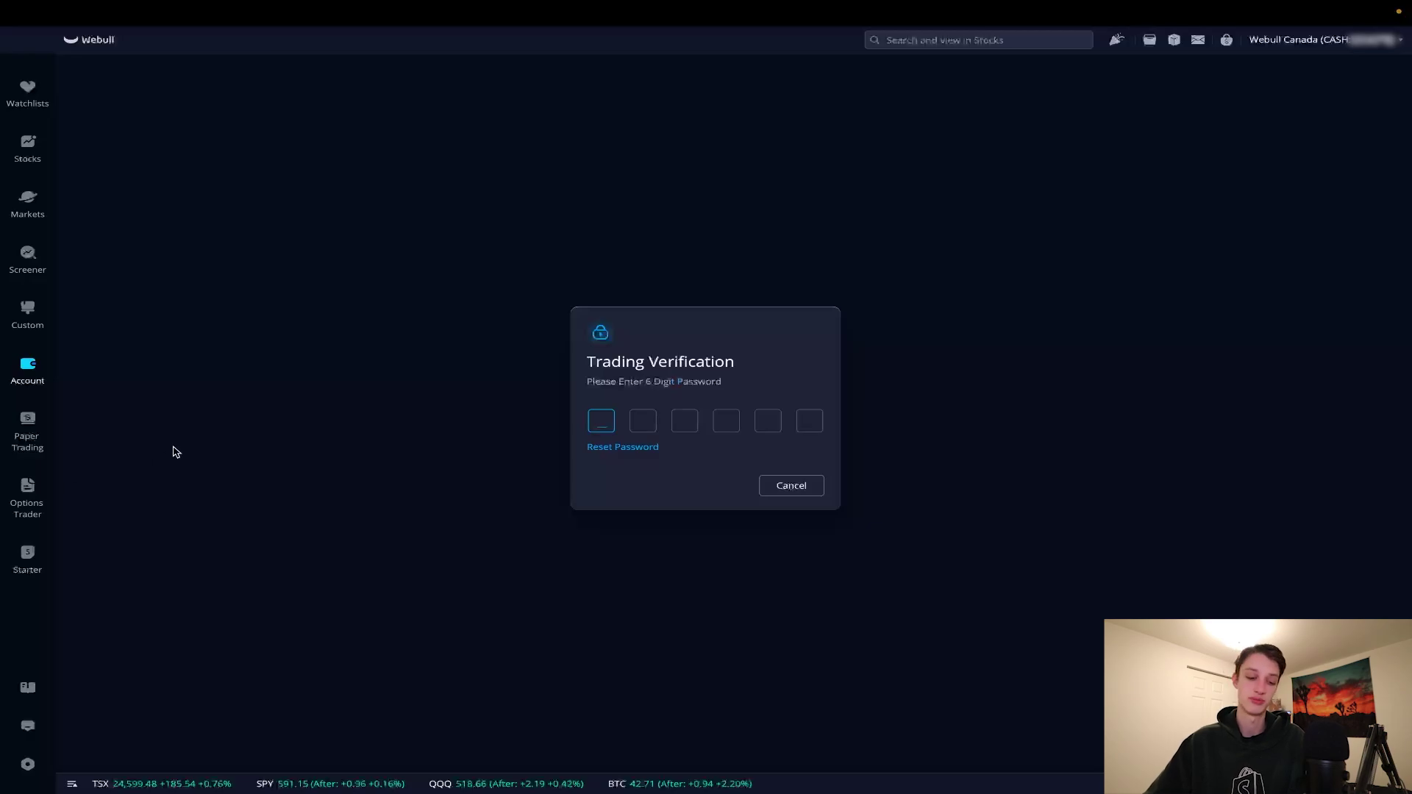
- Cancel verification, close the Learning Center, and review Hot Keys, Trade, Frequently Used and Notifications settings
left_click(794, 485)
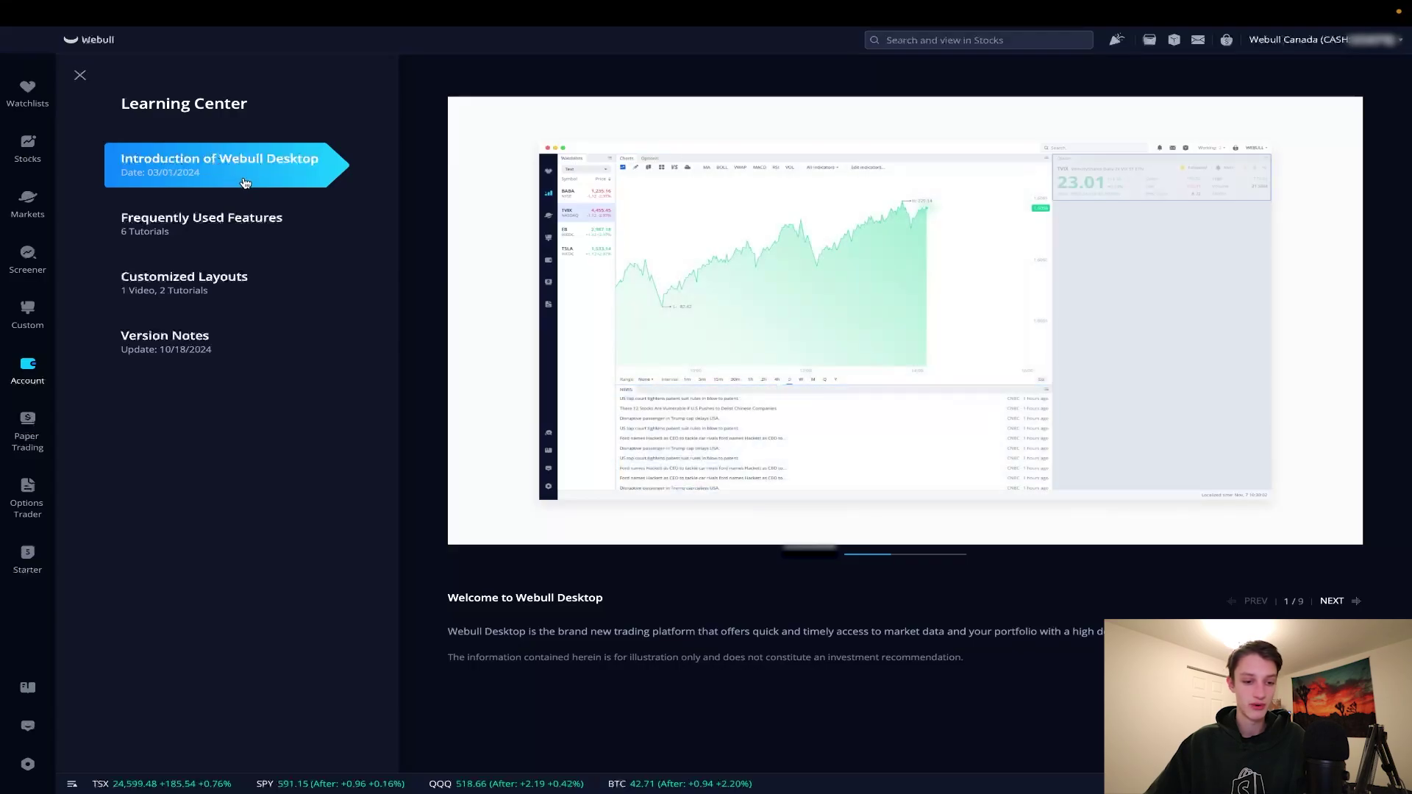
left_click(79, 75)
left_click(28, 765)
left_click(366, 185)
left_click(394, 221)
left_click(394, 254)
left_click(396, 289)
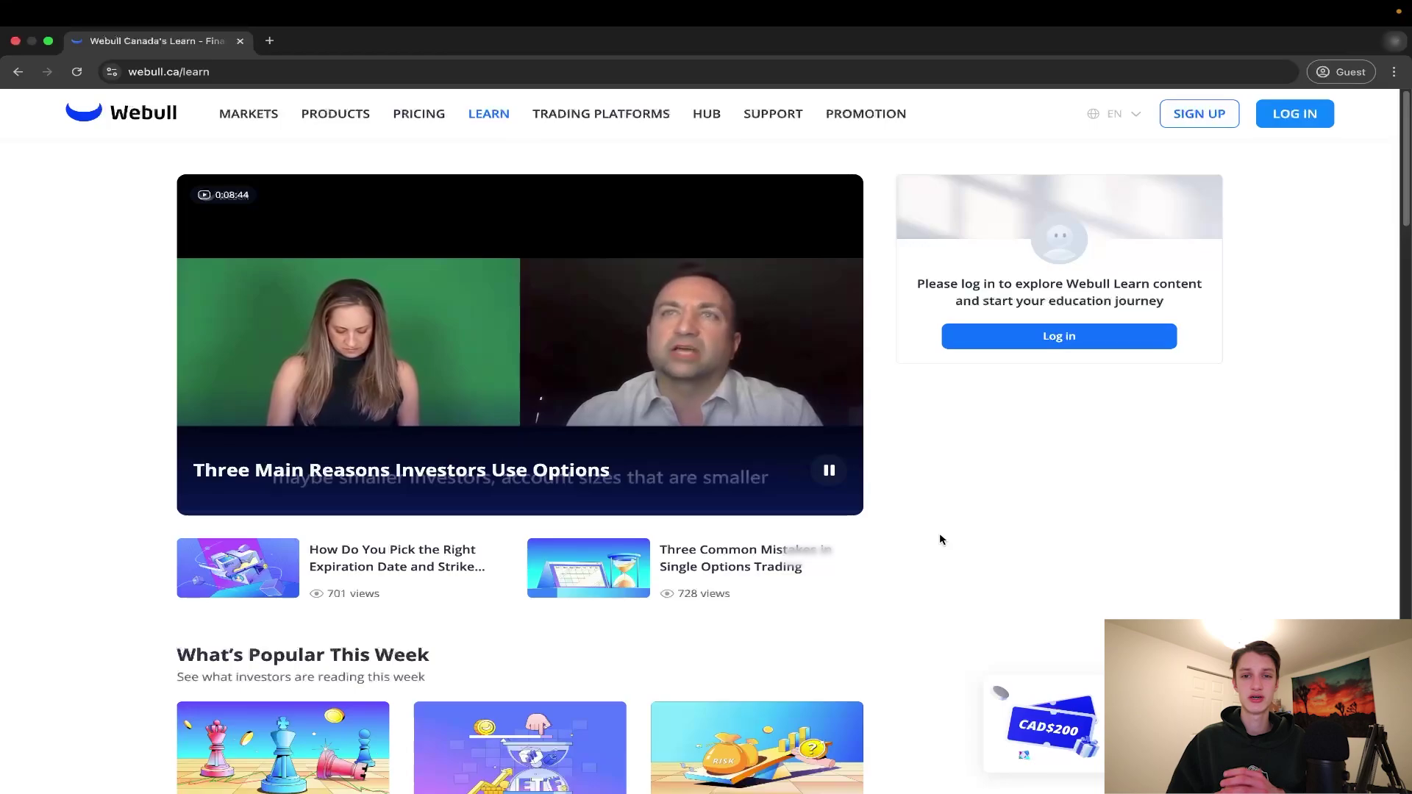
- Scroll the webull.ca/learn page down to the Explore All Products lessons grid
scroll(876, 466, "down", 12)
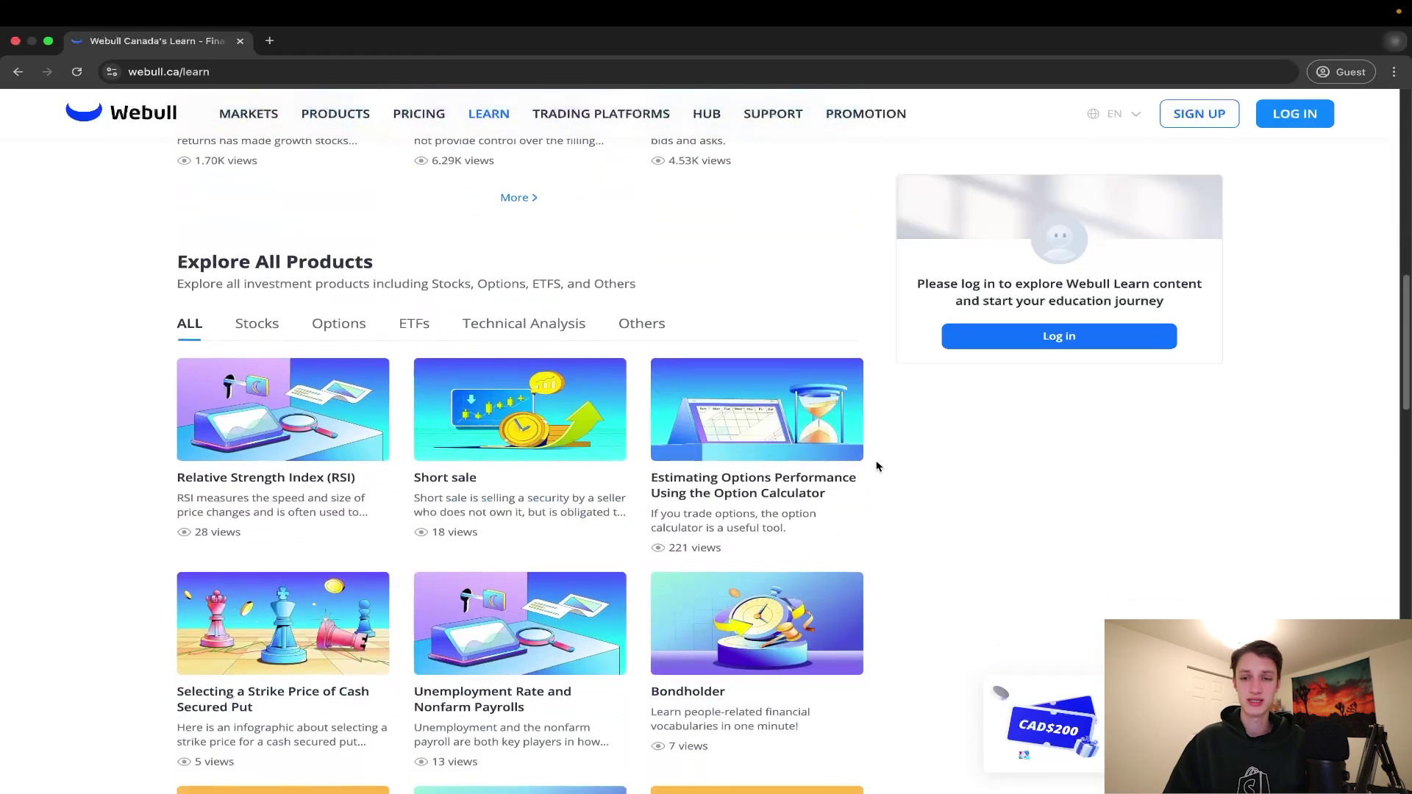
scroll(876, 466, "down", 1)
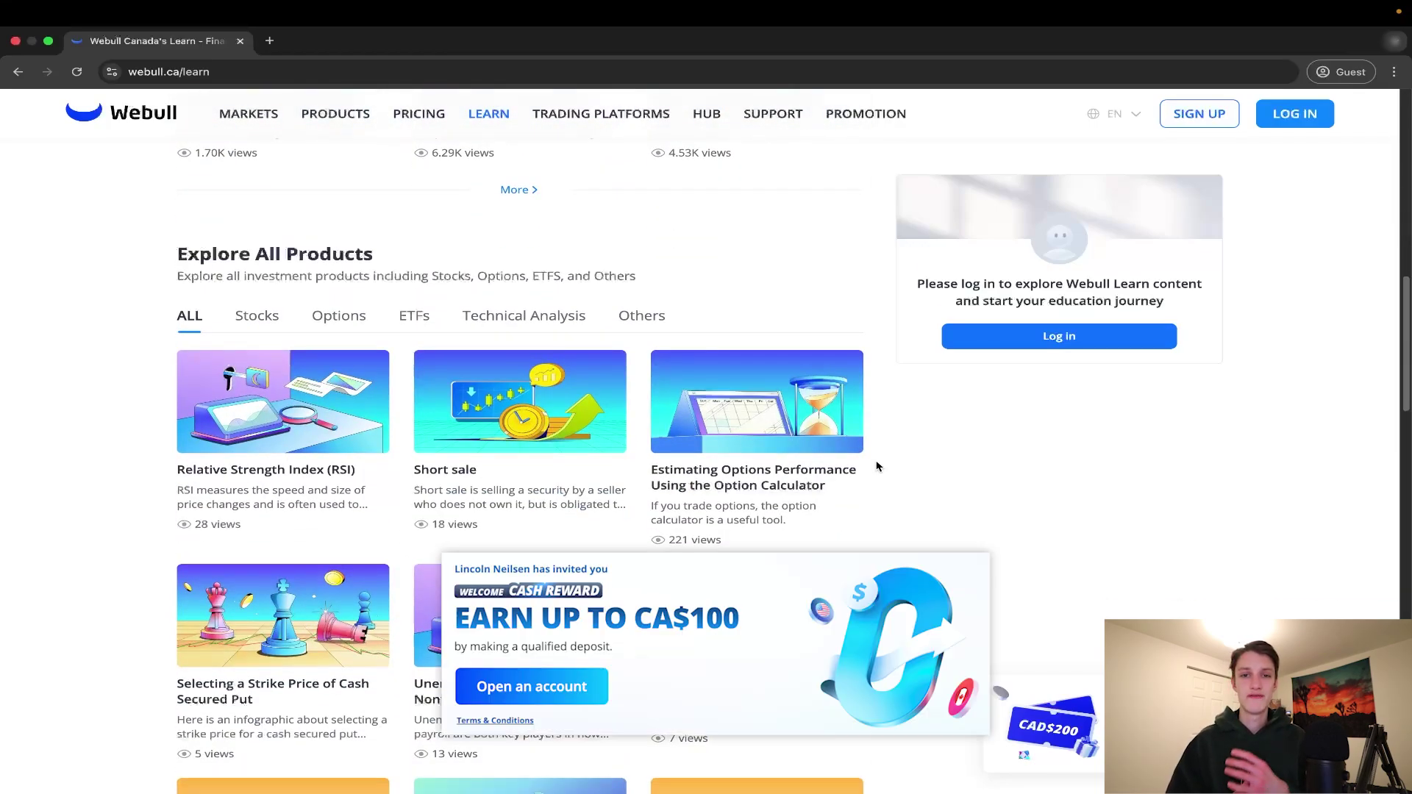